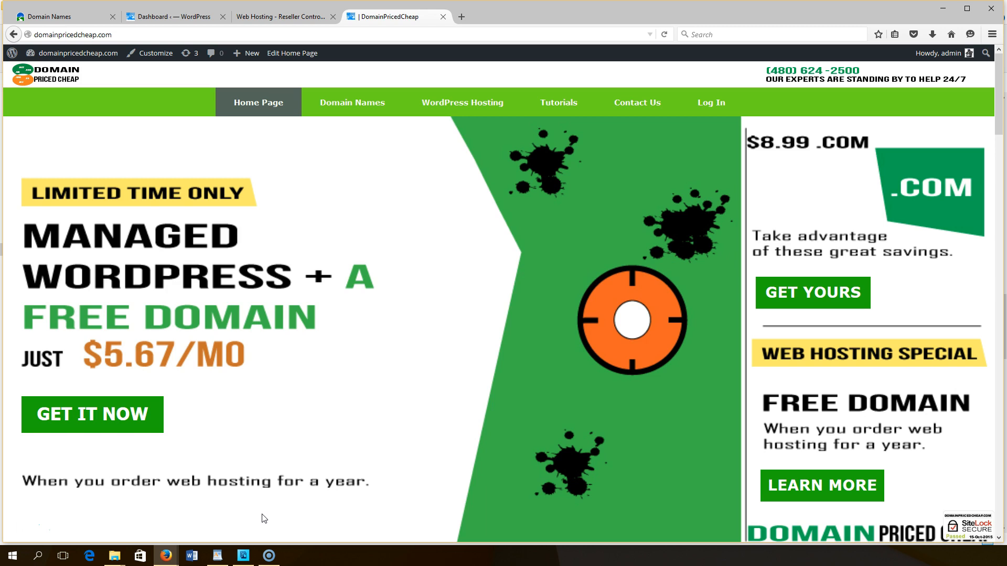
Reload the DomainPricedCheap home page and check the domain prices on the slider.
left_click(261, 109)
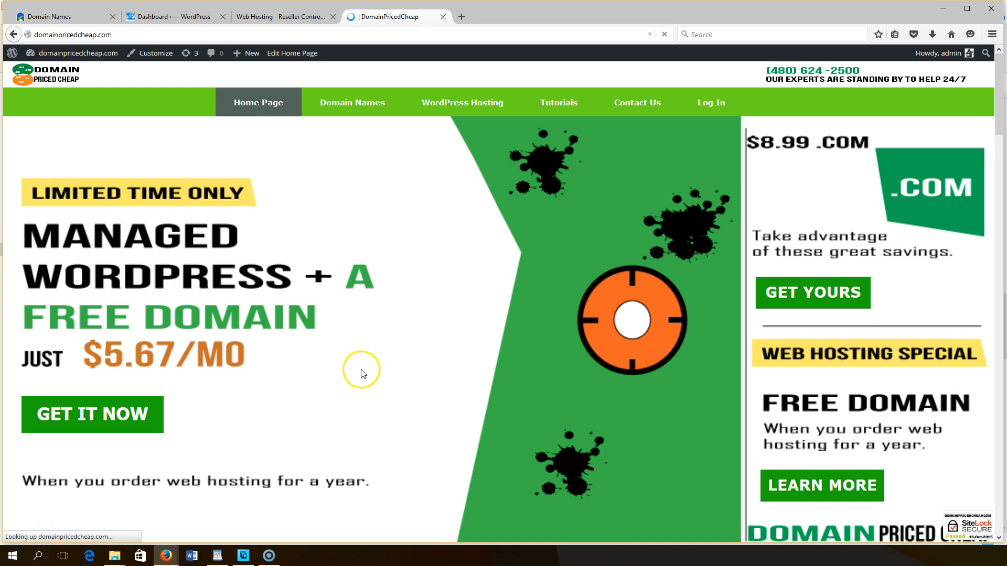
scroll(359, 362, "down", 3)
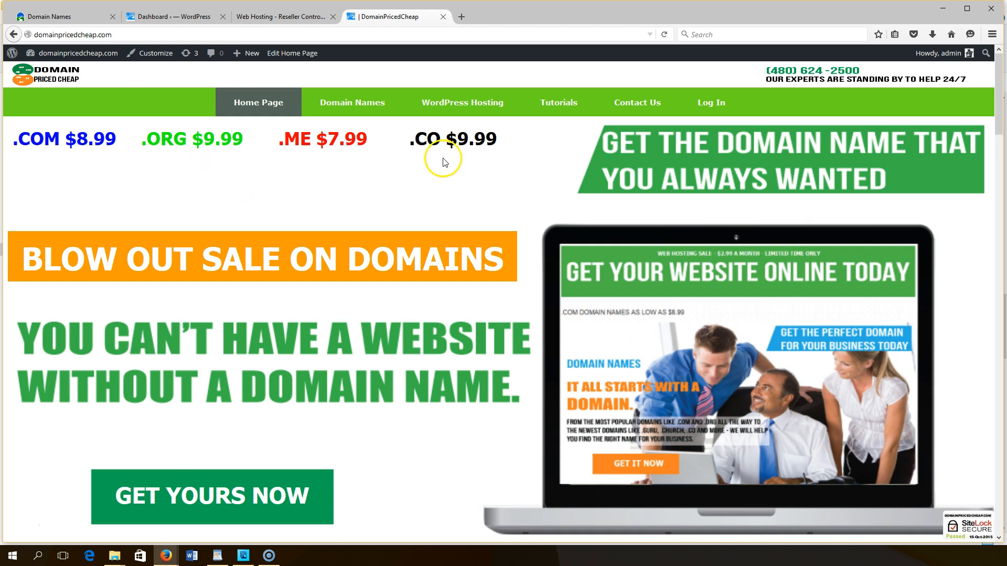
Switch to Photoshop Elements and replace the .co price text with ".com $9.99".
left_click(251, 556)
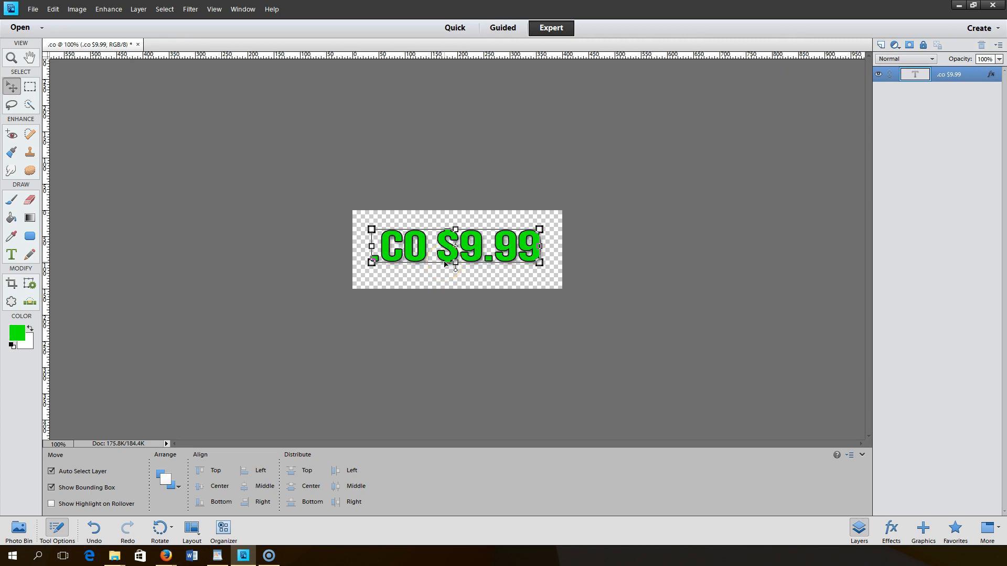
double_click(458, 251)
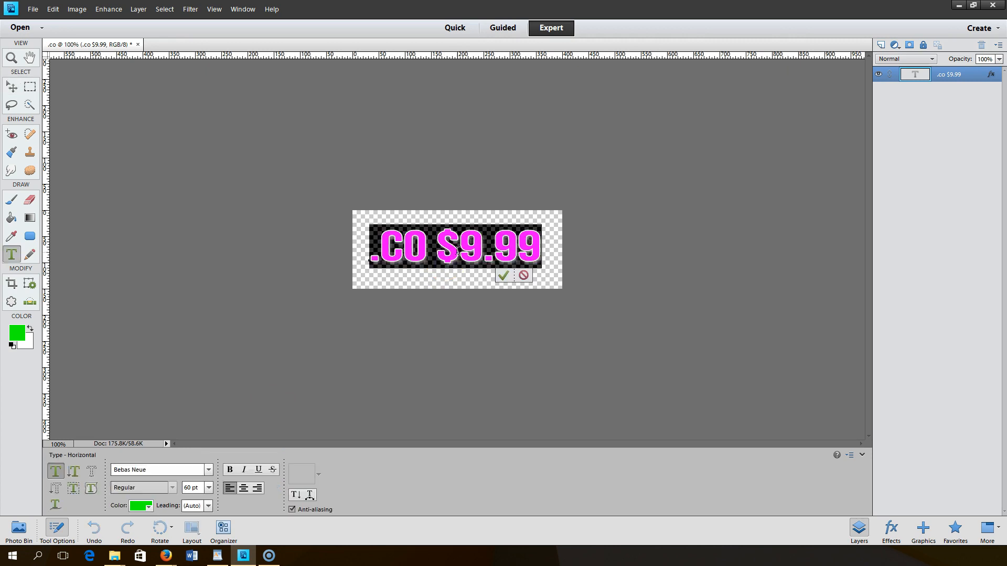
type(",")
key("BackSpace")
type(".COM")
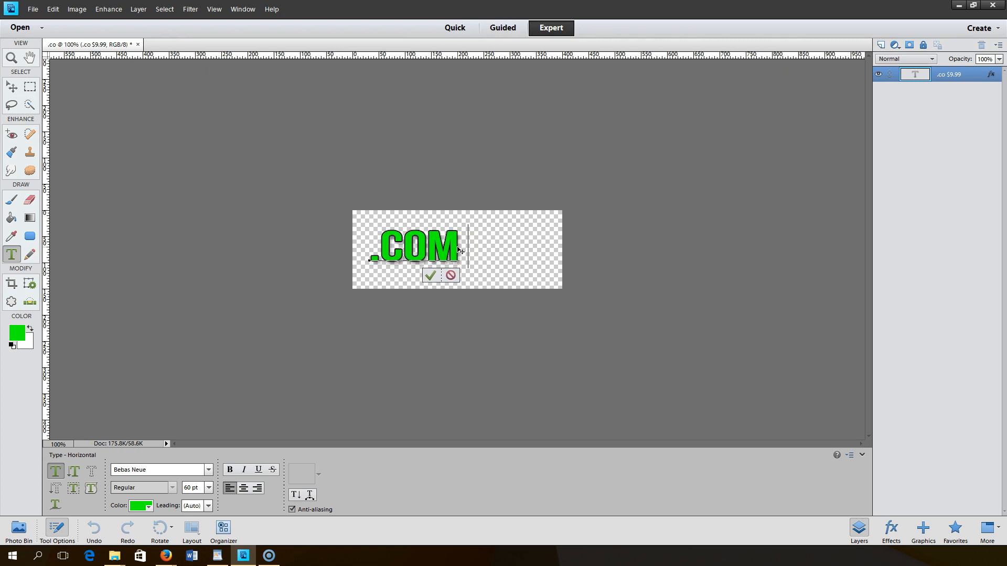
type(" $9.99")
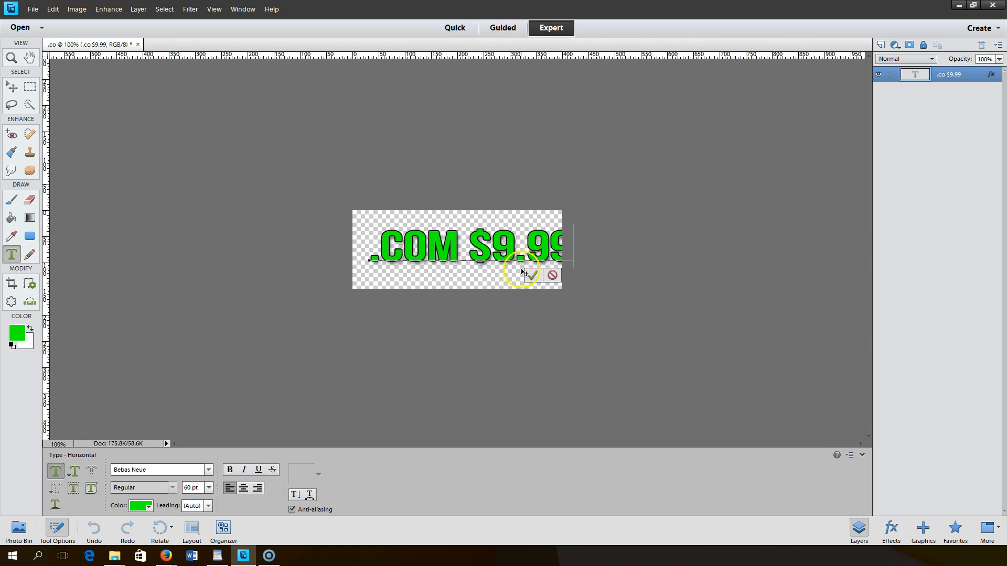
left_click(529, 278)
Shift the .com price text left until it fits fully inside the canvas.
left_click_drag(519, 257, 509, 259)
key("Left")
key("Left")
key("Left")
key("Left")
key("Left")
key("Left")
left_click(514, 276)
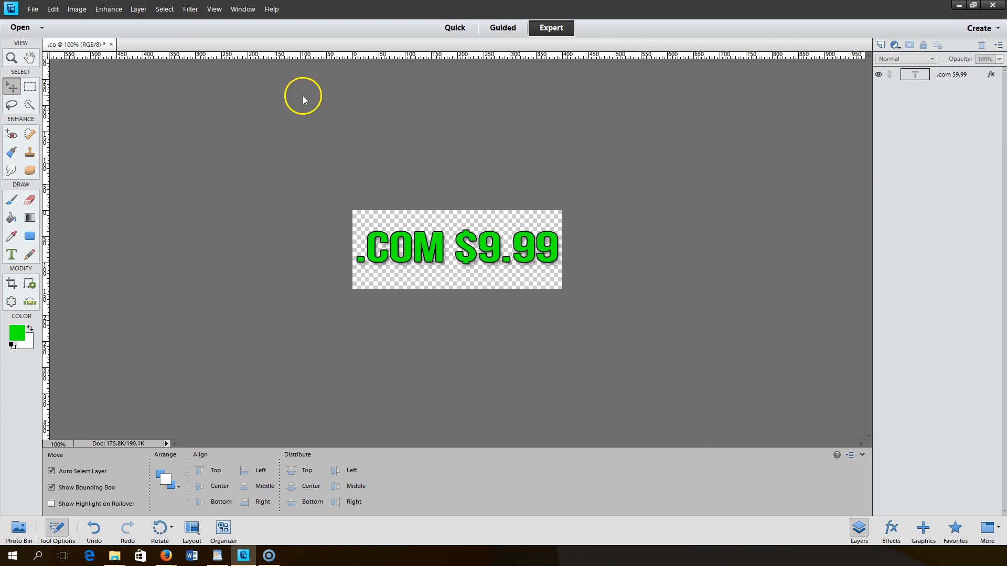
Save the image, and also save it as "com" in Photoshop format in the images folder.
left_click(33, 9)
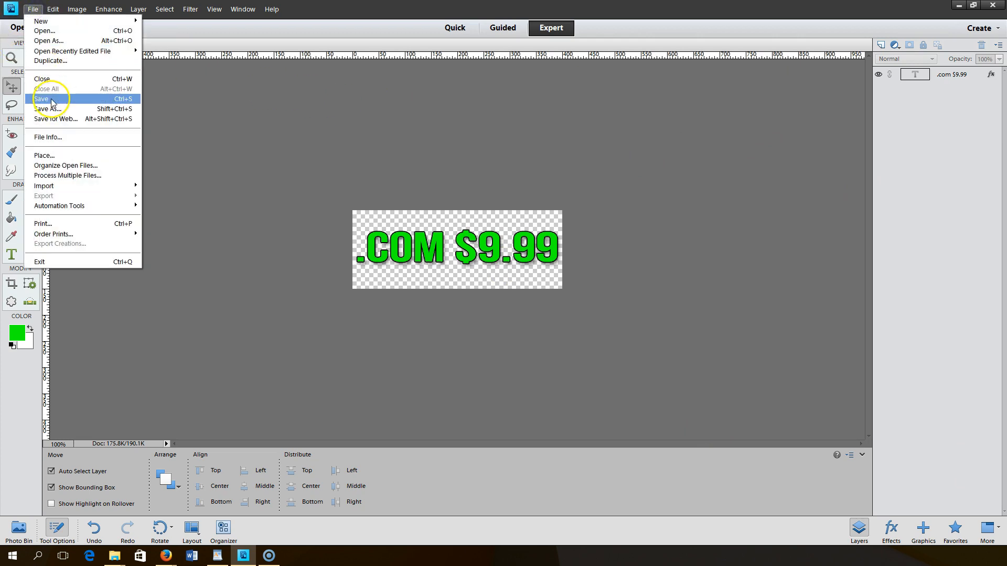
left_click(52, 100)
left_click(500, 216)
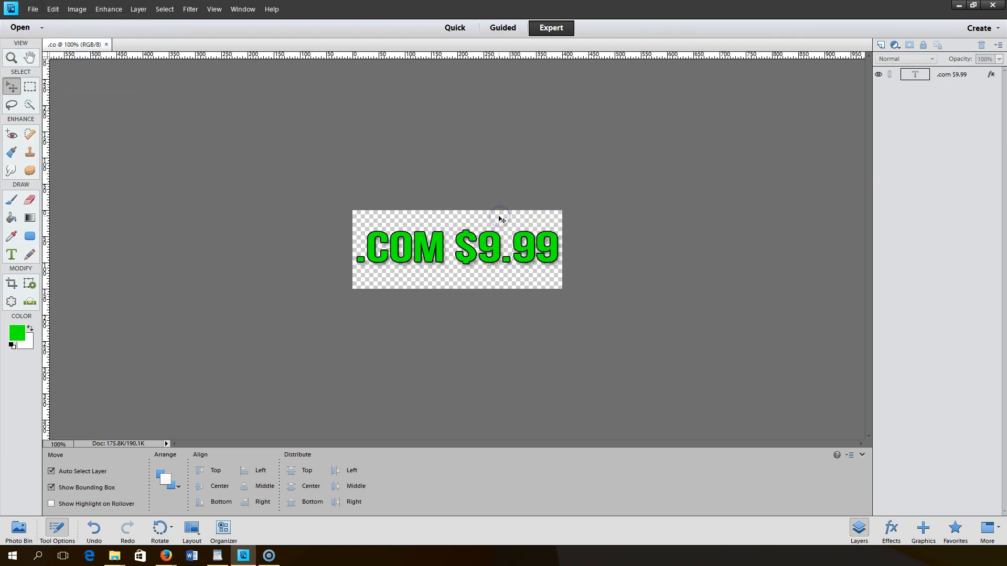
left_click(32, 9)
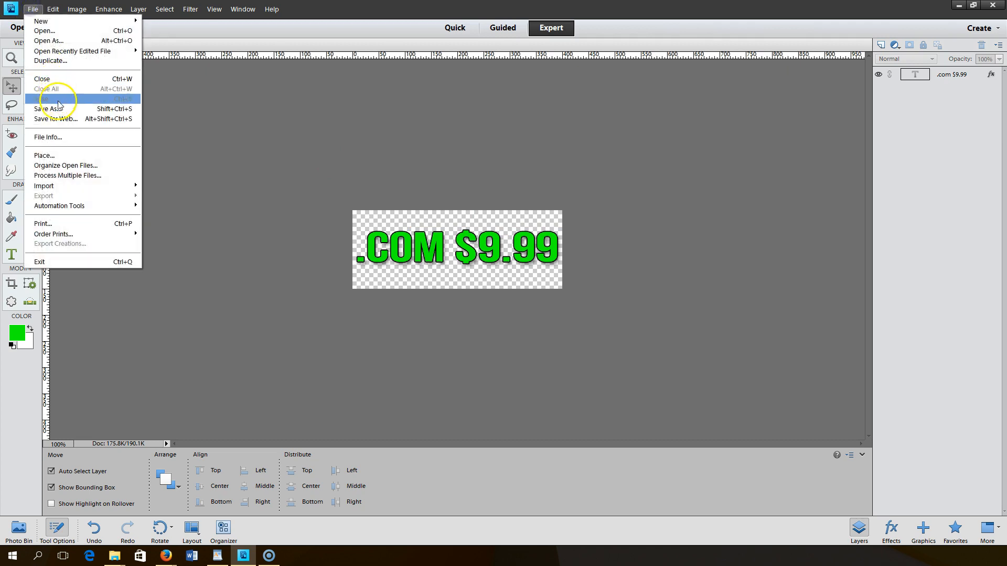
left_click(61, 107)
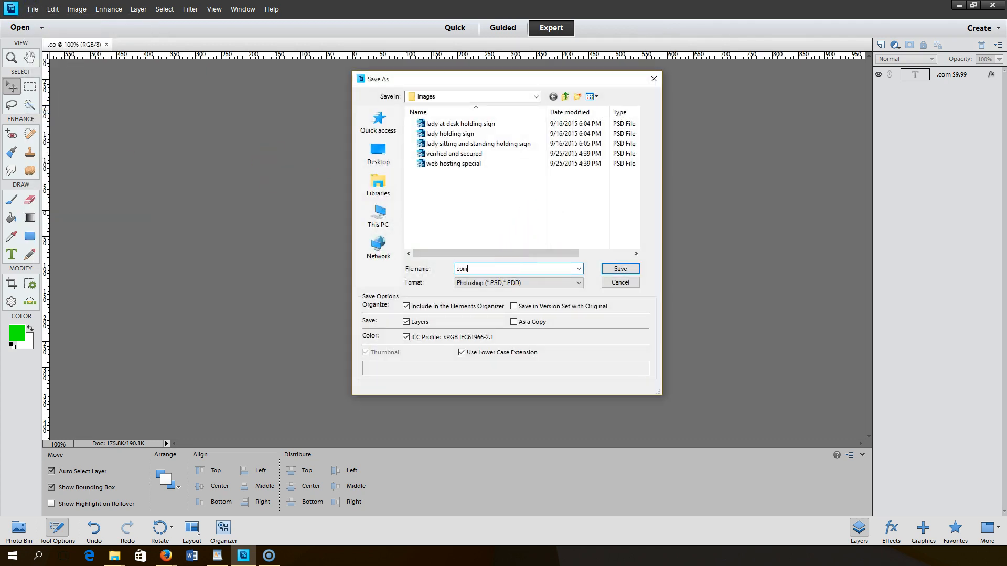
left_click(622, 270)
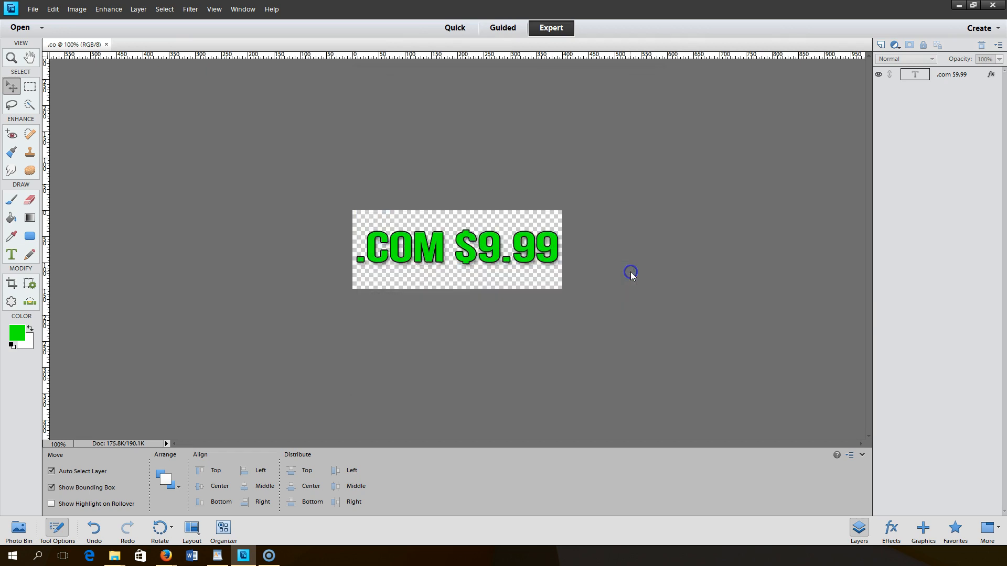
Replace the whole price text in com.psd with ".org".
double_click(402, 251)
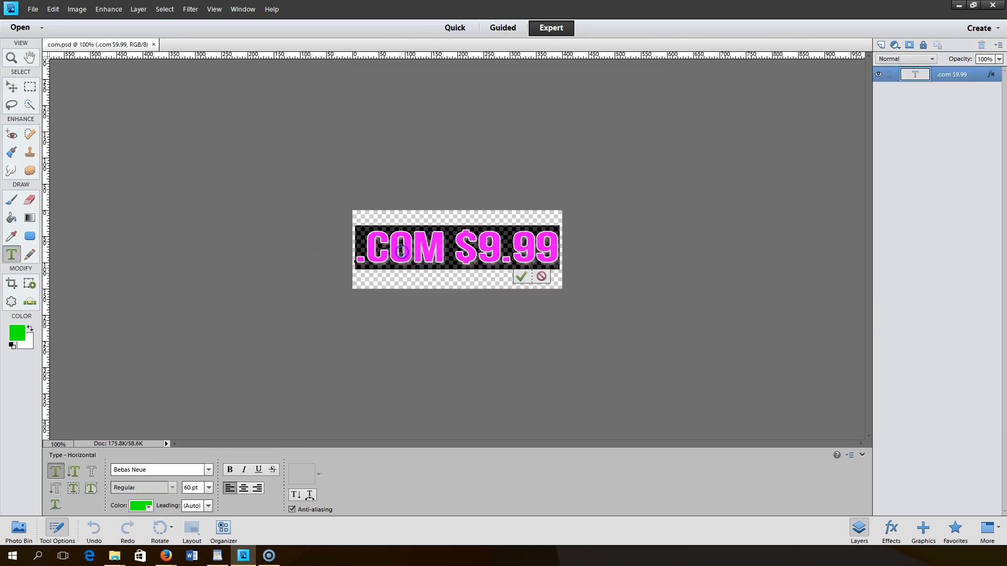
type(".OE")
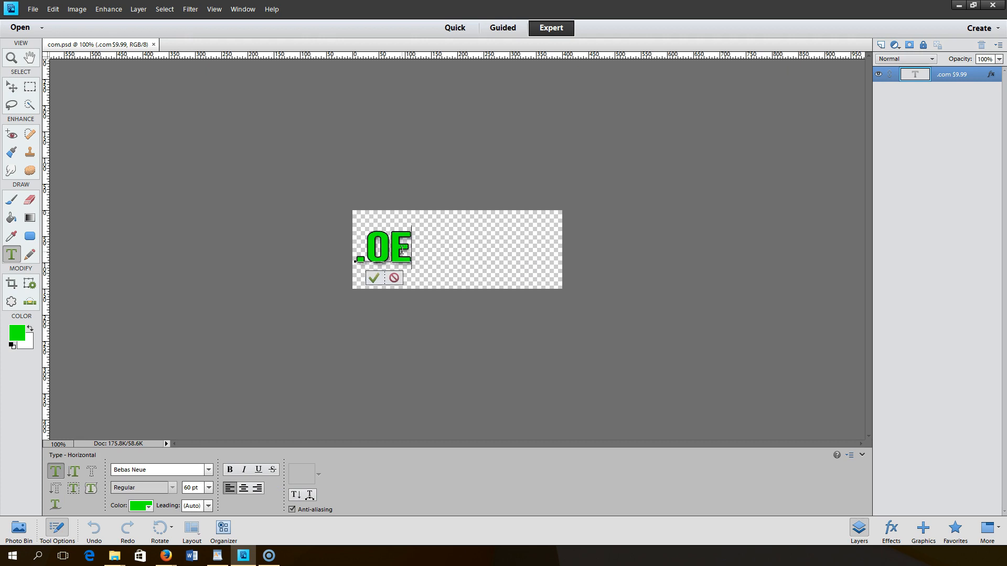
key("BackSpace")
type("RG")
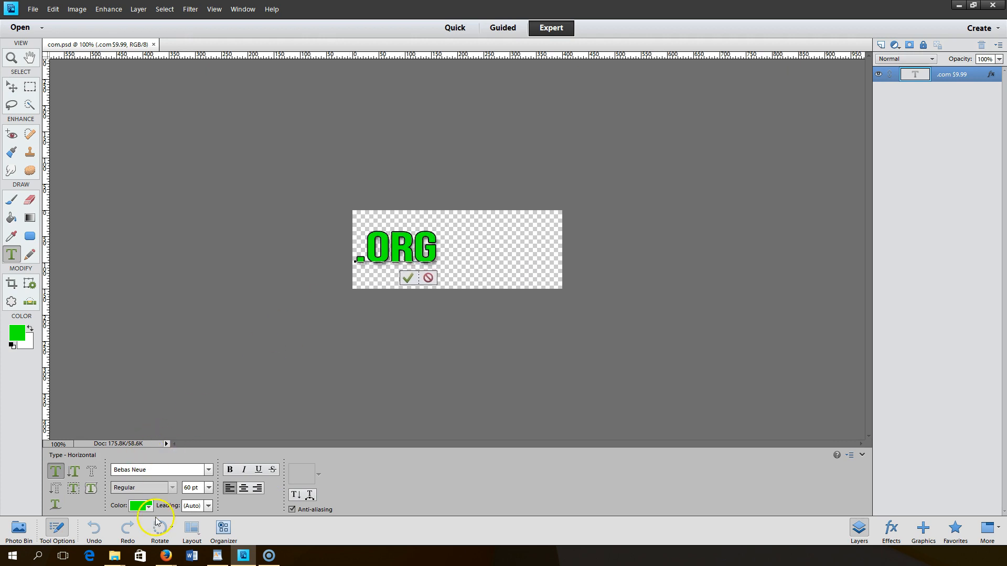
Switch to Firefox and check the .org price on the home page's domain sale slide.
left_click(165, 556)
left_click(150, 517)
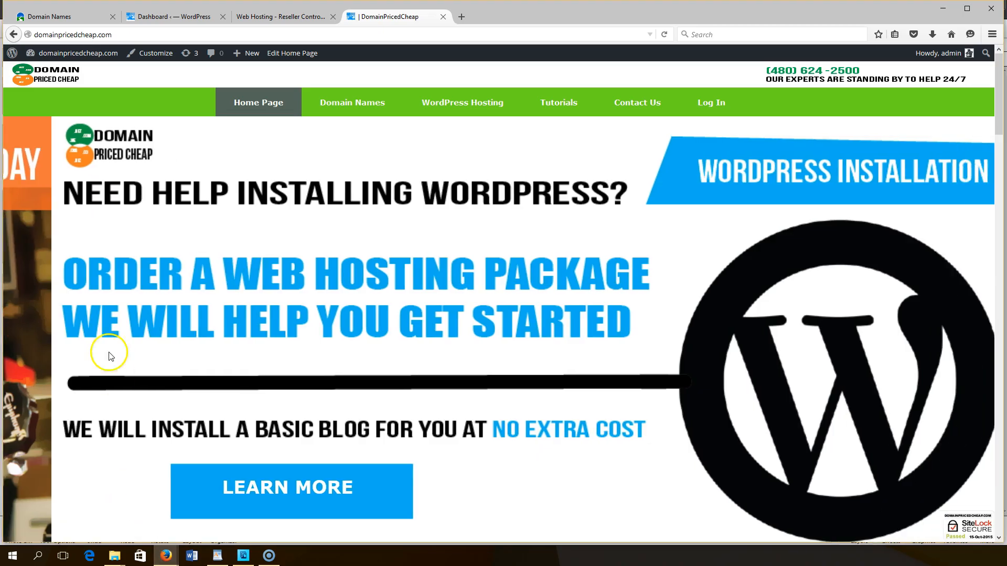
left_click(241, 104)
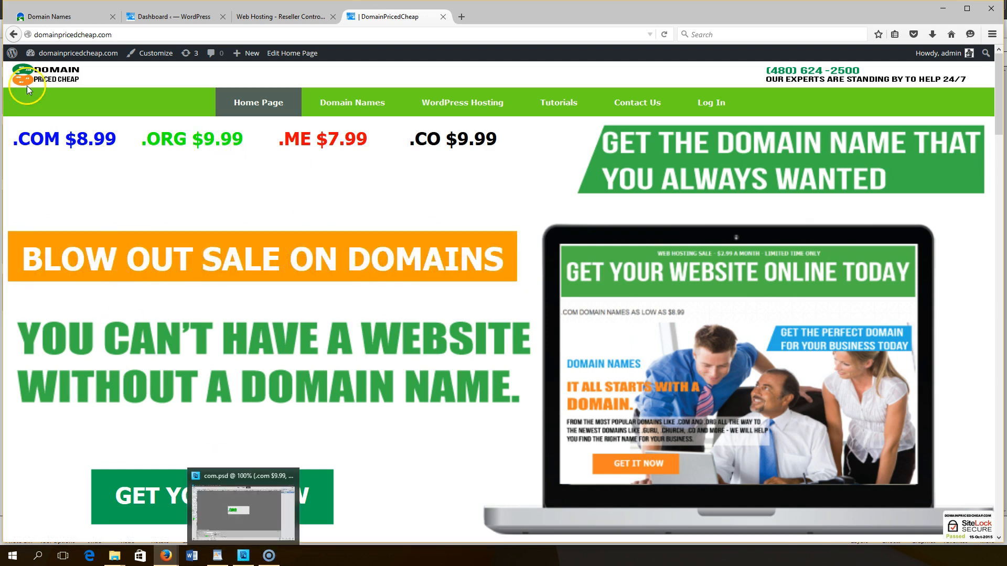
Return to Photoshop Elements and add the price "$9.99" after the .org text.
left_click(244, 555)
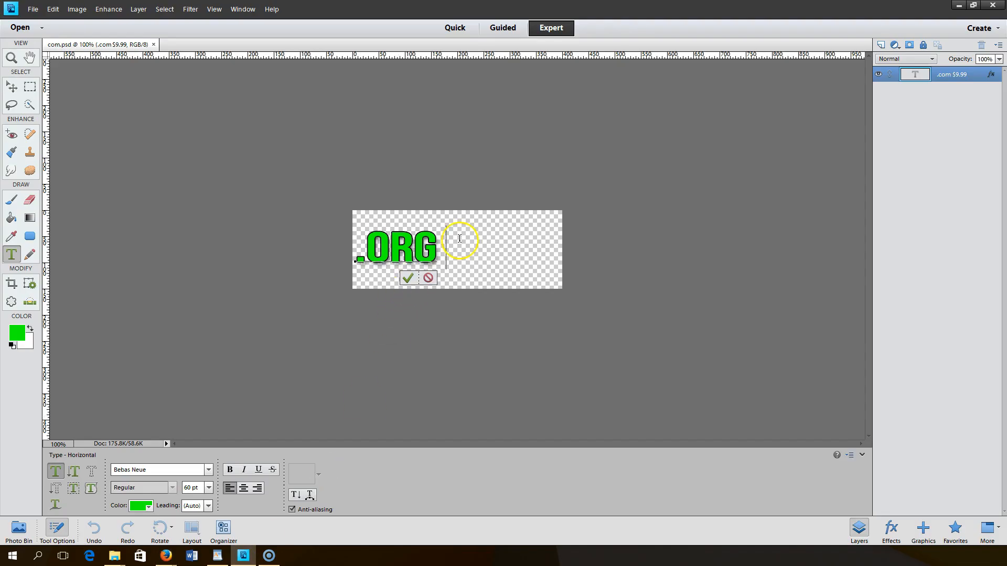
type("$9")
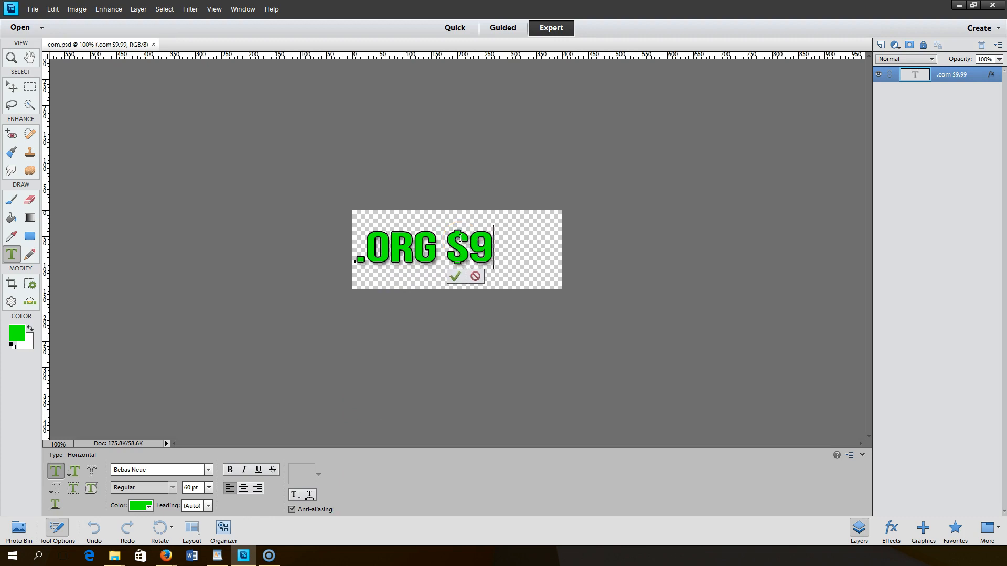
type(".9")
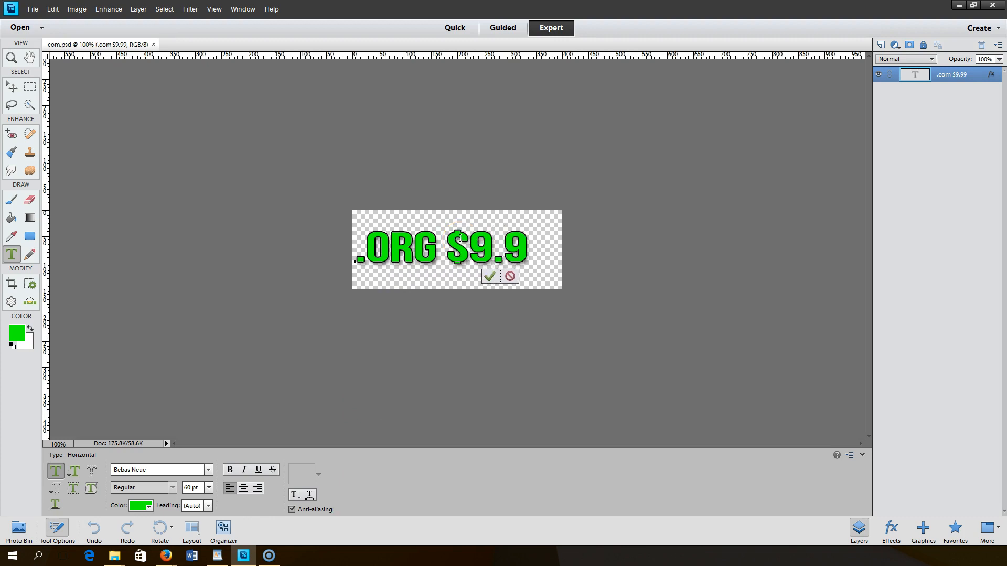
type("9")
left_click(514, 276)
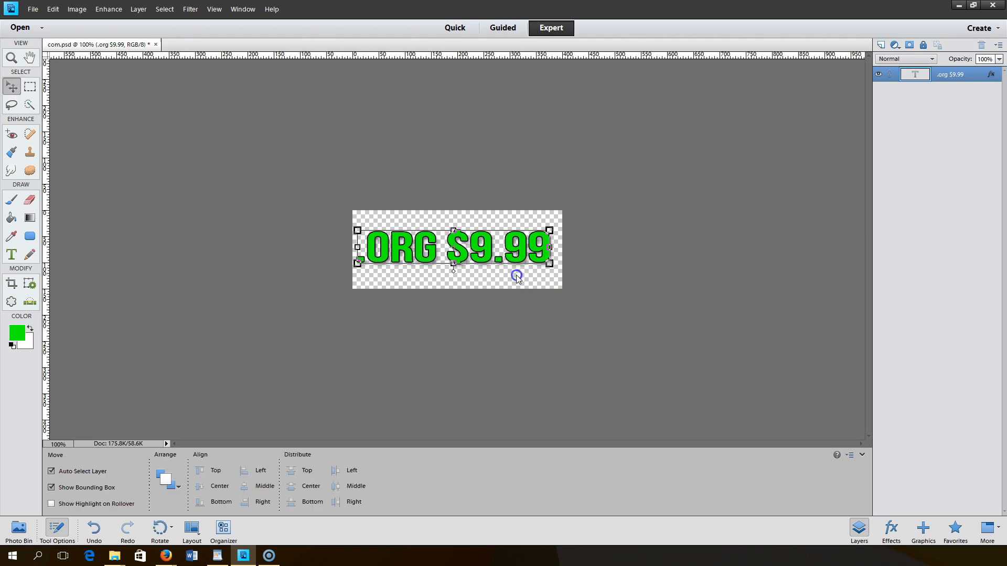
Save the .org image as a separate Photoshop file named "org" in the images folder.
left_click(30, 10)
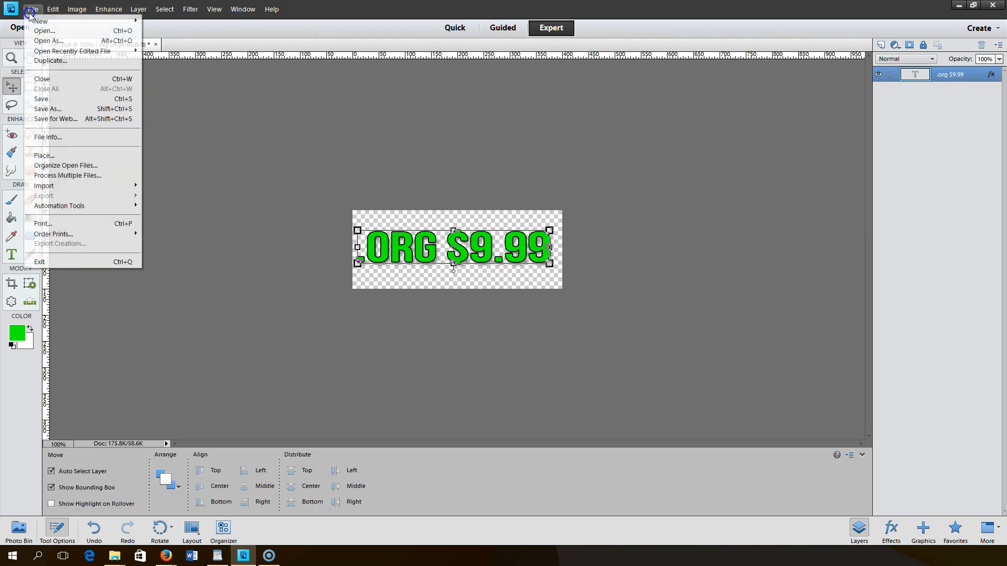
left_click(58, 109)
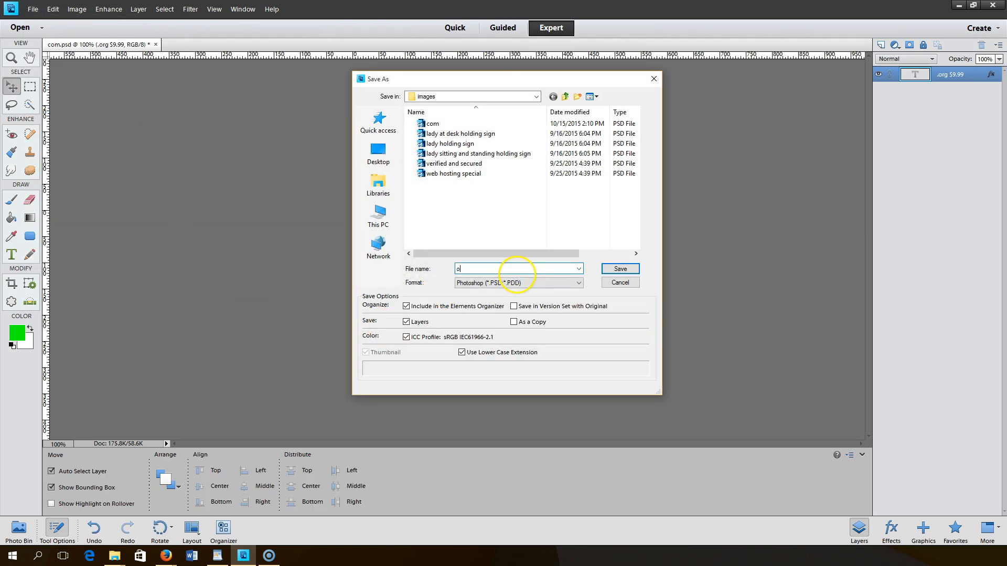
key("Return")
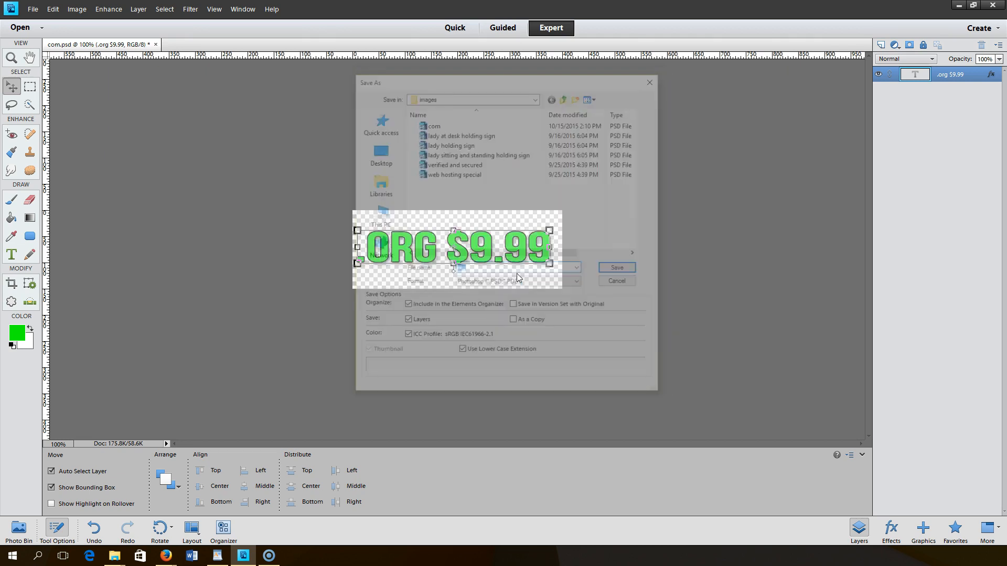
Reopen the recently edited com.psd and change its price to $8.99.
left_click(31, 9)
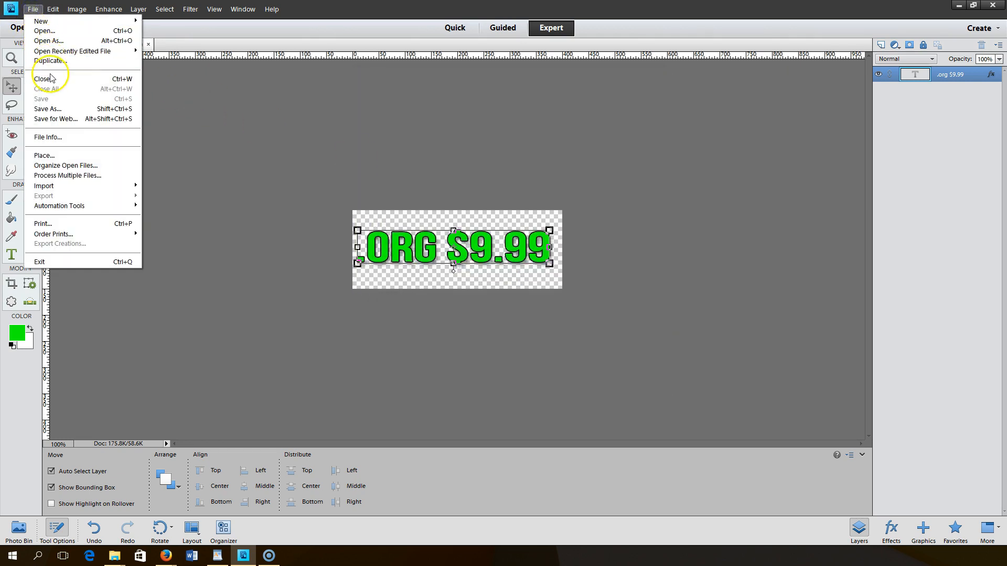
mouse_move(68, 50)
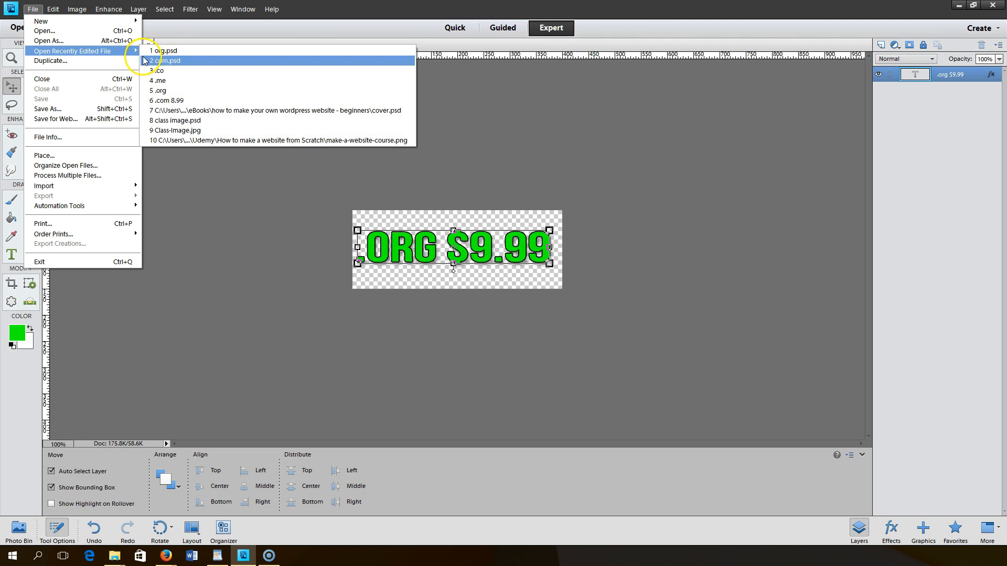
left_click(153, 58)
double_click(496, 253)
left_click(498, 254)
key("BackSpace")
type("8")
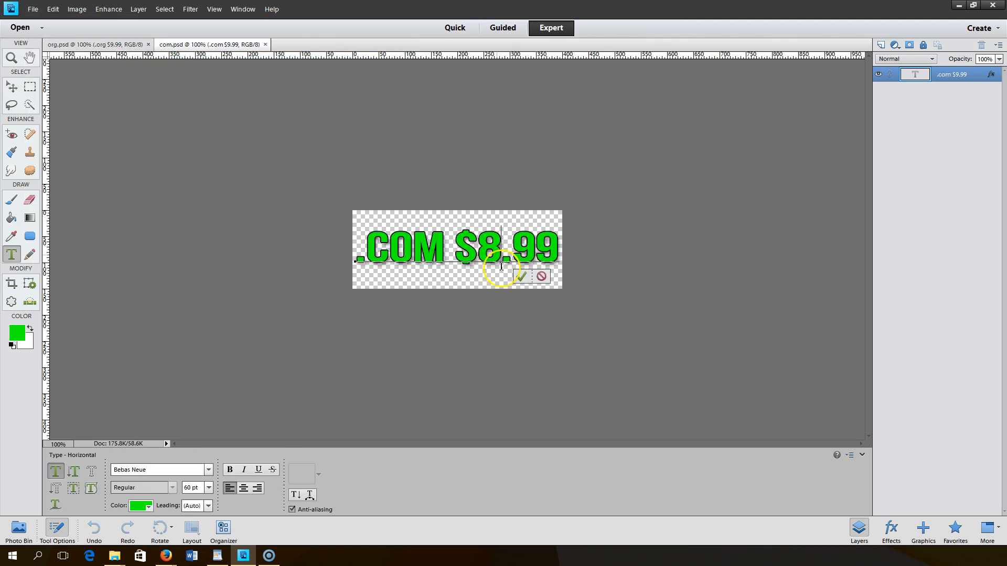
left_click(521, 276)
Save the corrected .com image over the existing com.psd in the images folder.
left_click(32, 9)
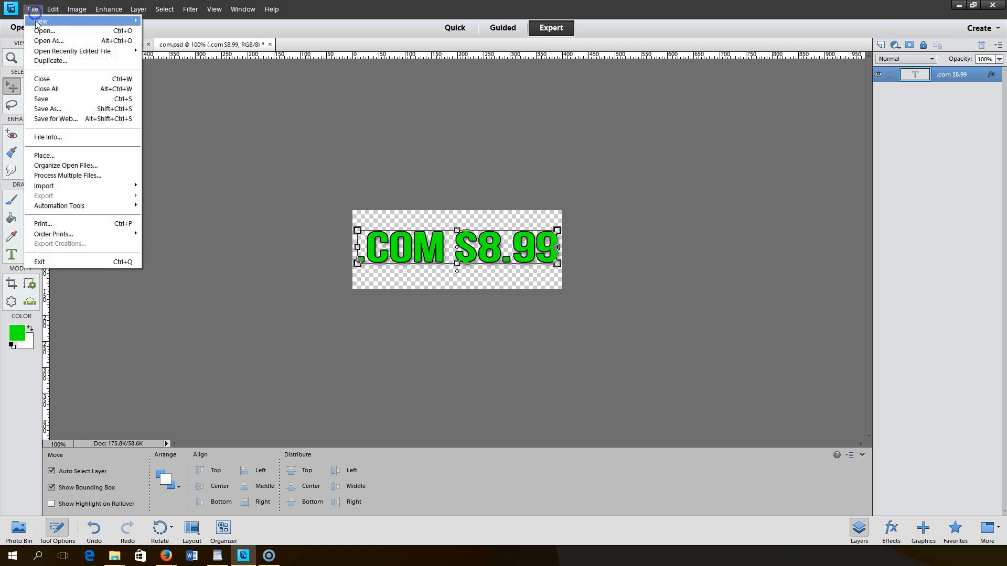
left_click(53, 105)
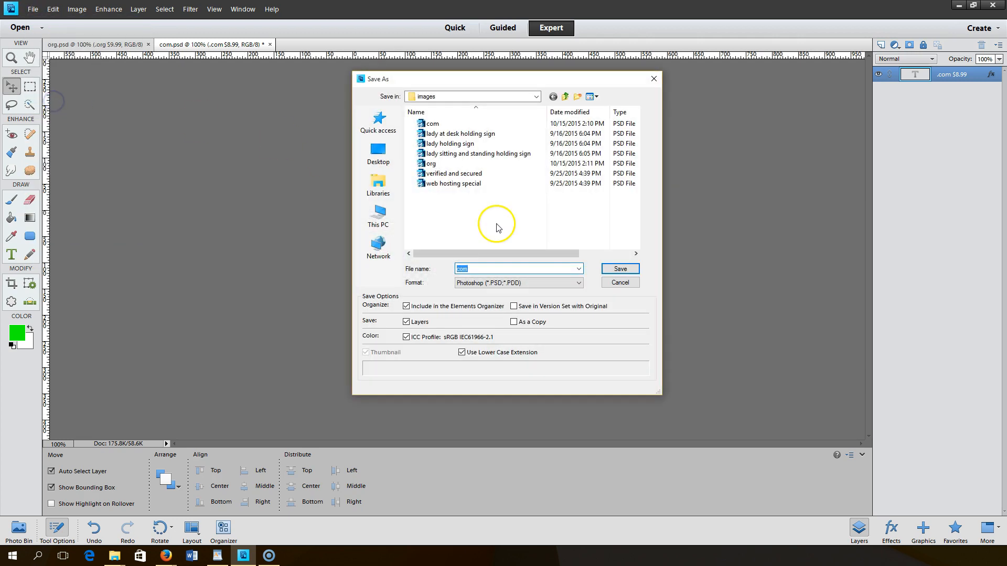
left_click(638, 269)
left_click(488, 208)
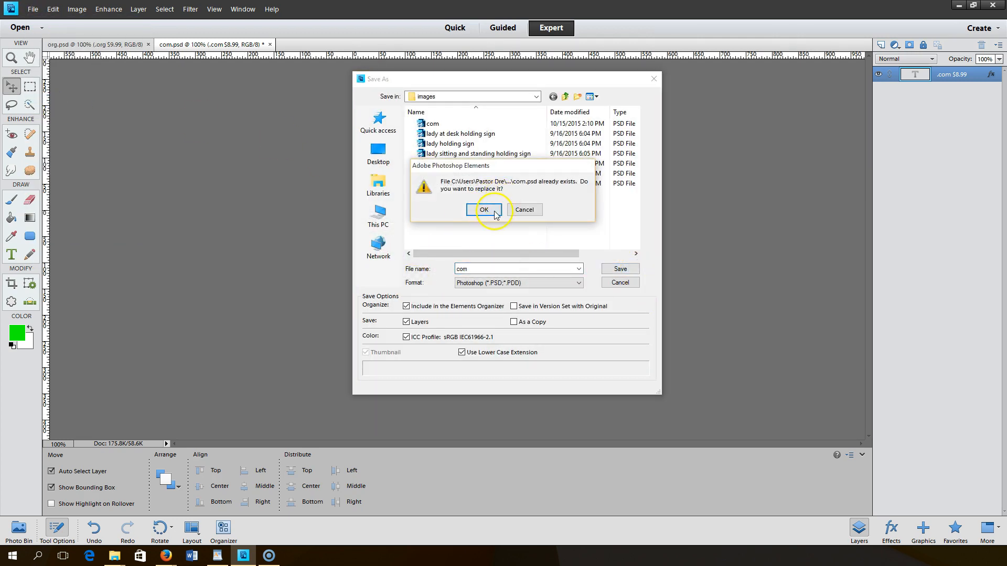
Switch to Firefox and check the .me price on the home page's domain sale slide.
mouse_move(167, 556)
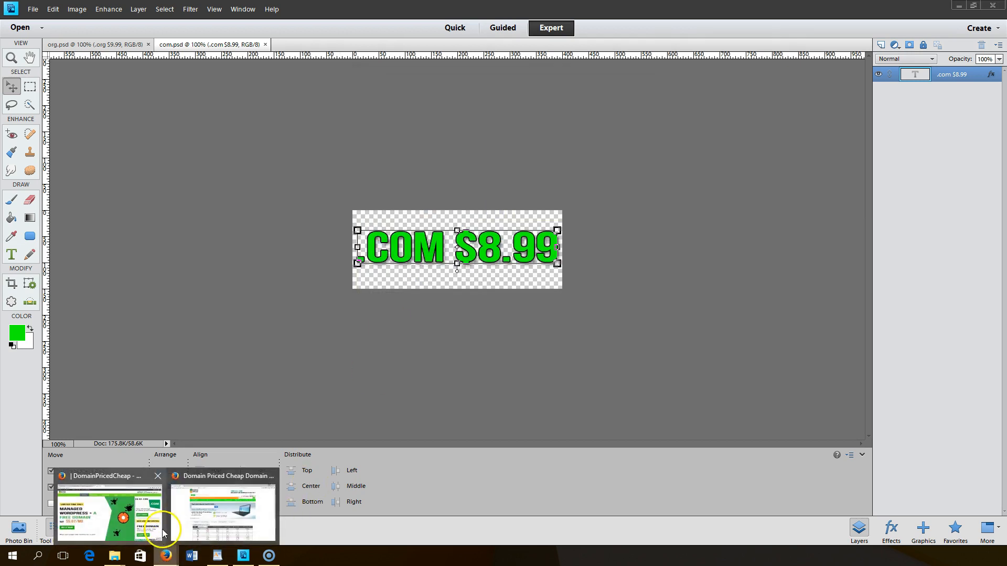
left_click(139, 519)
left_click(244, 105)
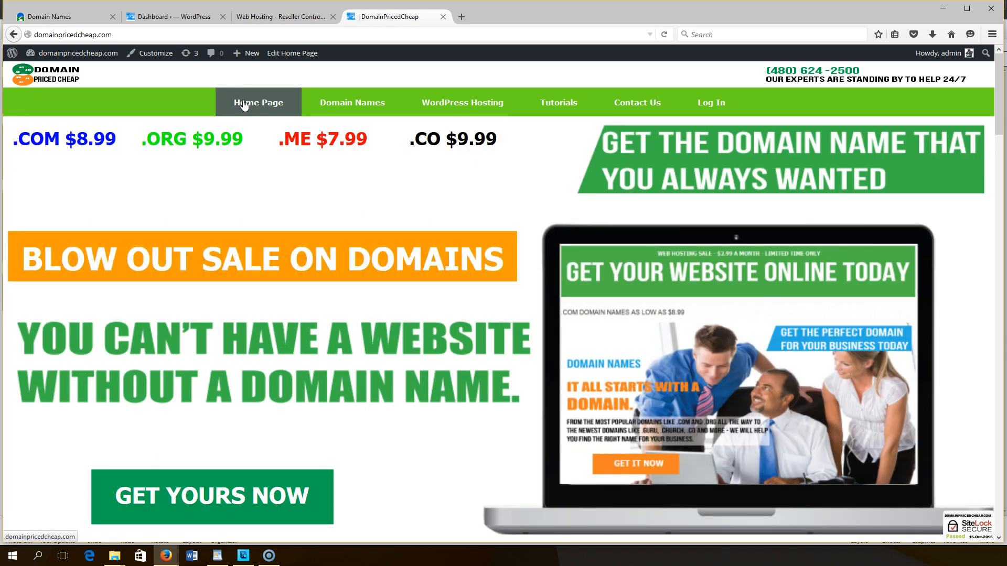
left_click(164, 555)
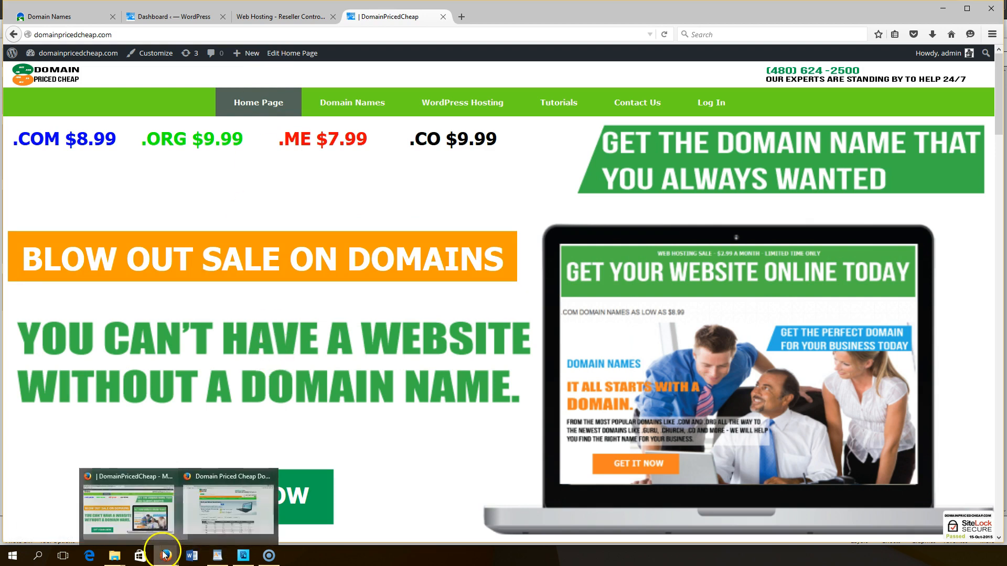
Switch to Photoshop Elements, replace the .com text with ".me $7.99" and centre it on the canvas.
left_click(243, 555)
double_click(423, 254)
type(".m")
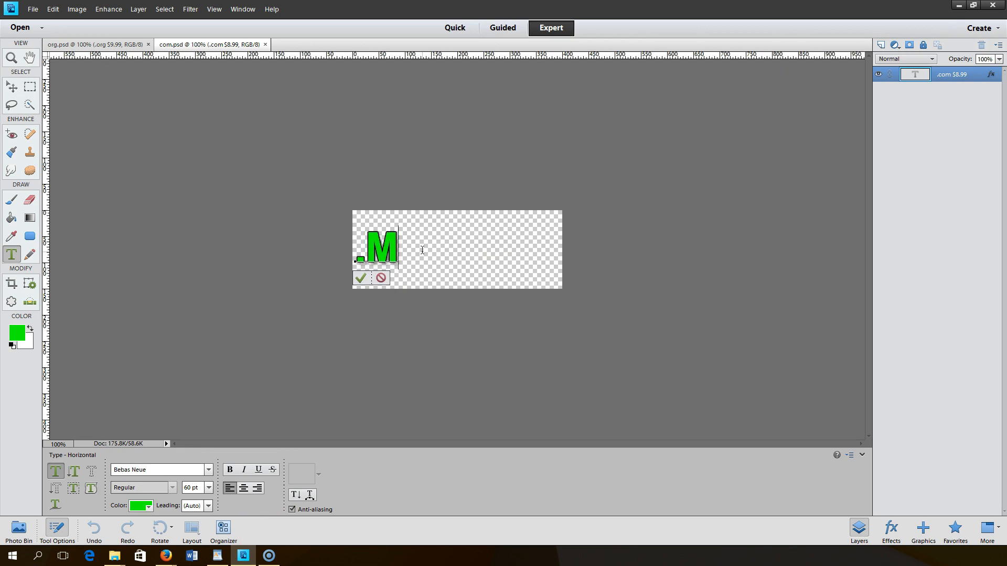
type("e")
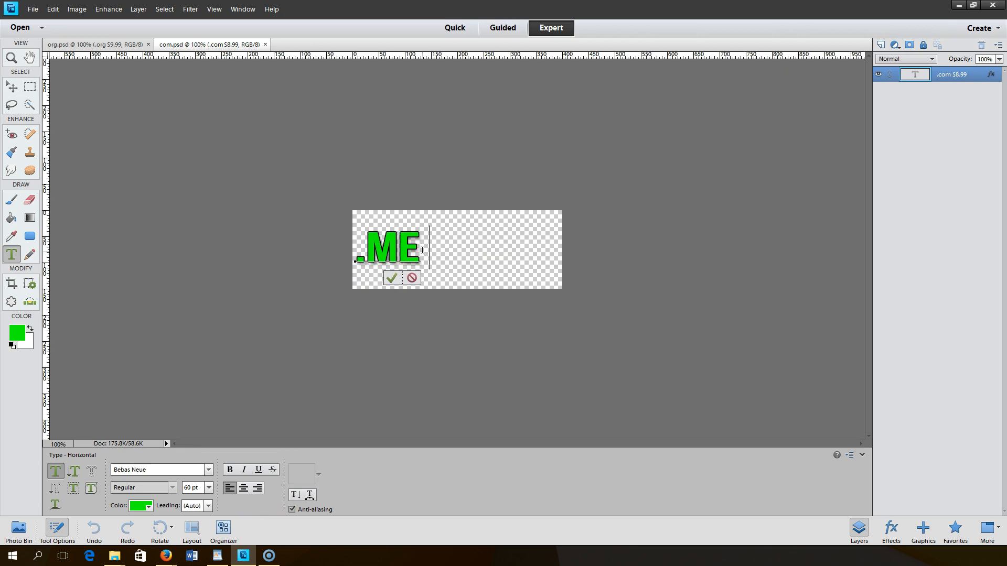
type(" $7.99")
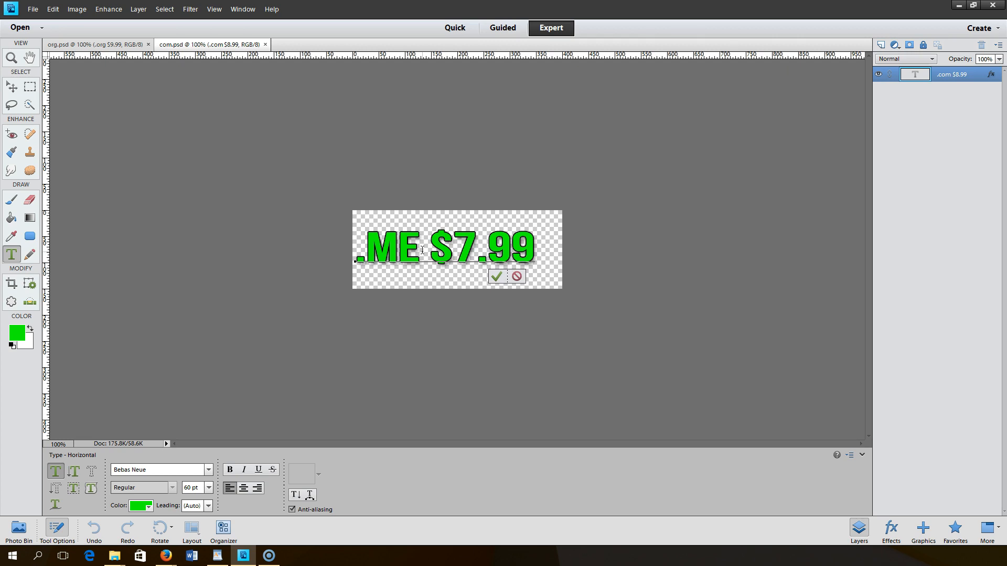
left_click(495, 277)
left_click_drag(497, 263, 500, 264)
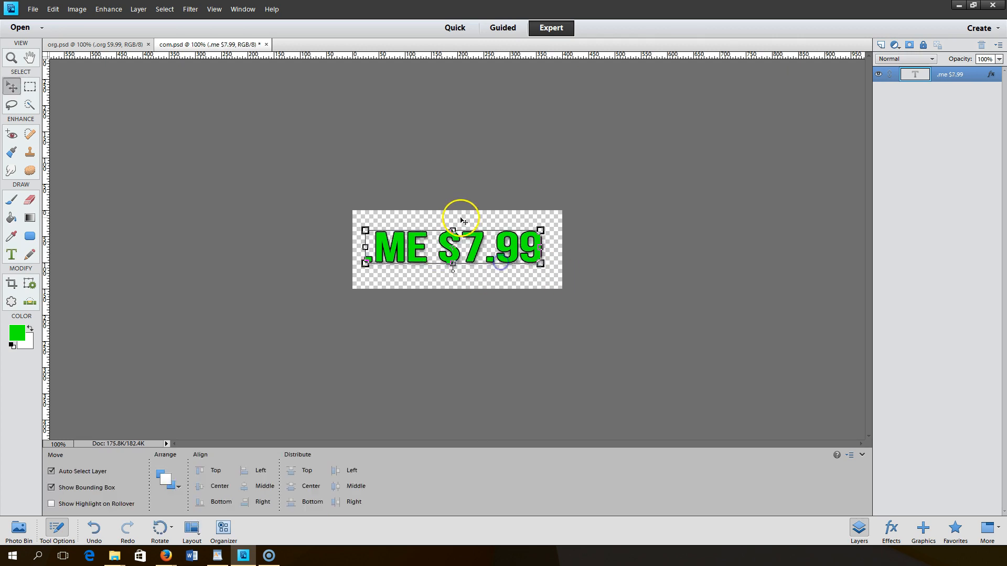
Save the .me image as a separate Photoshop file named "me" in the images folder.
left_click(33, 9)
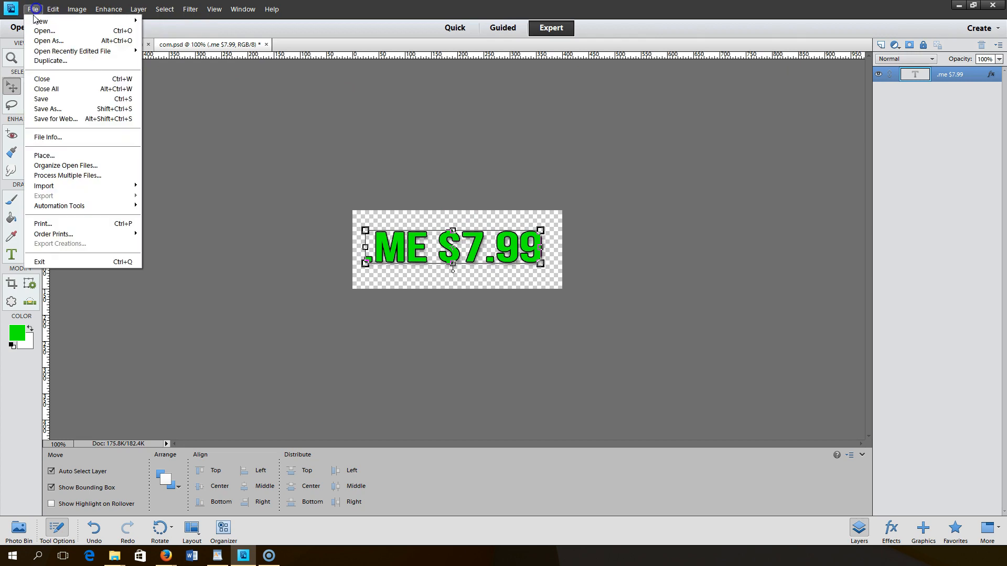
left_click(40, 99)
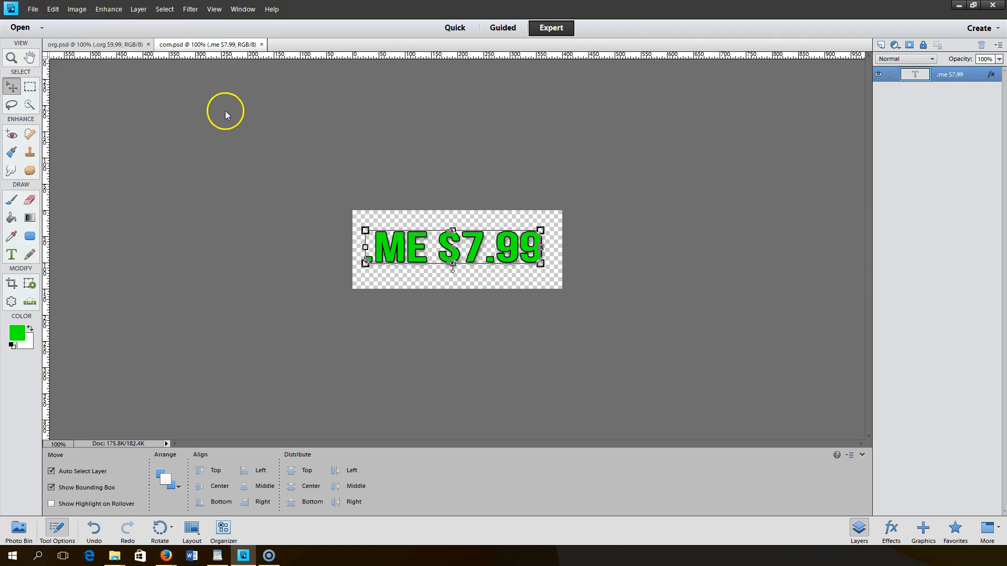
left_click(33, 9)
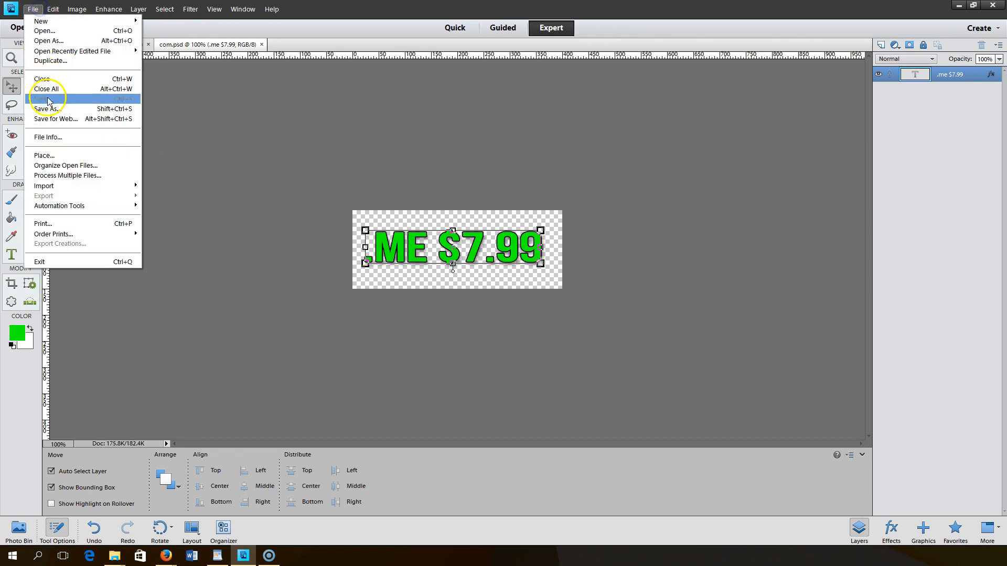
left_click(42, 107)
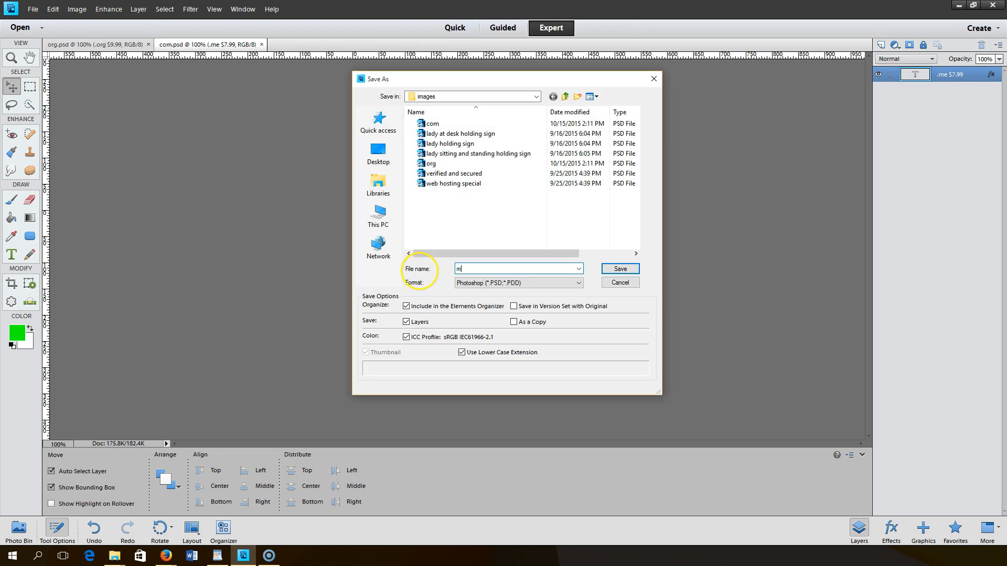
key("Return")
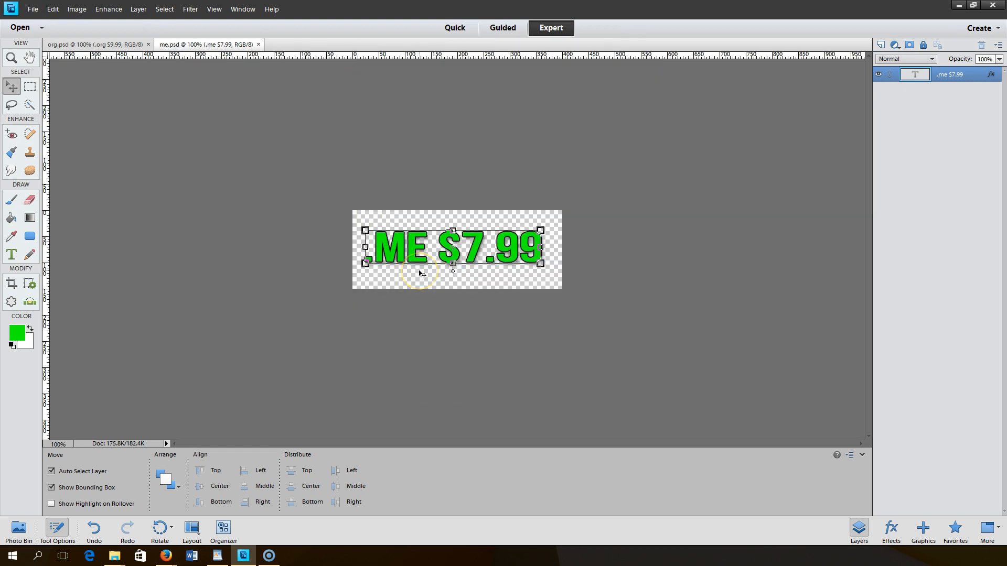
Undo the .me text edits back to ".com $8.99" and save the image over com.psd in the images folder.
key("ctrl+z")
key("ctrl+z")
key("ctrl+z")
left_click(32, 9)
left_click(47, 107)
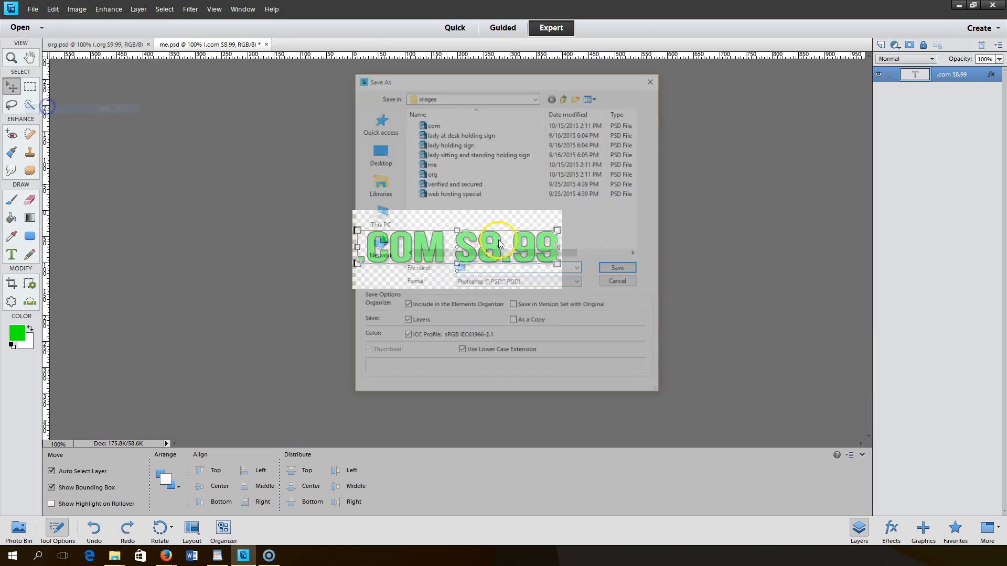
double_click(432, 124)
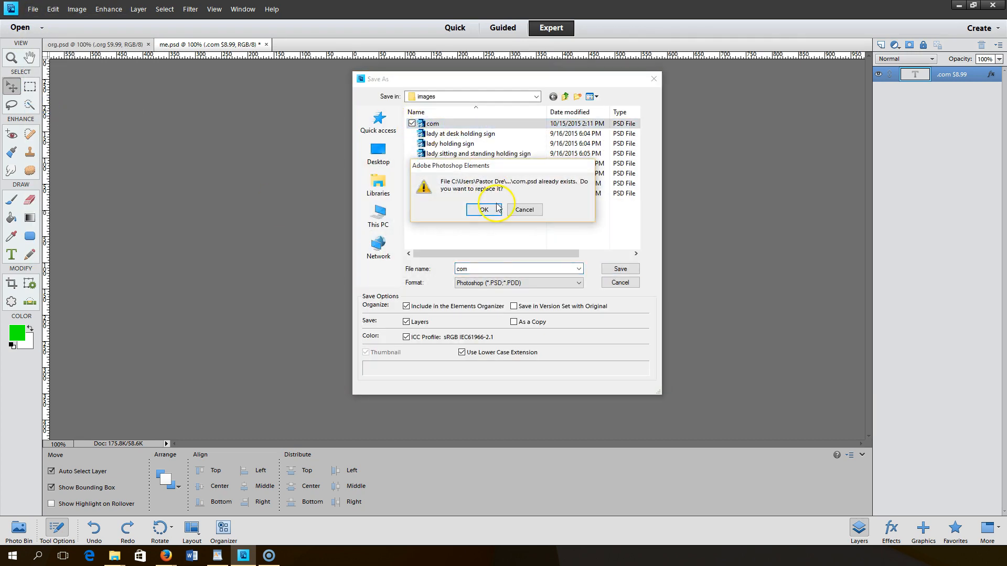
left_click(497, 208)
left_click(458, 313)
left_click(222, 502)
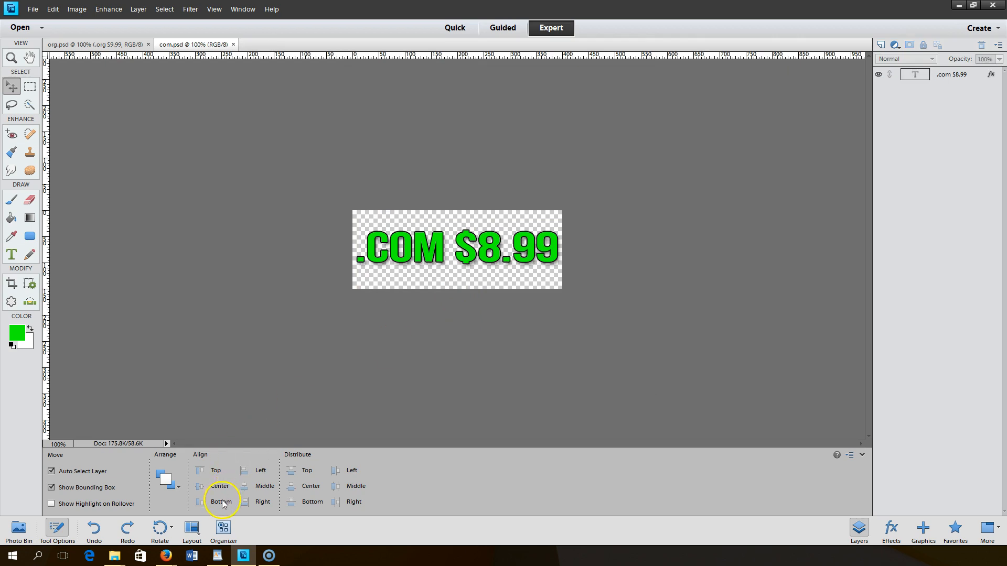
Switch to Firefox to check the .co price on the home page slide, and return to Photoshop Elements.
left_click(166, 556)
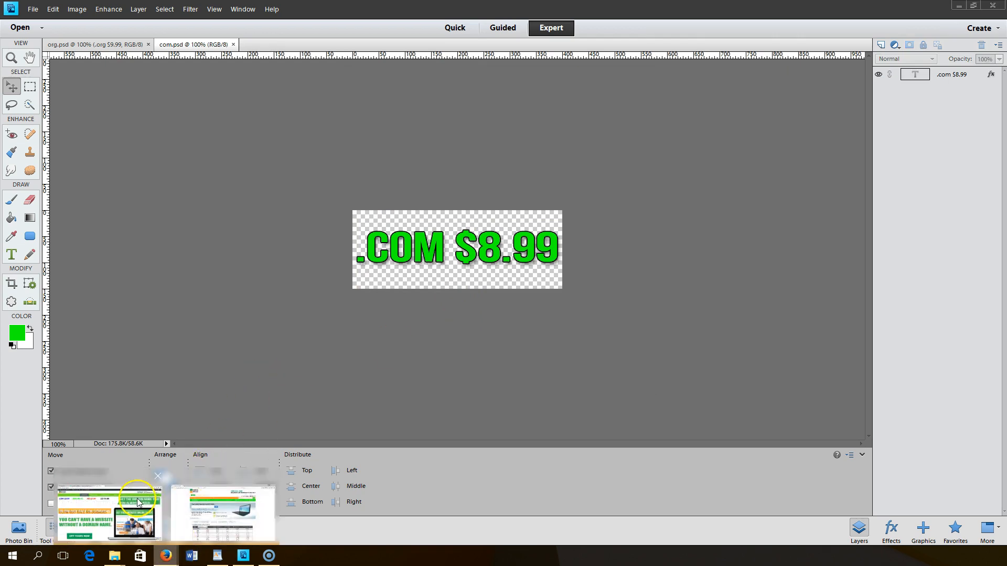
left_click(139, 503)
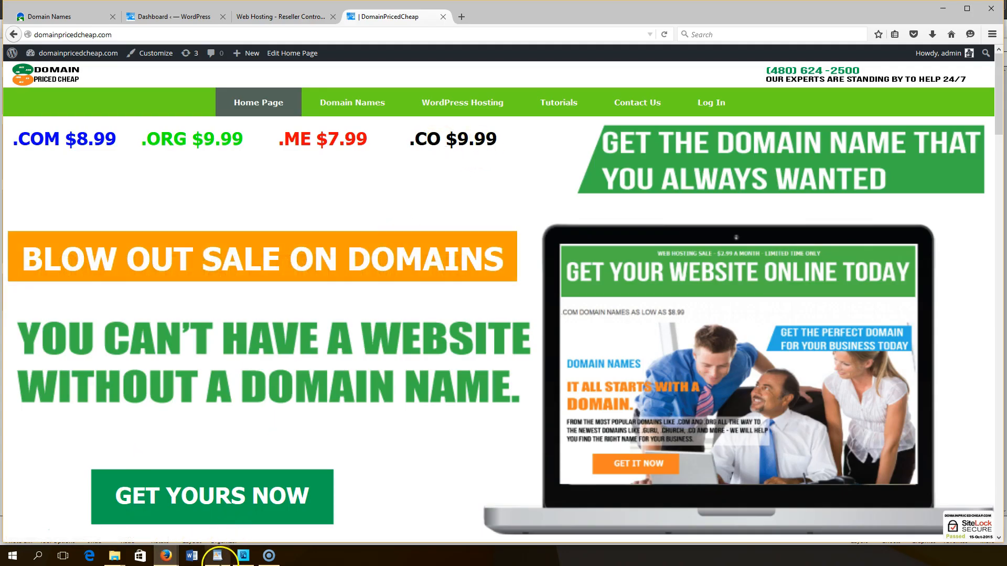
left_click(244, 556)
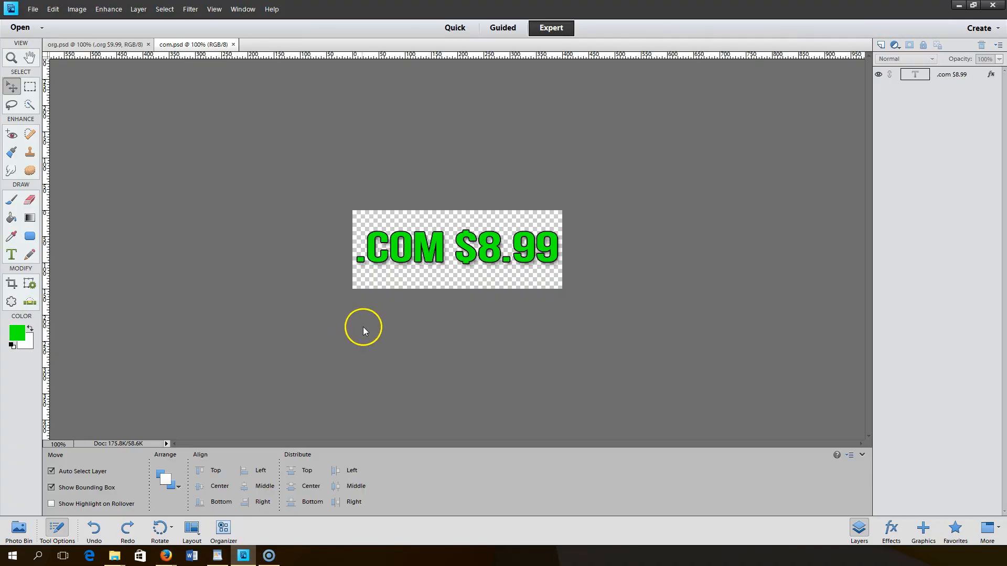
Replace the .com text with ".co $9.99" and centre it on the canvas.
double_click(407, 262)
type(".co")
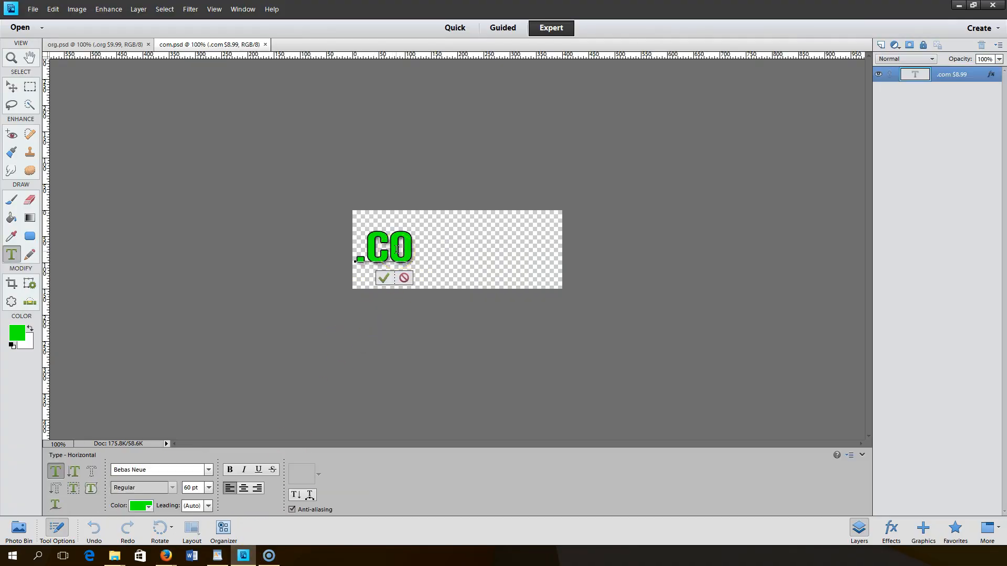
type("%")
key("BackSpace")
type("$9.99")
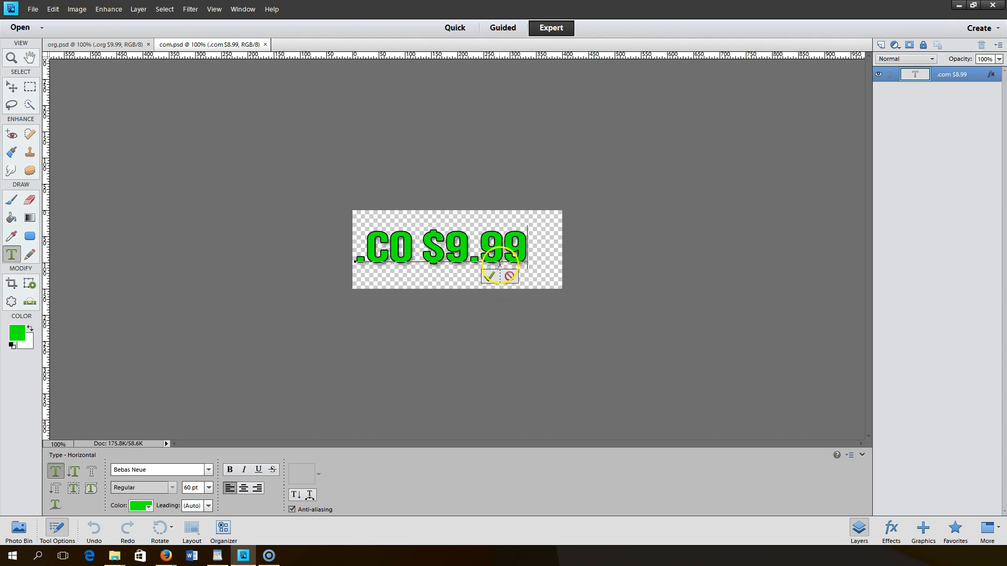
left_click(487, 277)
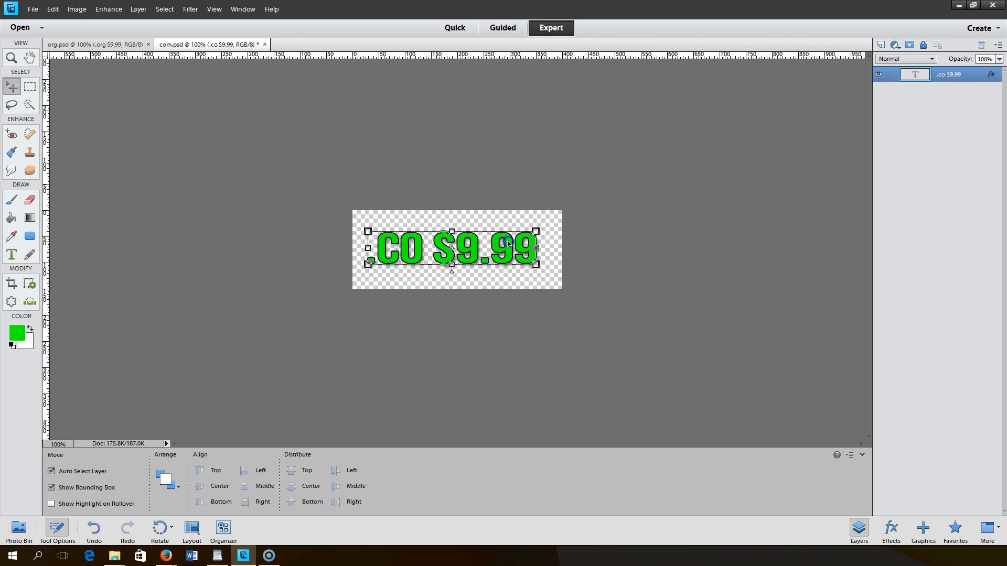
Save the .co image as a separate Photoshop file named "co" in the images folder.
left_click(32, 9)
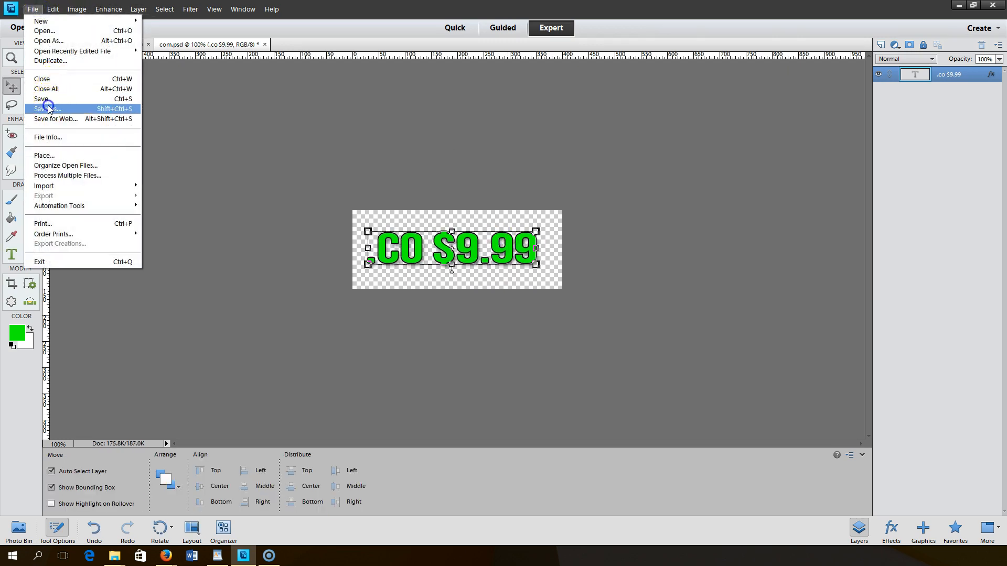
left_click(45, 105)
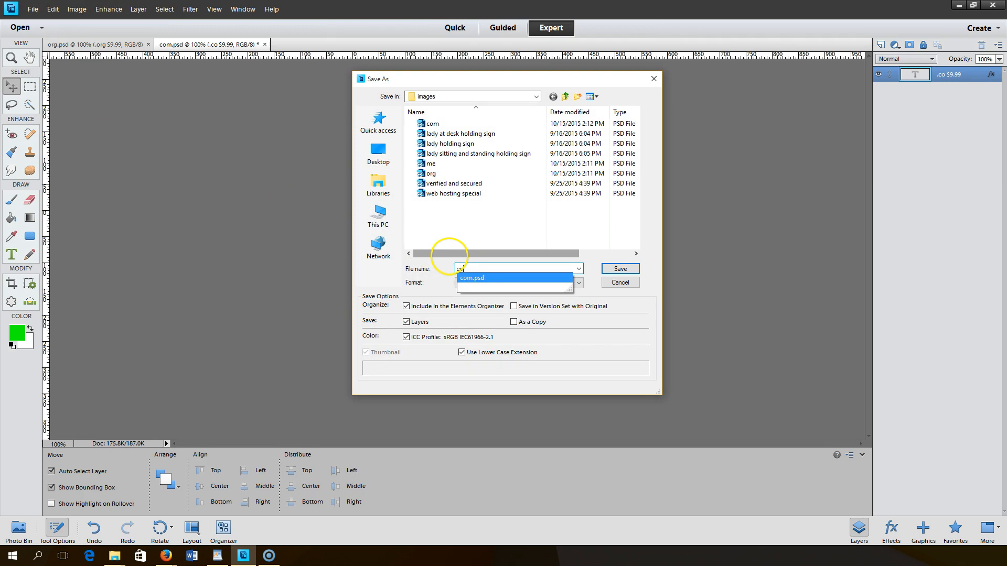
left_click(619, 267)
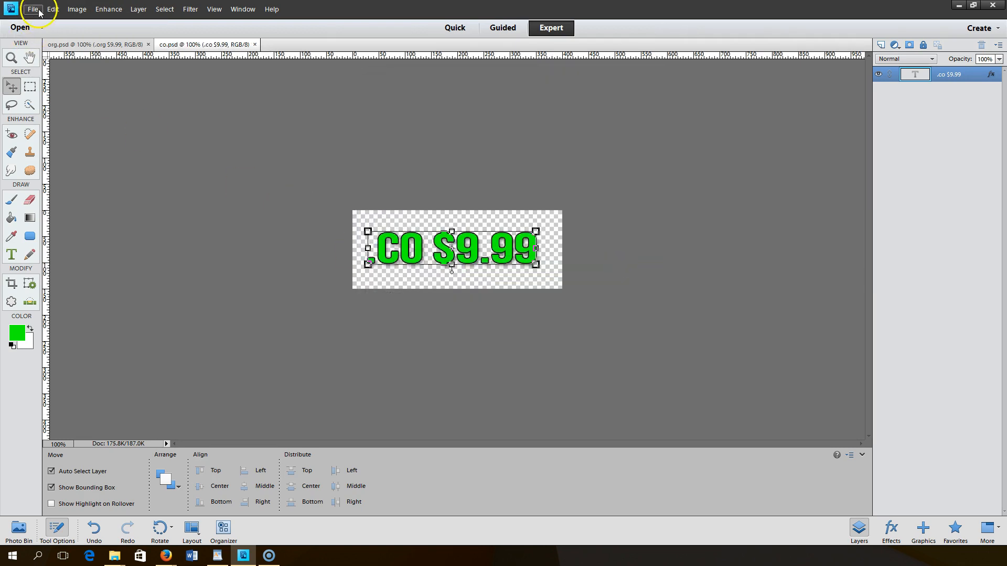
Export the .co image for the web as a transparent PNG-24 named co.png in the DPC - Reseller images folder.
left_click(39, 11)
left_click(55, 117)
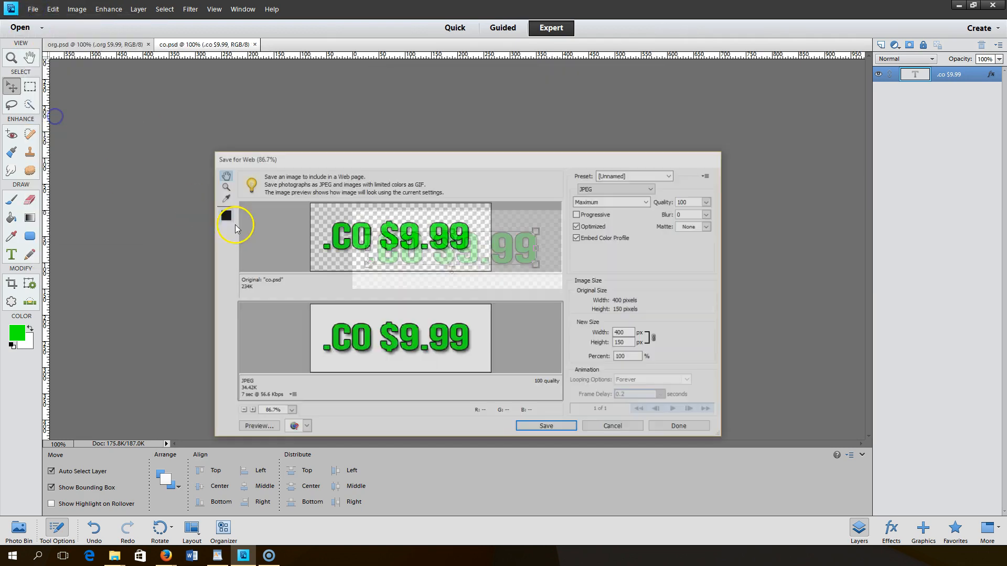
left_click(645, 188)
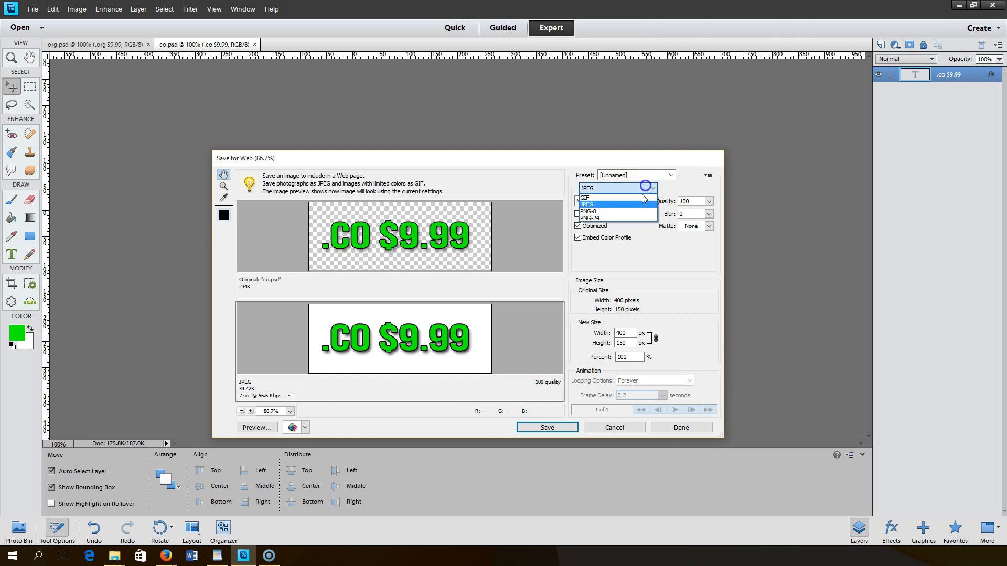
left_click(637, 218)
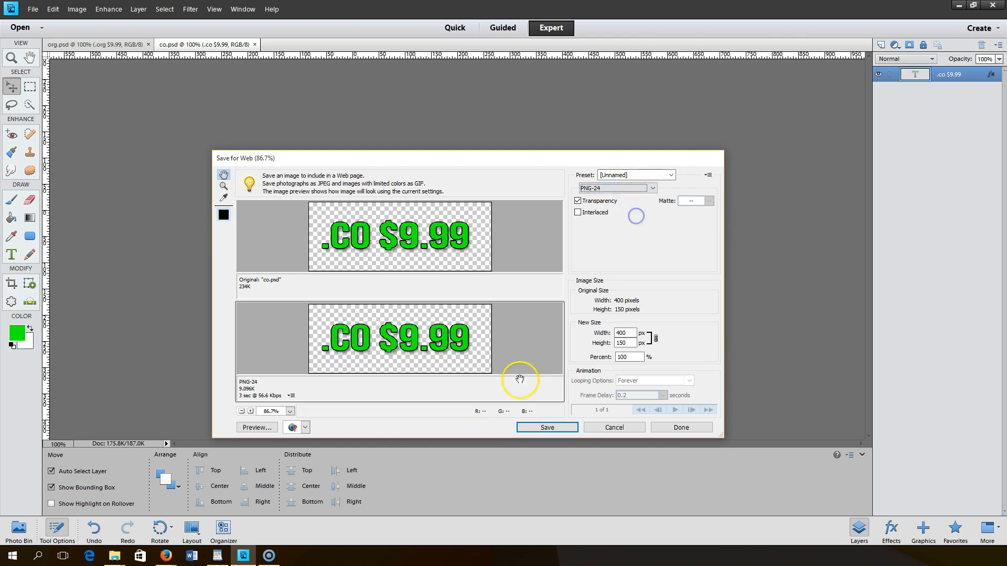
left_click(533, 433)
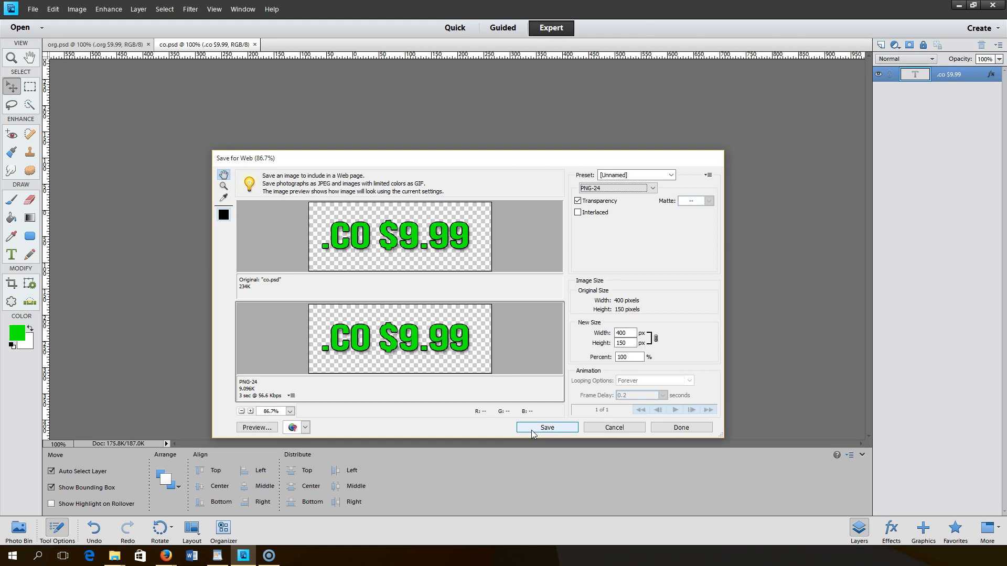
left_click(531, 430)
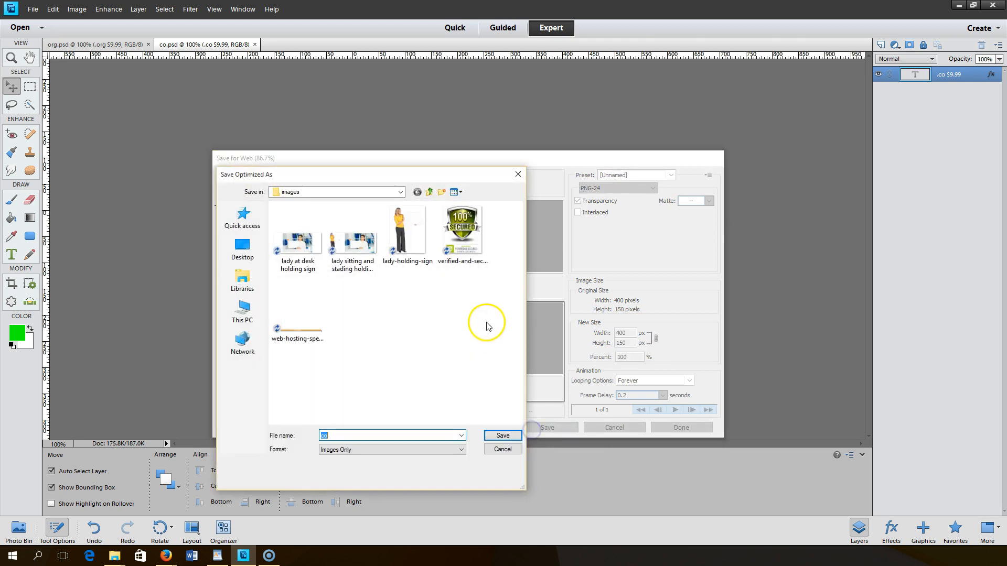
left_click(430, 193)
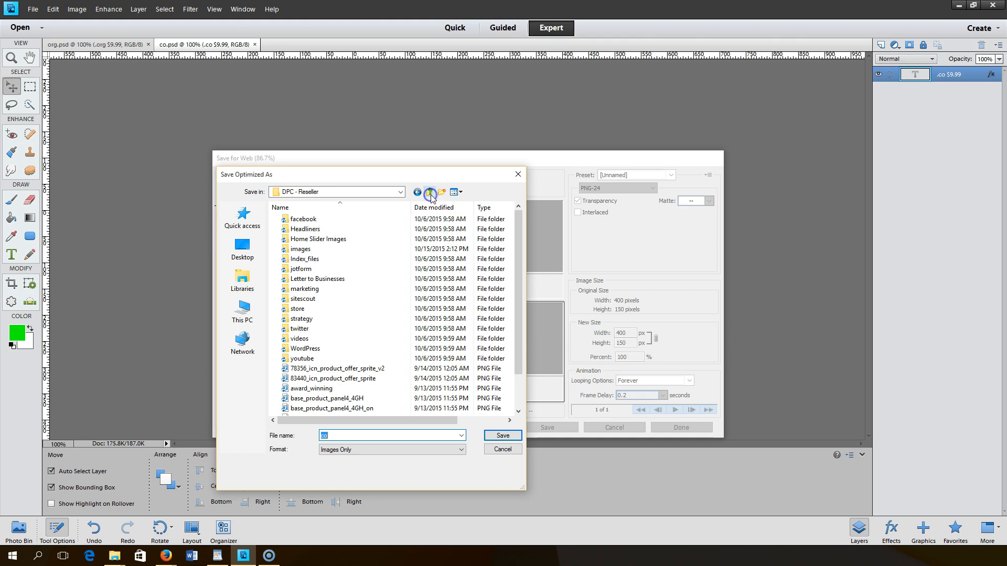
double_click(310, 250)
left_click(501, 435)
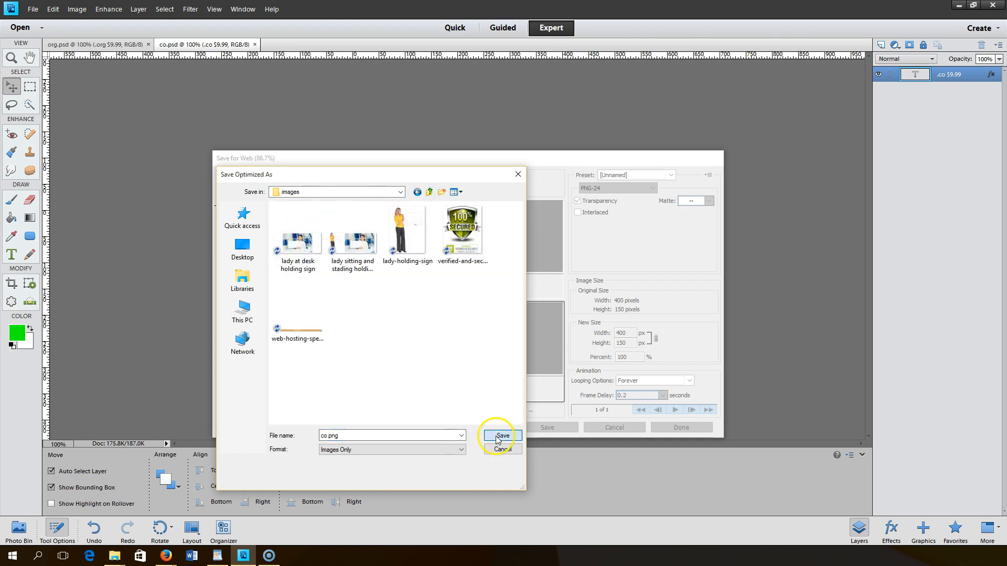
Open the recently edited .me file and export it for the web as a transparent PNG-24.
left_click(32, 9)
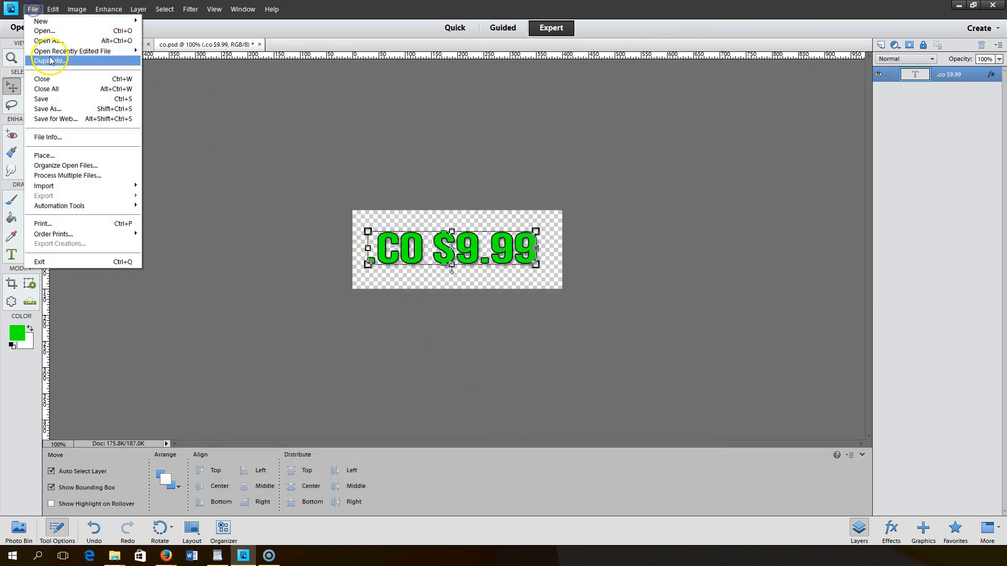
mouse_move(84, 51)
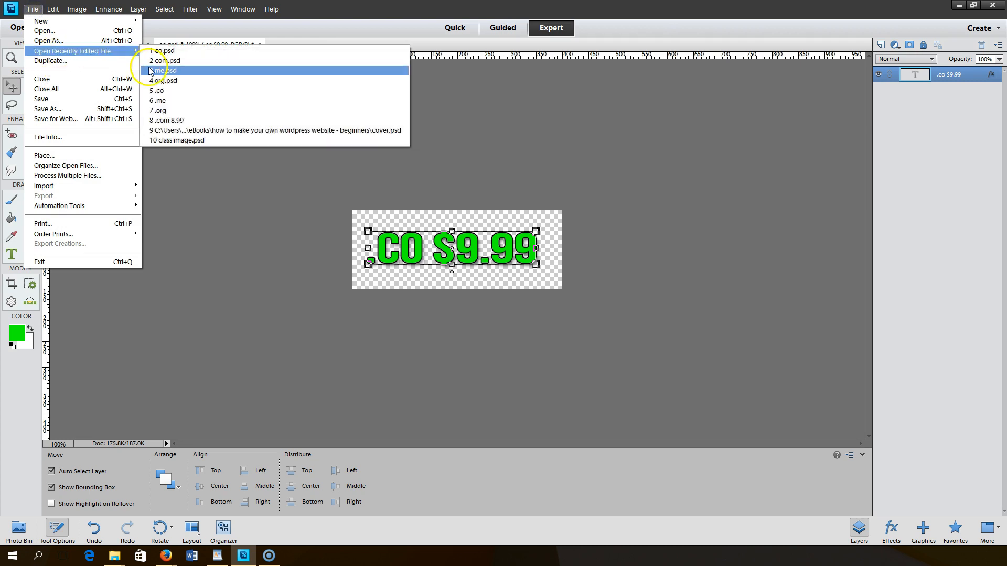
left_click(161, 100)
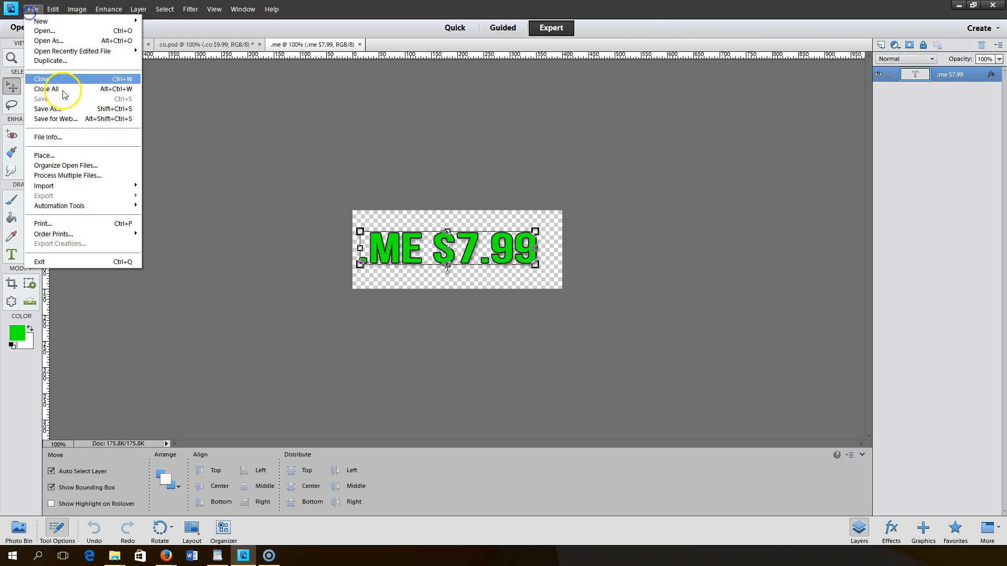
left_click(76, 119)
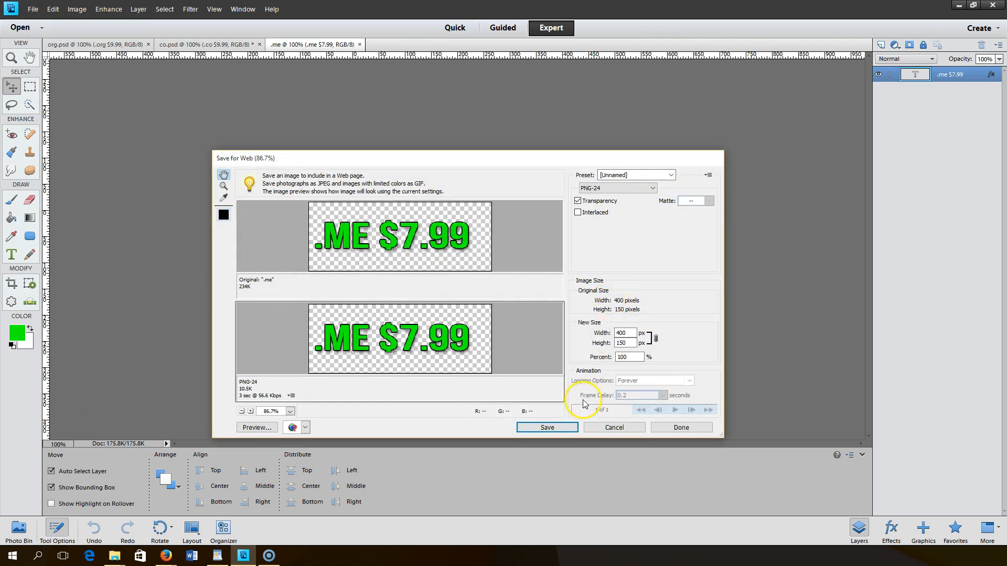
left_click(548, 427)
left_click(506, 431)
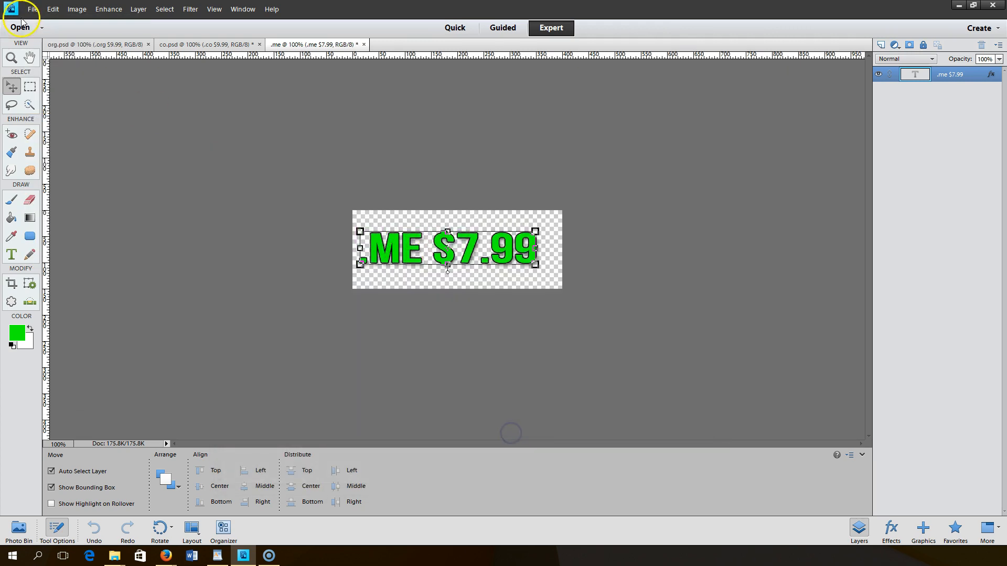
Open the recently edited com.psd and export it for the web as a transparent PNG-24 named com in the images folder.
left_click(32, 9)
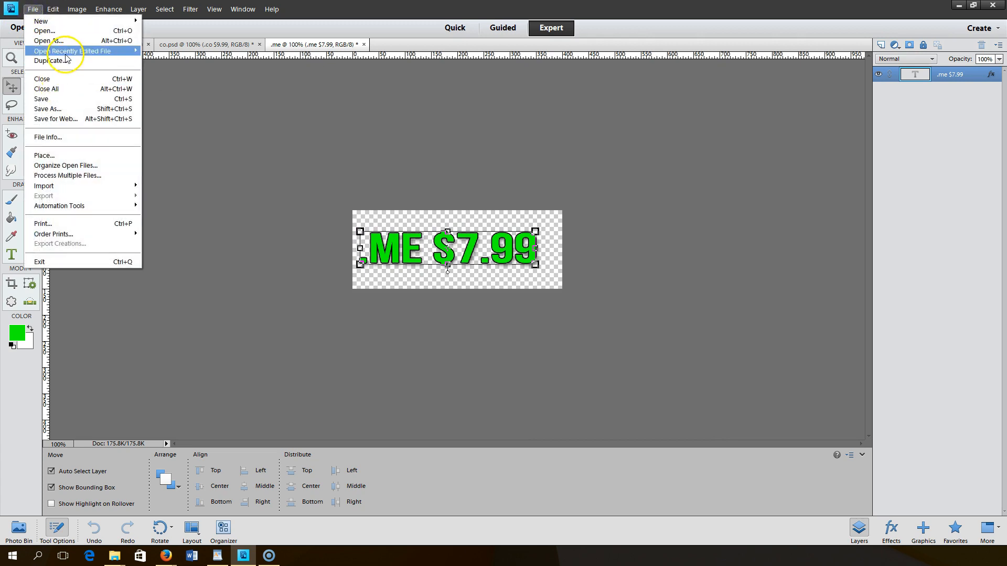
mouse_move(68, 51)
left_click(169, 71)
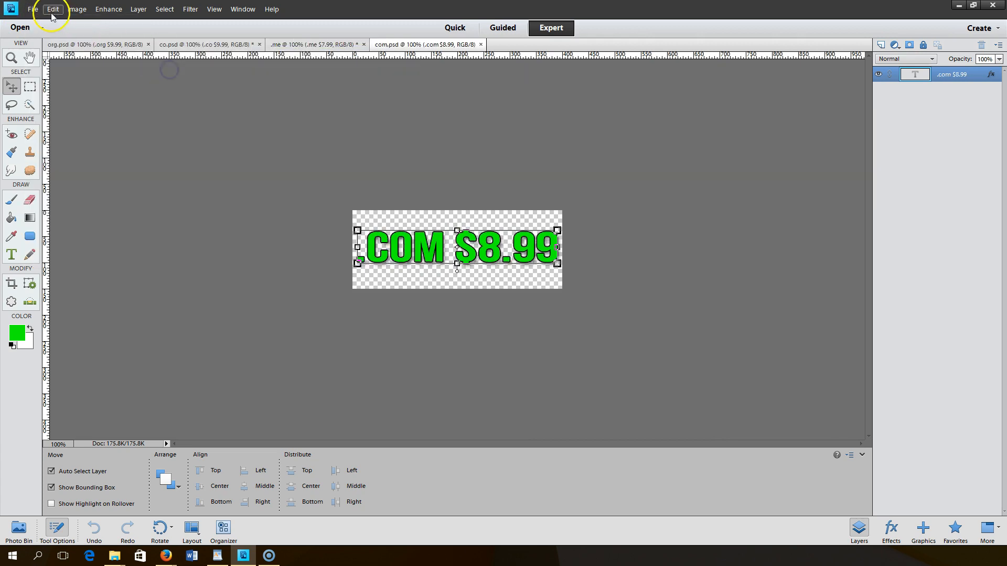
left_click(32, 9)
left_click(69, 124)
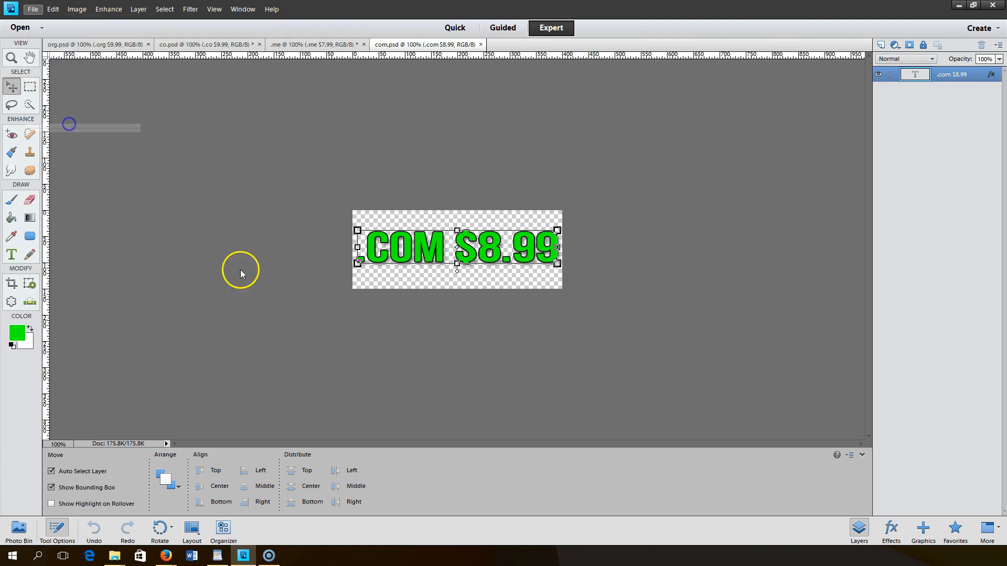
left_click(33, 9)
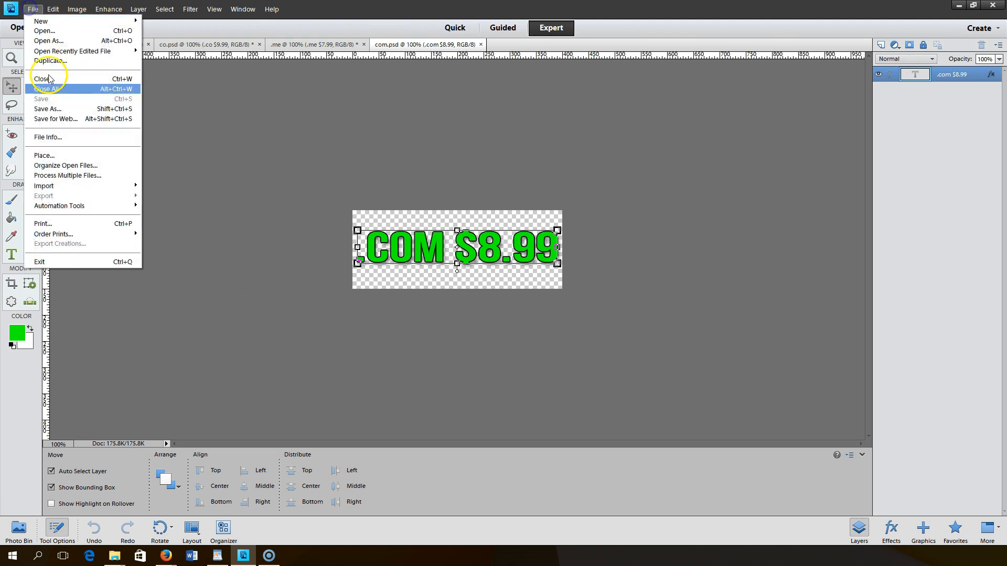
left_click(53, 119)
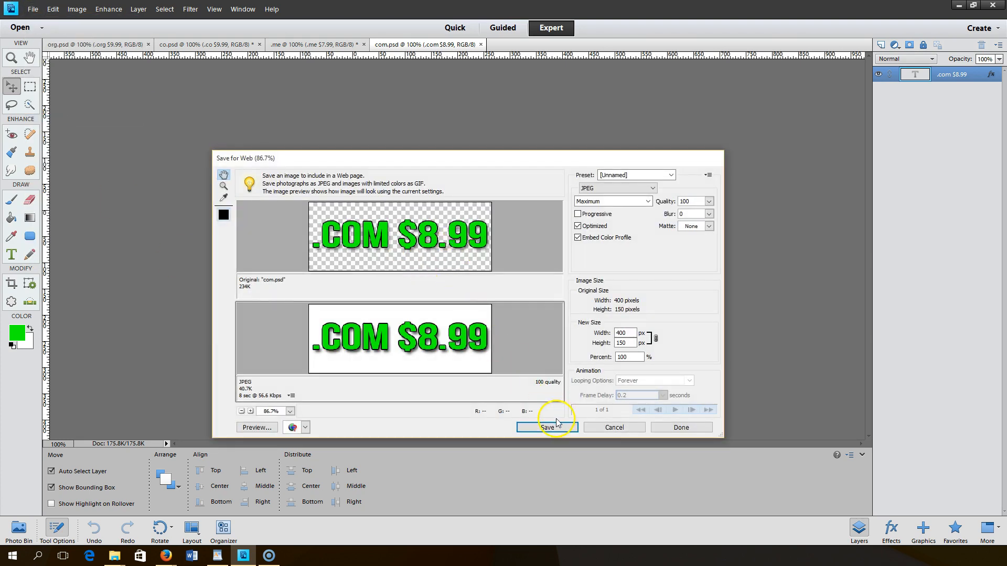
left_click(631, 189)
left_click(633, 217)
left_click(569, 428)
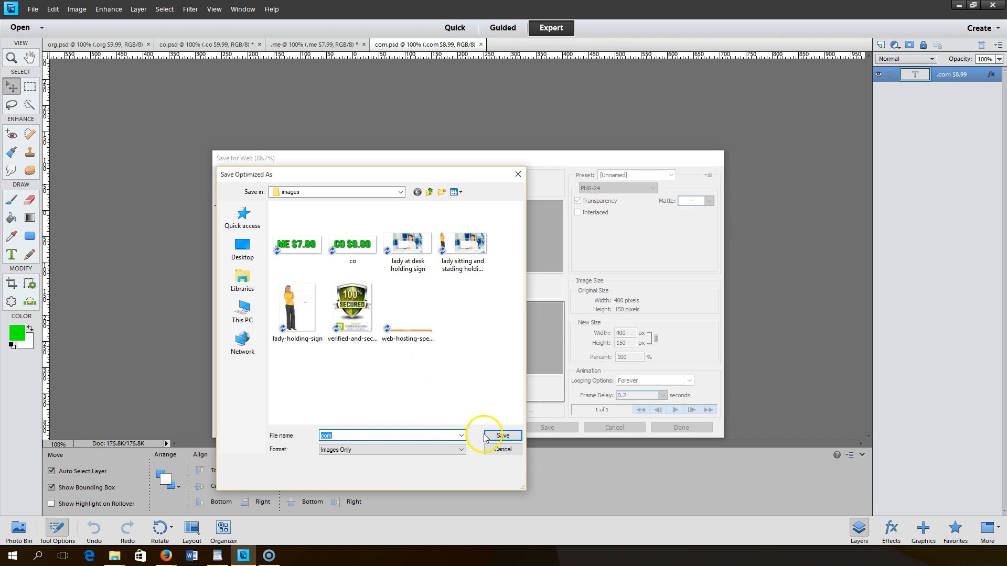
left_click(505, 435)
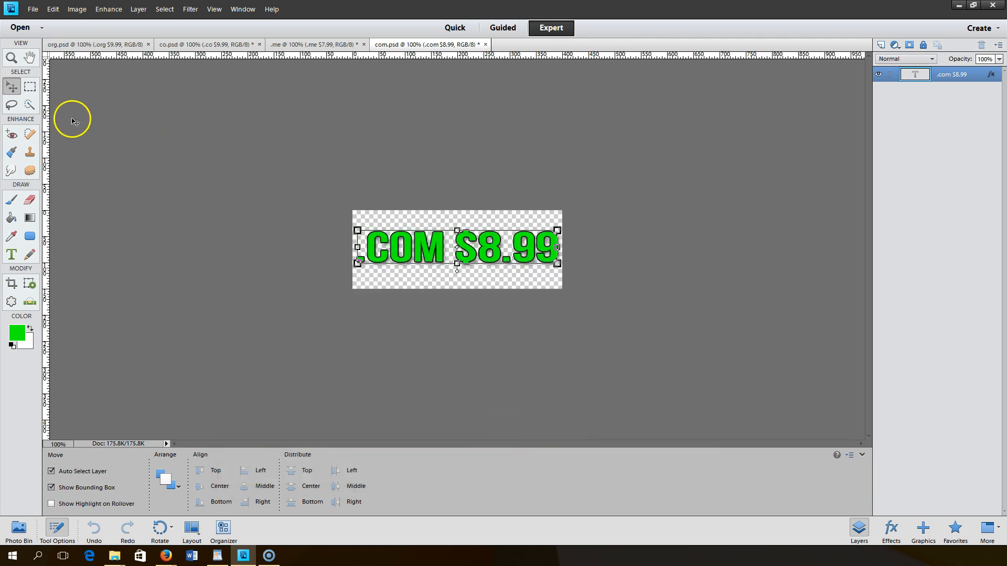
Bring up the recently edited org.psd and export it for the web as a transparent PNG-24 named org in the images folder.
left_click(33, 10)
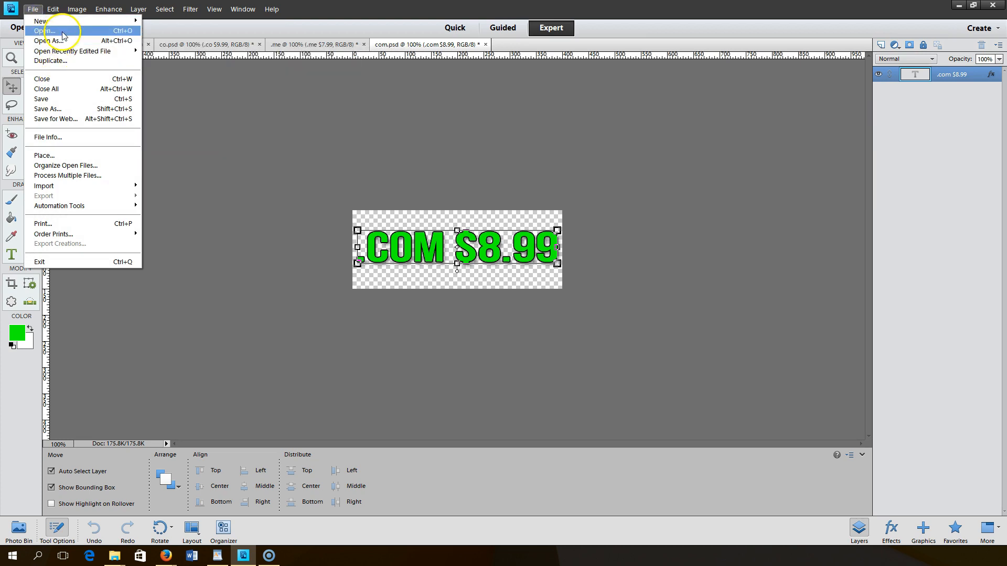
mouse_move(79, 50)
left_click(163, 92)
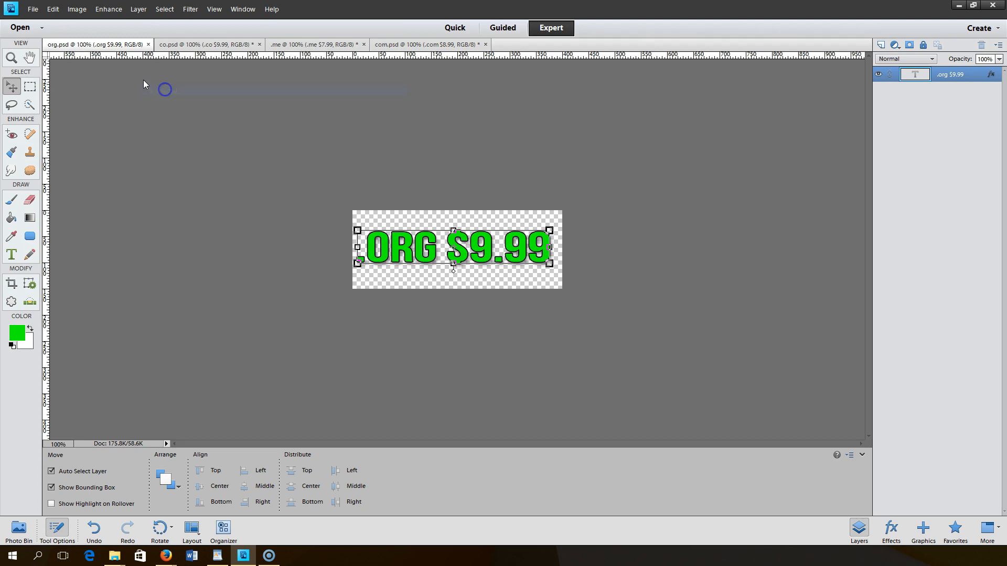
left_click(27, 10)
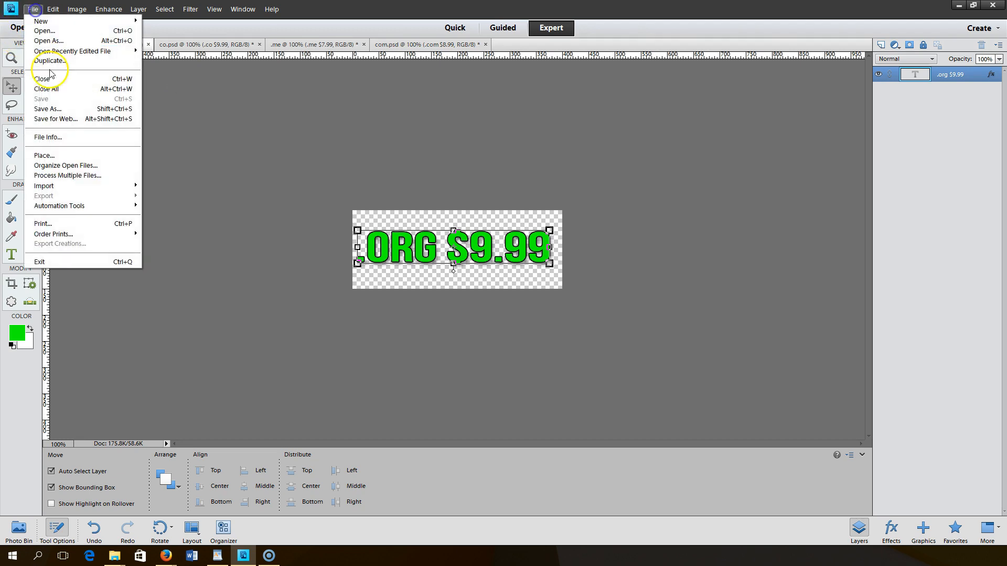
left_click(65, 117)
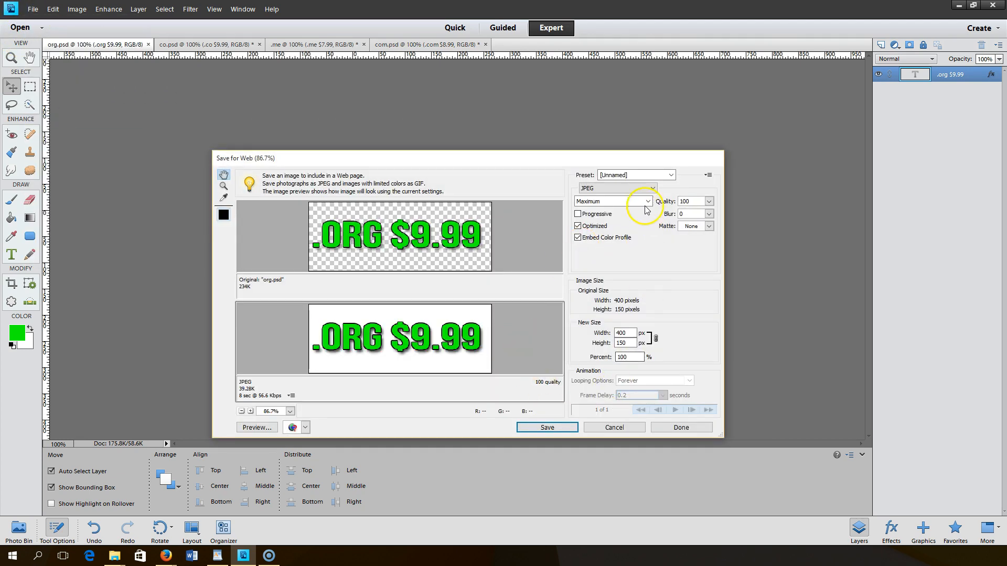
left_click(645, 188)
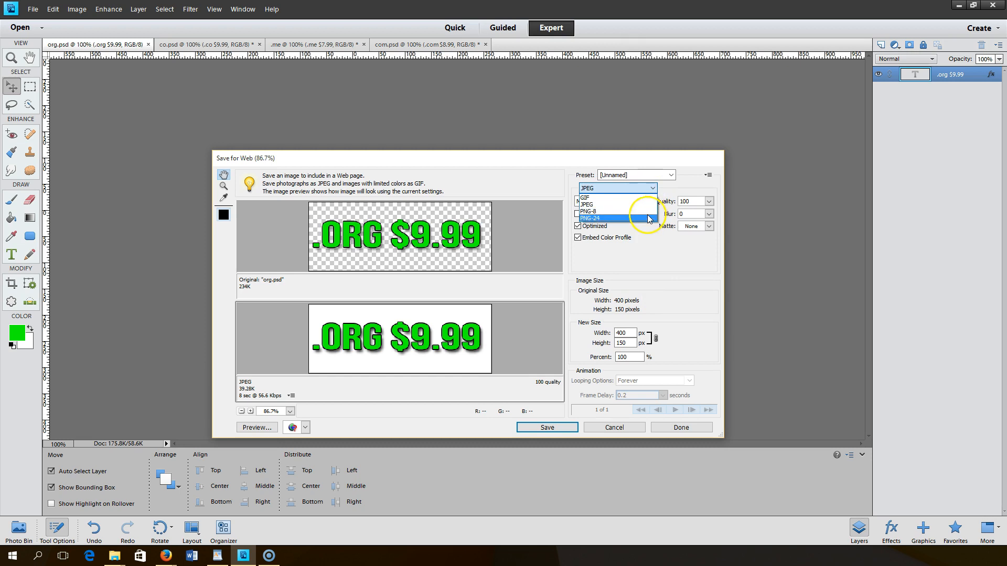
left_click(648, 218)
left_click(549, 428)
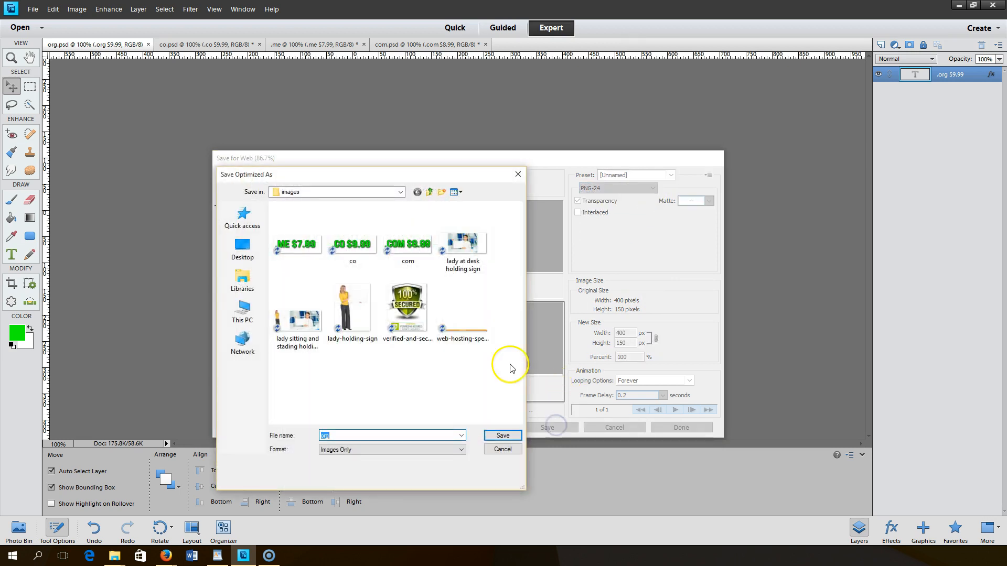
left_click(511, 438)
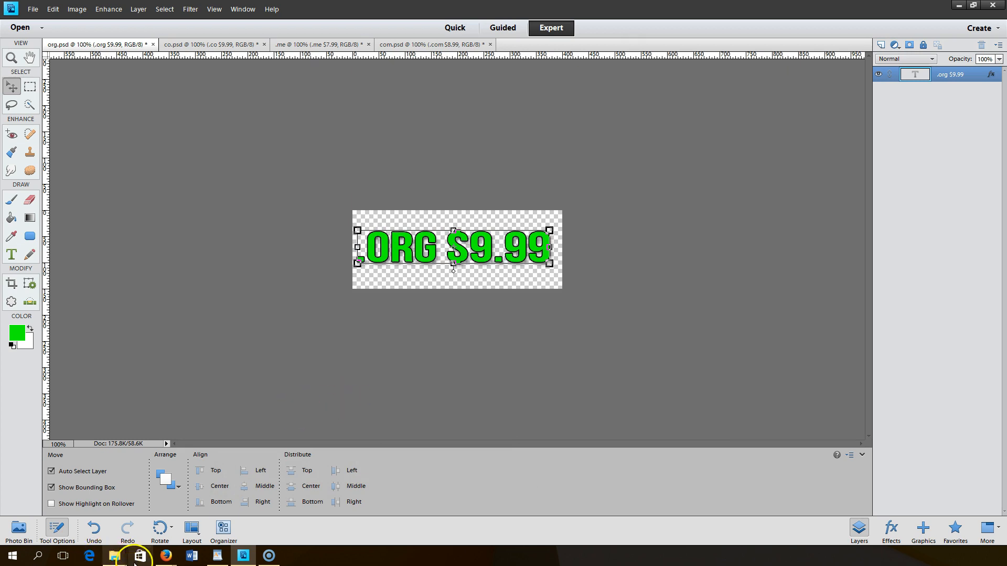
Switch to the domainpricedcheap.com site in Firefox and open the first Meta Slider Pro slide of the Active slider in the layer editor.
left_click(166, 556)
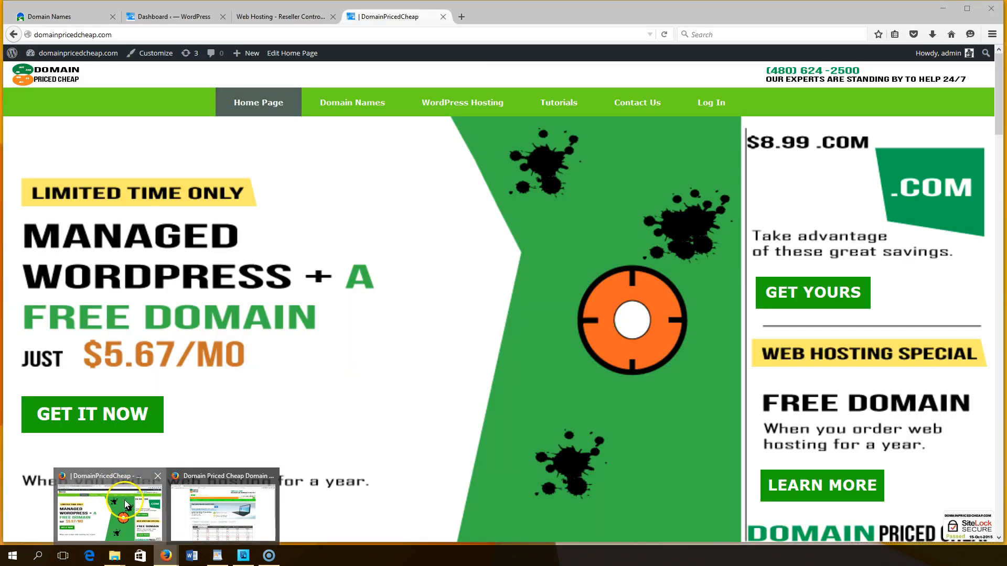
left_click(124, 486)
left_click(247, 102)
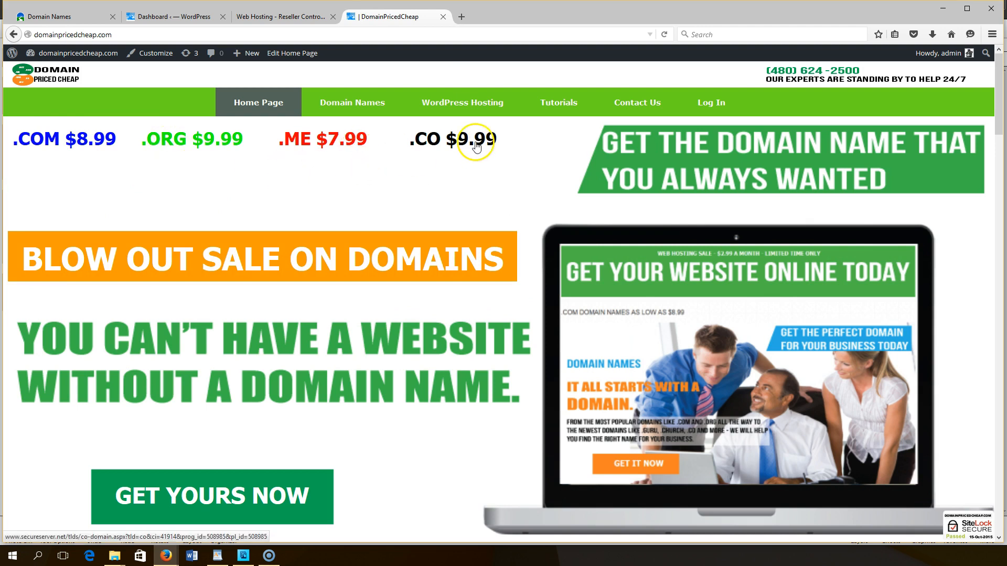
left_click(81, 55)
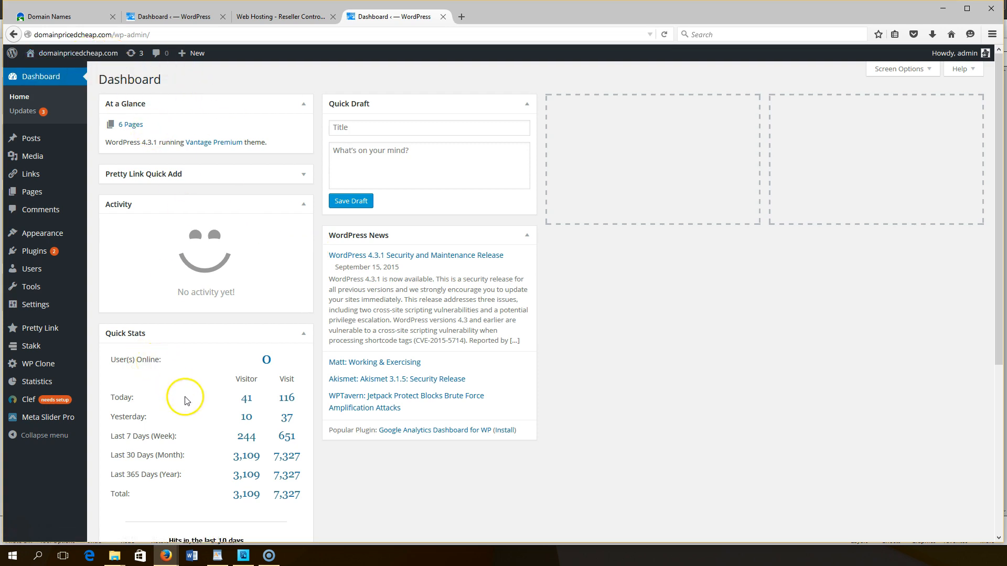
left_click(47, 417)
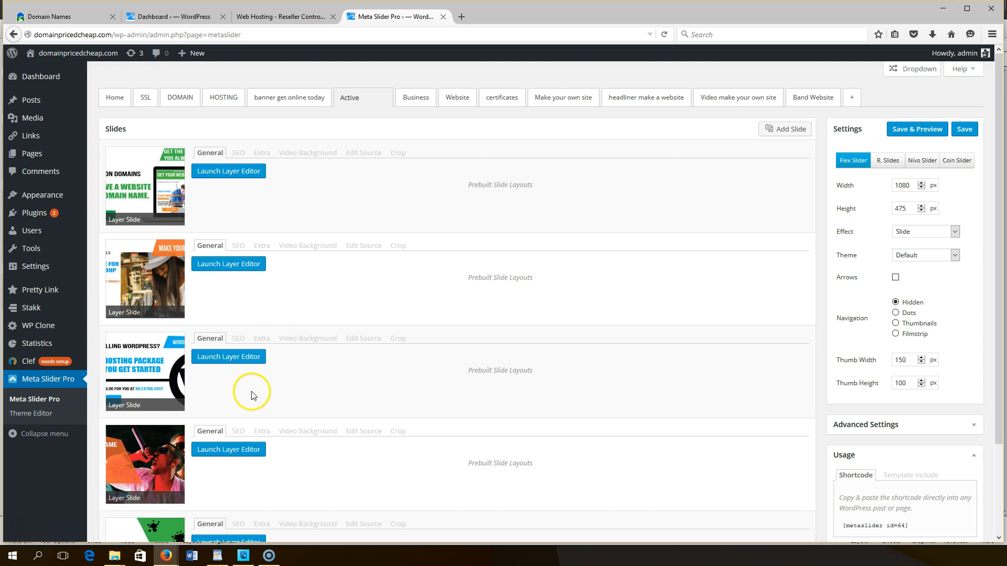
left_click(242, 175)
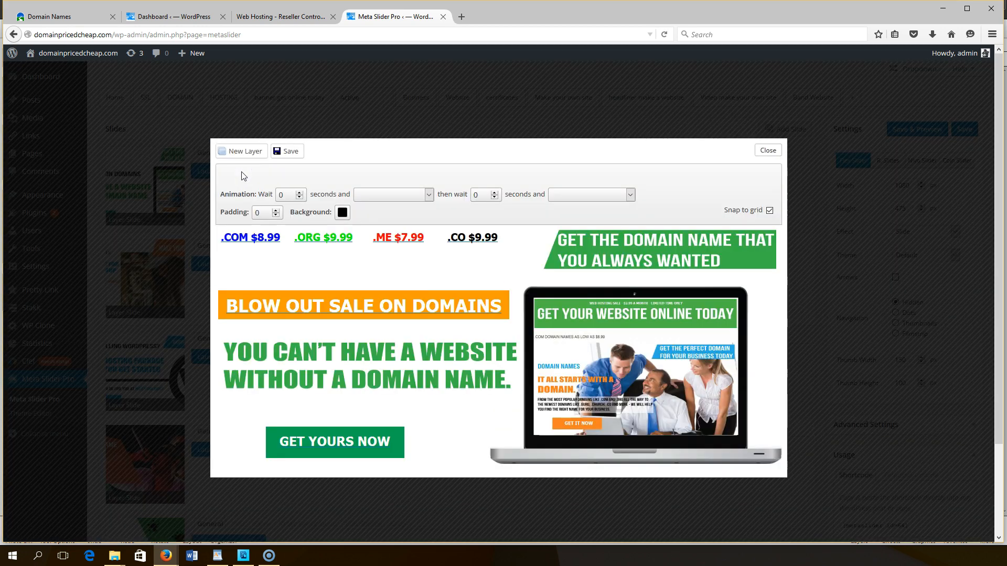
left_click(249, 239)
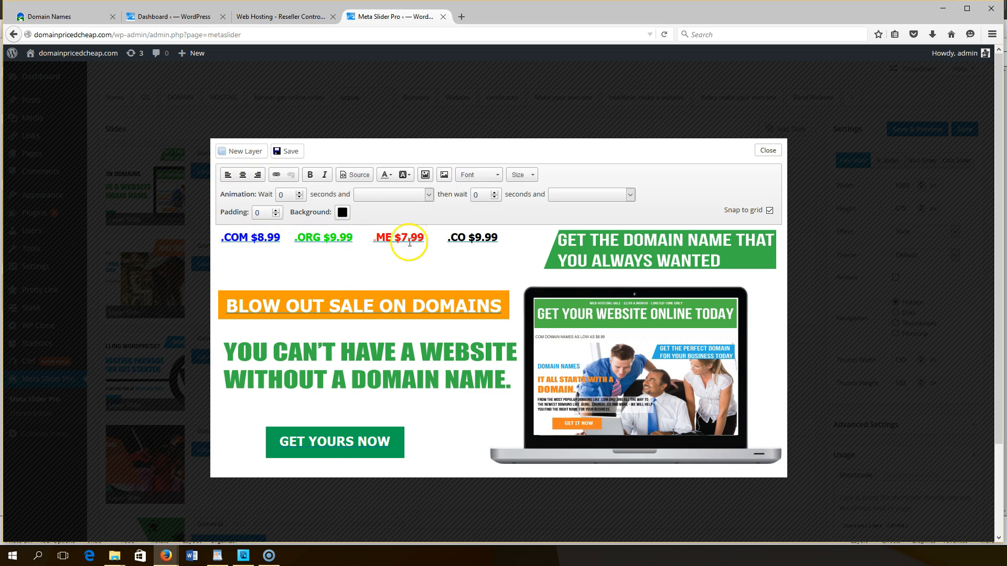
Load domainpricedcheap.com in a new browser tab to view the live slider, and return to the slide's layer editor.
left_click(249, 17)
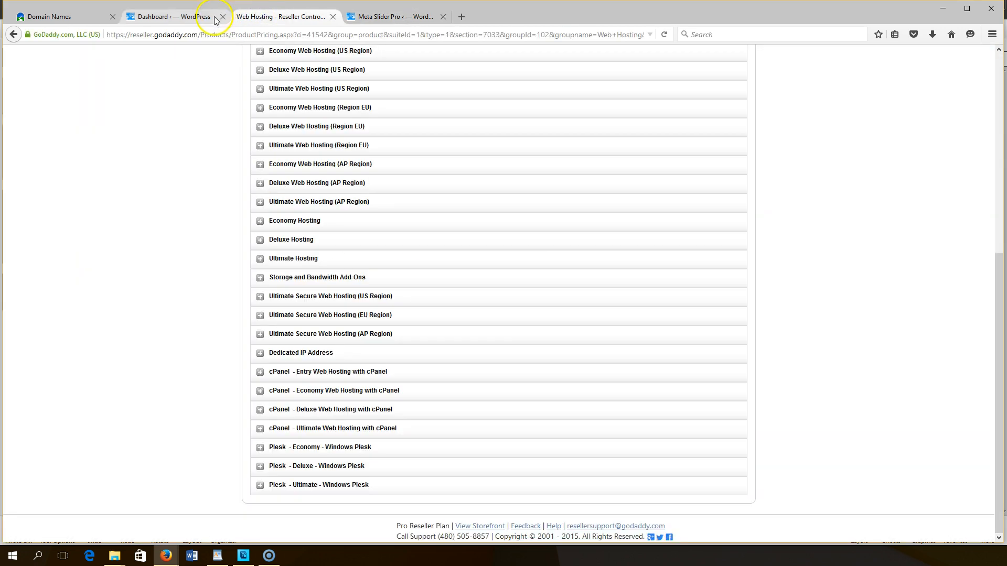
left_click(461, 17)
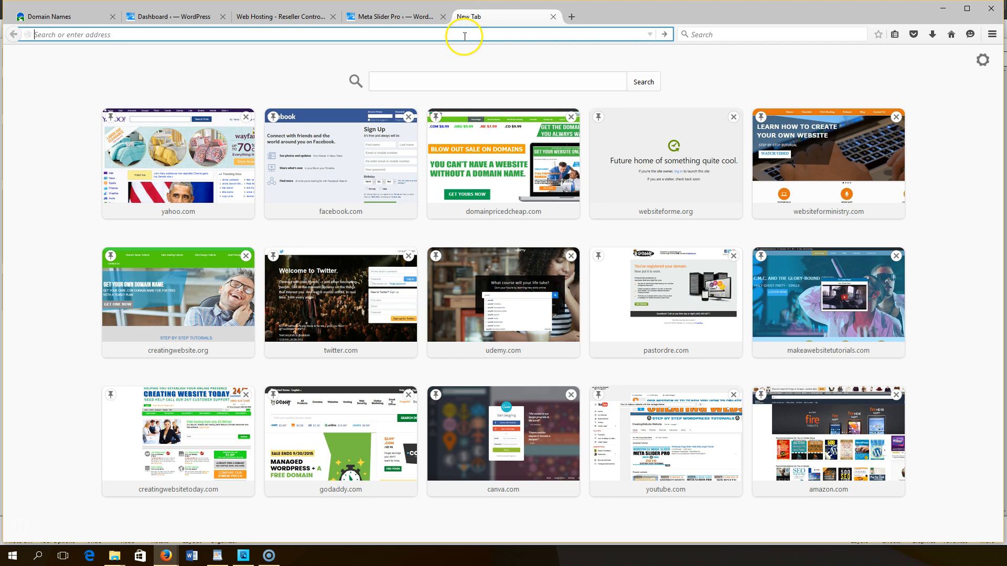
type("domainpricedcheap.com")
key("Return")
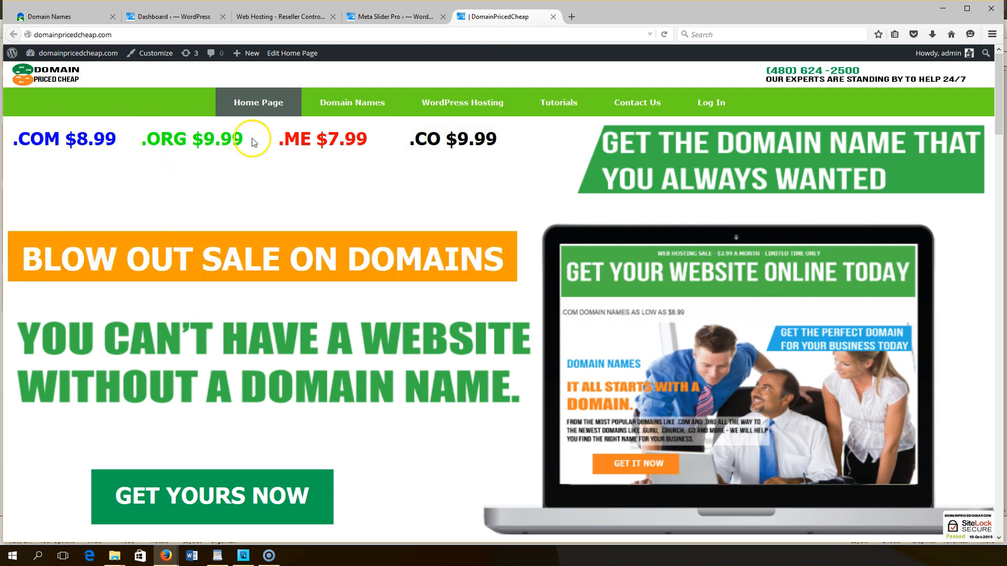
left_click(393, 11)
Enlarge the .CO $9.99 text layer, shift it slightly towards the .ME layer, and clear its text.
left_click(398, 232)
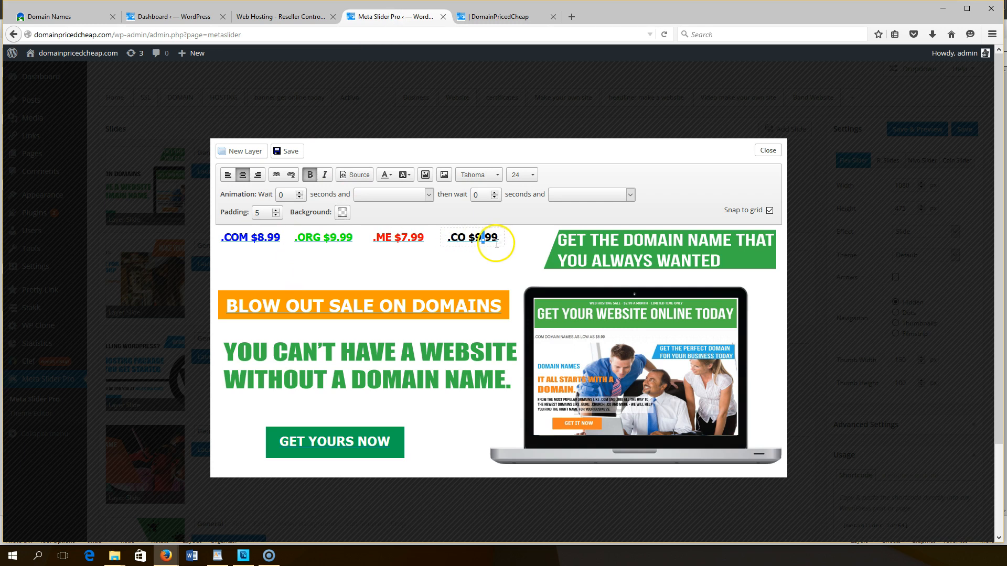
left_click_drag(500, 243, 507, 261)
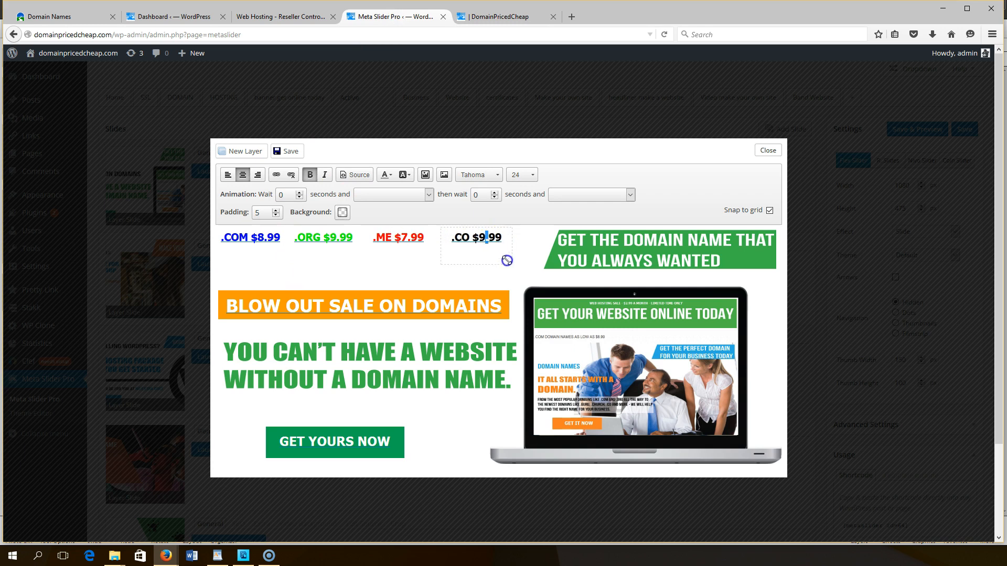
left_click(463, 237)
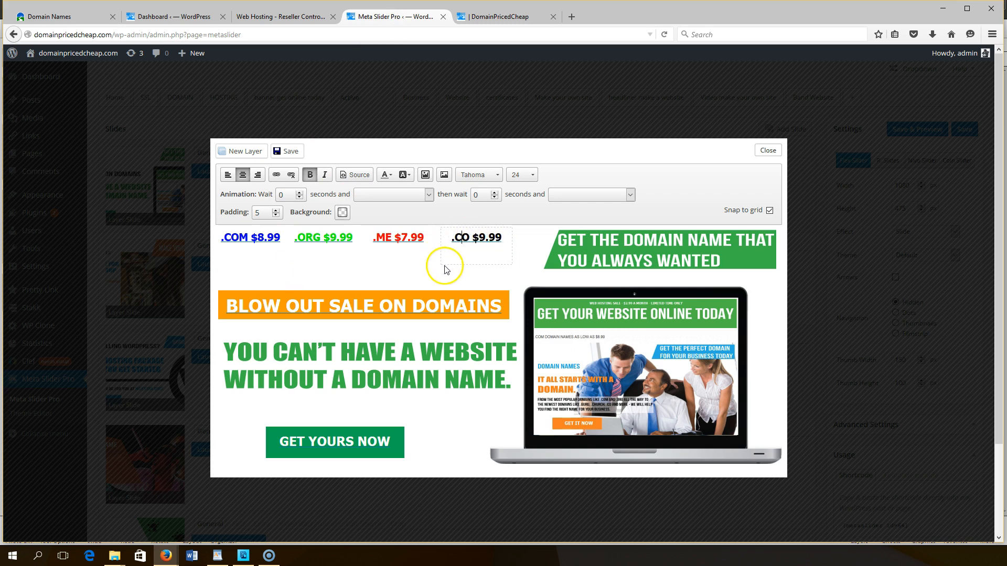
left_click_drag(442, 254, 426, 239)
key("Delete")
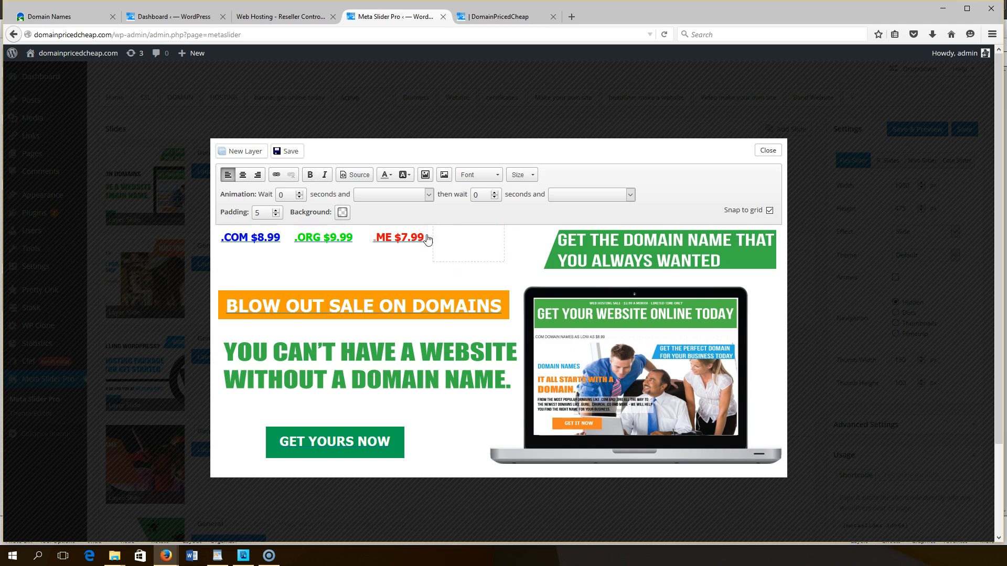
Clear the .ME $7.99, .ORG $9.99 and .COM $8.99 texts from the slide.
left_click(427, 237)
left_click(484, 244)
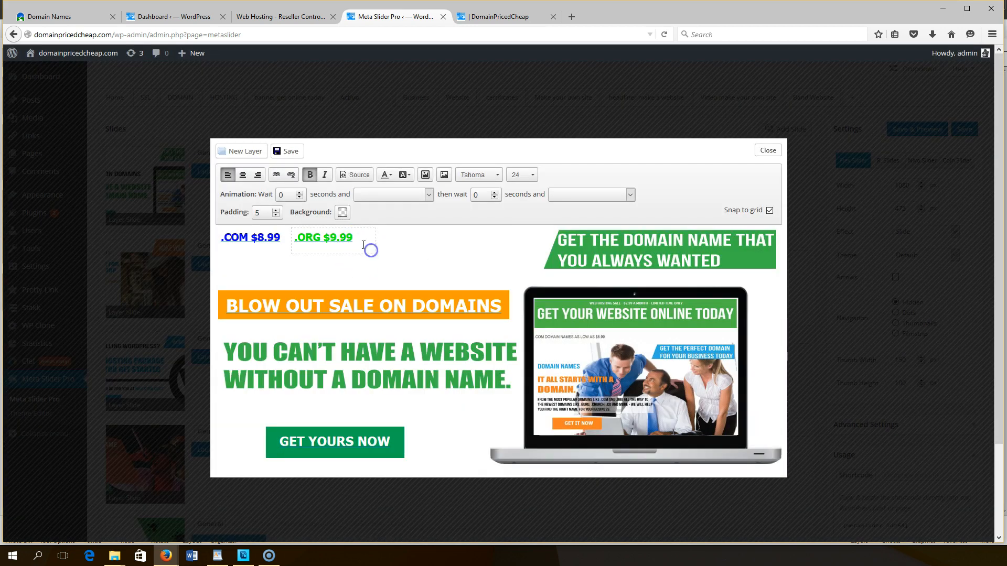
left_click_drag(363, 242, 199, 241)
key("Delete")
key("Delete")
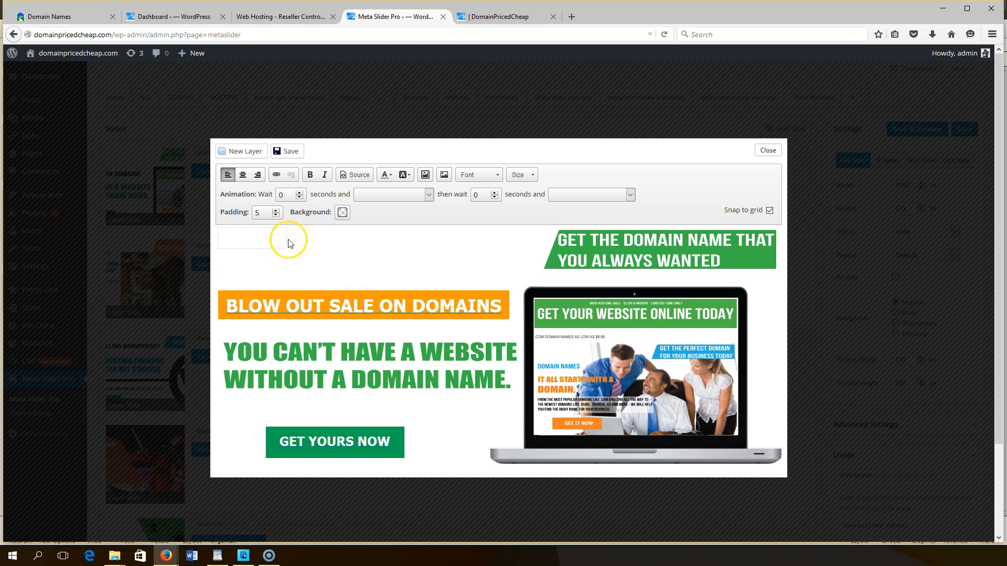
Give the emptied .COM layer an opaque black background to make it findable, and delete the layer.
left_click(338, 214)
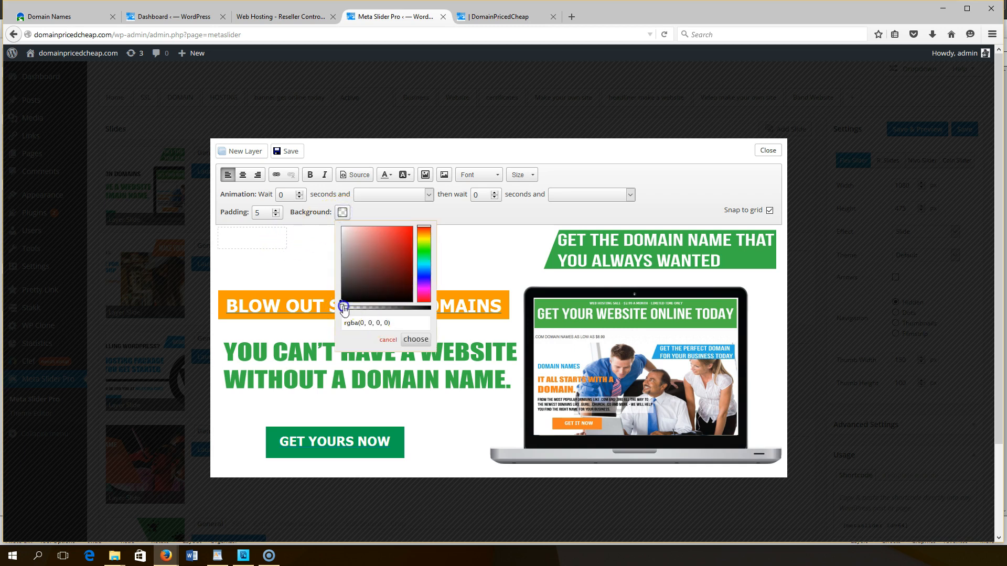
left_click(416, 339)
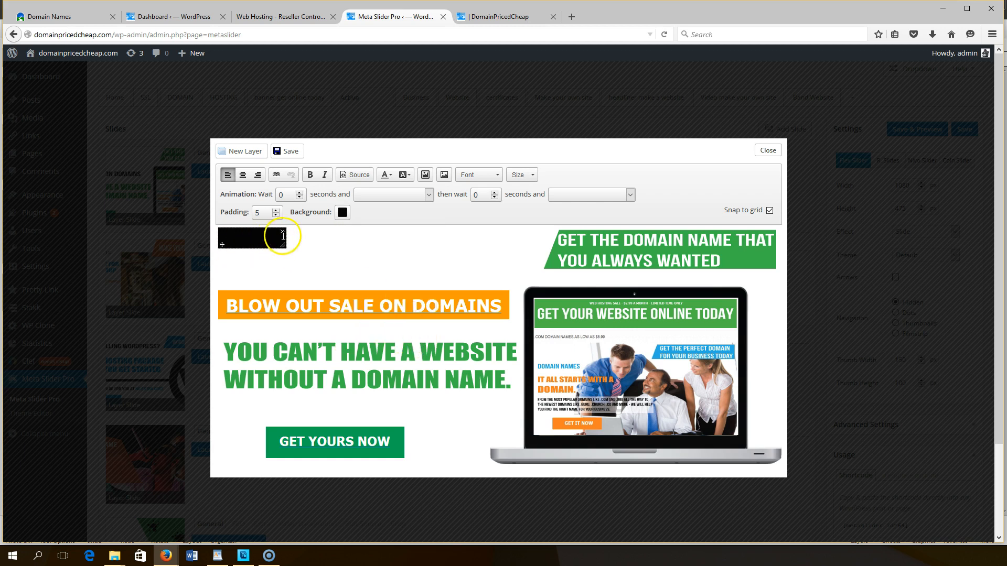
left_click(283, 233)
left_click(495, 240)
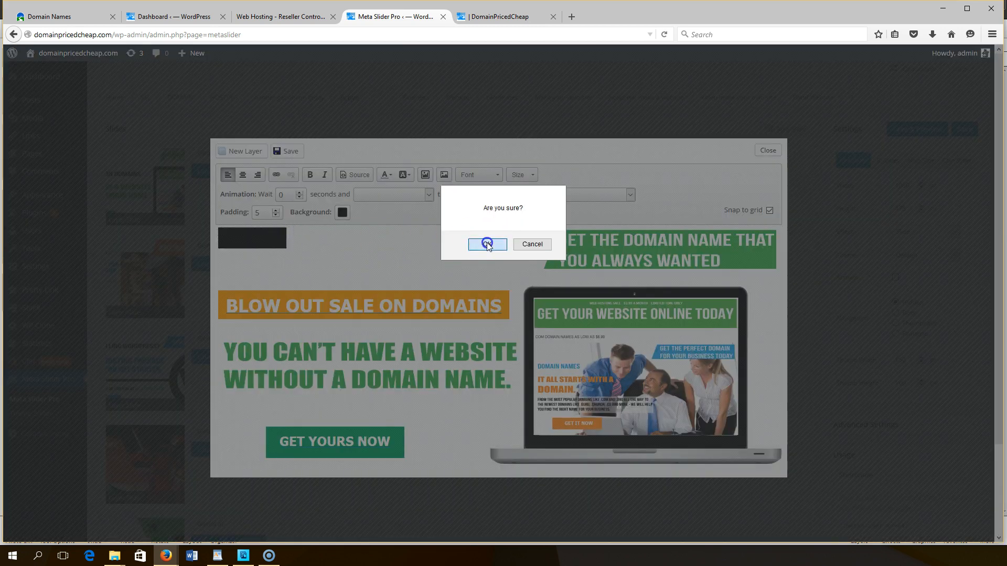
Set the background of the emptied .CO layer to nearly opaque black, rgba(0, 0, 0, 0.97).
left_click(442, 239)
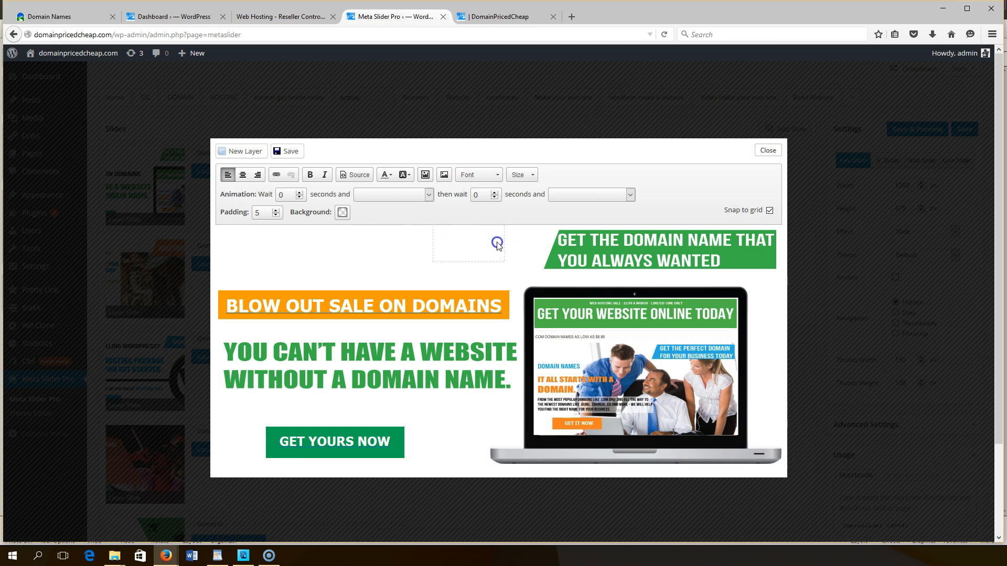
left_click(342, 212)
left_click(341, 309)
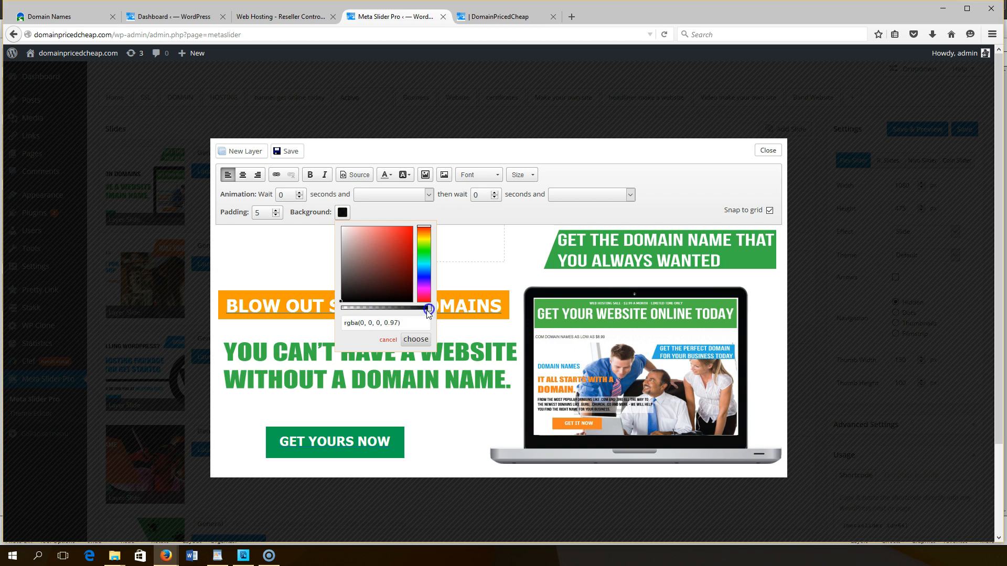
left_click(416, 339)
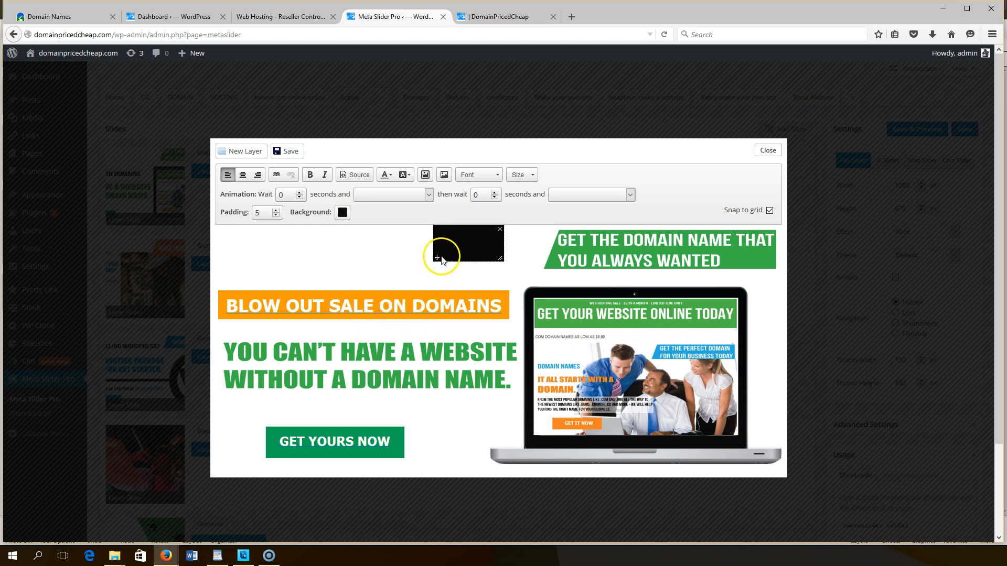
Delete the emptied .CO layer with the black background from the slide.
left_click(500, 231)
left_click(483, 249)
left_click_drag(438, 247, 363, 250)
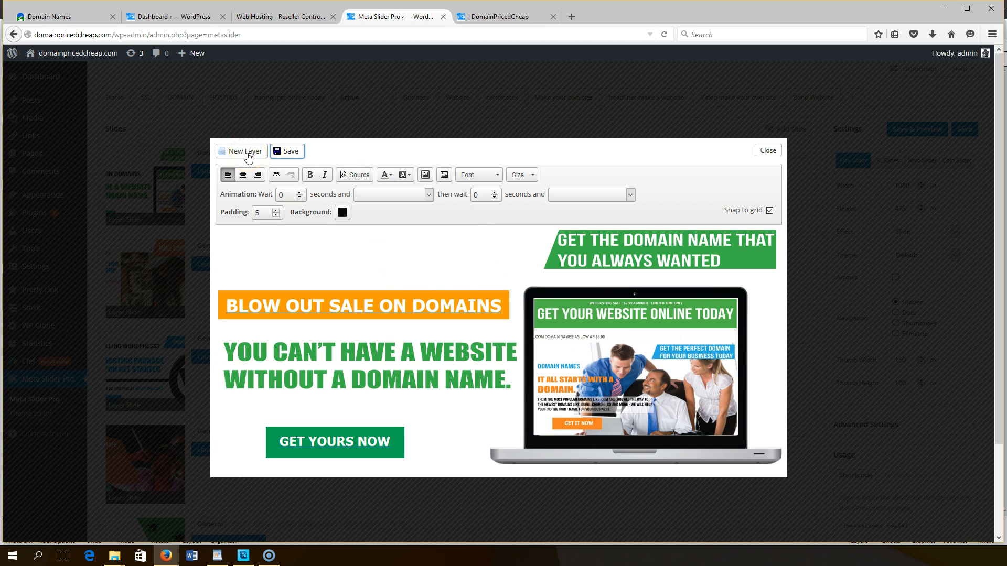
left_click(427, 176)
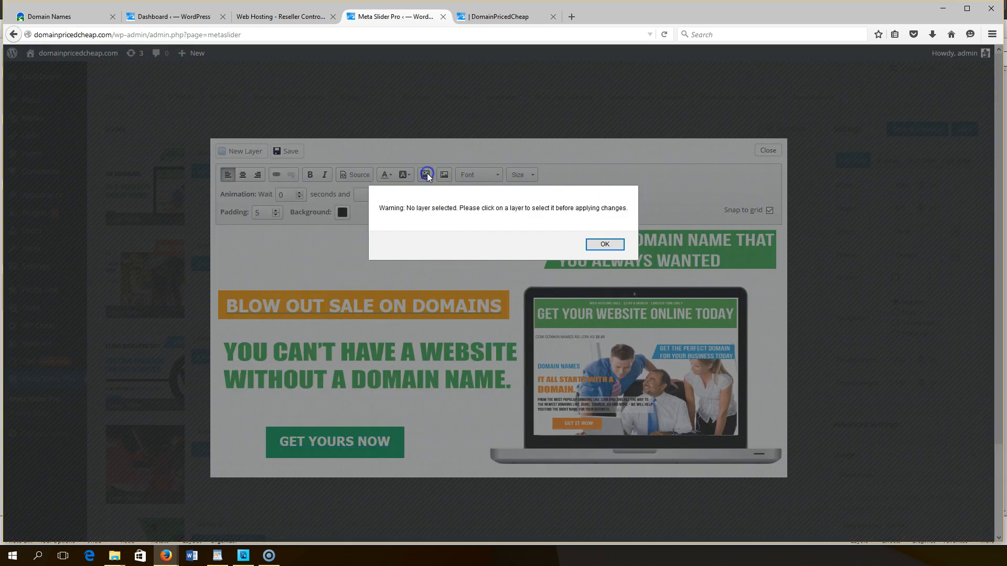
left_click(599, 242)
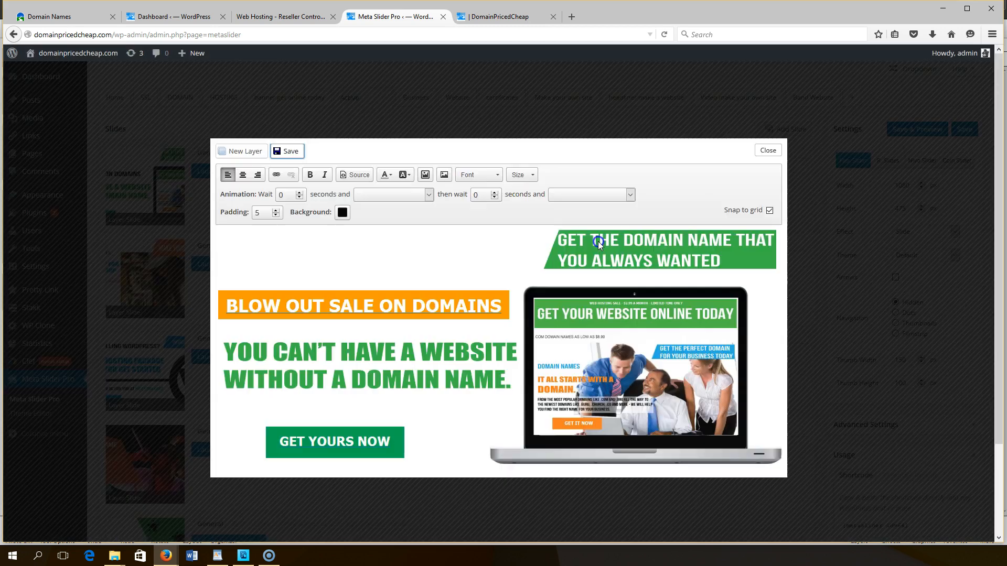
left_click(444, 176)
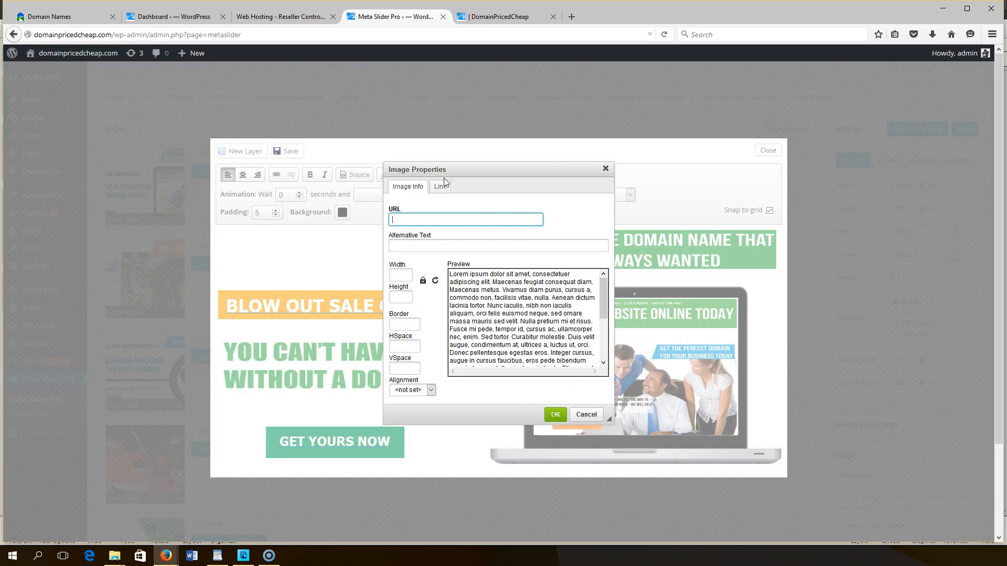
left_click(607, 172)
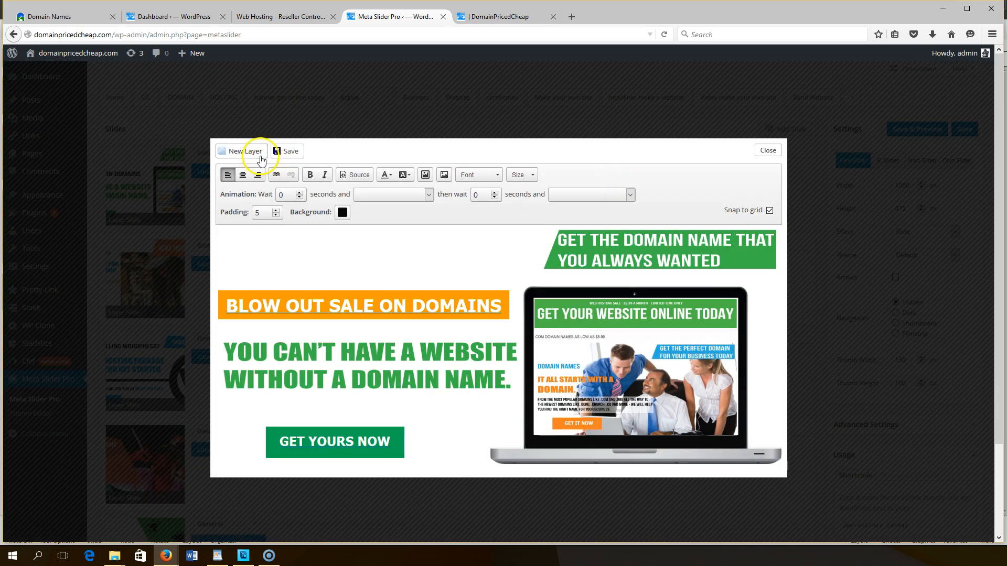
Add a new layer to the slide and start uploading an image file for it from the computer.
left_click(257, 152)
left_click(265, 238)
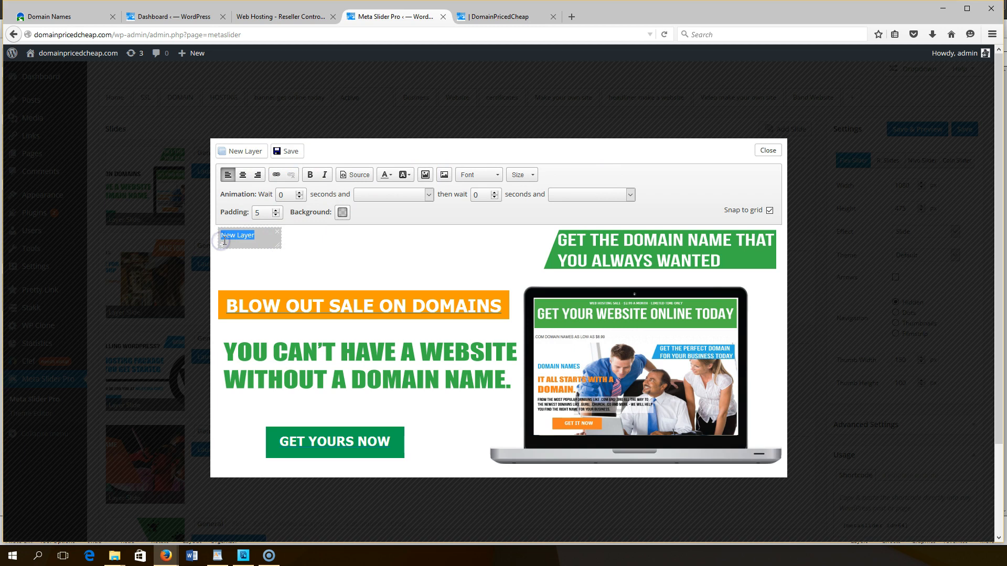
left_click(425, 176)
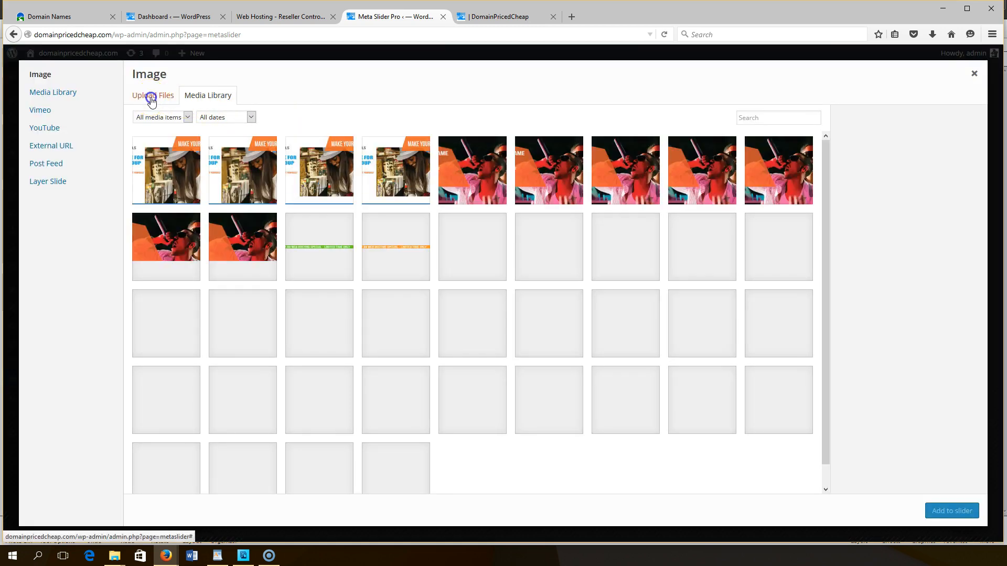
left_click(151, 99)
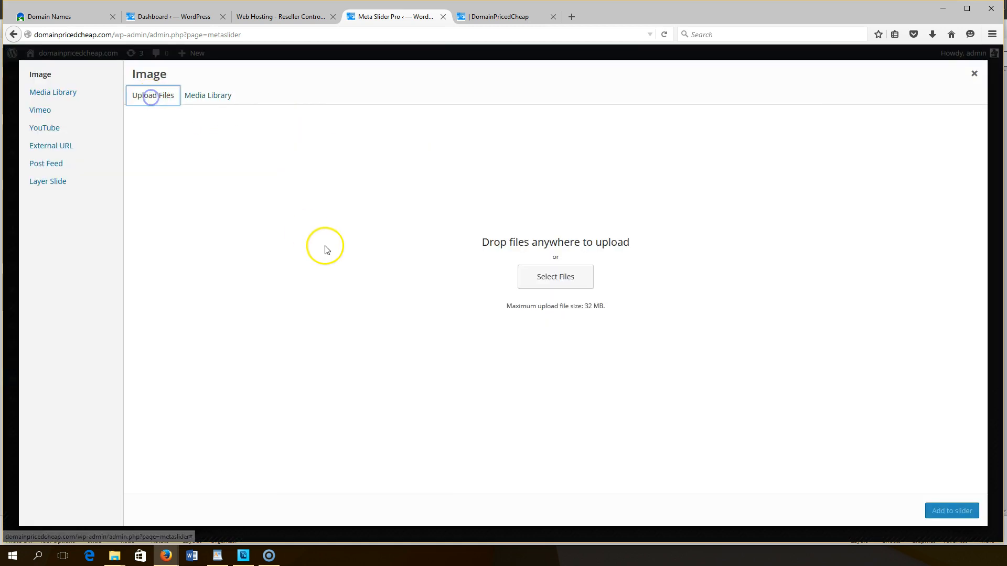
left_click(552, 276)
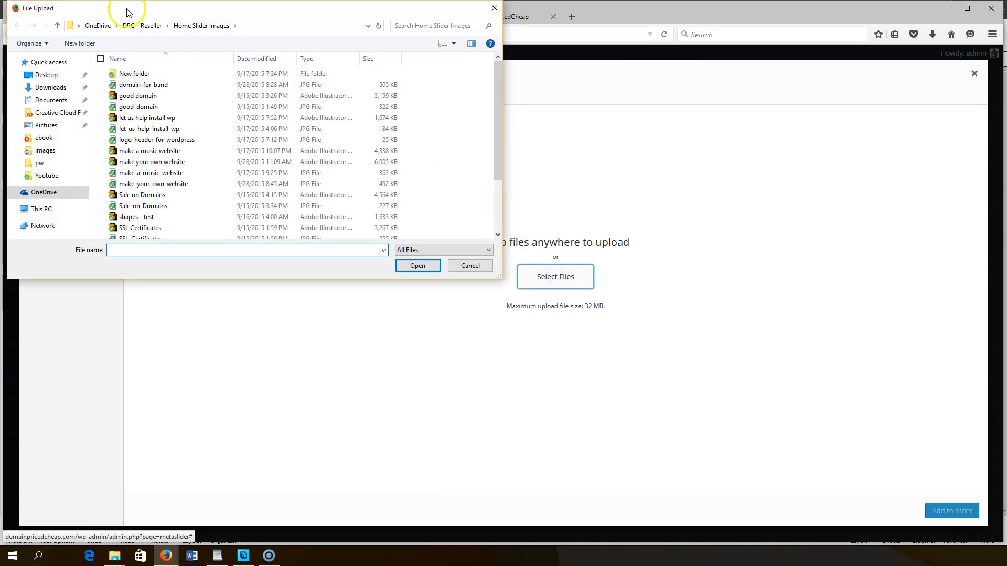
Look for the exported price PNGs in the DPC - Reseller images folder and on the Windows (C:) drive.
left_click(143, 25)
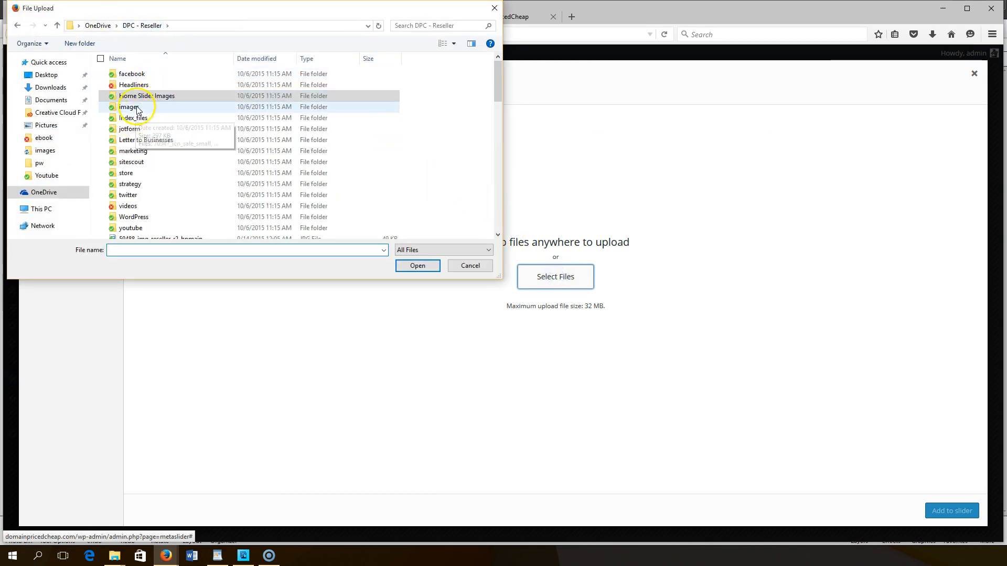
double_click(136, 109)
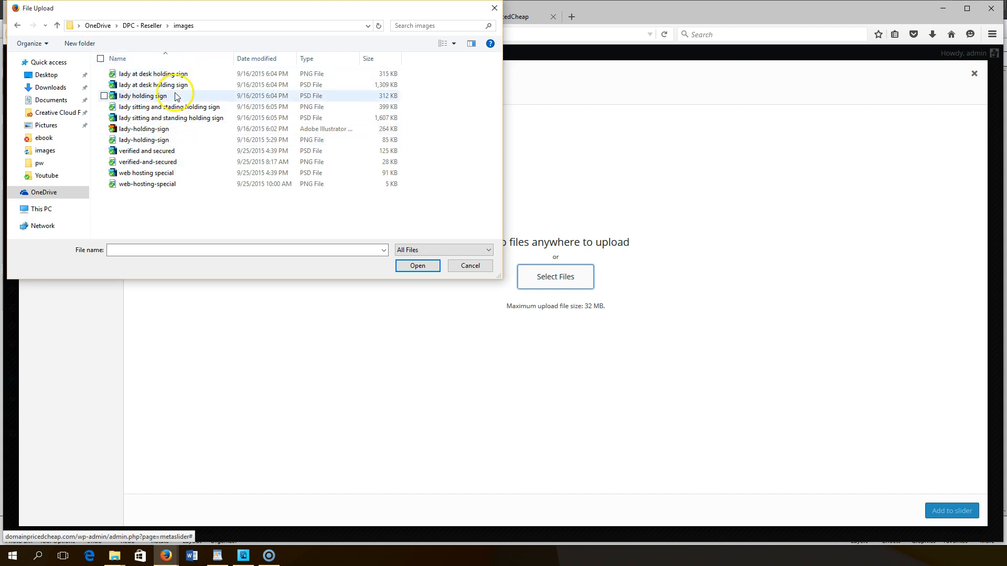
left_click(145, 152)
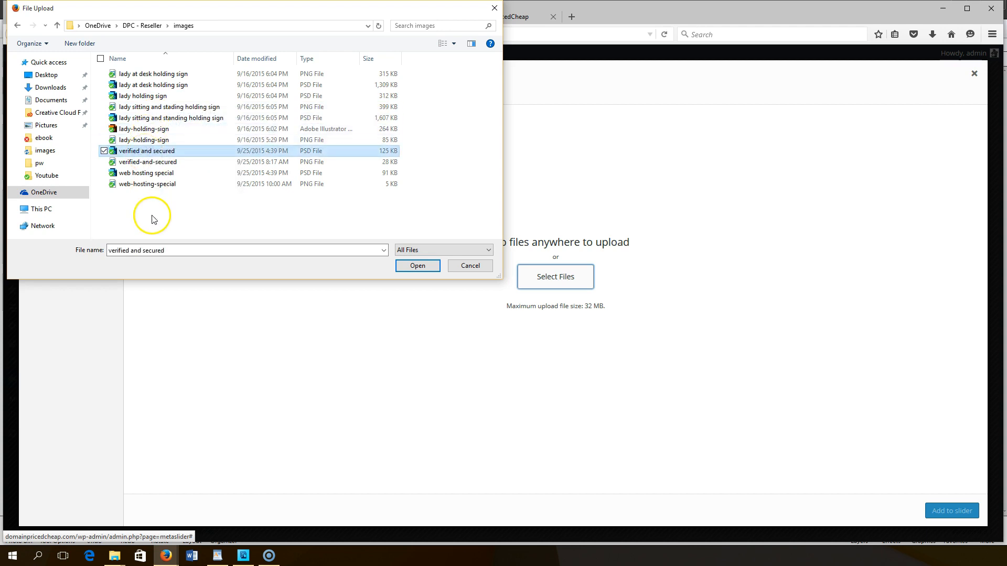
left_click(77, 193)
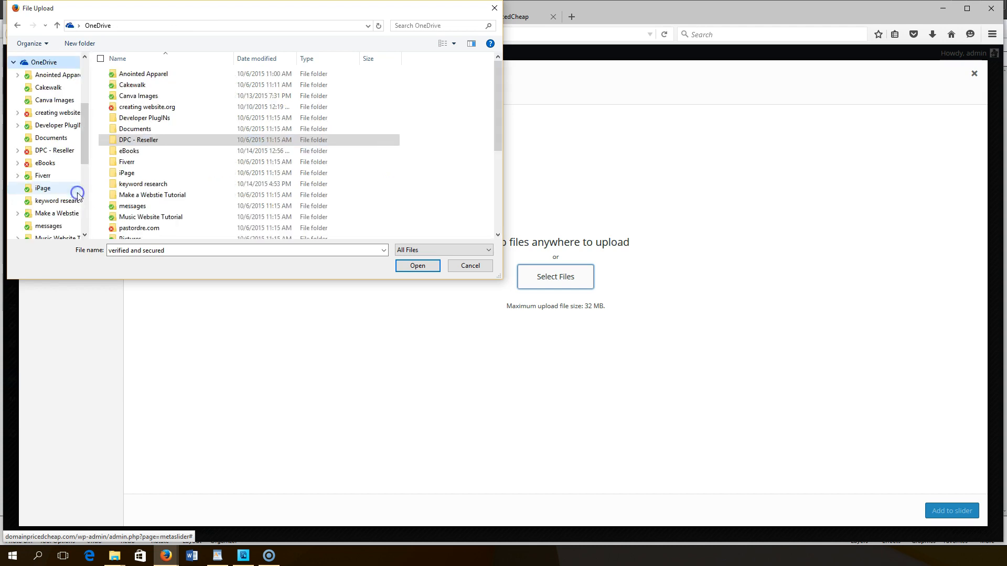
double_click(131, 141)
double_click(130, 108)
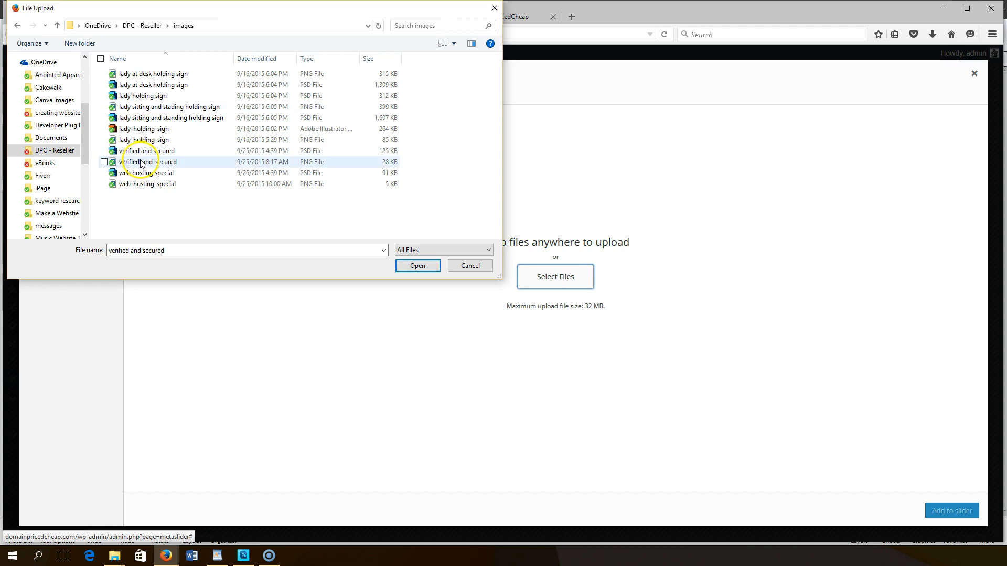
scroll(79, 187, "down", 4)
scroll(79, 188, "down", 3)
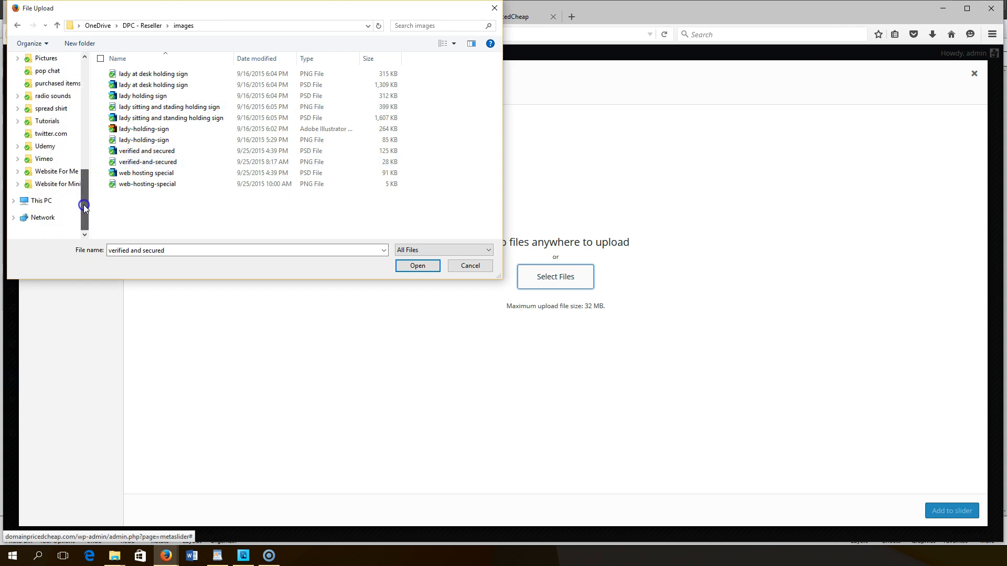
left_click(56, 203)
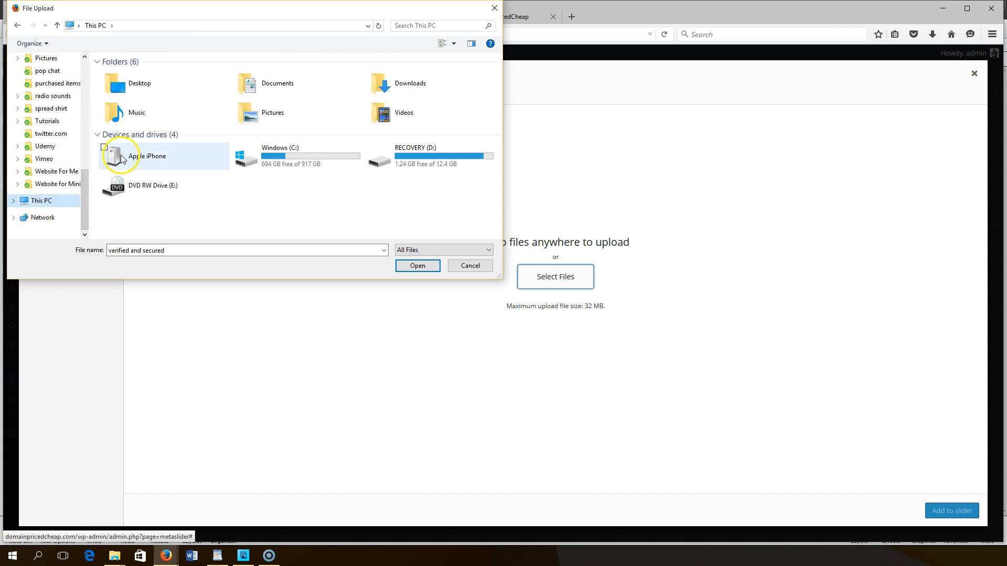
double_click(259, 159)
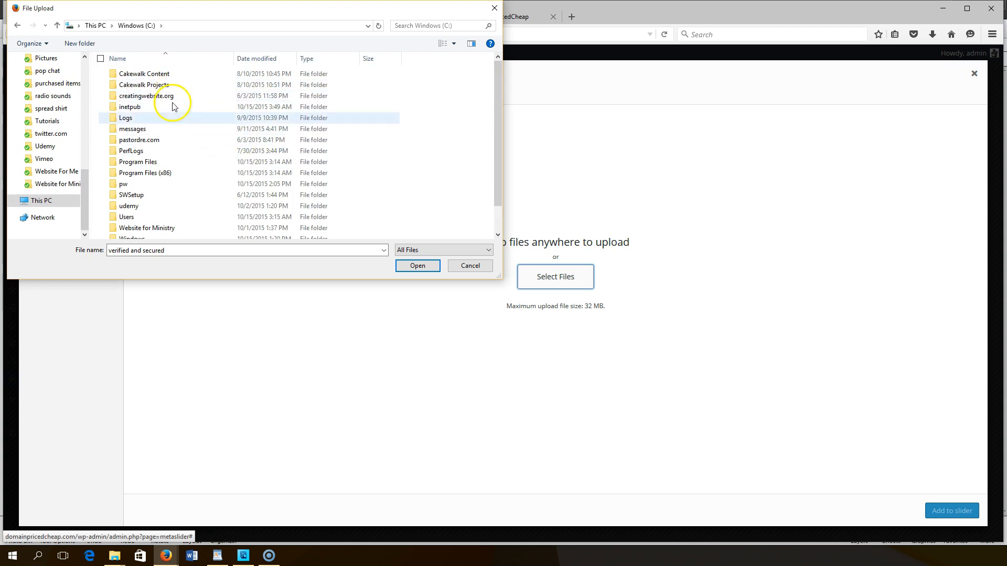
scroll(171, 206, "down", 1)
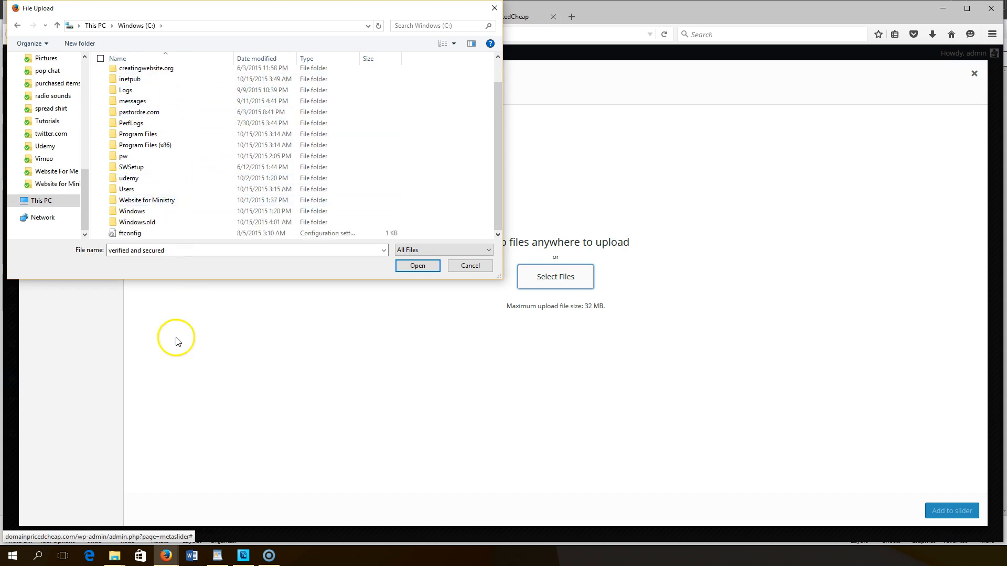
left_click(14, 534)
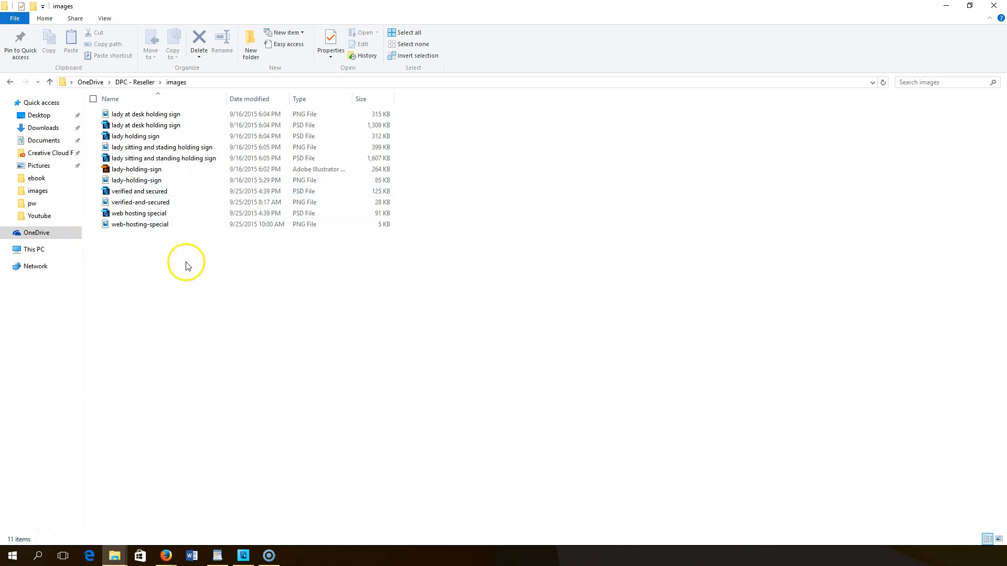
Switch to Photoshop Elements and start a Save for Web export of org.psd as a PNG-24 with transparency.
left_click(243, 556)
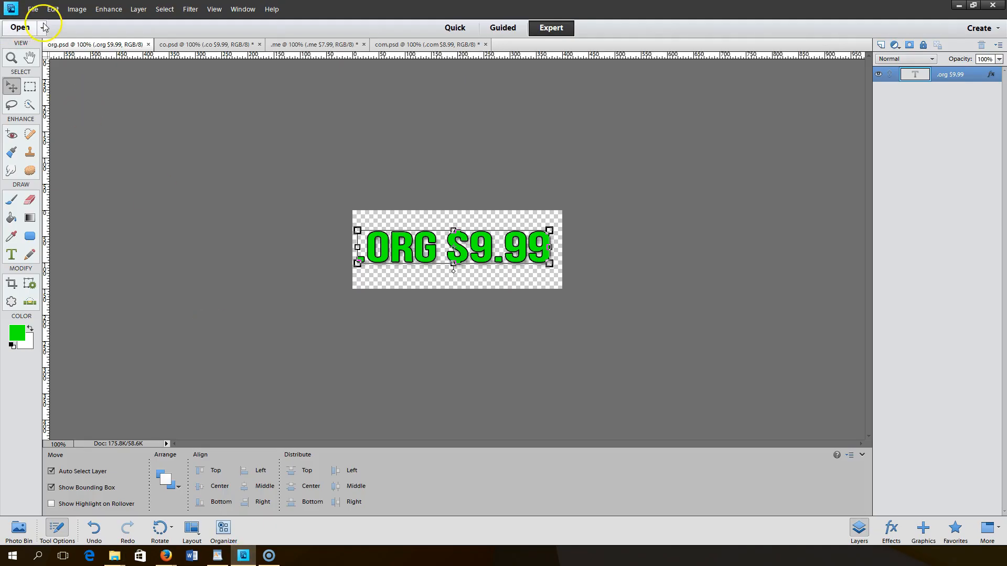
left_click(33, 8)
left_click(86, 120)
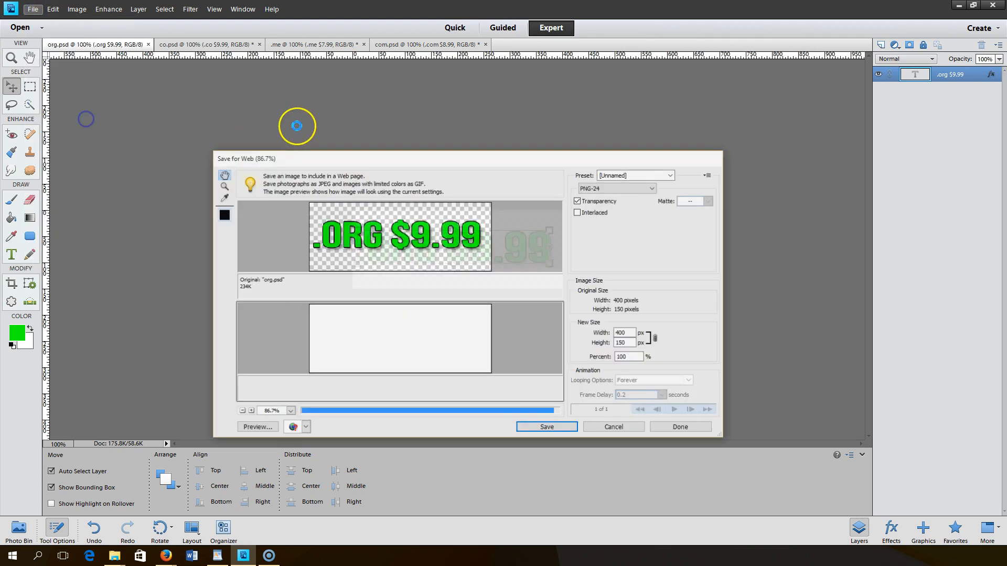
left_click(551, 428)
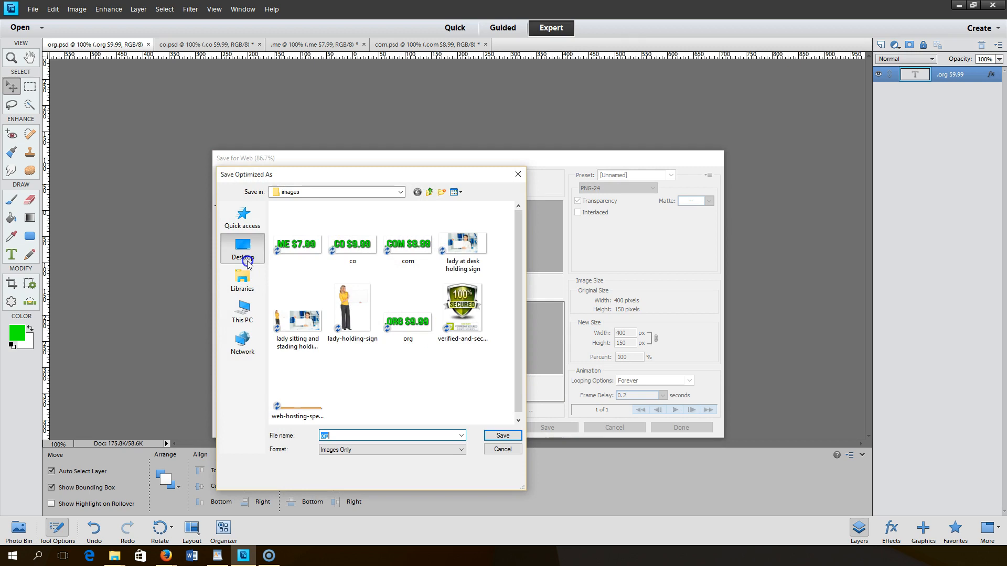
Create a folder named images on the Windows (C:) drive and save the .ORG image there as org.png.
double_click(303, 250)
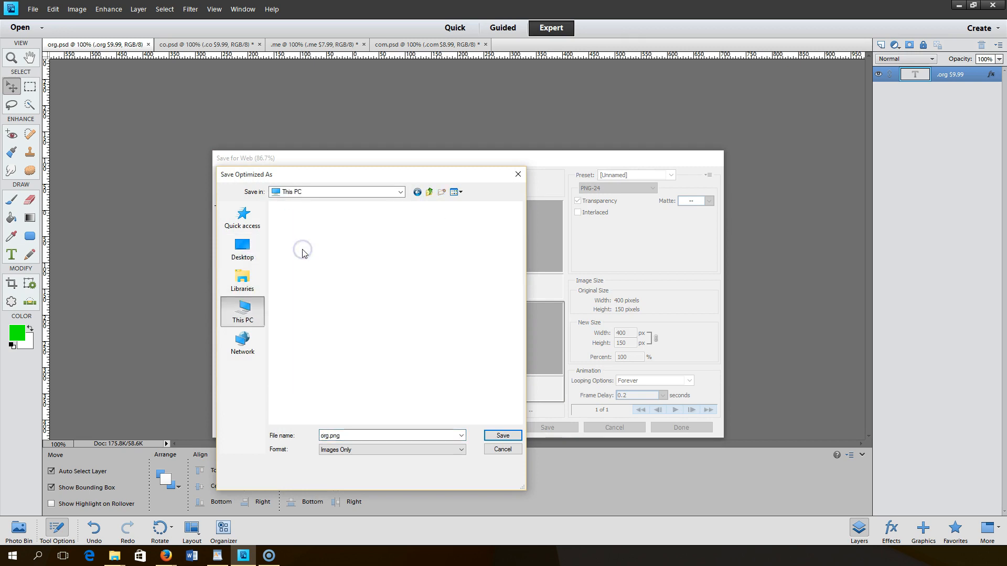
double_click(304, 321)
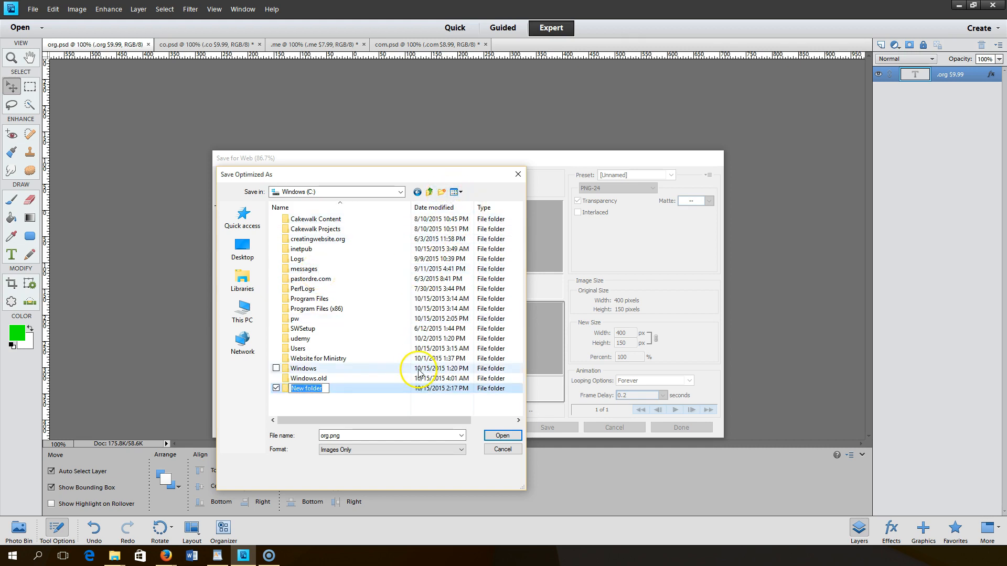
type("umages")
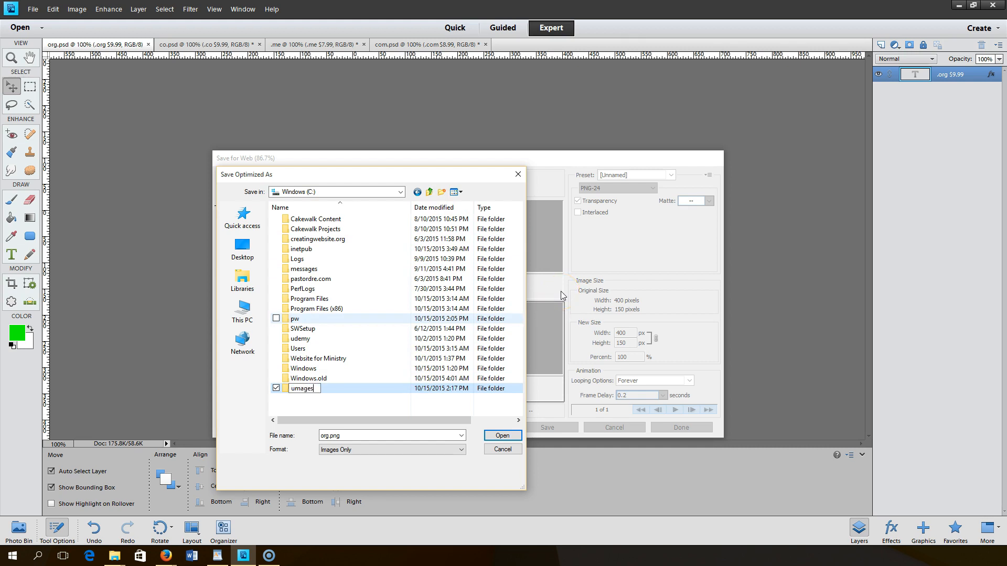
key("Return")
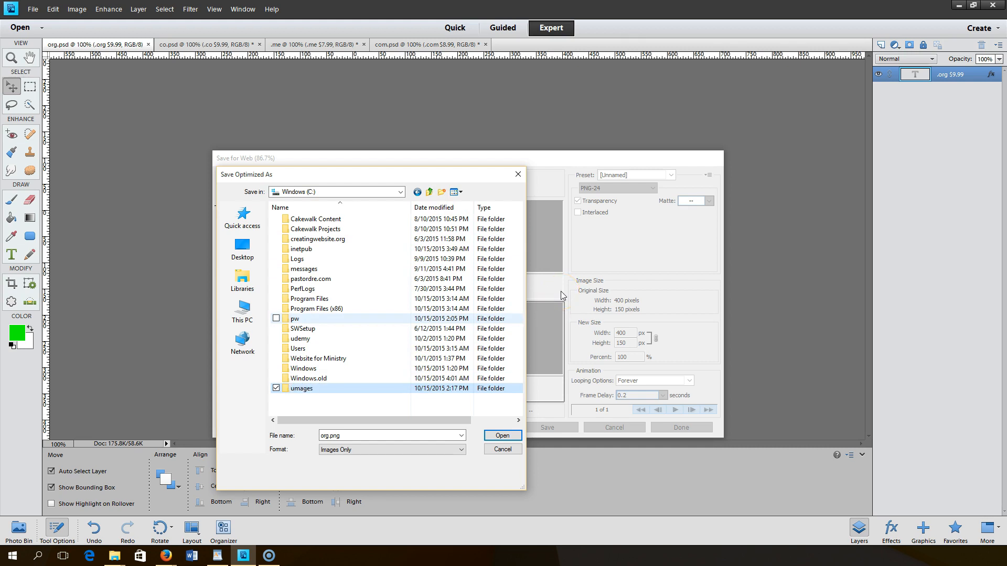
right_click(366, 391)
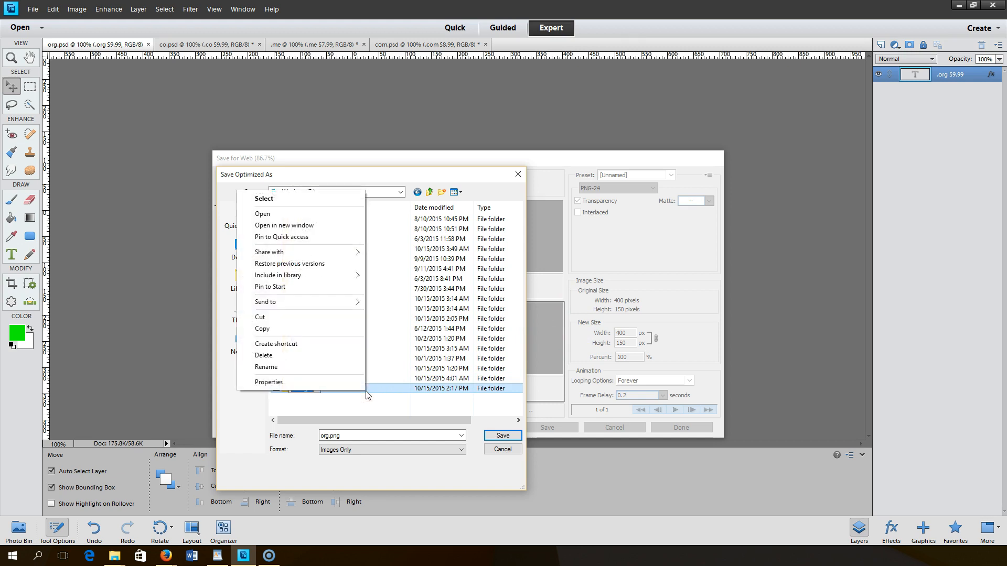
left_click(322, 369)
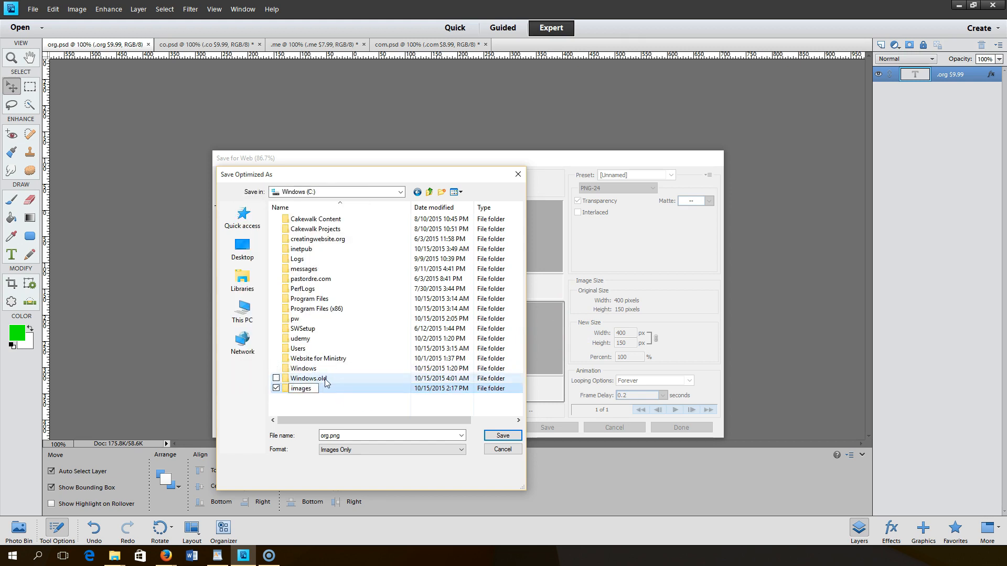
key("Return")
double_click(321, 391)
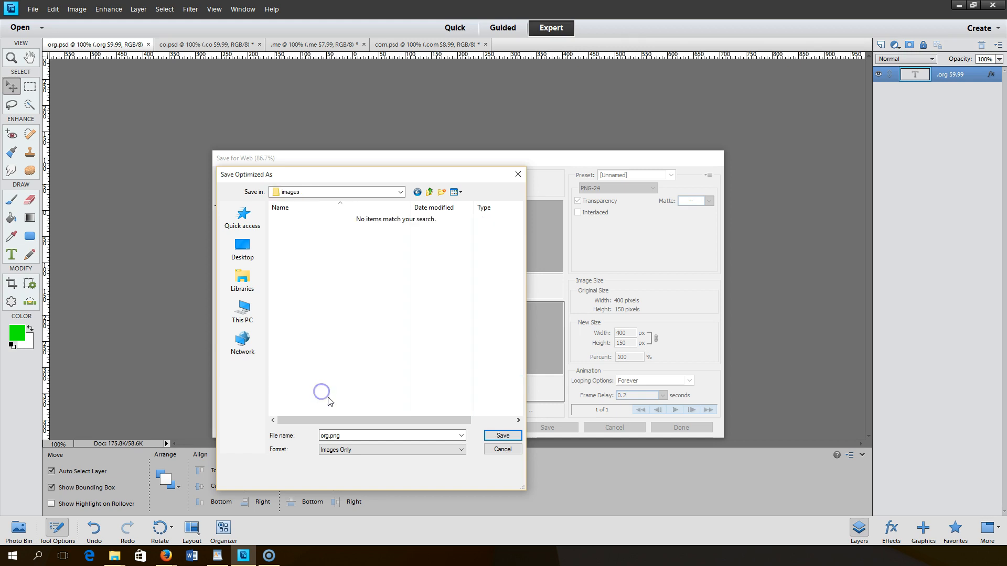
left_click(502, 435)
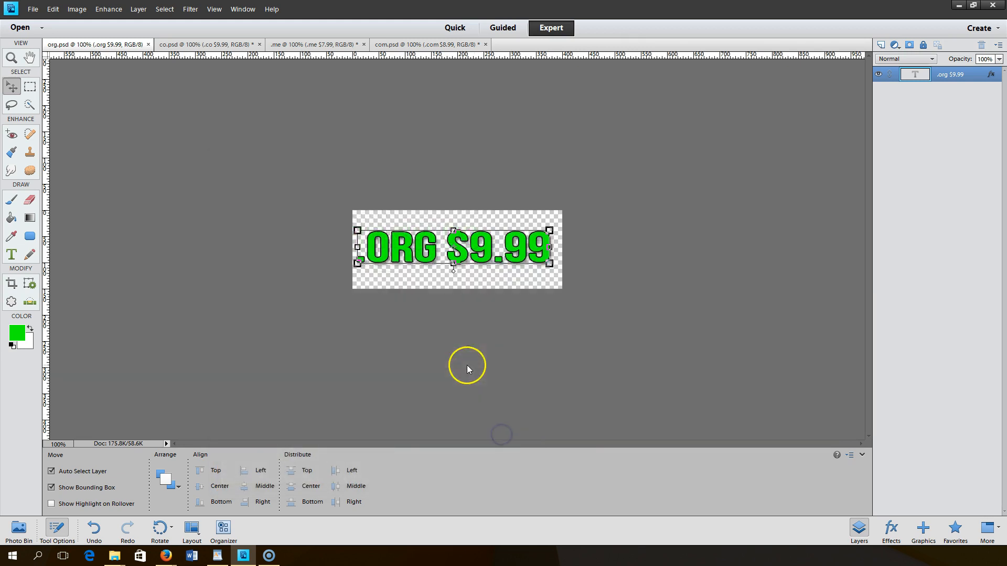
Open the recently edited .com 8.99 file and export it for the web as a transparent PNG-24 into the images folder.
left_click(40, 9)
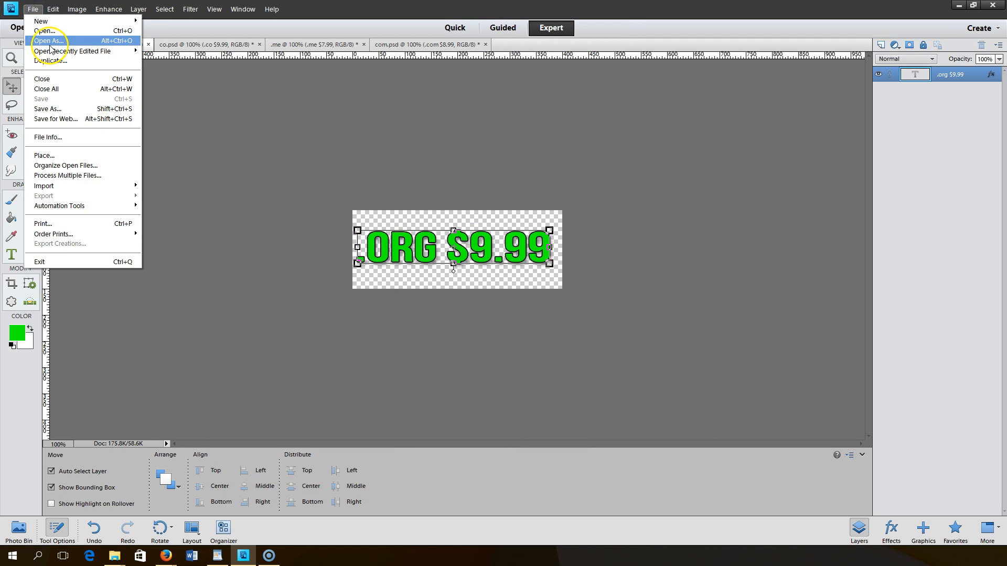
mouse_move(62, 53)
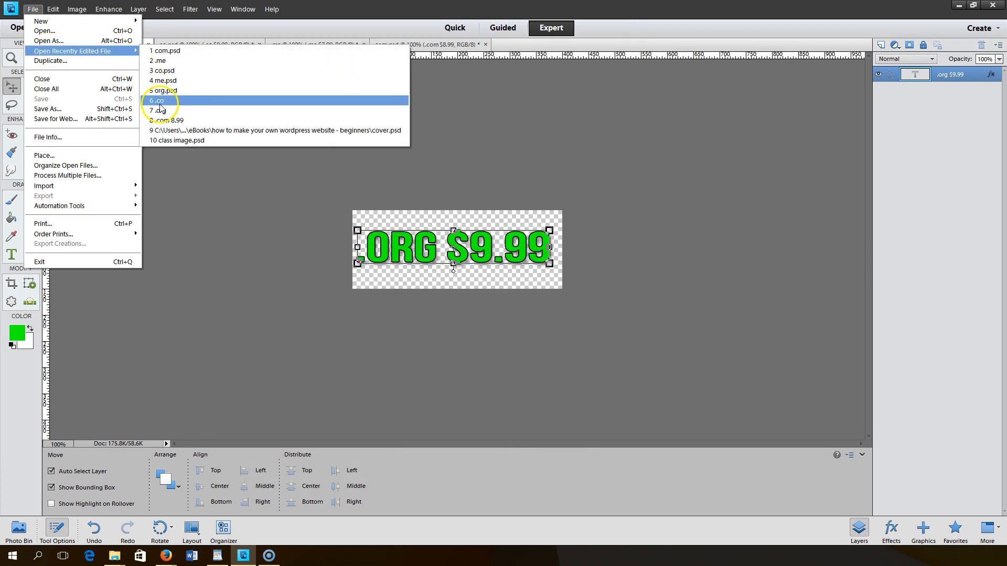
left_click(168, 119)
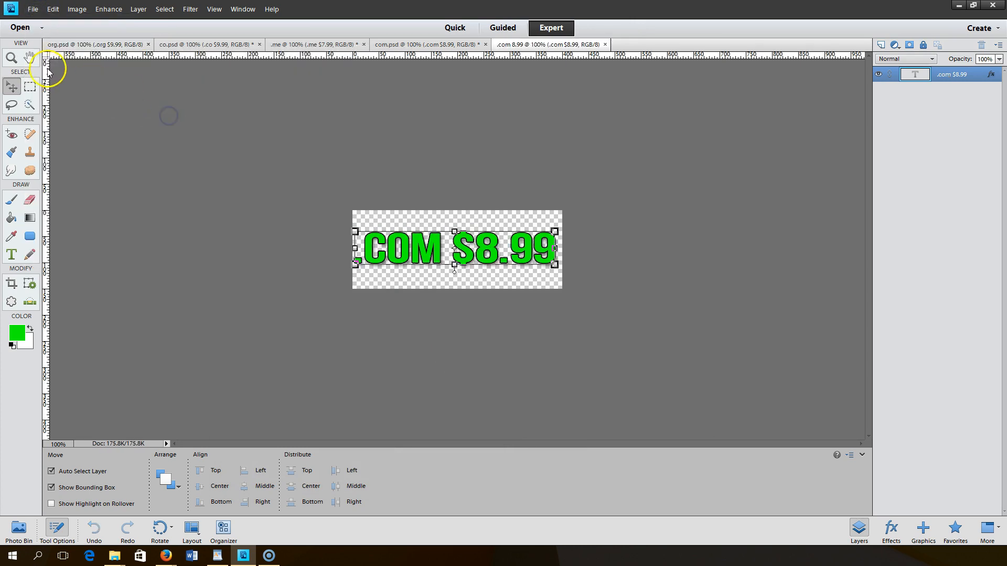
left_click(33, 9)
left_click(67, 118)
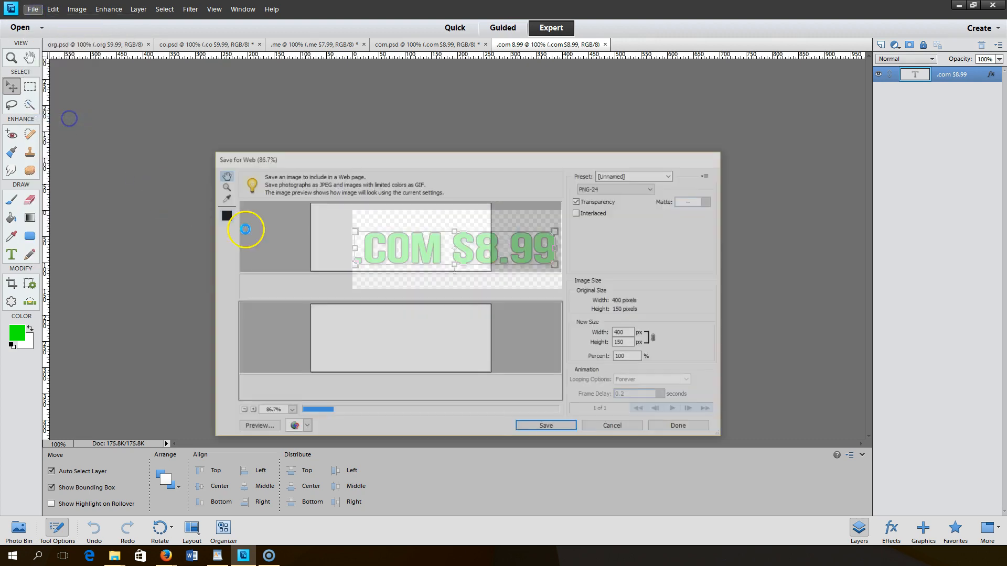
left_click(547, 428)
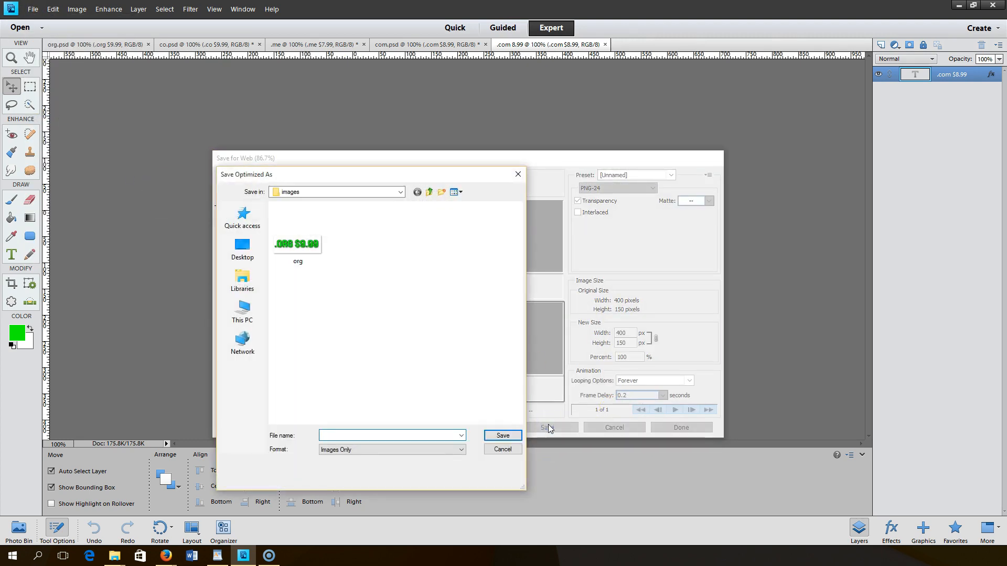
left_click(501, 436)
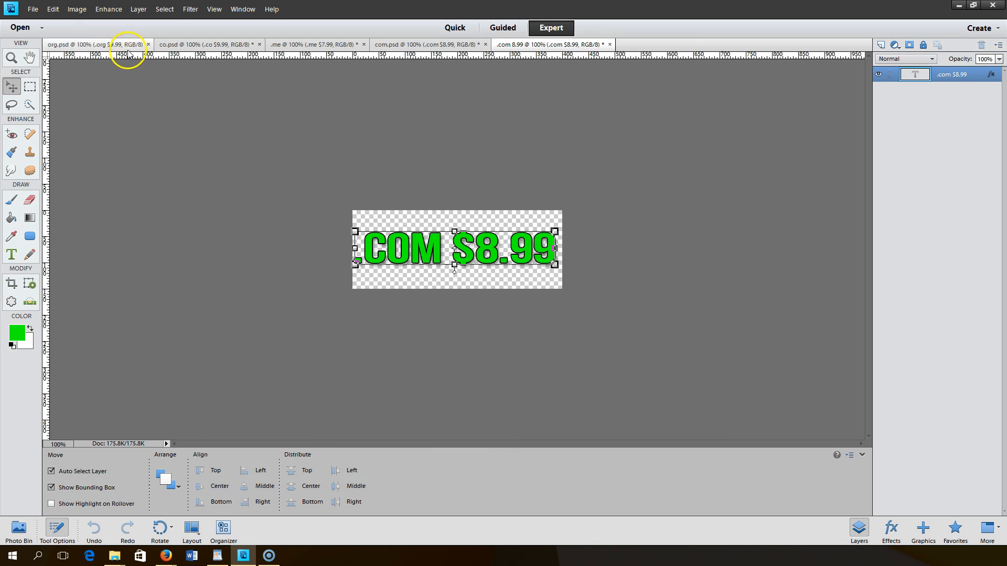
Switch to co.psd and export it for the web as a transparent PNG-24 named co in the images folder.
left_click(31, 10)
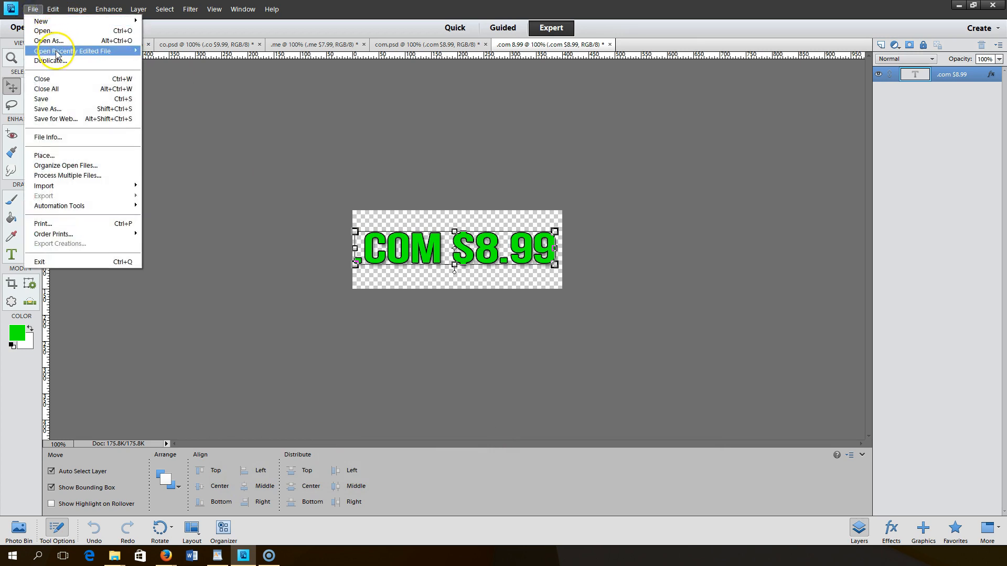
mouse_move(68, 50)
left_click(190, 82)
left_click(32, 10)
left_click(53, 120)
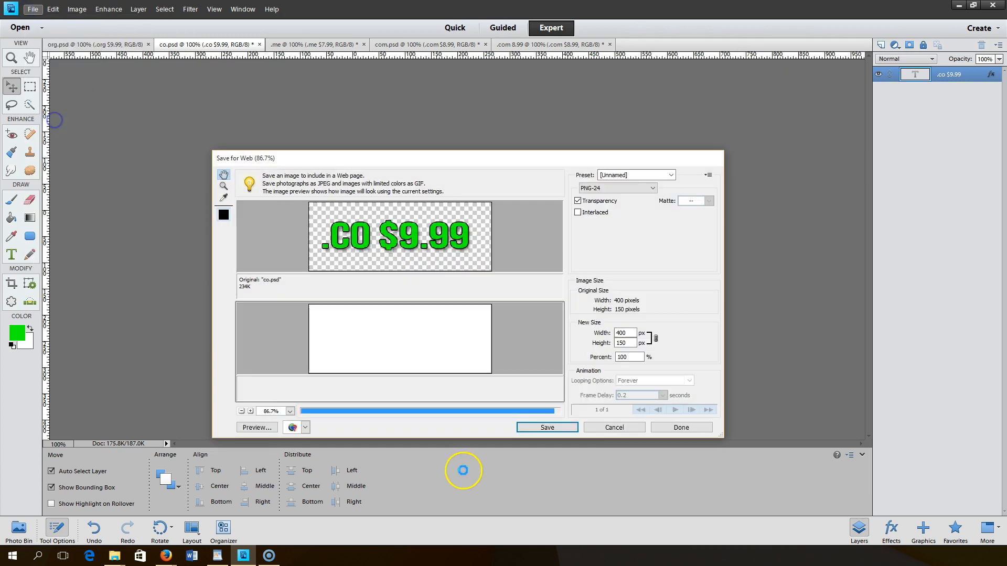
left_click(548, 428)
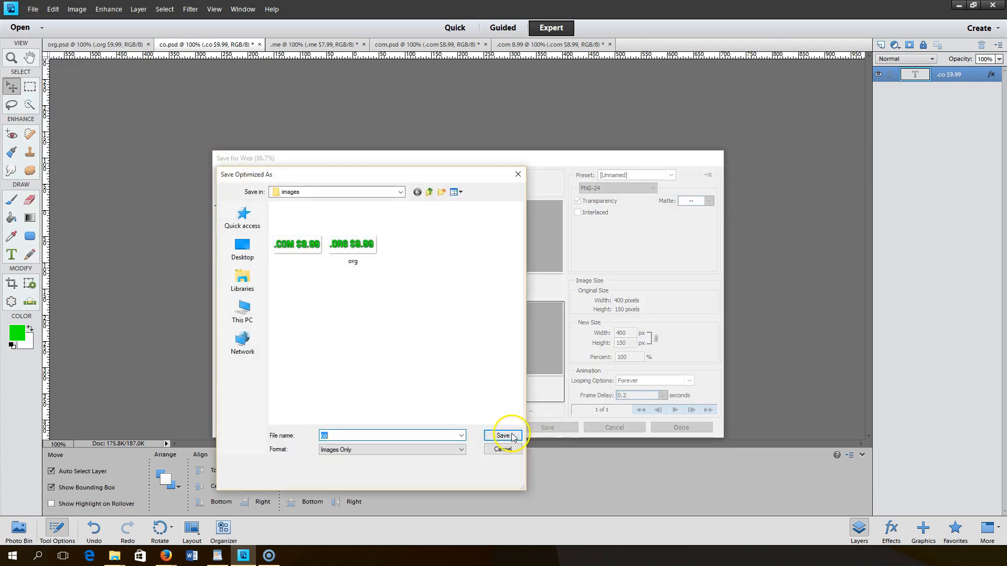
left_click(502, 436)
Bring up the recently edited .me file and start a Save for Web export as a transparent PNG-24.
left_click(32, 9)
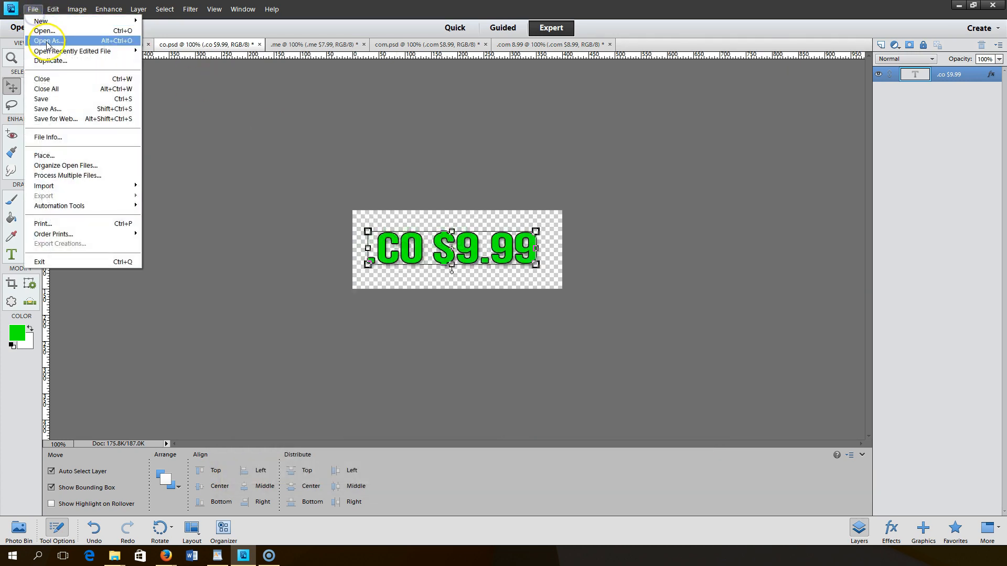
mouse_move(105, 51)
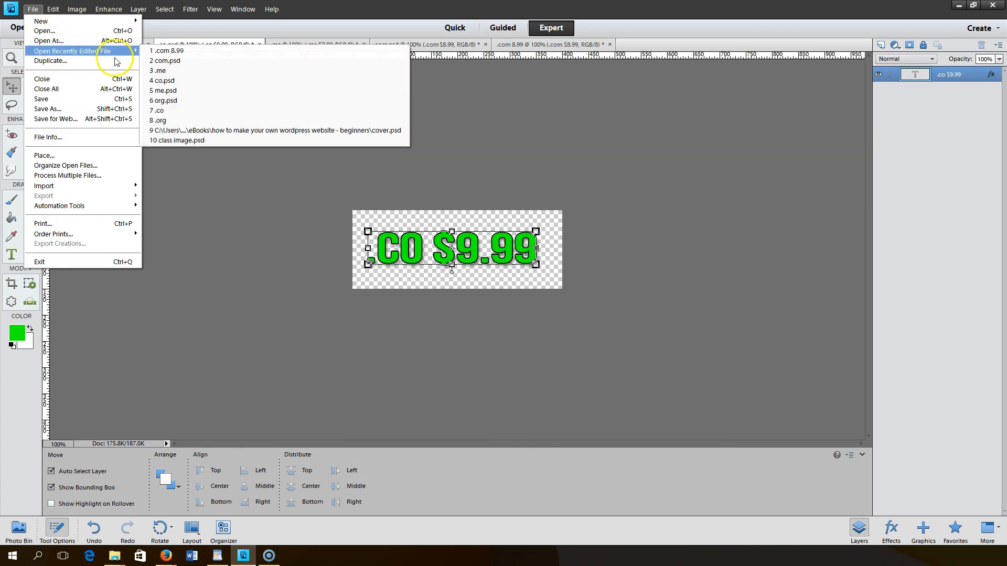
left_click(181, 70)
left_click(32, 9)
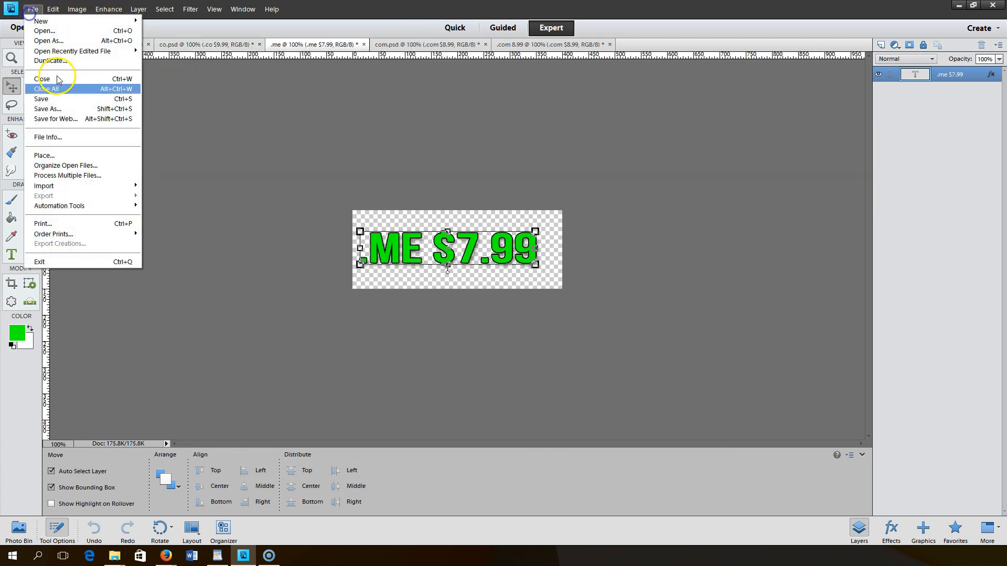
left_click(67, 119)
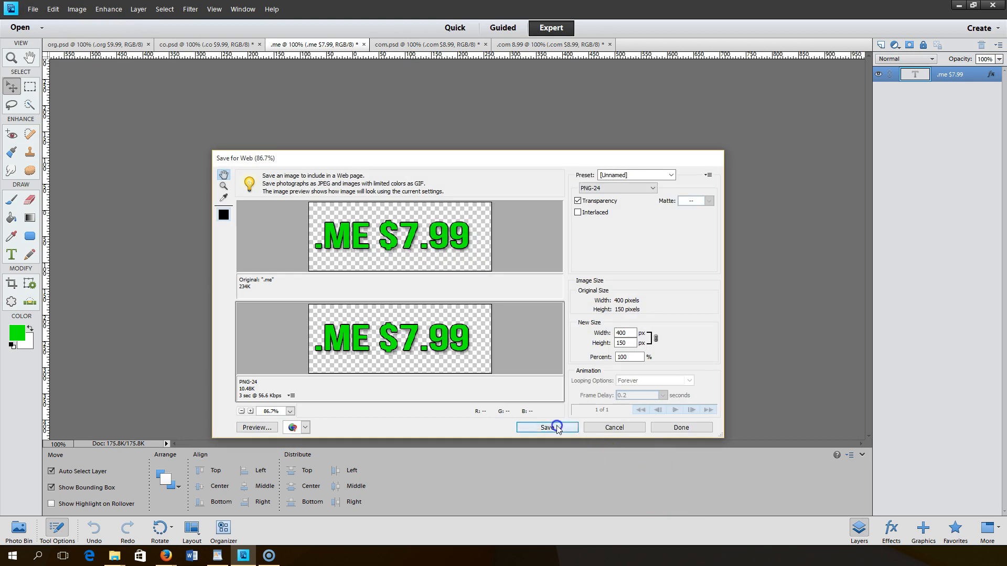
left_click(557, 430)
left_click(502, 449)
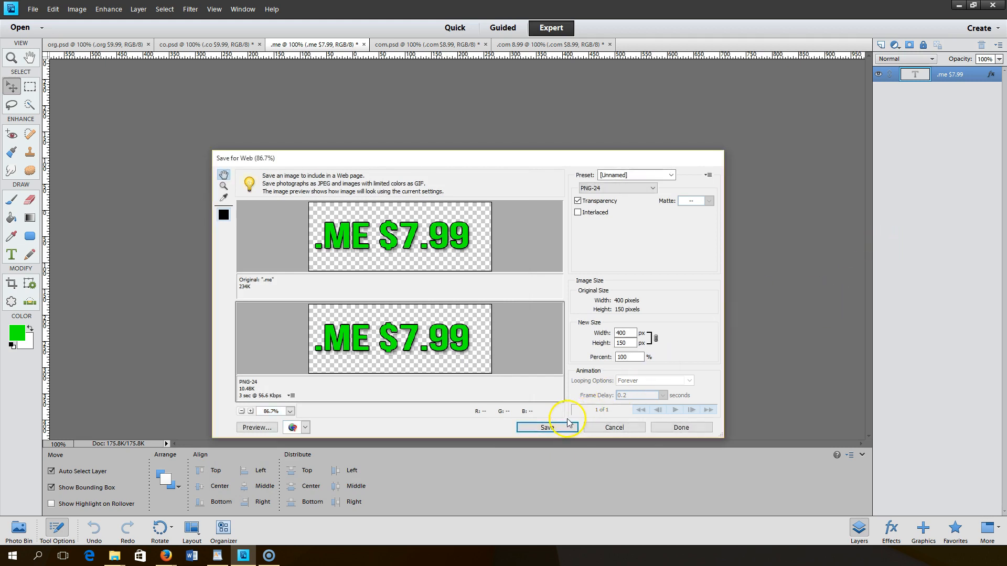
left_click(563, 427)
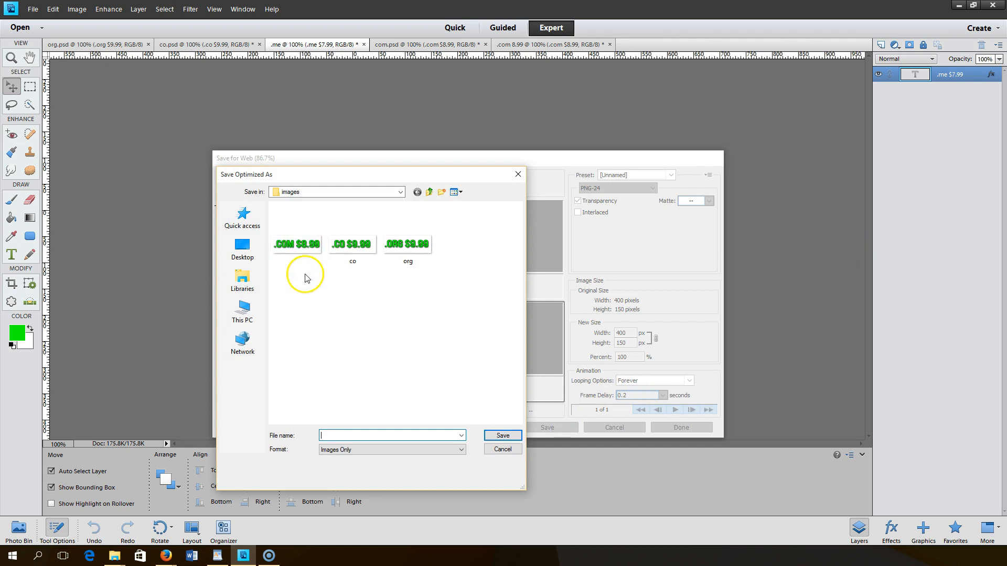
left_click(505, 436)
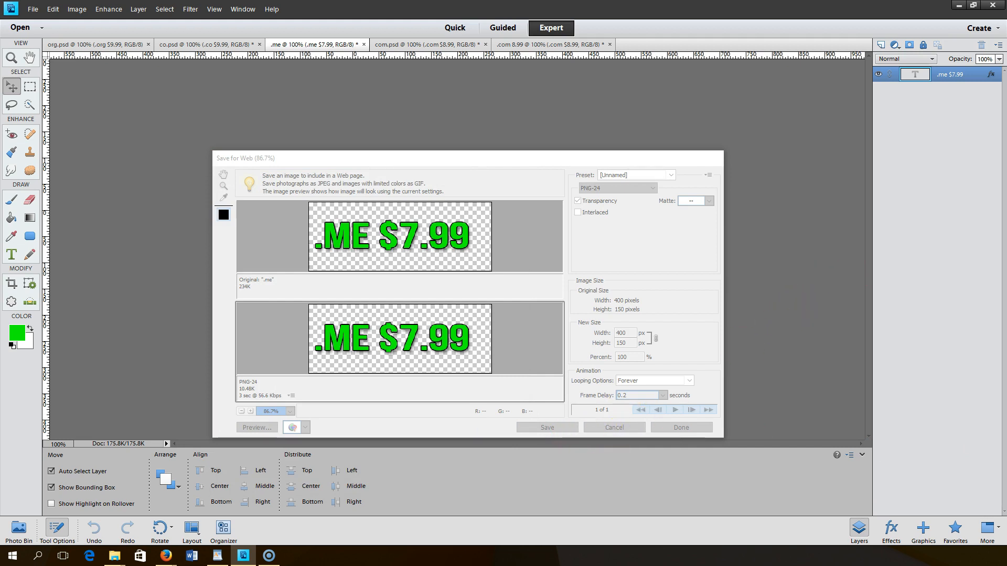
Save the .ME $7.99 image in the images folder with the file name me.
left_click(564, 428)
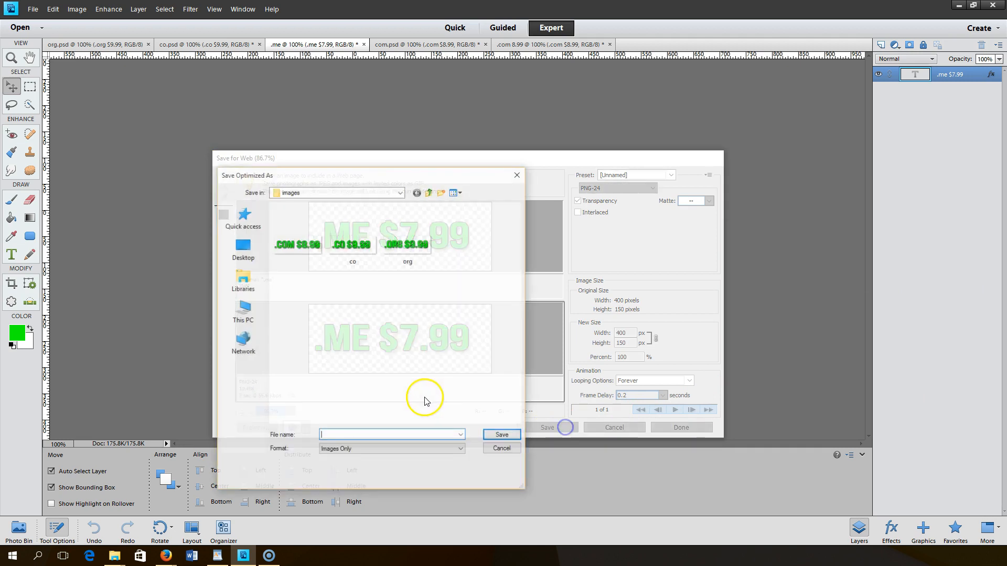
type(".")
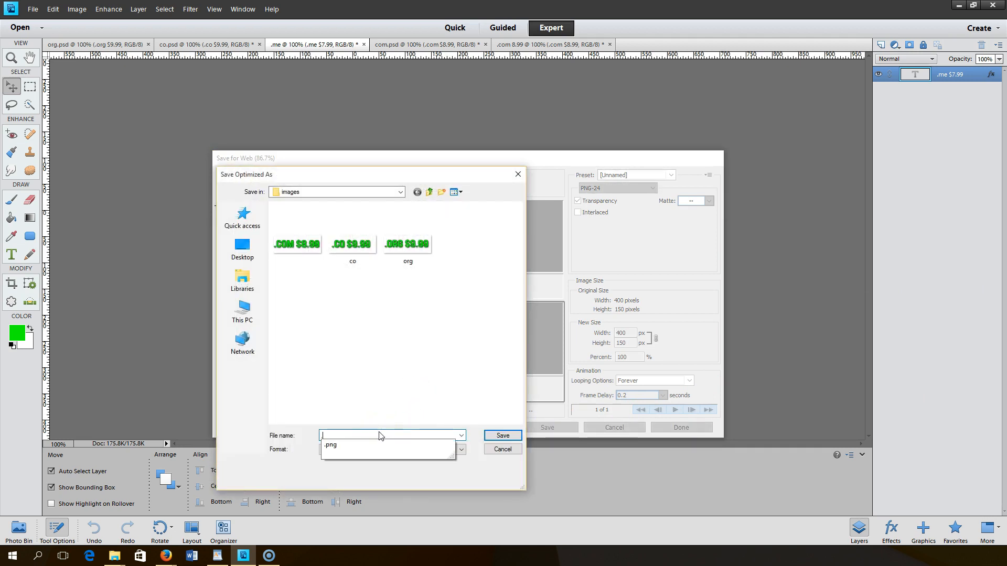
key("BackSpace")
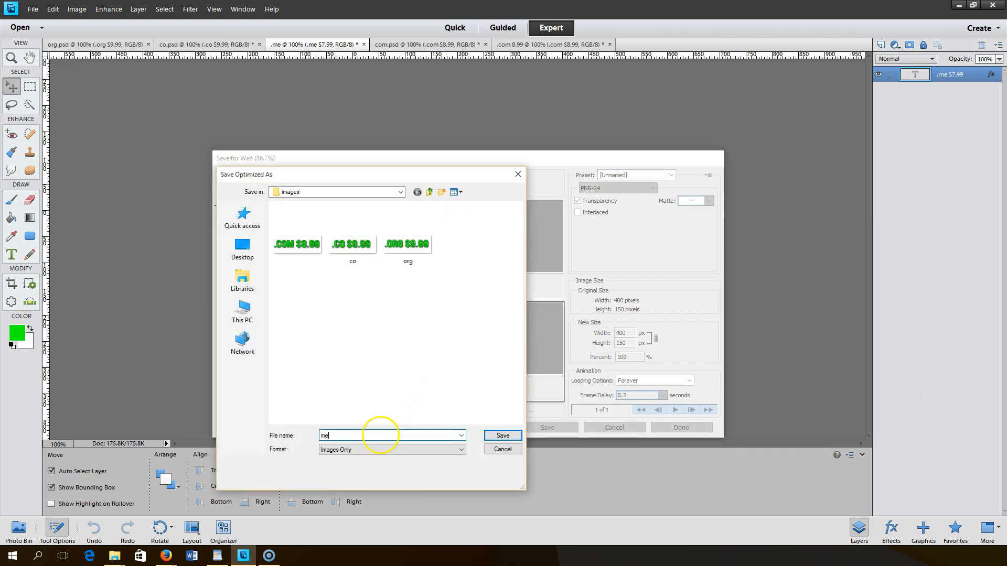
left_click(502, 436)
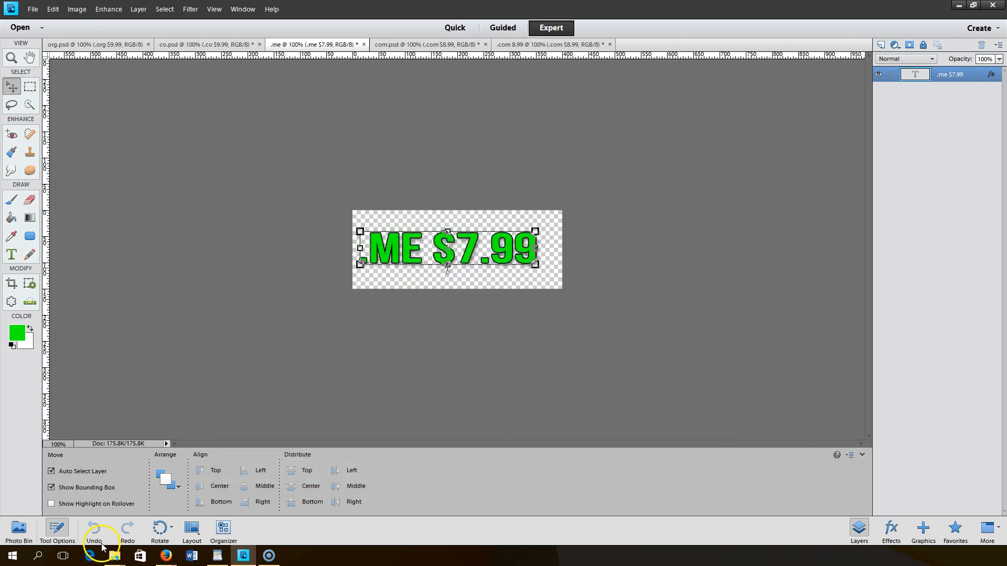
Switch to the Meta Slider Pro window in Firefox and dismiss the pending image upload.
left_click(164, 556)
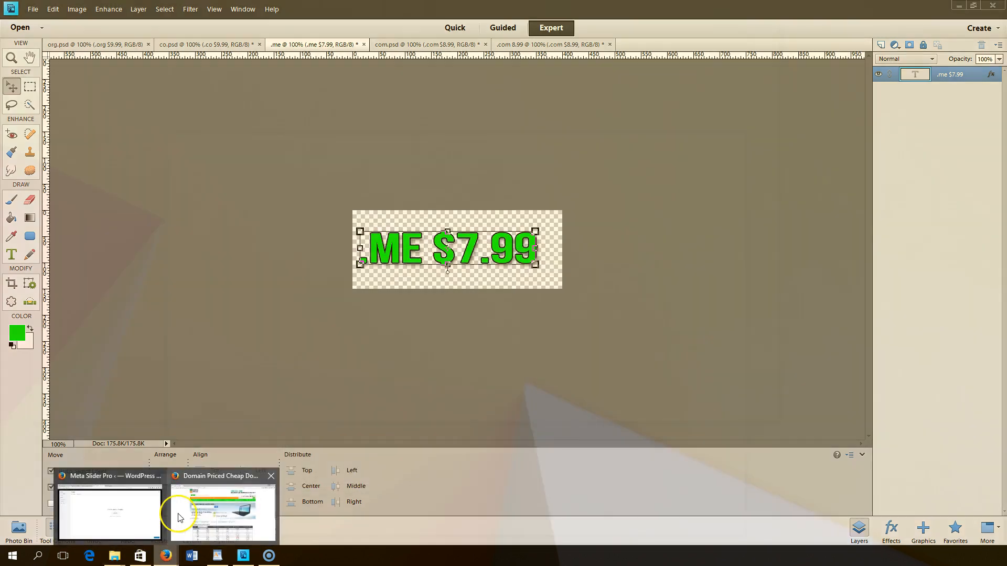
left_click(139, 512)
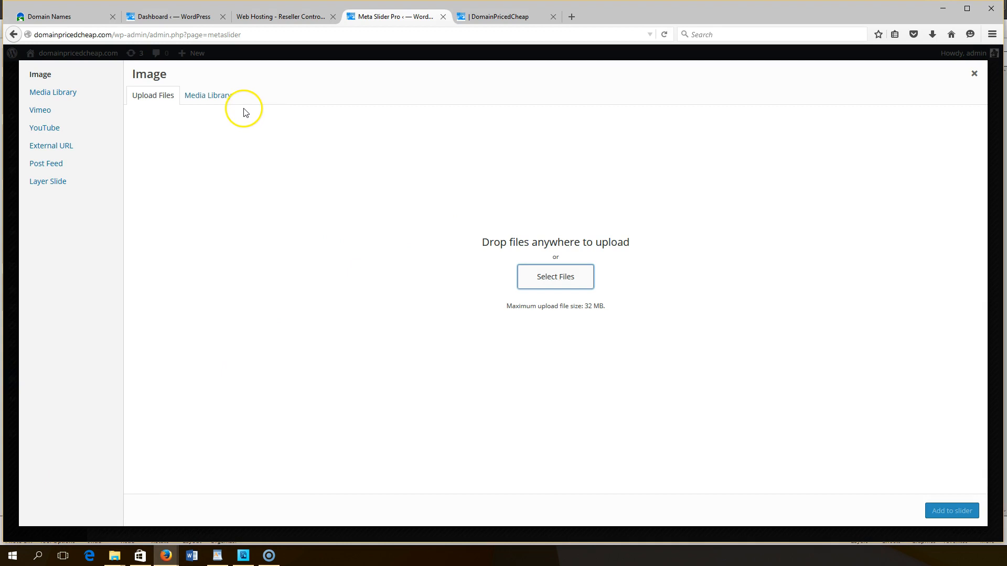
left_click(549, 284)
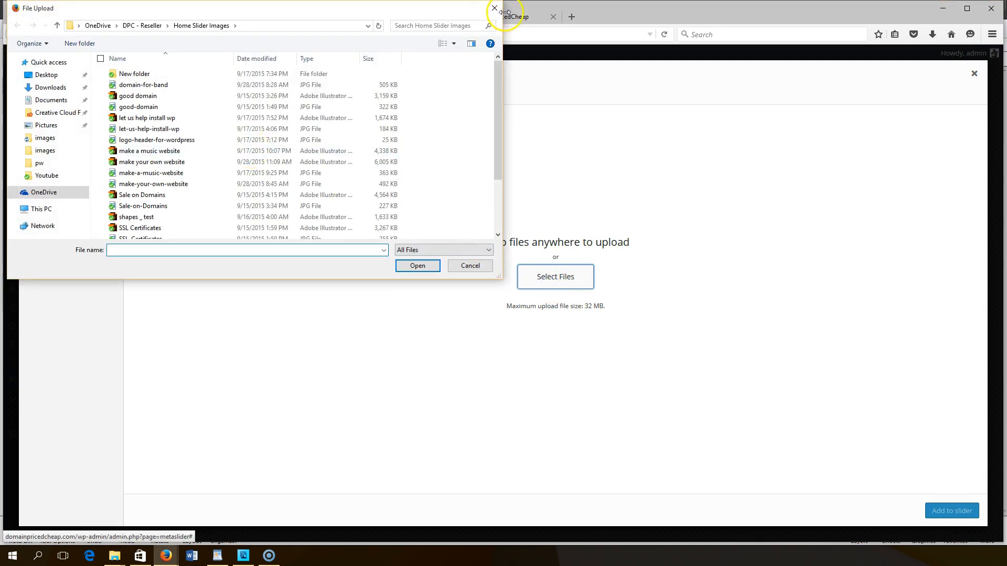
left_click(495, 9)
left_click(974, 74)
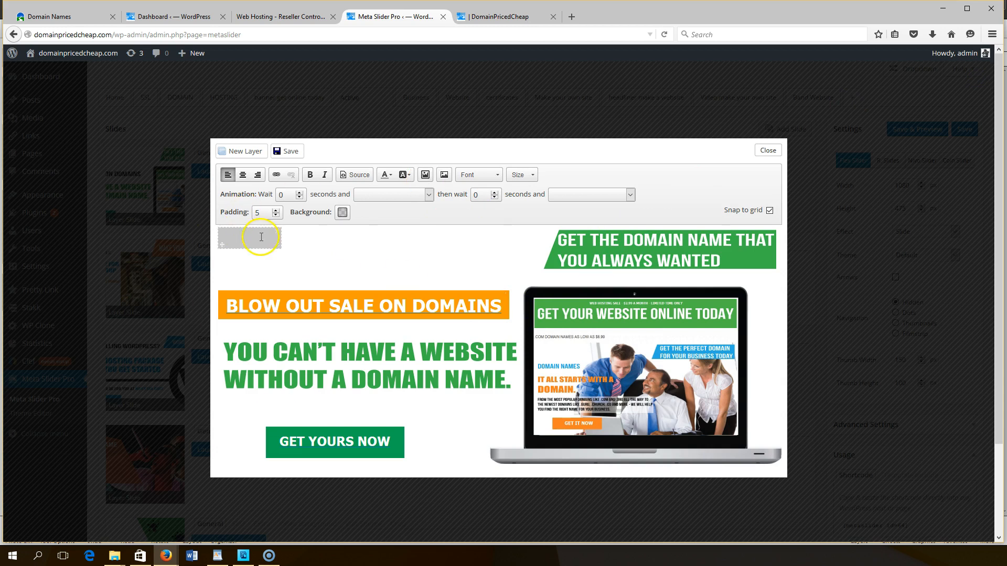
Close the layer editor and reload the Meta Slider Pro page.
left_click(776, 151)
left_click(491, 241)
left_click(42, 383)
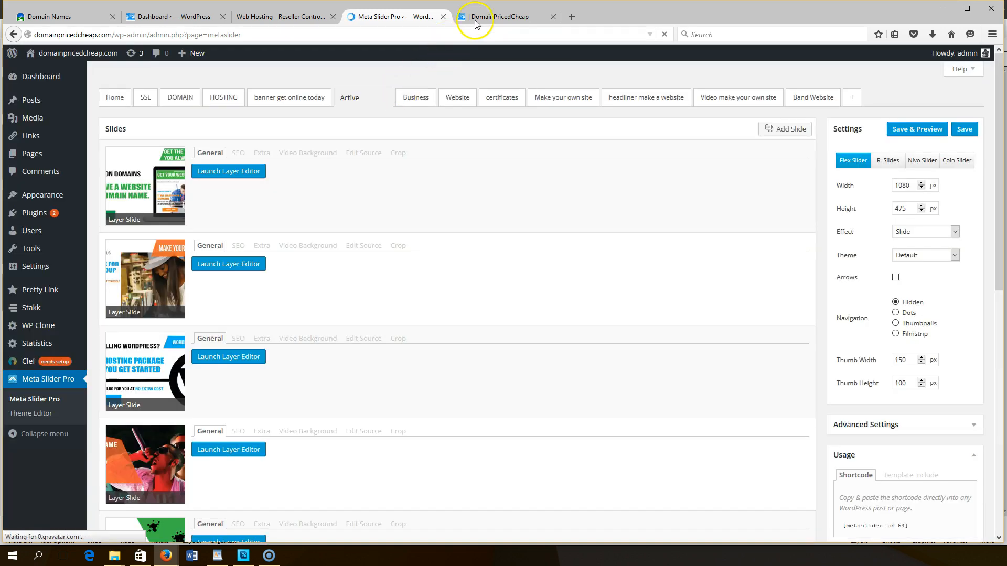
Check the domain sale slide on the DomainPricedCheap home page and return to Meta Slider Pro.
left_click(475, 19)
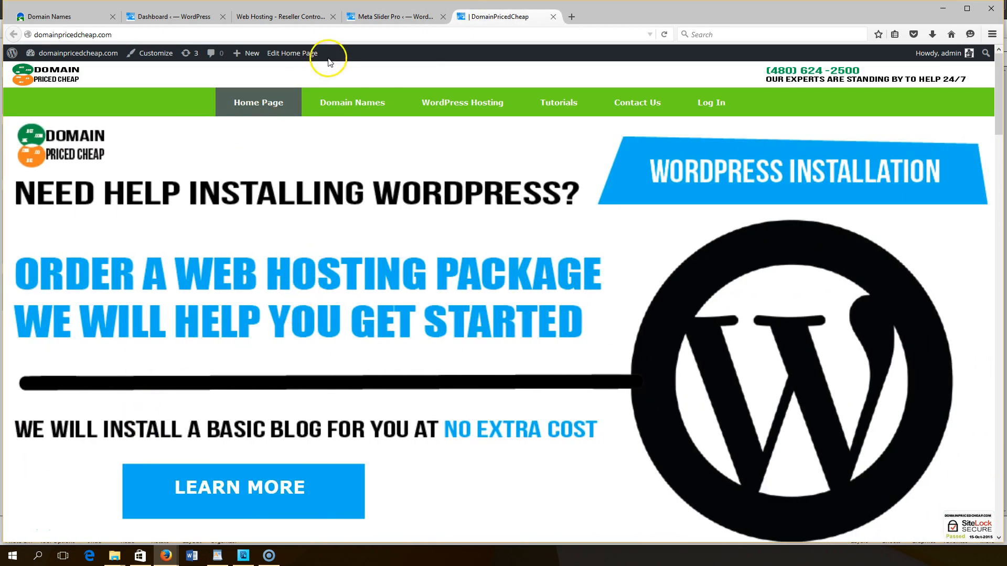
left_click(265, 103)
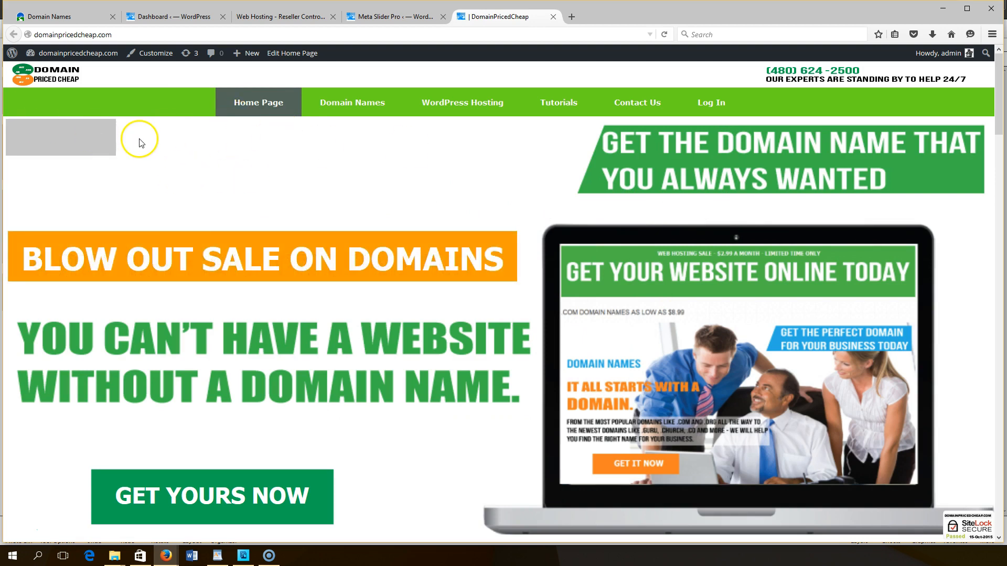
left_click(399, 20)
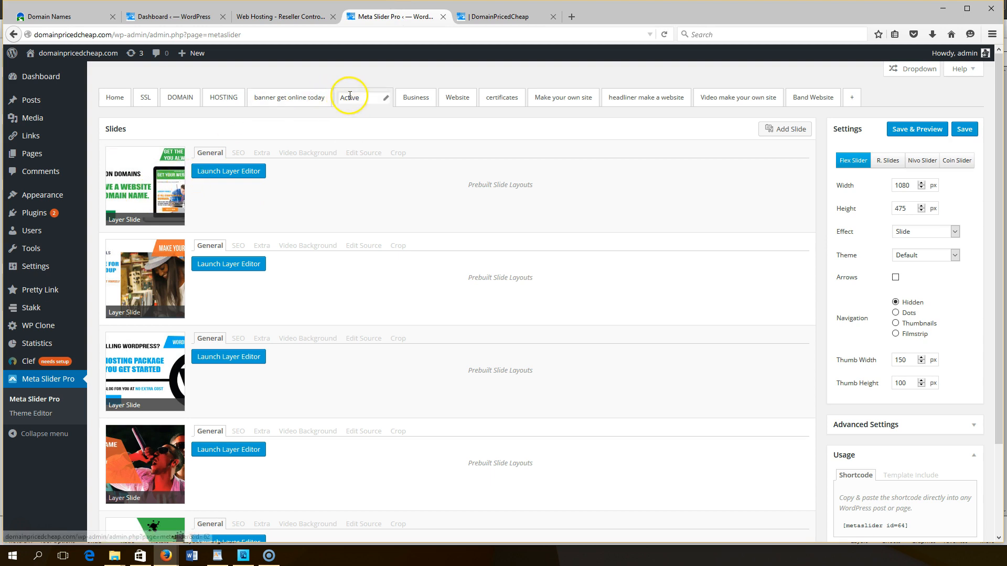
Open the first slide of the Active slider in the layer editor and add a new layer, selected for editing.
left_click(208, 173)
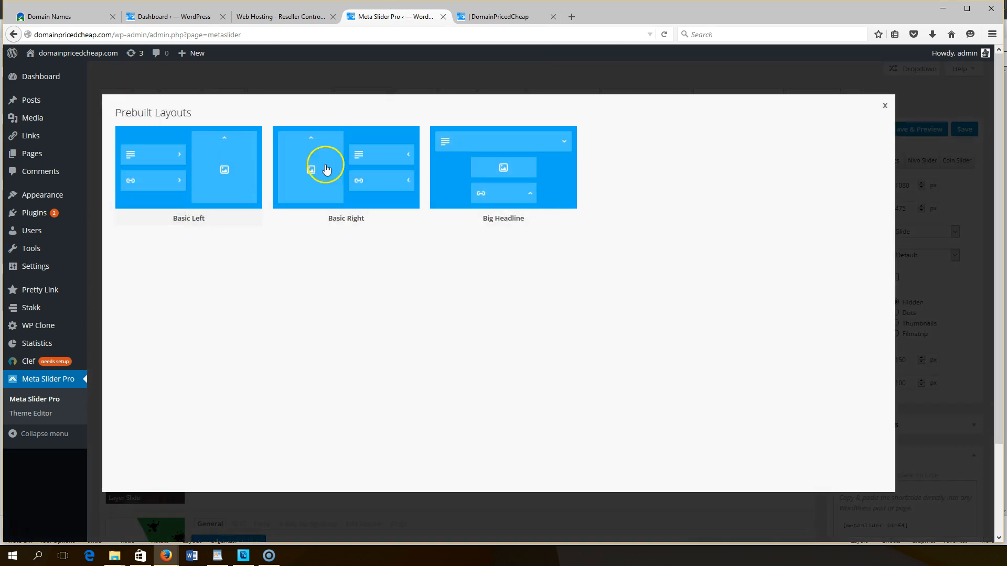
left_click(885, 106)
left_click(257, 173)
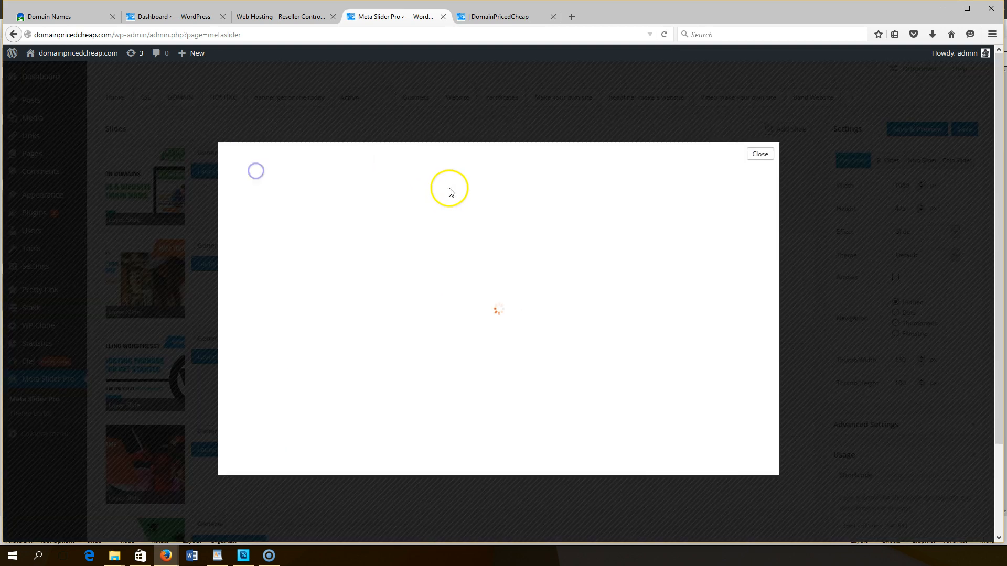
left_click(246, 250)
left_click(248, 242)
left_click(255, 155)
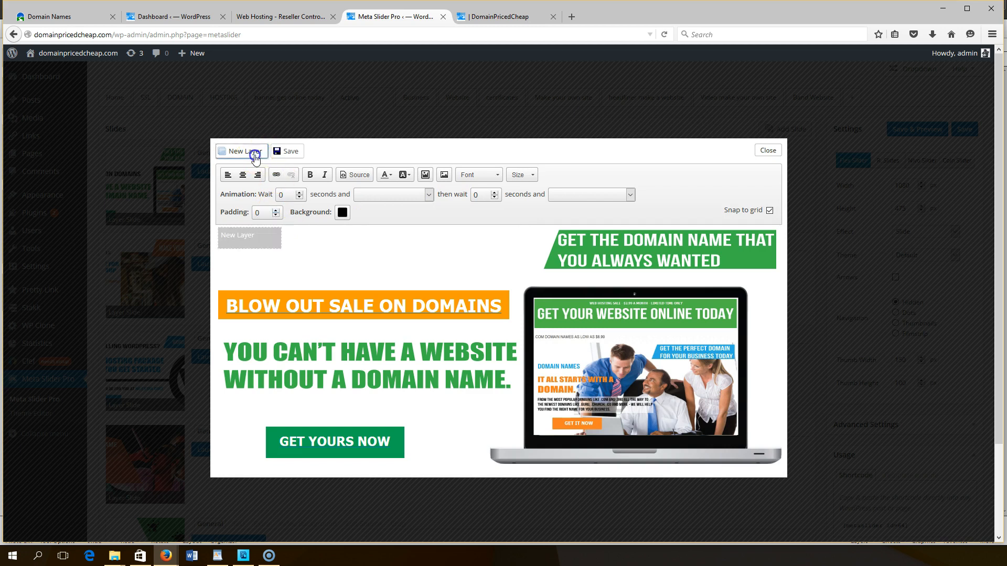
left_click(235, 241)
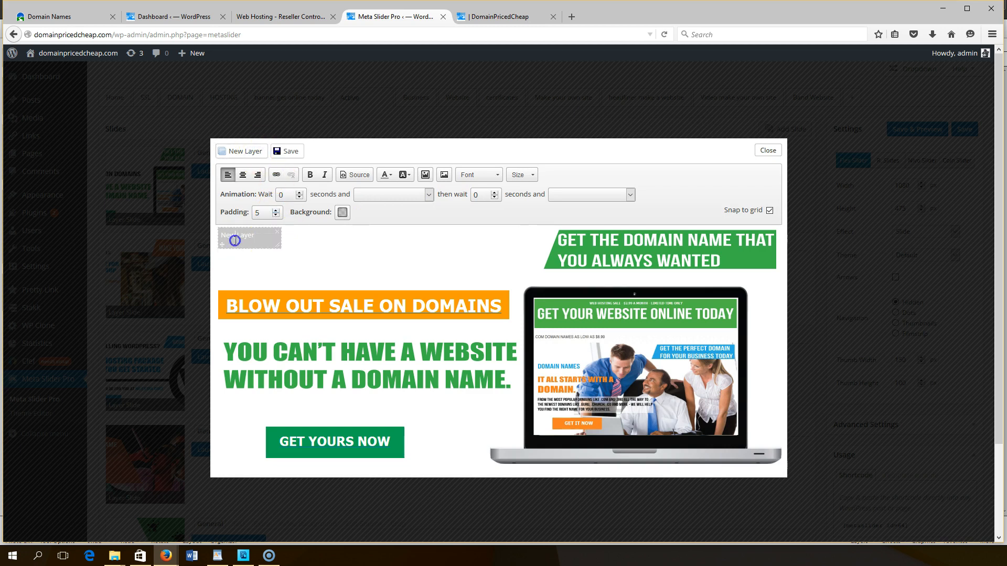
Upload the four domain price images (.com, .co, .me and .org) from C:\images to the media library for the new layer.
left_click(424, 175)
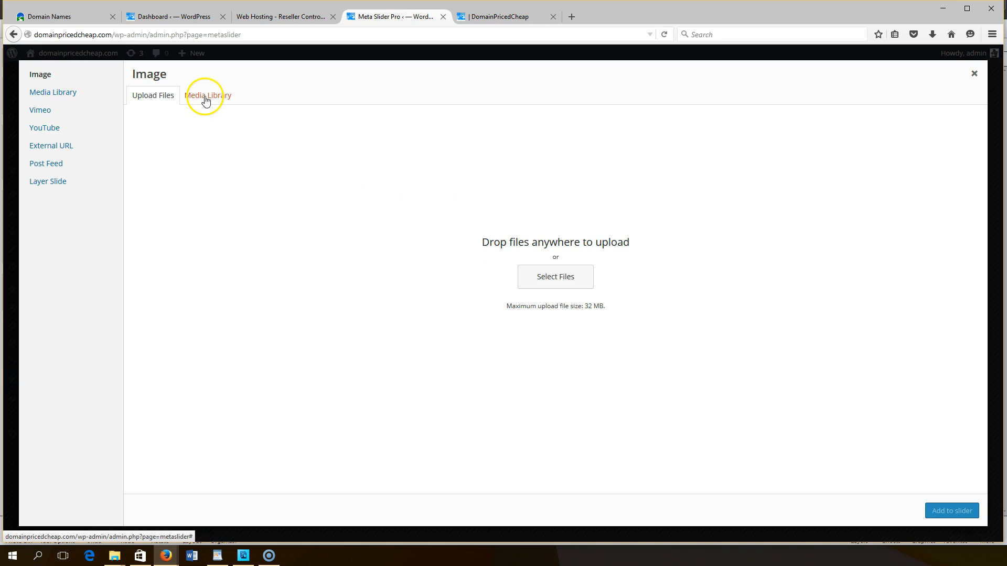
left_click(550, 276)
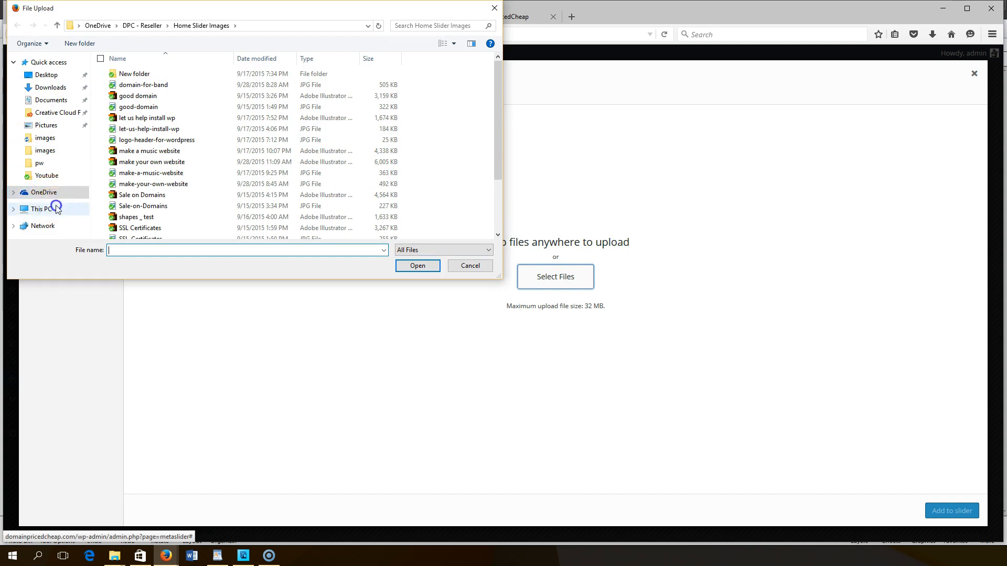
left_click(42, 209)
double_click(308, 156)
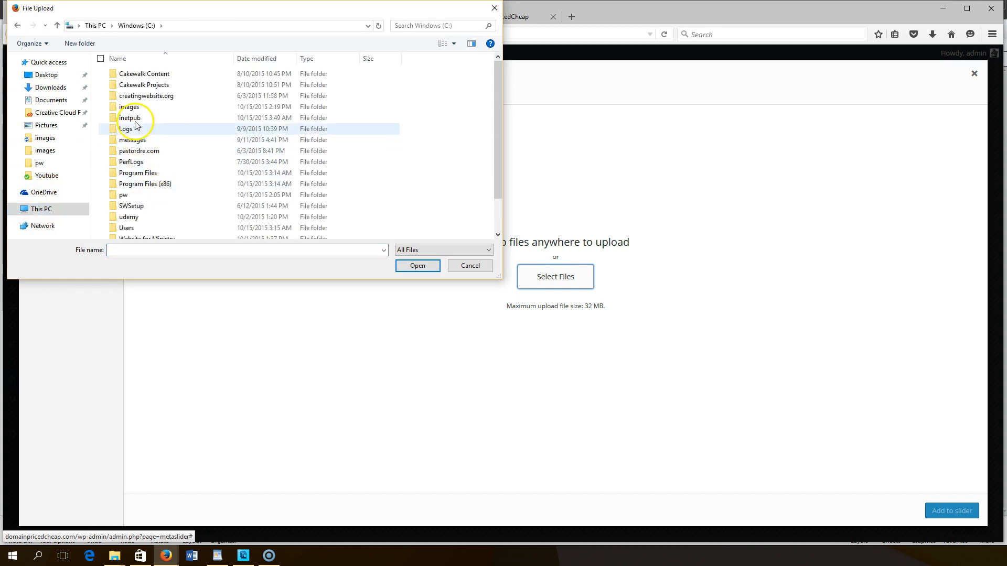
double_click(131, 106)
left_click(135, 109)
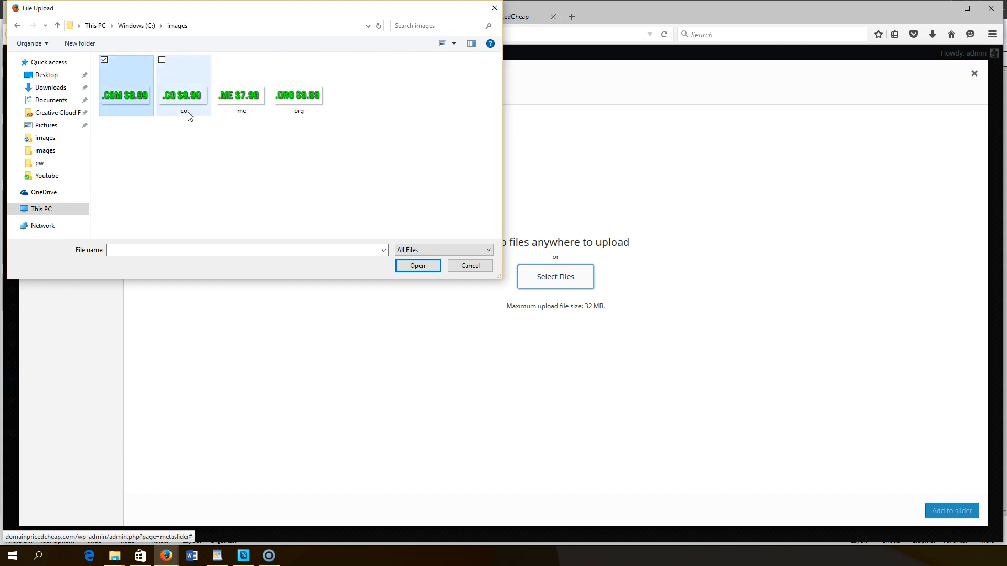
left_click(187, 111, "ctrl")
left_click(220, 106, "ctrl")
left_click(280, 105, "ctrl")
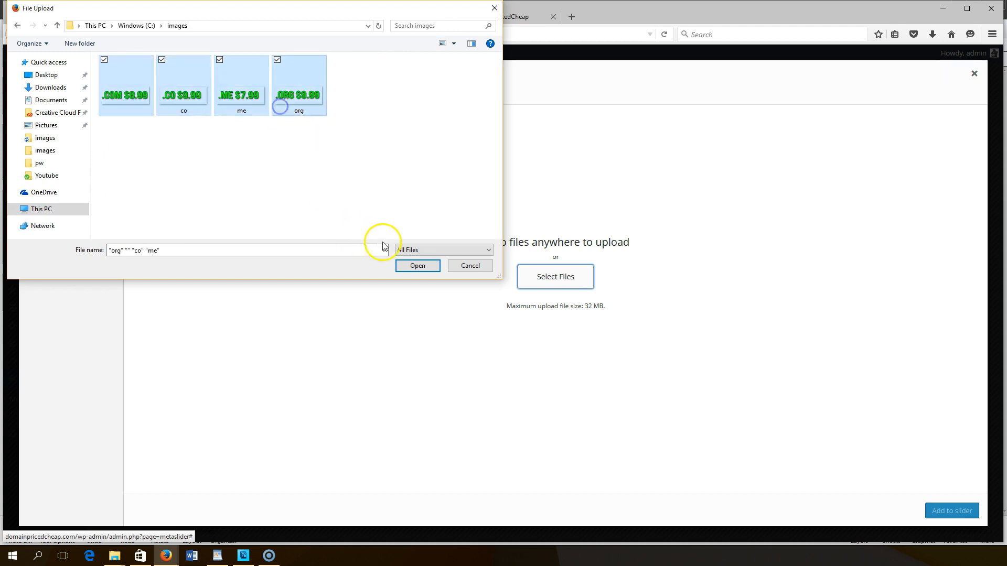
left_click(406, 268)
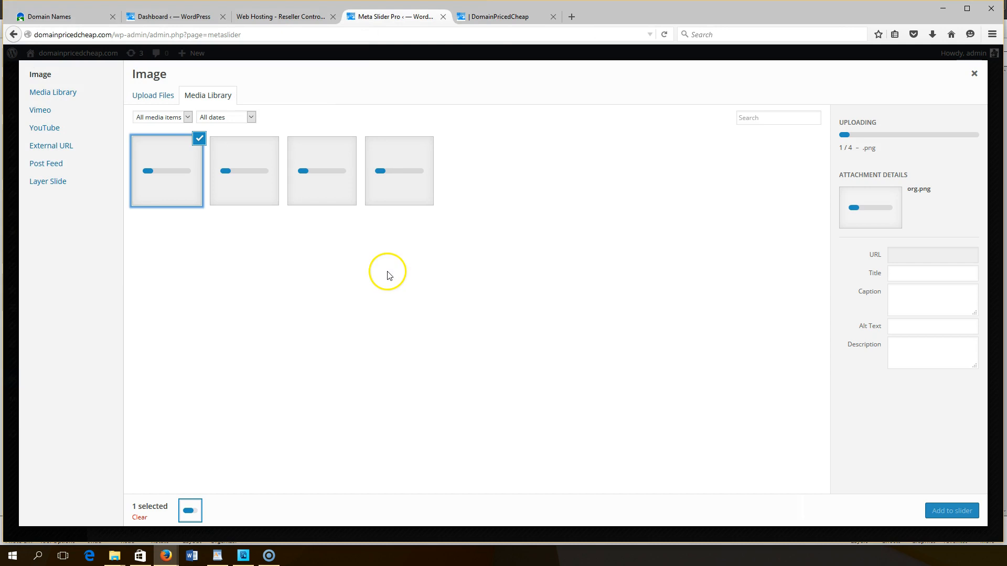
Glance at the DomainPricedCheap home page during the upload, and insert the .COM $8.99 image into the new layer.
left_click(493, 18)
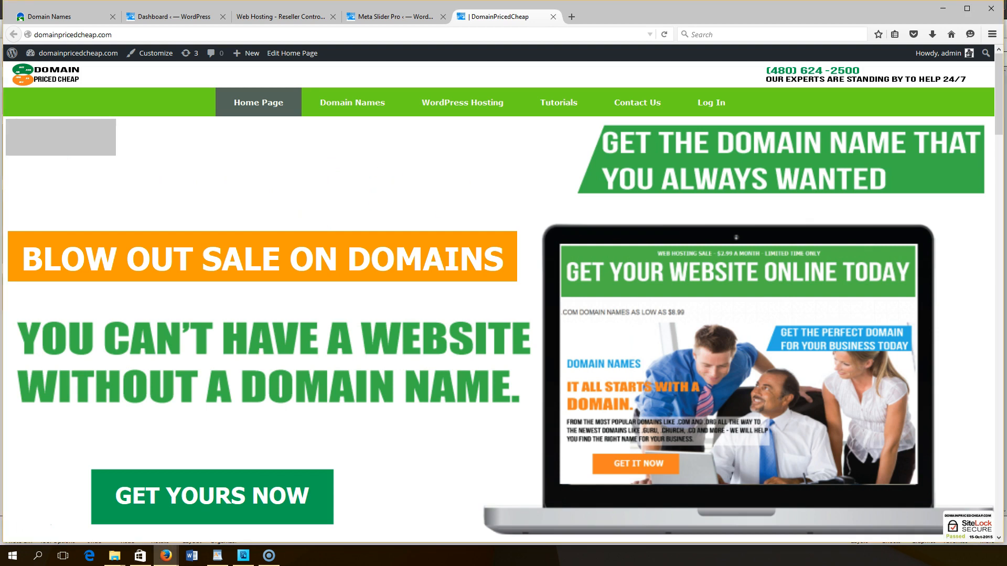
left_click(415, 17)
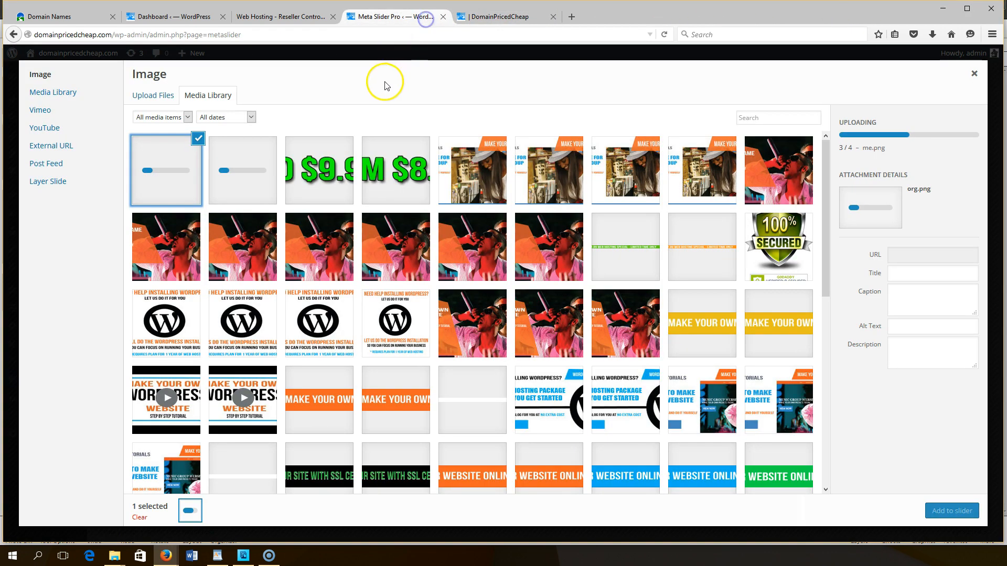
left_click(373, 176)
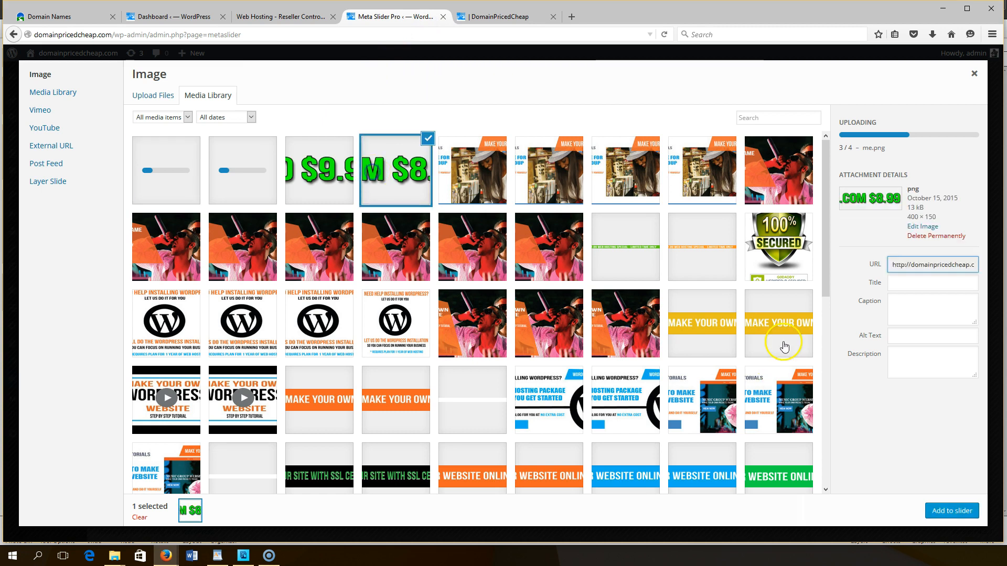
left_click(939, 514)
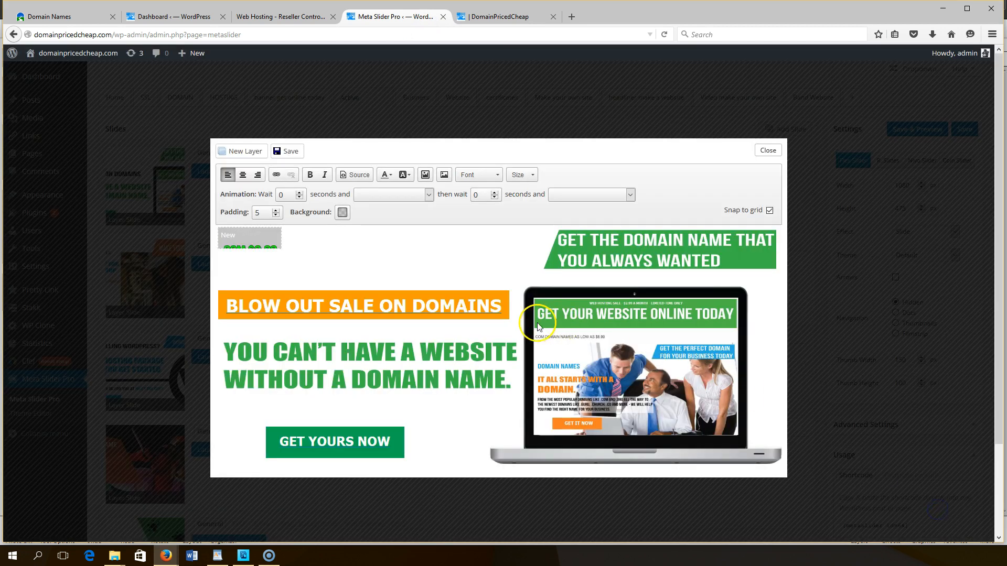
Enlarge the layer to show the whole .COM $8.99 image and delete the placeholder text above and below it.
left_click_drag(282, 253, 358, 297)
left_click(262, 239)
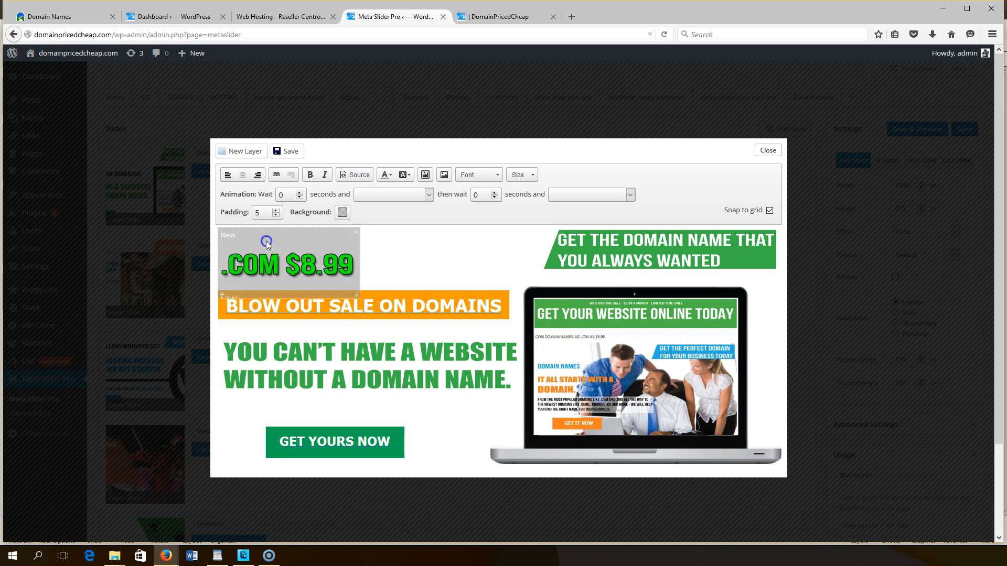
left_click(231, 235)
key("BackSpace")
key("BackSpace")
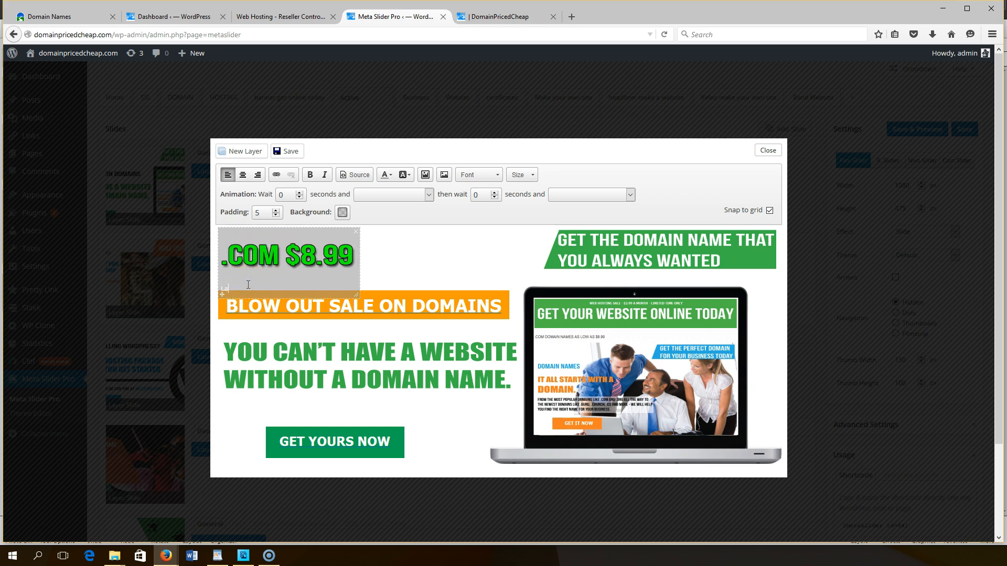
Widen the .COM $8.99 layer and center it above the orange blow out sale banner.
left_click(342, 300)
left_click_drag(352, 295, 390, 290)
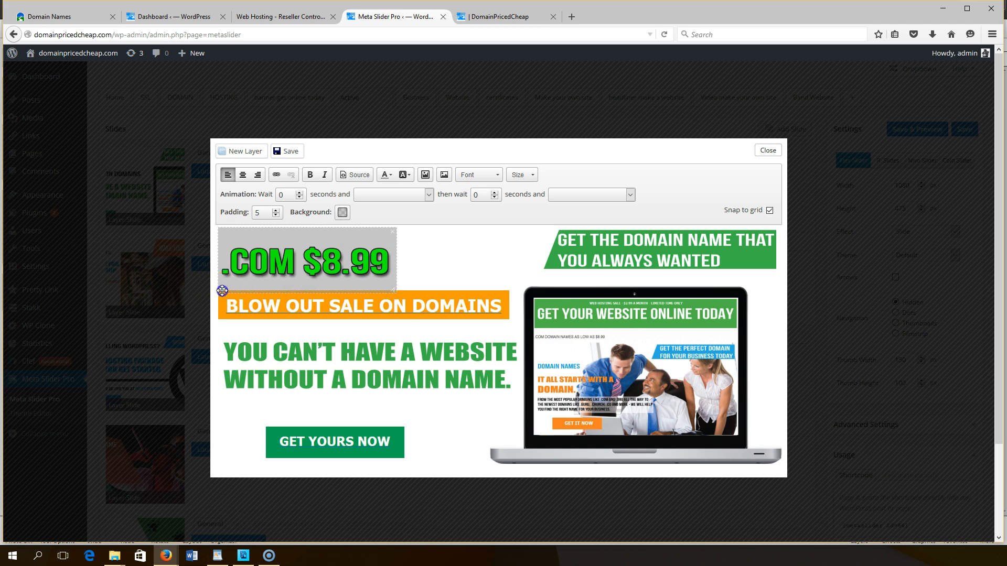
left_click_drag(221, 288, 277, 286)
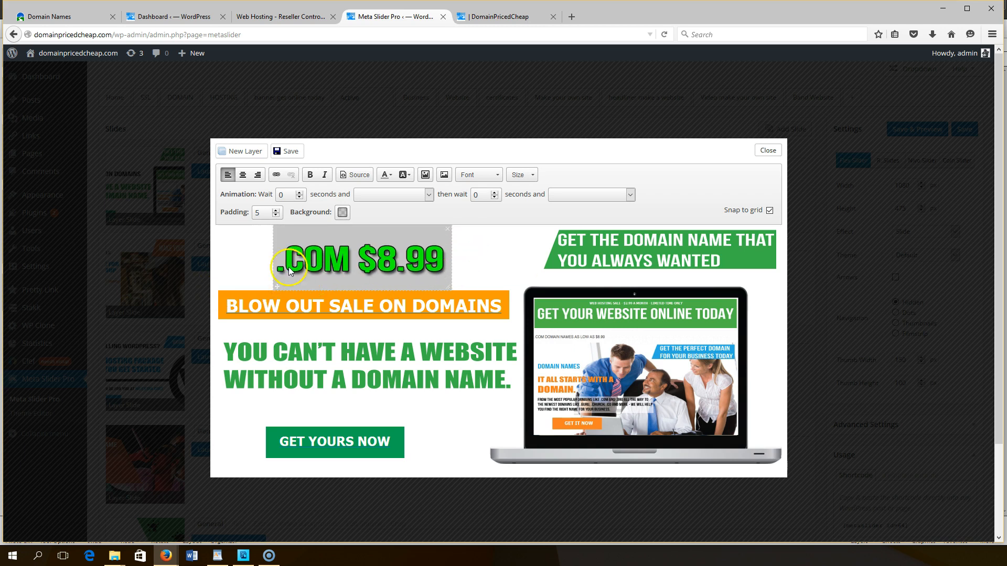
Make the .COM $8.99 layer's background fully transparent with rgba(142, 142, 142, 0).
left_click(381, 279)
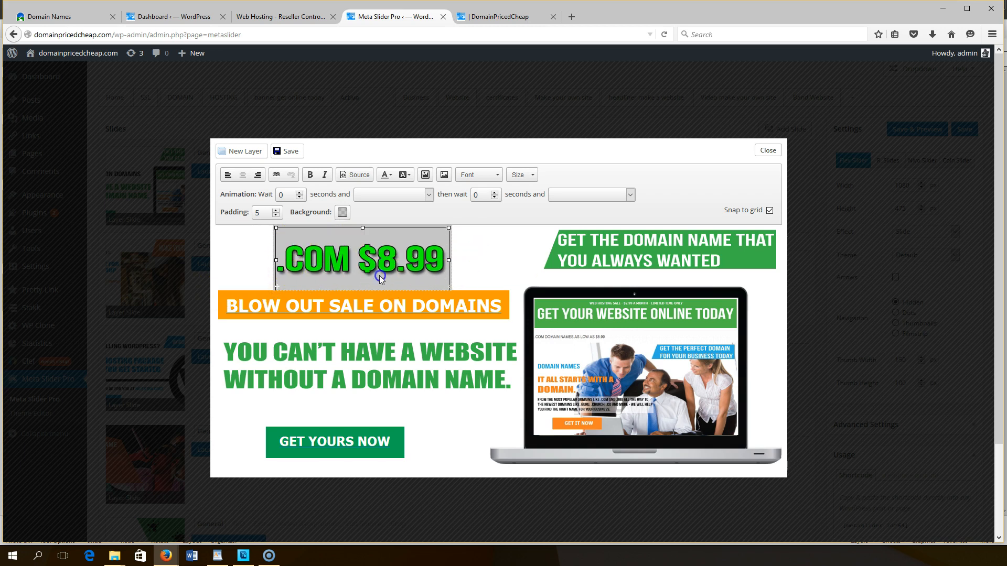
left_click(343, 212)
left_click(341, 306)
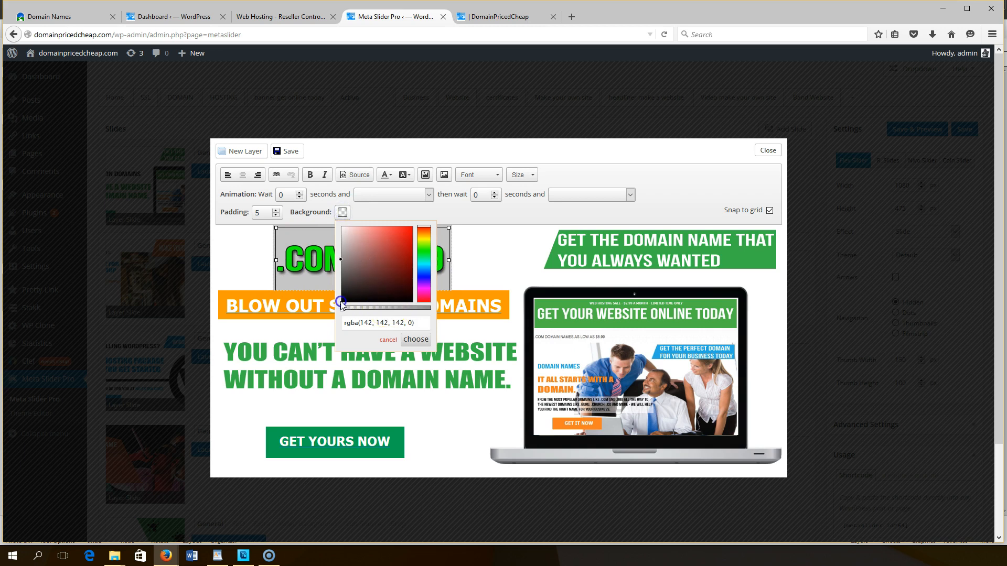
left_click(415, 340)
left_click(499, 260)
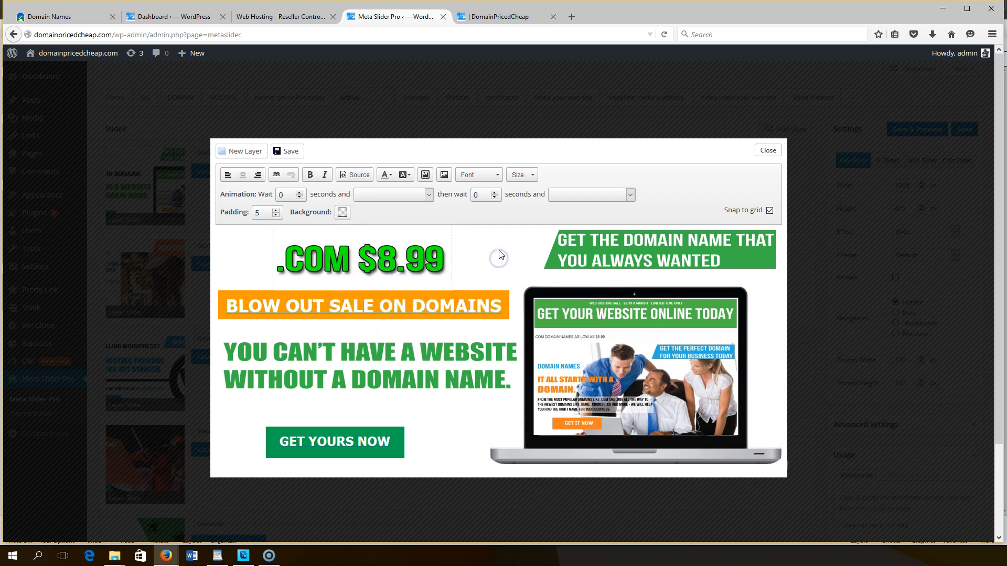
Set the .COM $8.99 layer to enter after 0.5 seconds with the fadeInRight animation and save the slide.
left_click(394, 270)
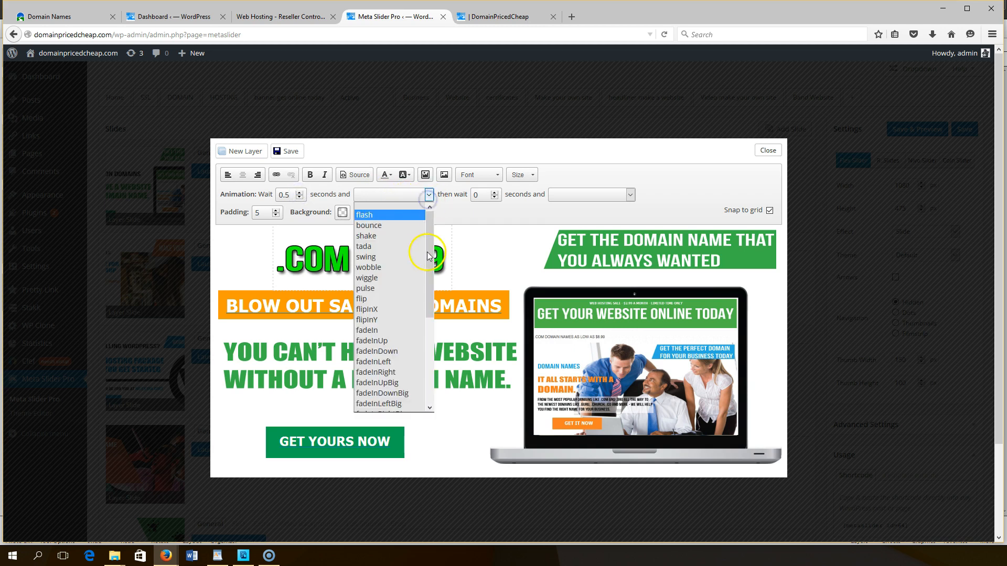
left_click_drag(429, 262, 427, 341)
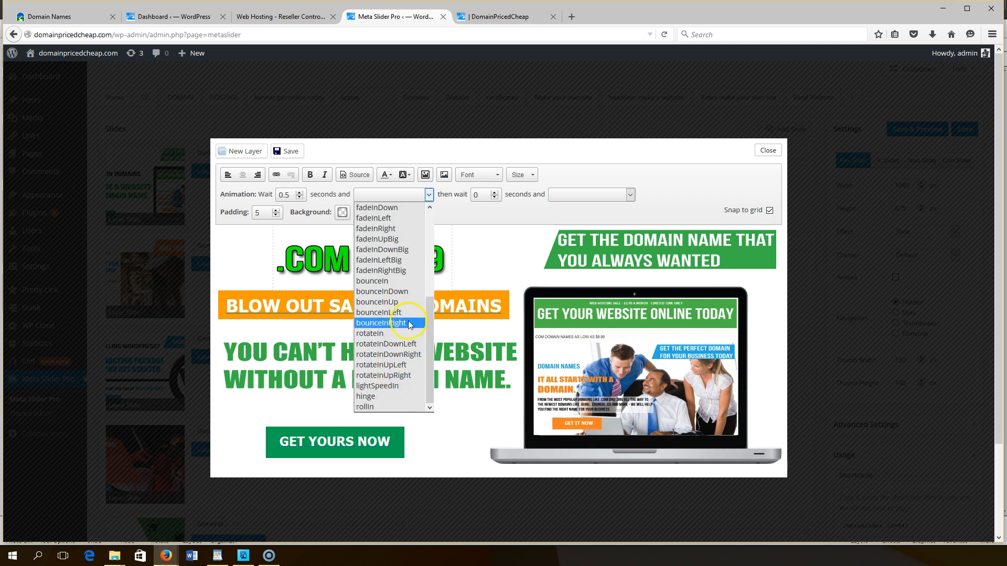
left_click_drag(430, 361, 424, 330)
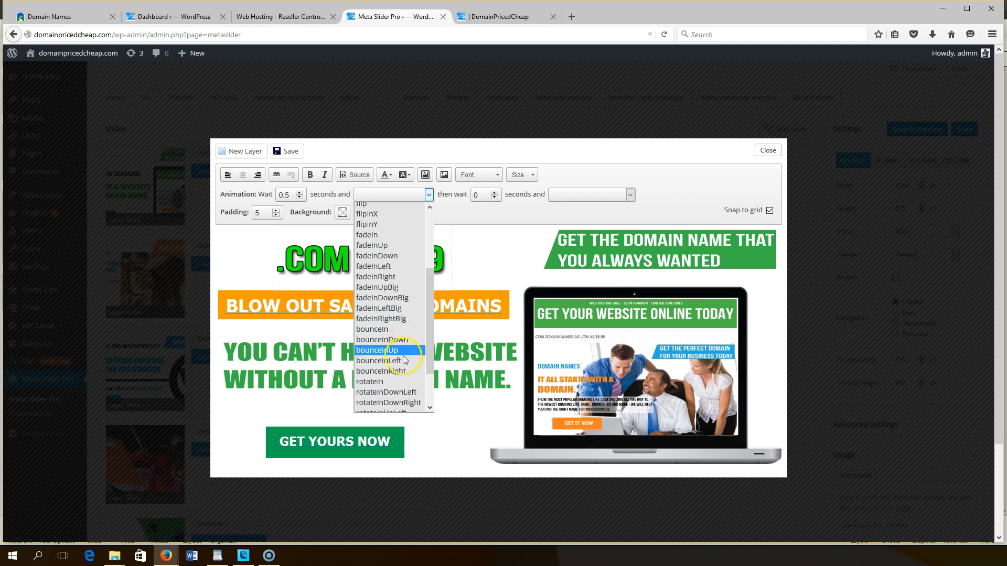
left_click(370, 277)
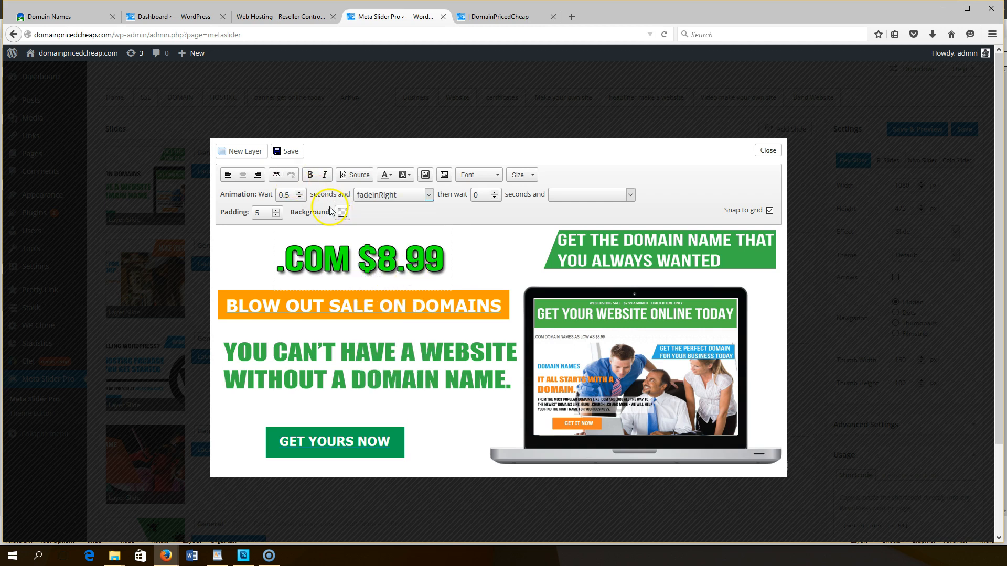
left_click(291, 153)
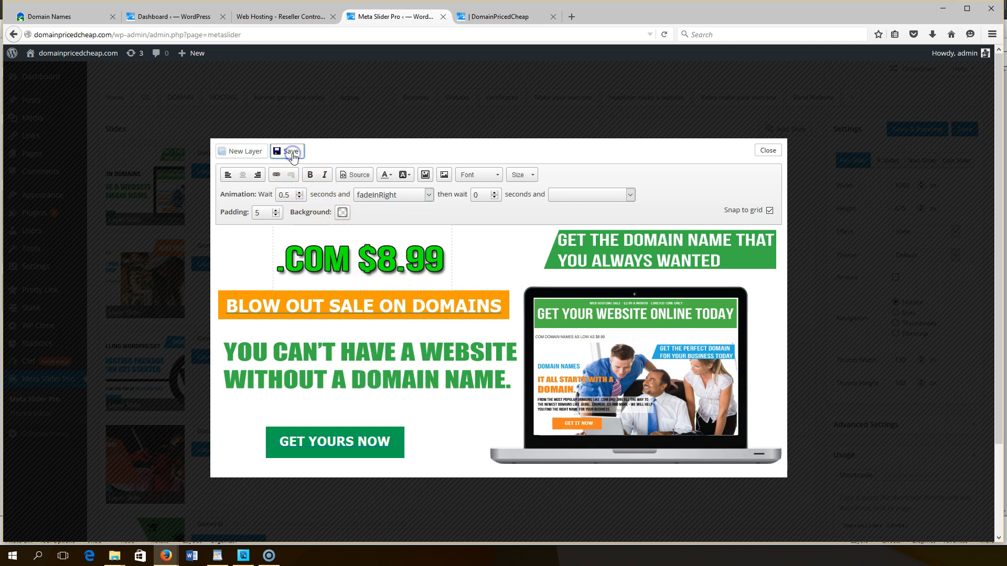
Change the .COM $8.99 layer's entrance animation to lightSpeedIn and save the slide.
left_click(428, 194)
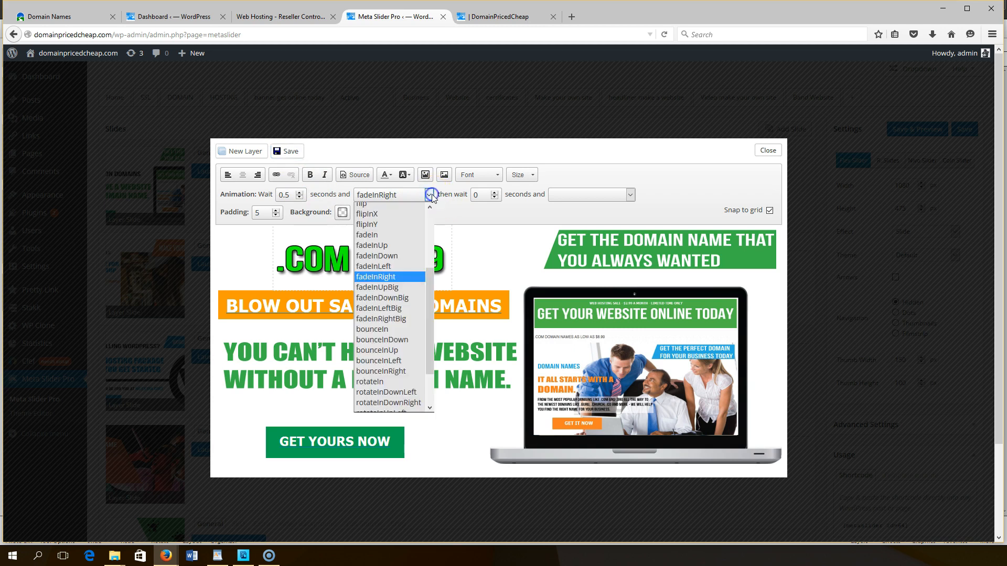
left_click_drag(427, 302, 427, 314)
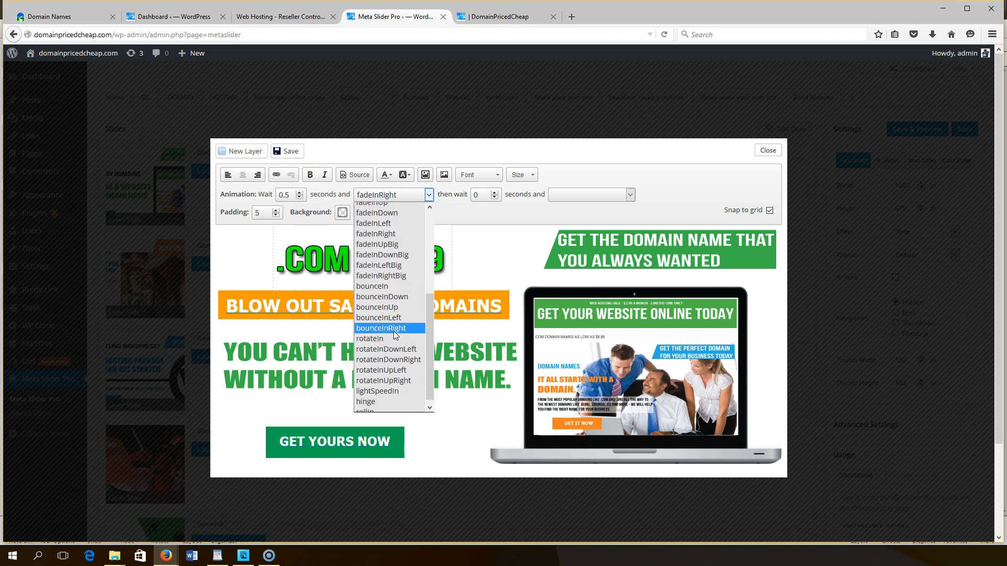
left_click_drag(427, 355, 425, 379)
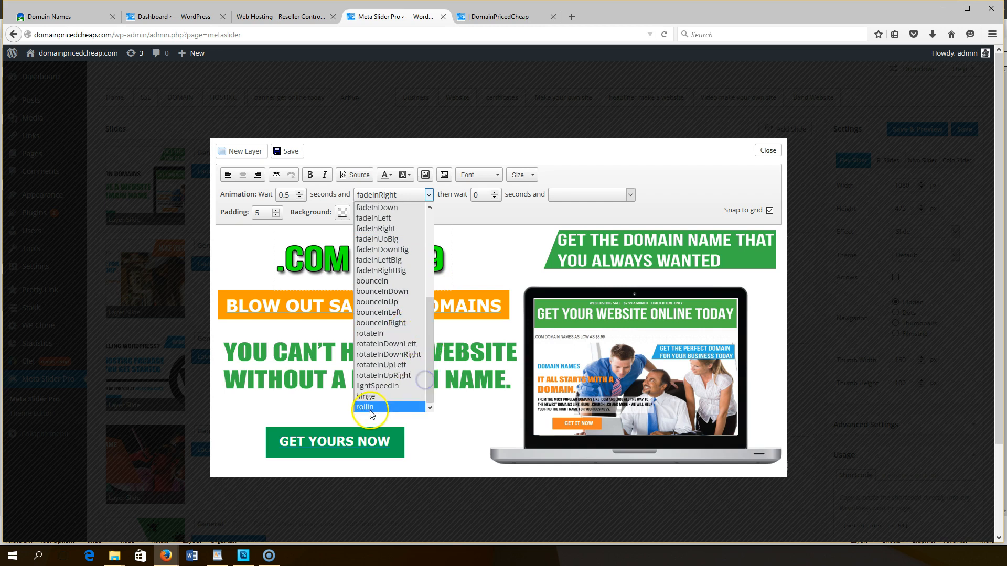
left_click(370, 391)
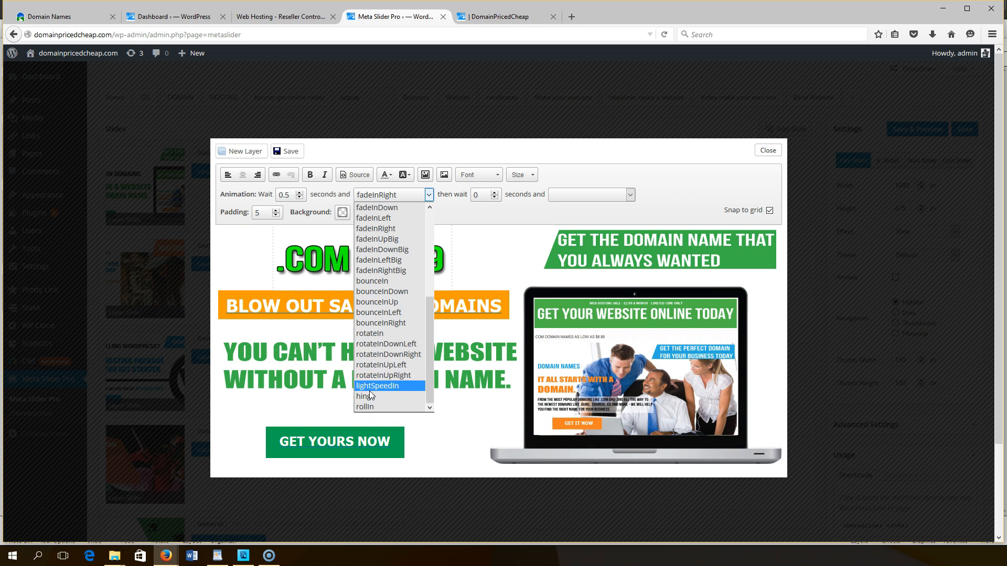
left_click_drag(426, 372, 448, 315)
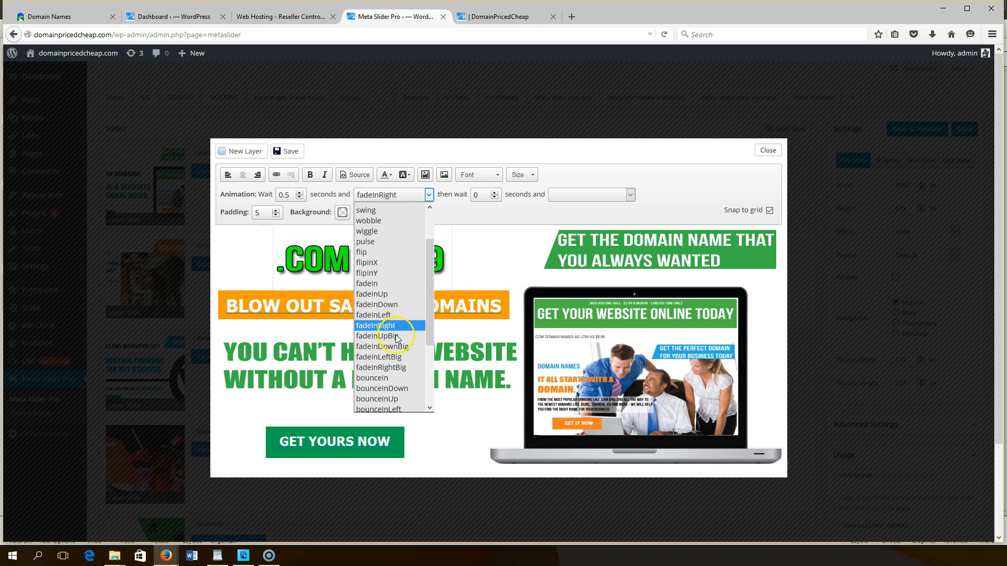
left_click_drag(430, 303, 432, 352)
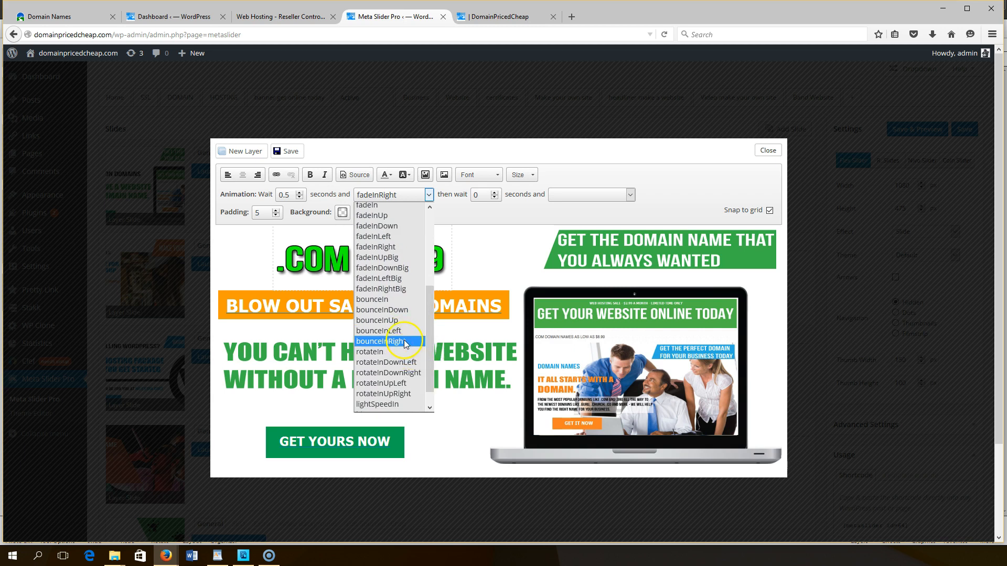
left_click(398, 404)
left_click(303, 152)
Set the .COM $8.99 layer to exit after 1 second with the fadeOutRight animation and save the slide.
left_click(438, 270)
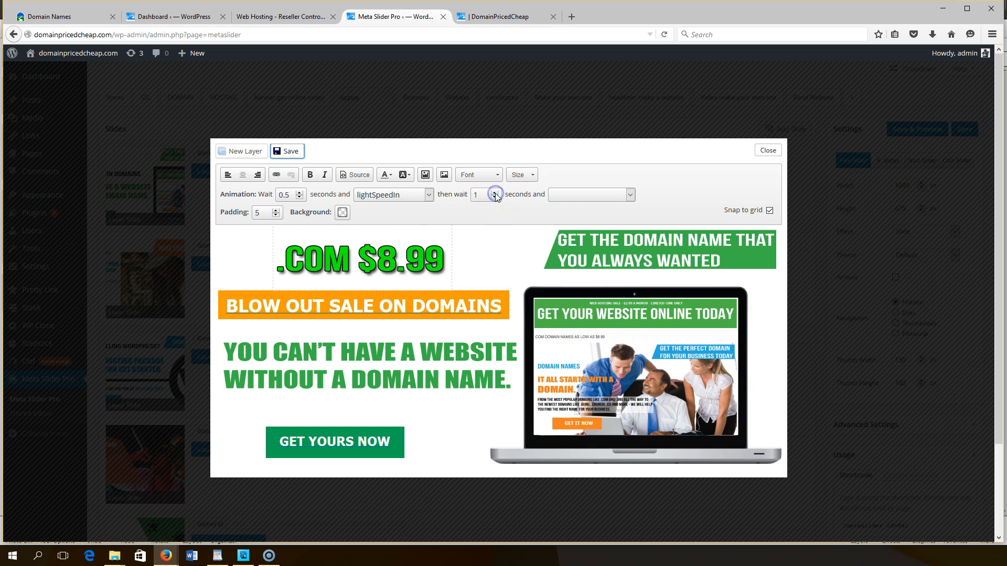
left_click(629, 196)
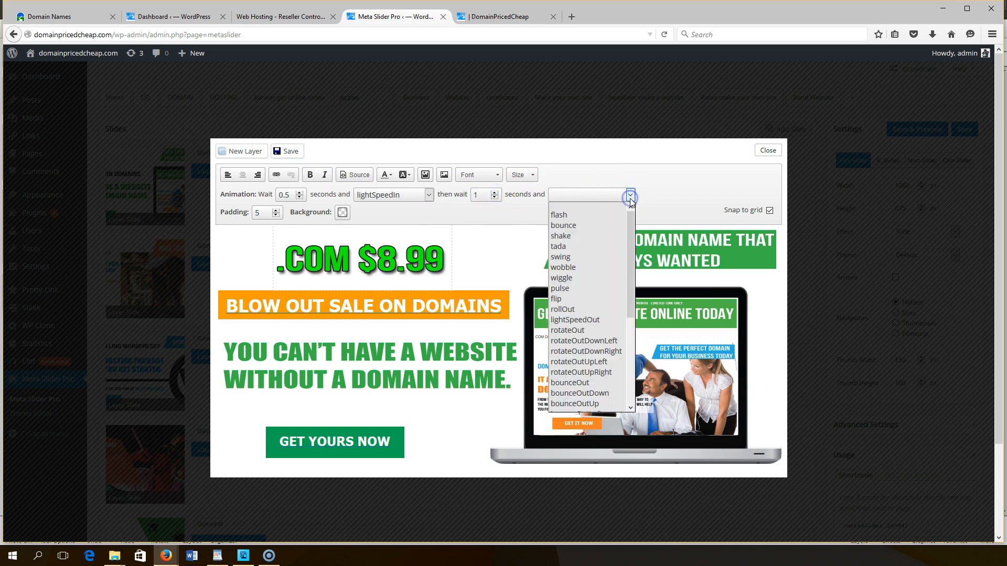
left_click_drag(628, 245, 617, 353)
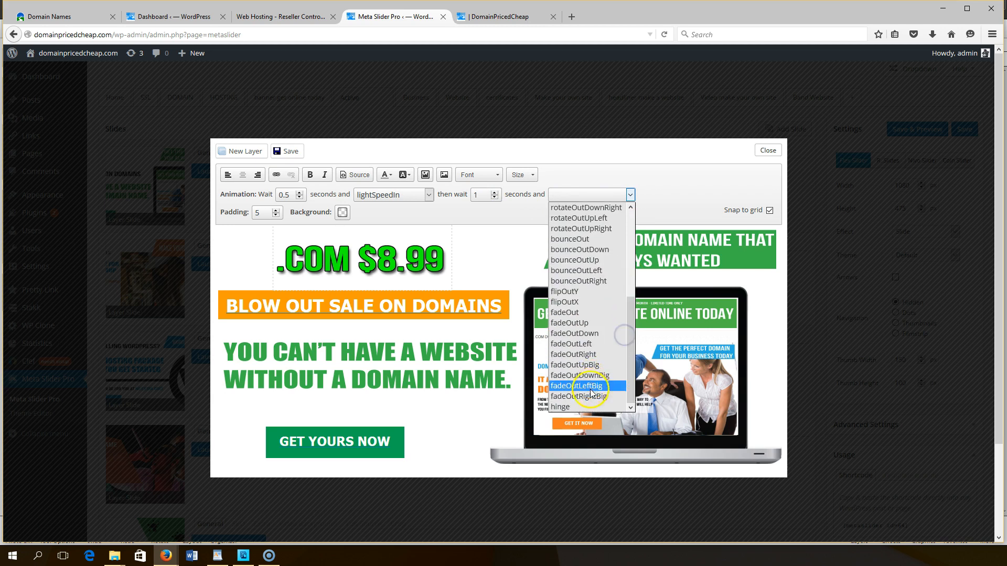
left_click(587, 355)
left_click(292, 151)
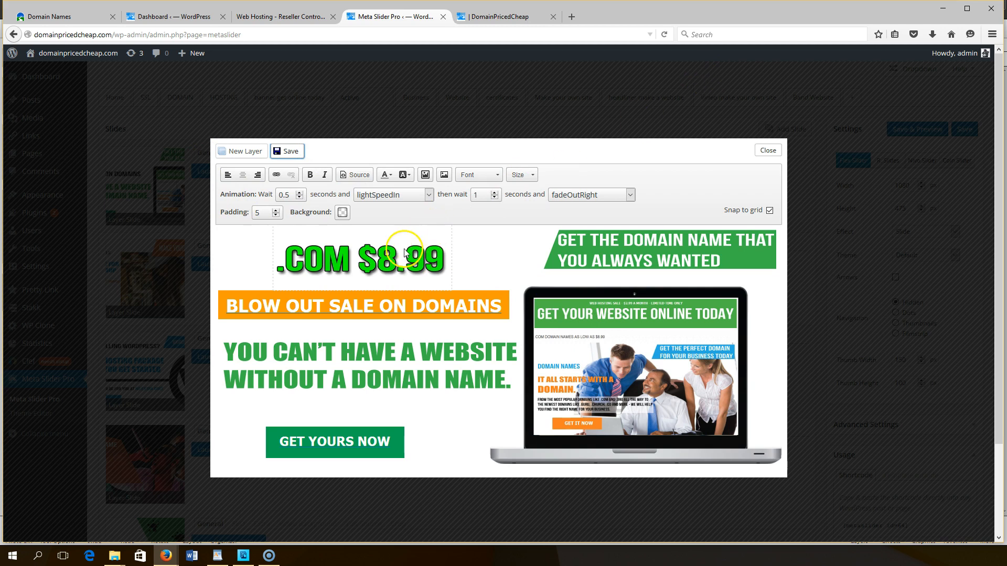
Add a new layer, replacing its placeholder text with the org.png image from the media library.
left_click(237, 152)
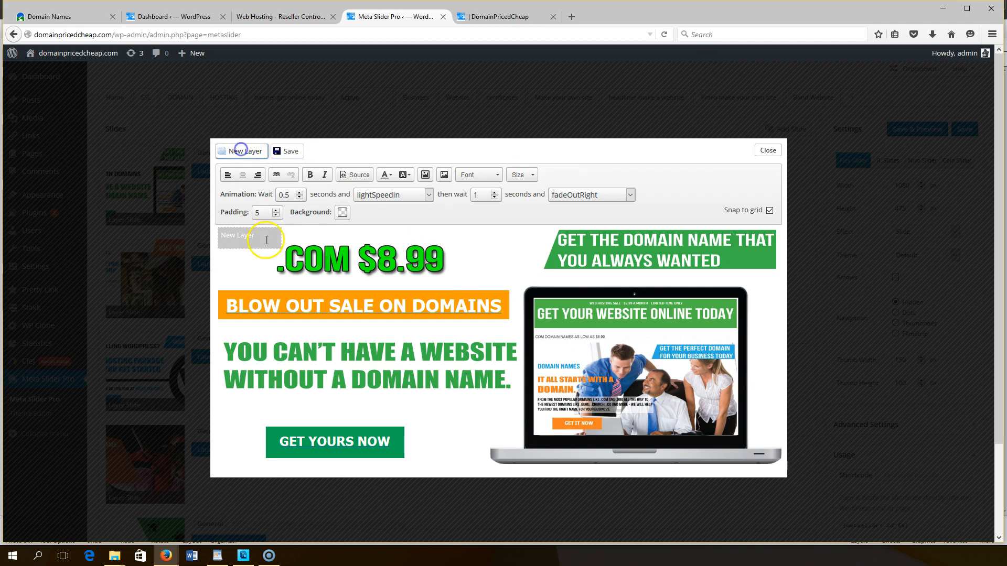
left_click(259, 239)
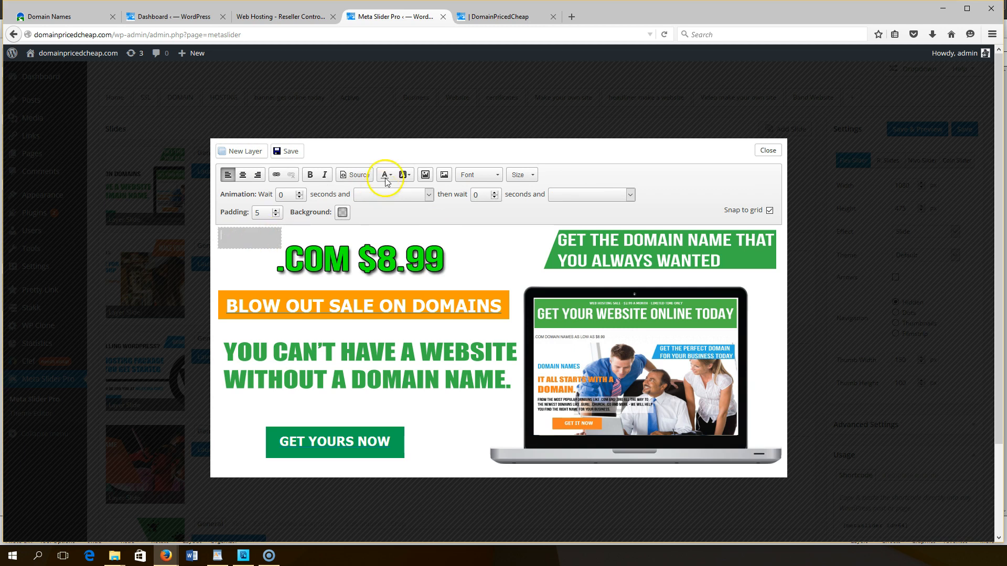
left_click(443, 177)
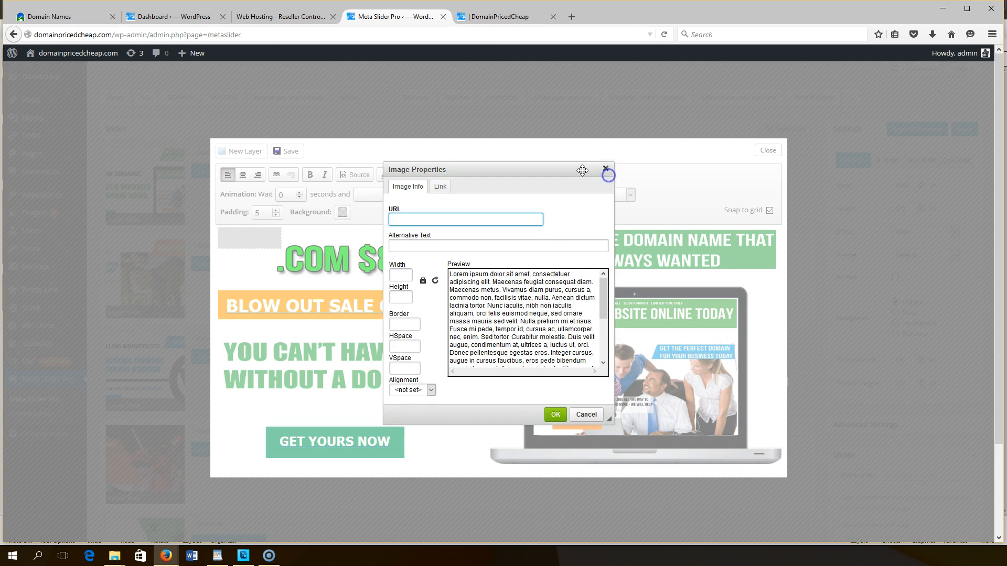
left_click(605, 169)
left_click(424, 174)
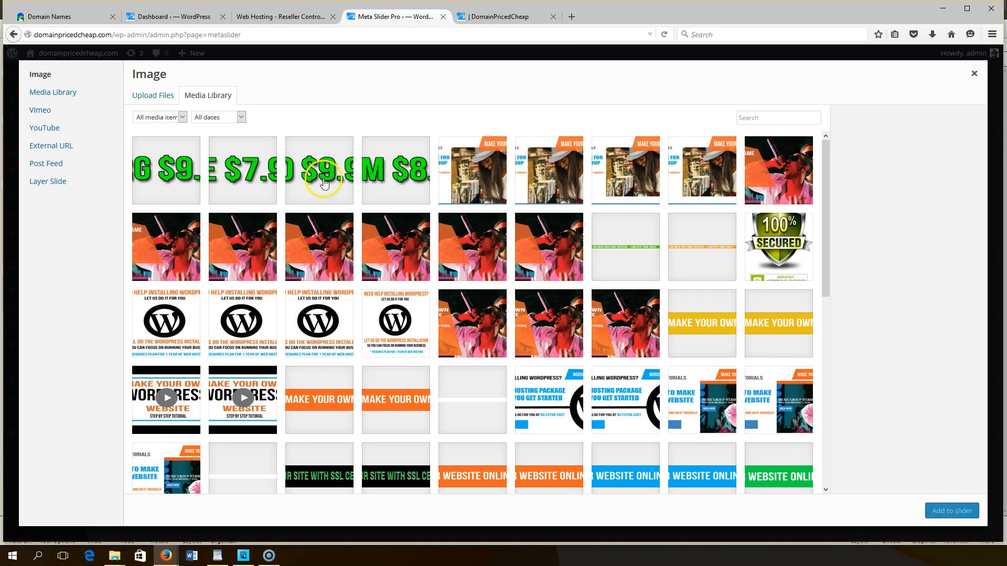
left_click(170, 171)
left_click(960, 511)
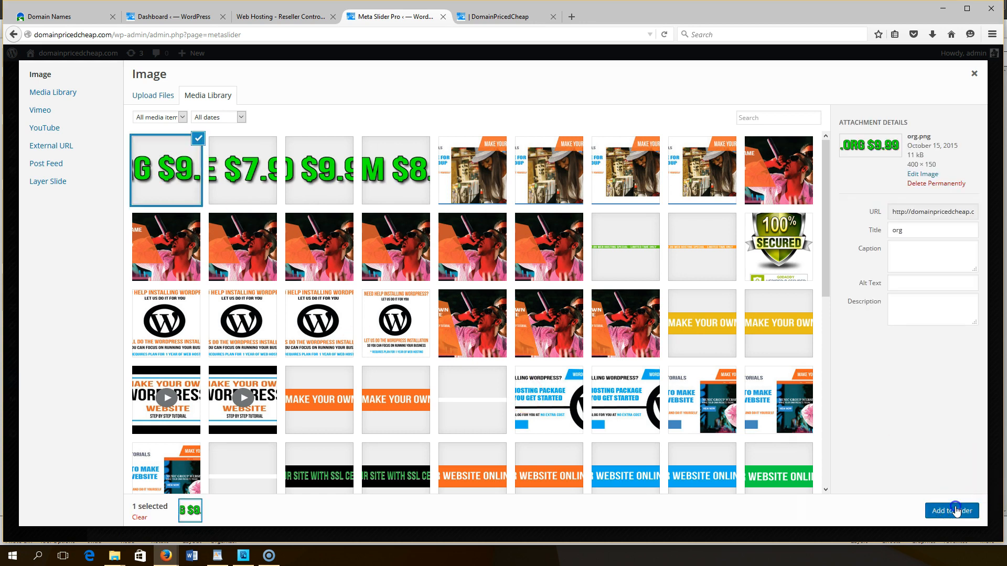
Resize the .ORG $9.99 layer and position it over the .COM $8.99 text, just above the orange banner.
left_click_drag(281, 248, 418, 304)
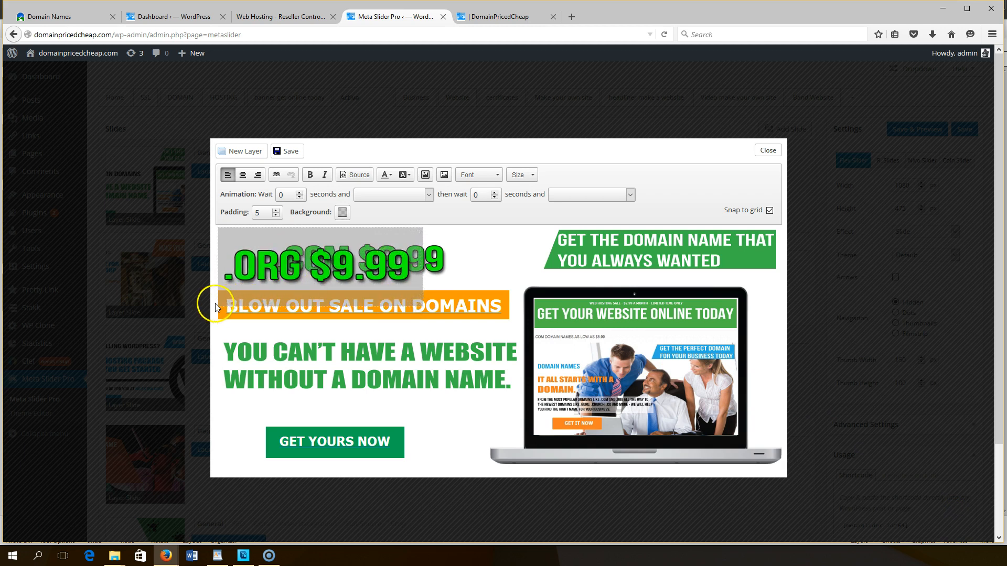
left_click_drag(216, 303, 271, 300)
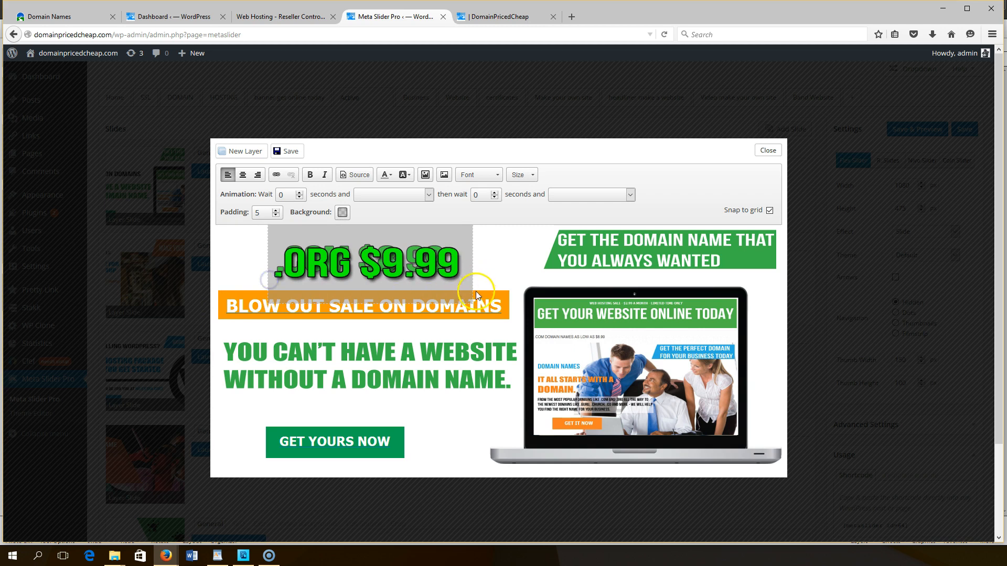
left_click_drag(469, 303, 461, 289)
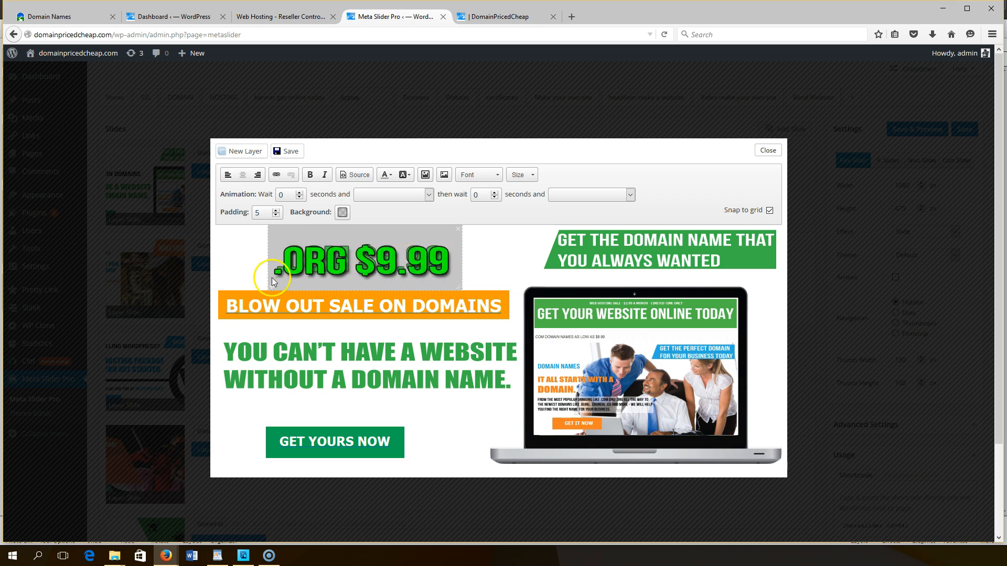
left_click_drag(269, 285, 272, 276)
left_click_drag(458, 288, 452, 282)
left_click(482, 235)
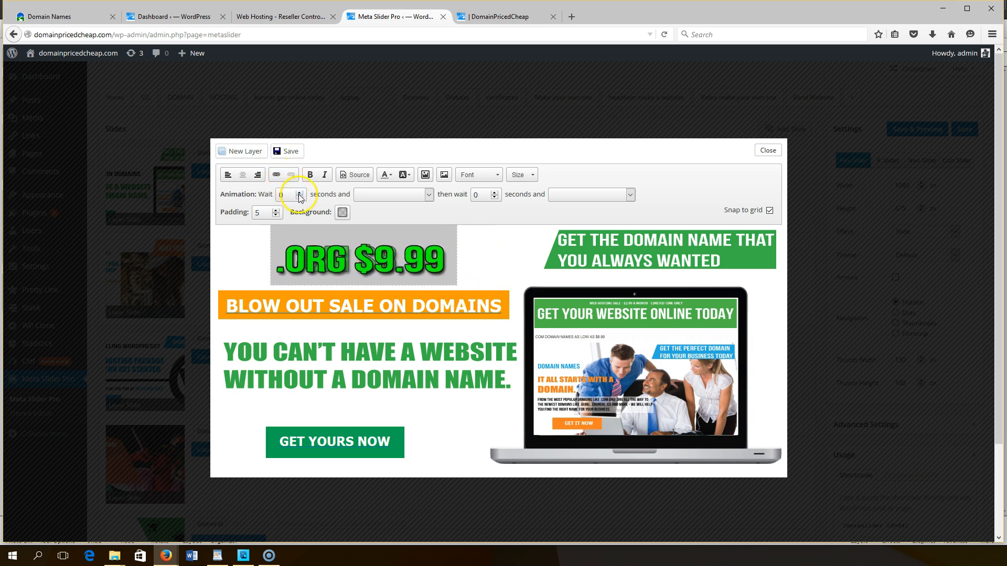
Set the .ORG $9.99 layer to enter after 1.5 seconds with the lightSpeedIn animation.
left_click_drag(301, 194, 301, 194)
left_click(429, 195)
scroll(423, 336, "down", 5)
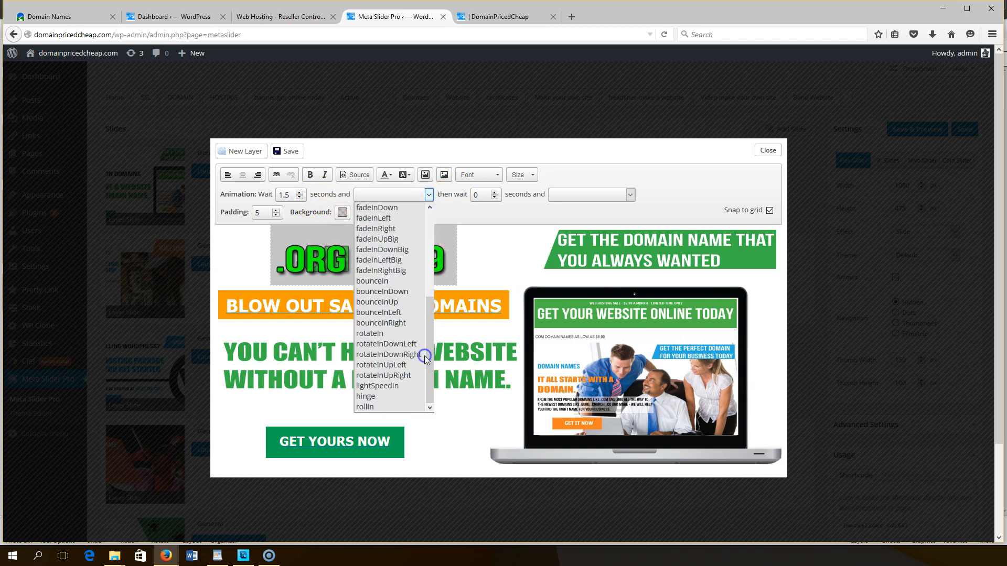
left_click(381, 387)
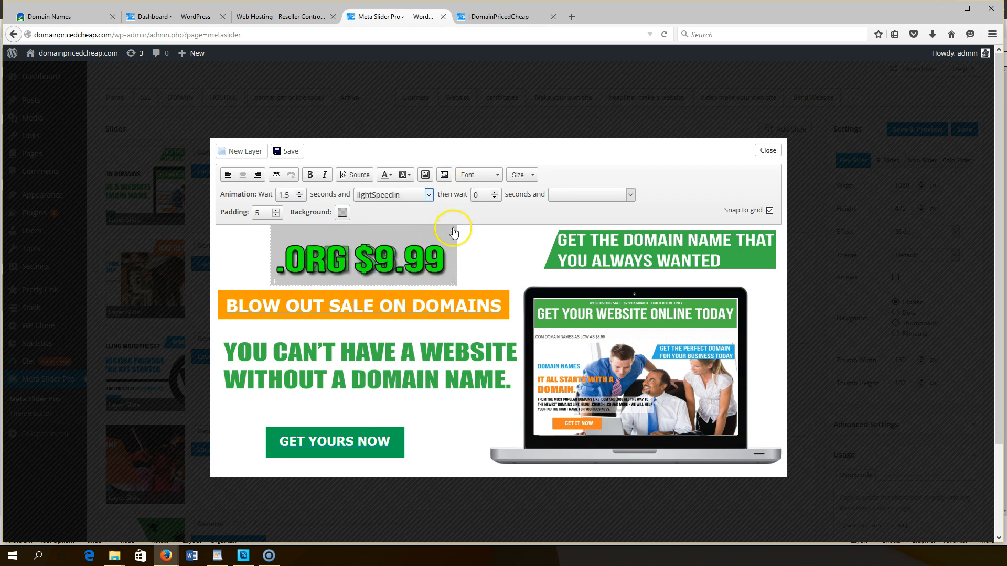
Set the .ORG $9.99 layer to exit after 2 seconds with the fadeOutRight animation and save the slide.
left_click(494, 193)
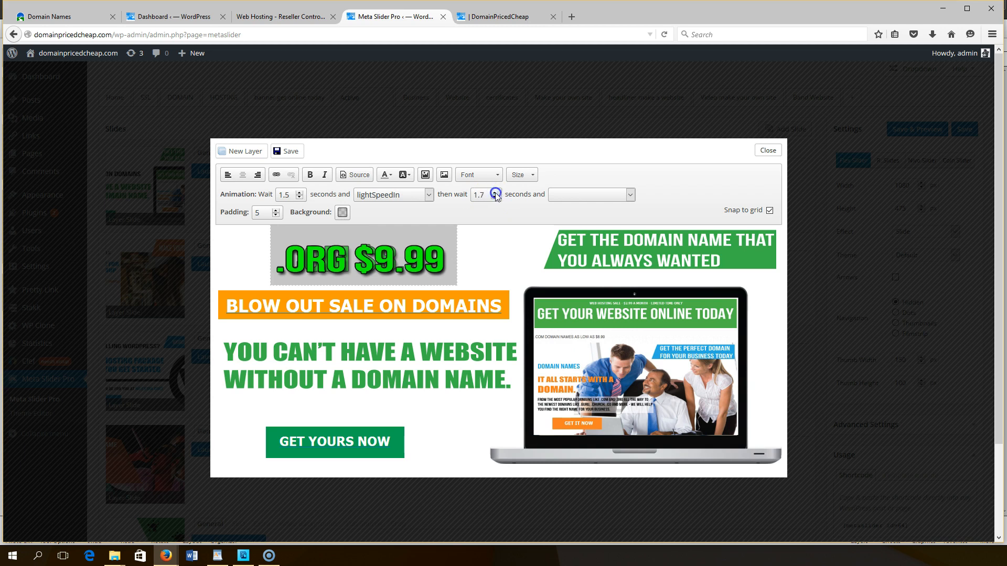
left_click(621, 198)
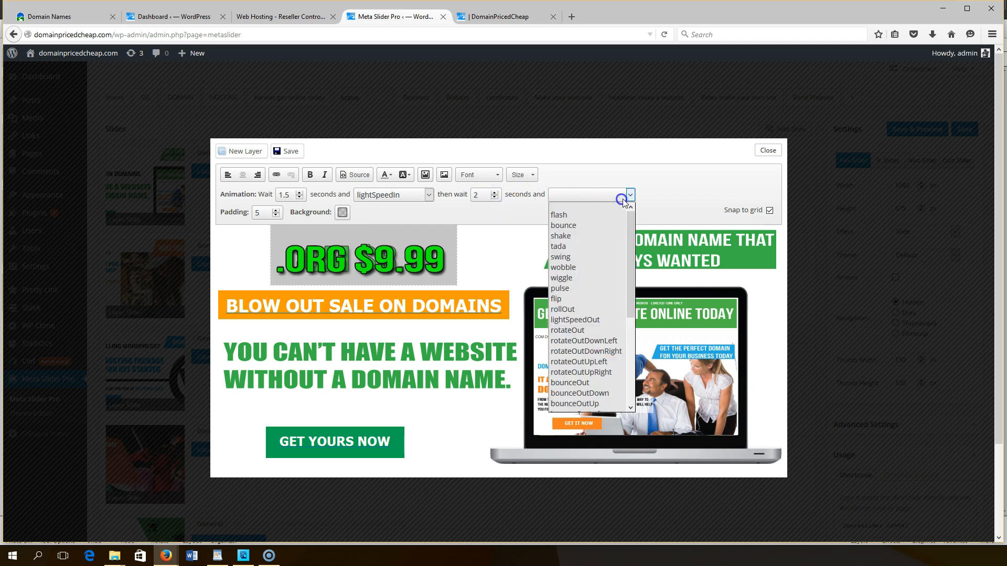
left_click_drag(631, 239, 625, 341)
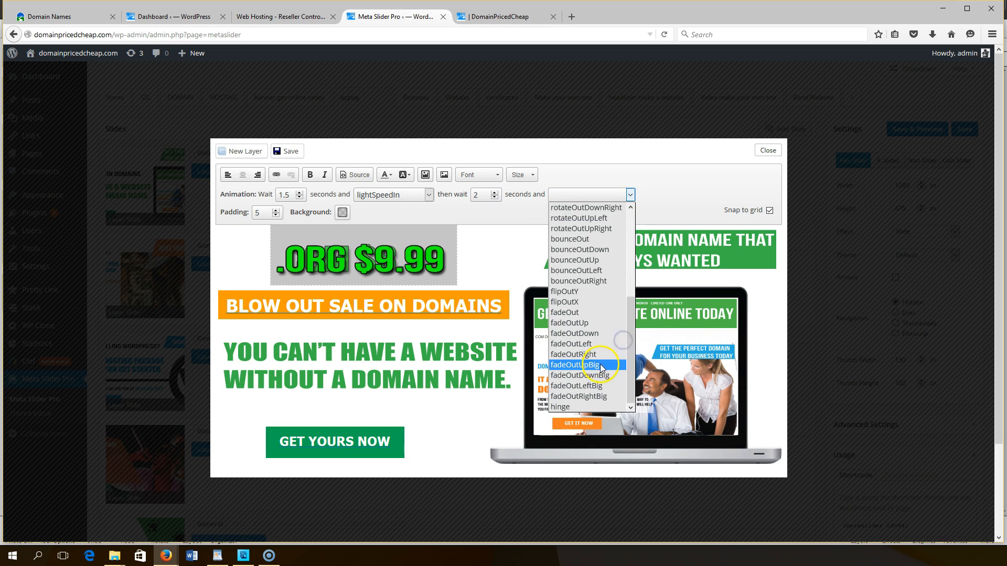
left_click(587, 354)
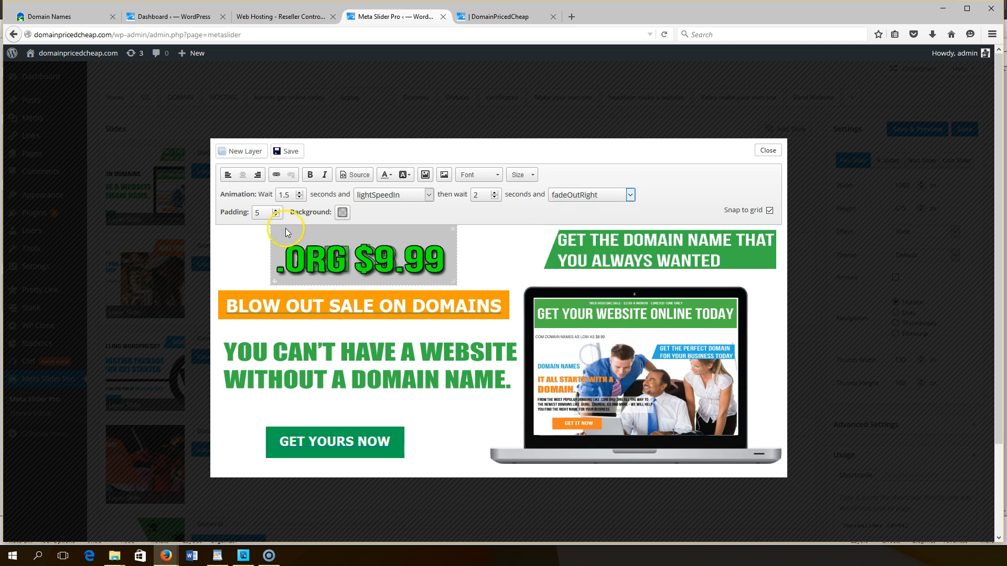
left_click(286, 150)
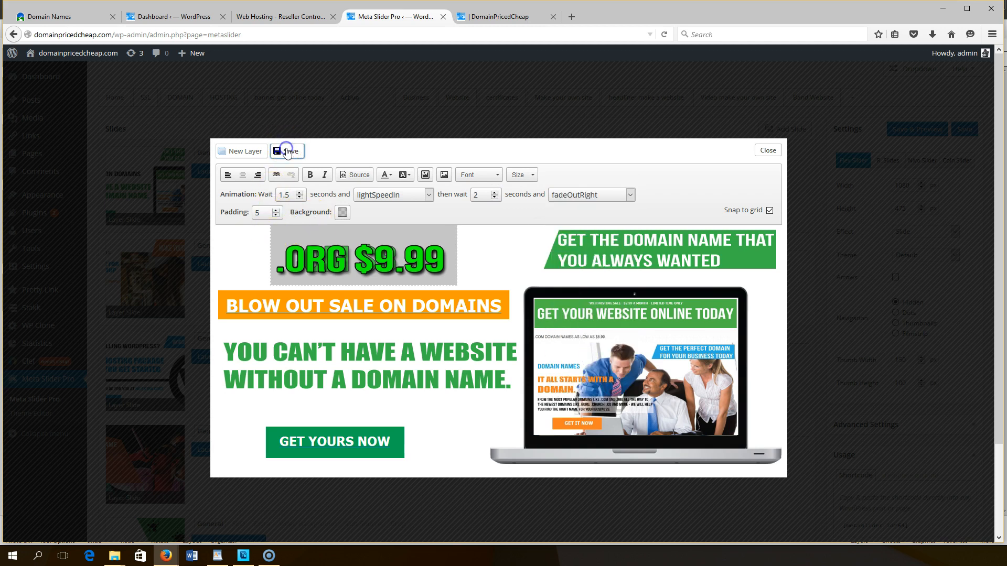
Insert the me.png image from the media library into the current .ORG $9.99 layer.
left_click(427, 176)
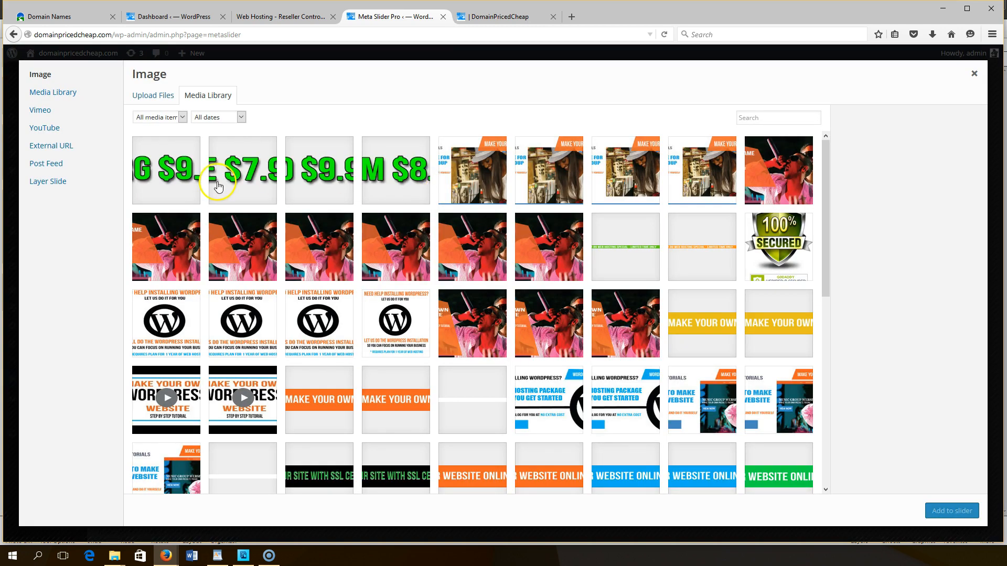
left_click(246, 169)
left_click(917, 482)
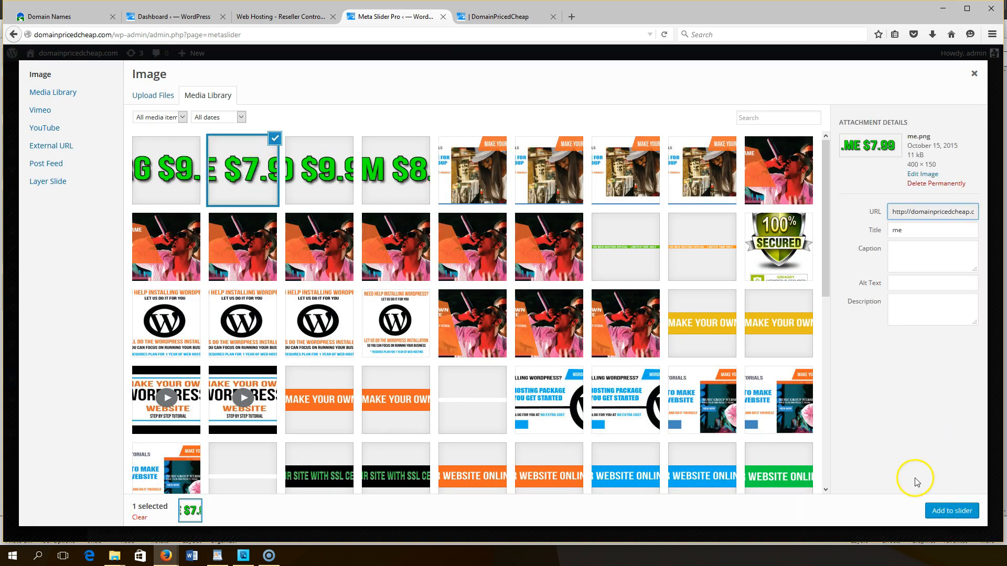
left_click(942, 511)
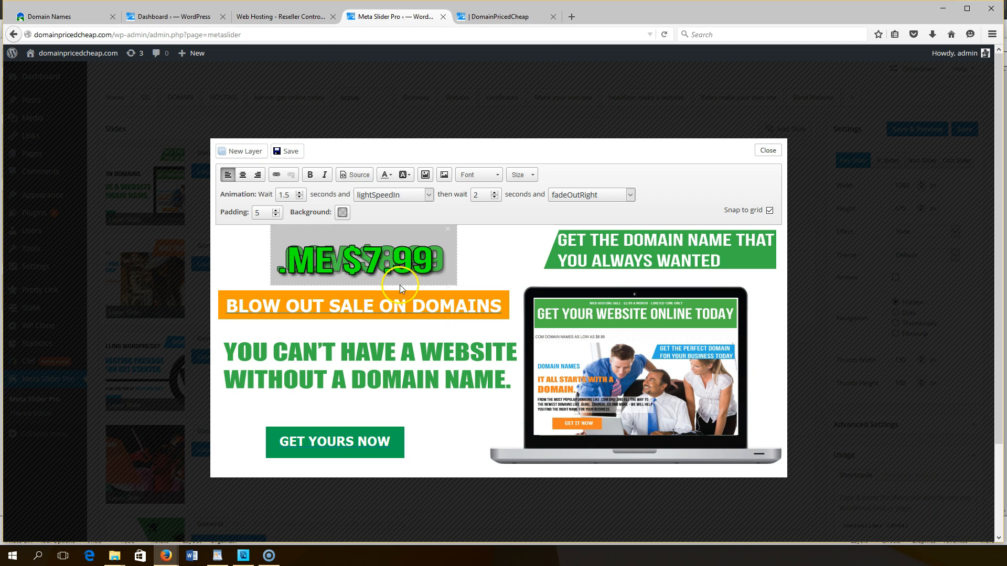
Set the .ME $7.99 layer's entrance delay to 2.5 seconds and exit delay to 3 seconds, and save the slide.
left_click(332, 259)
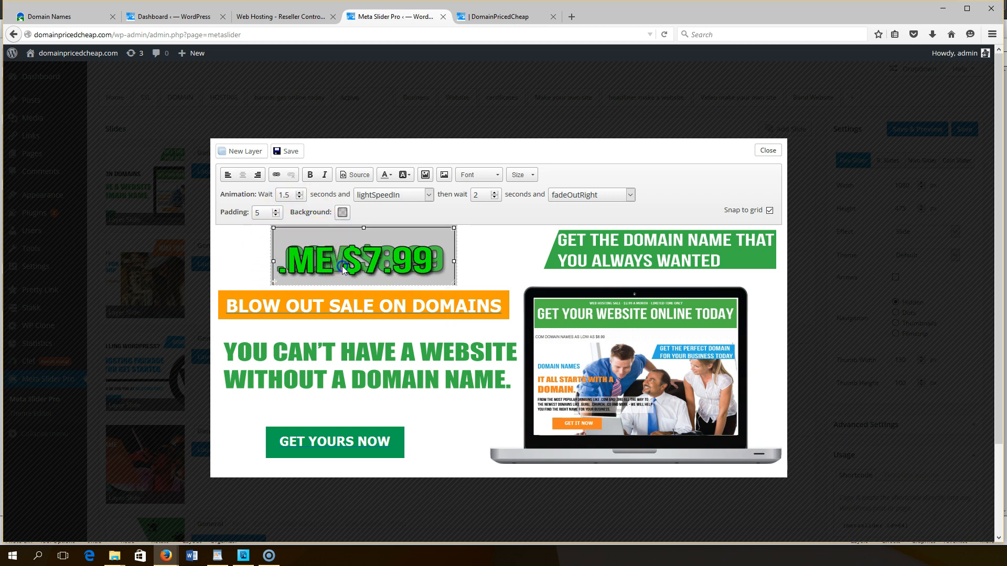
left_click_drag(275, 283, 276, 283)
left_click(299, 193)
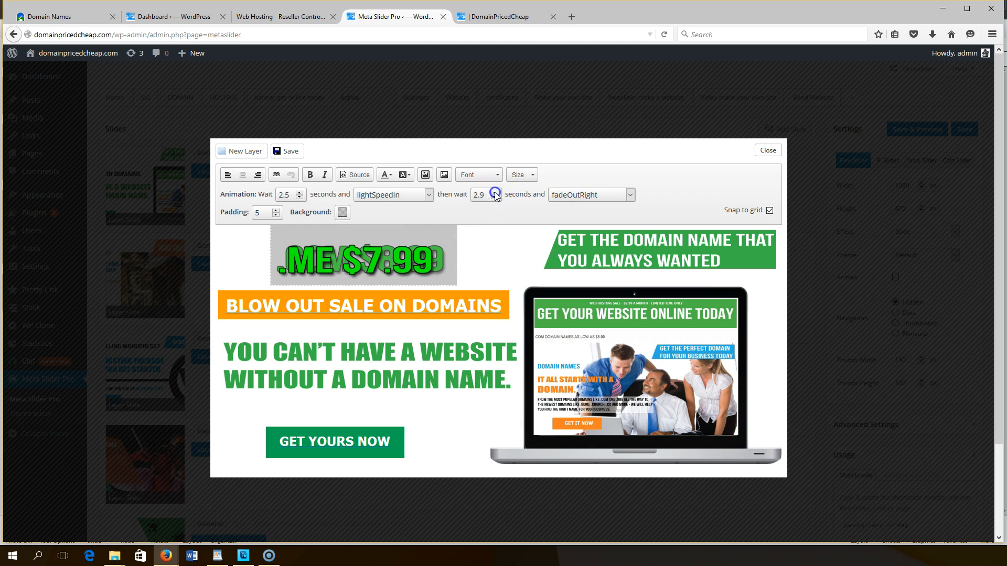
left_click(293, 152)
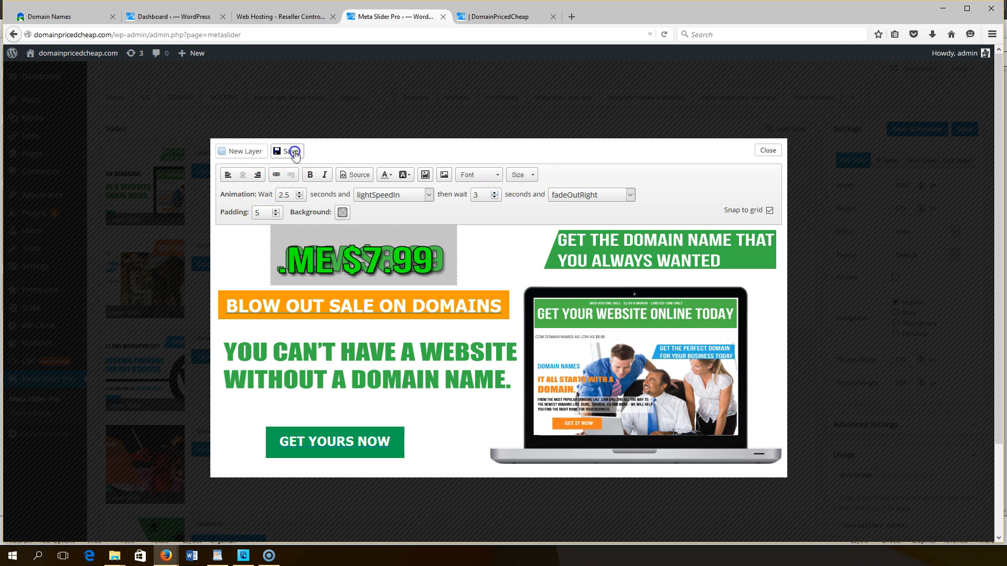
Move the .ME $7.99 layer down below the orange banner and shift the .COM $8.99 image slightly lower.
left_click_drag(275, 278, 273, 363)
left_click(338, 261)
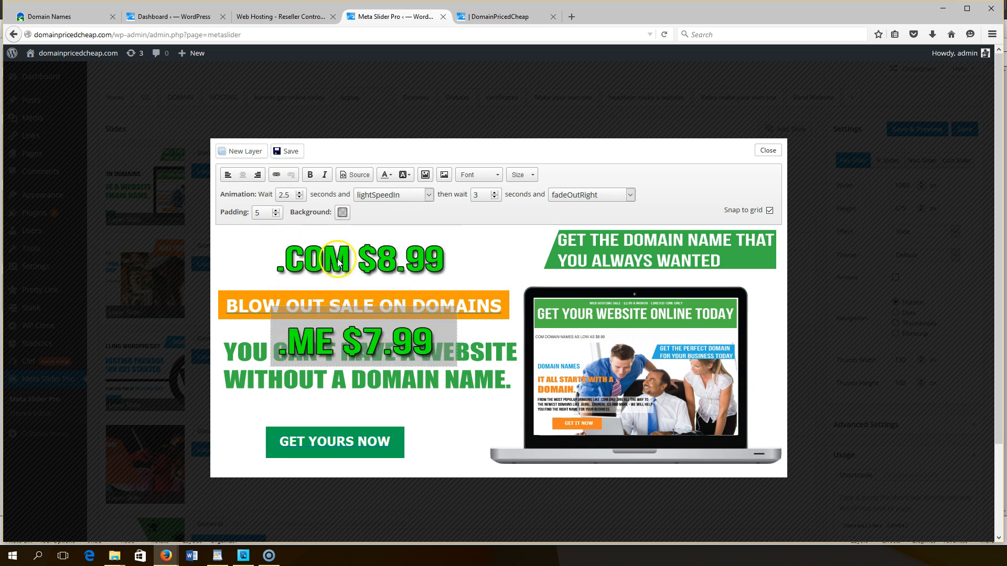
left_click_drag(351, 250, 351, 260)
Remove the .ME $7.99 image and delete the layer that contained it.
left_click(388, 355)
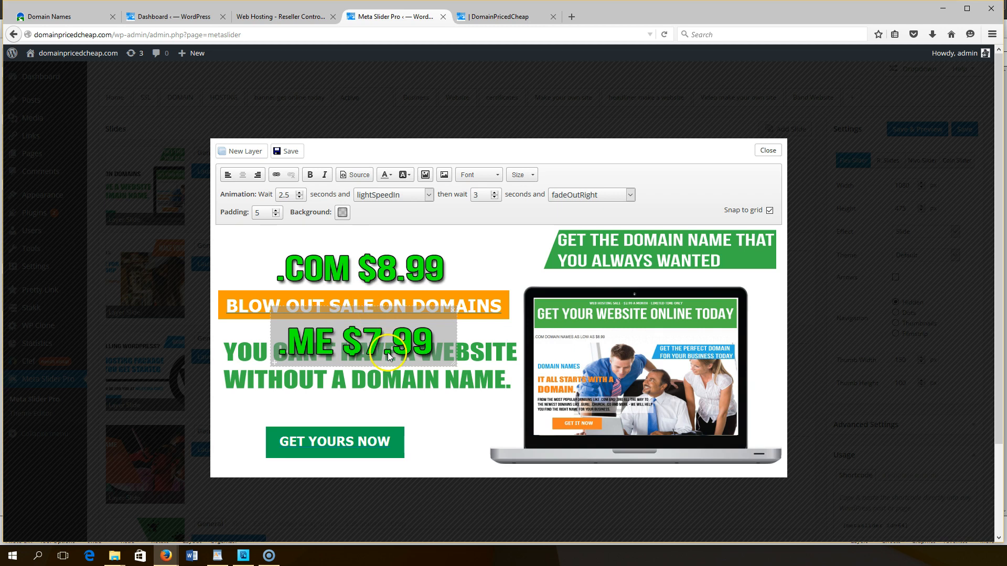
left_click(375, 333)
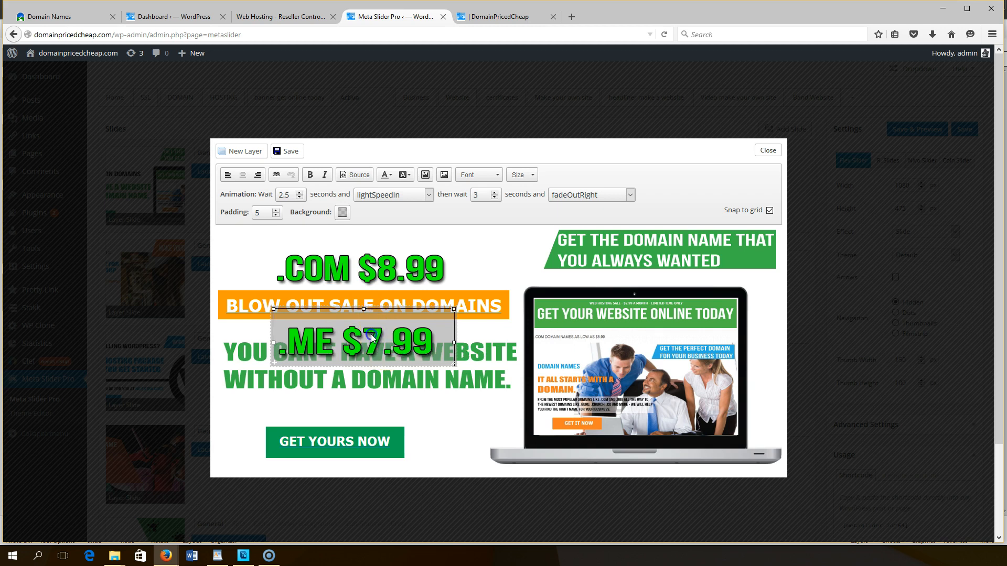
left_click_drag(372, 335, 359, 356)
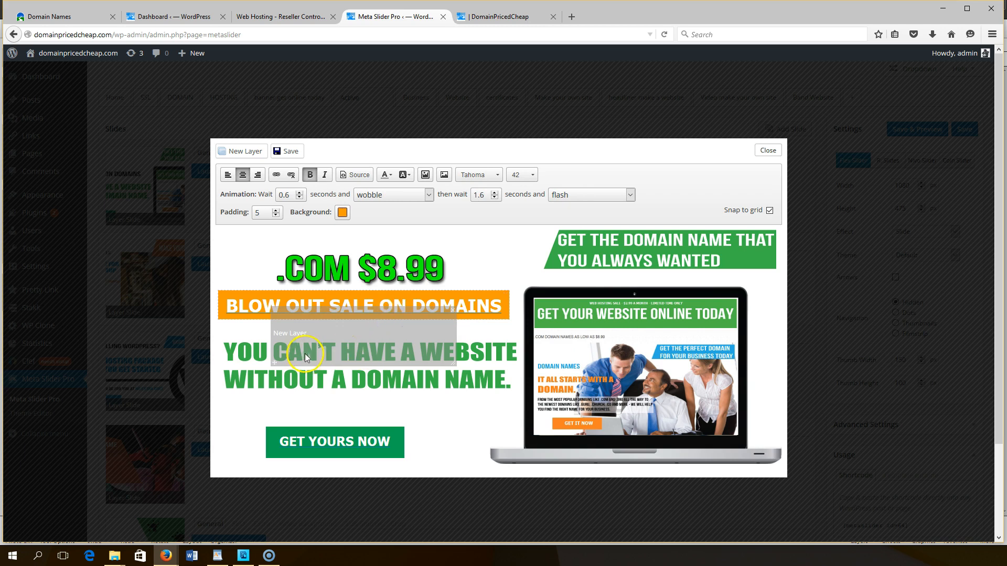
left_click(277, 362)
left_click(454, 310)
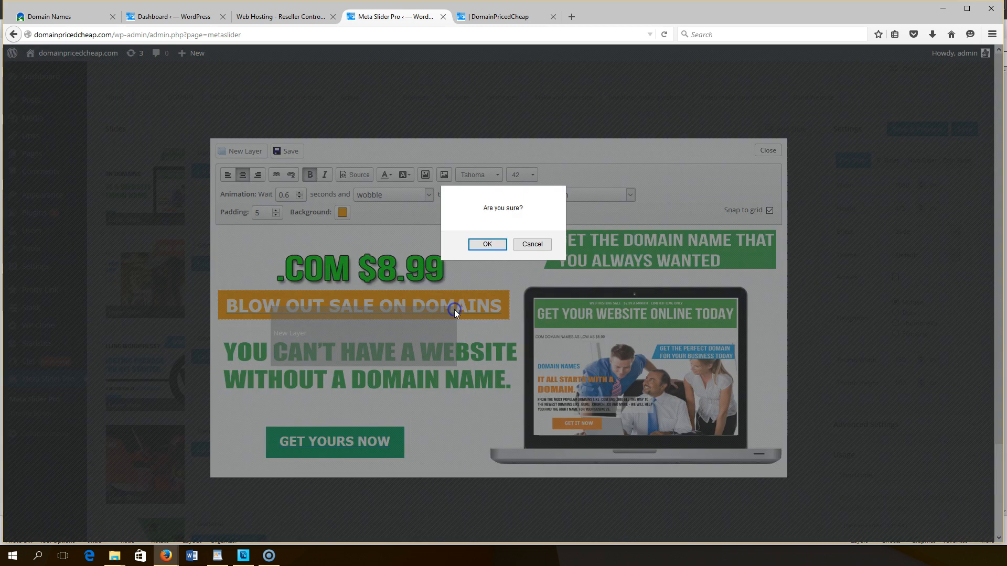
left_click(489, 246)
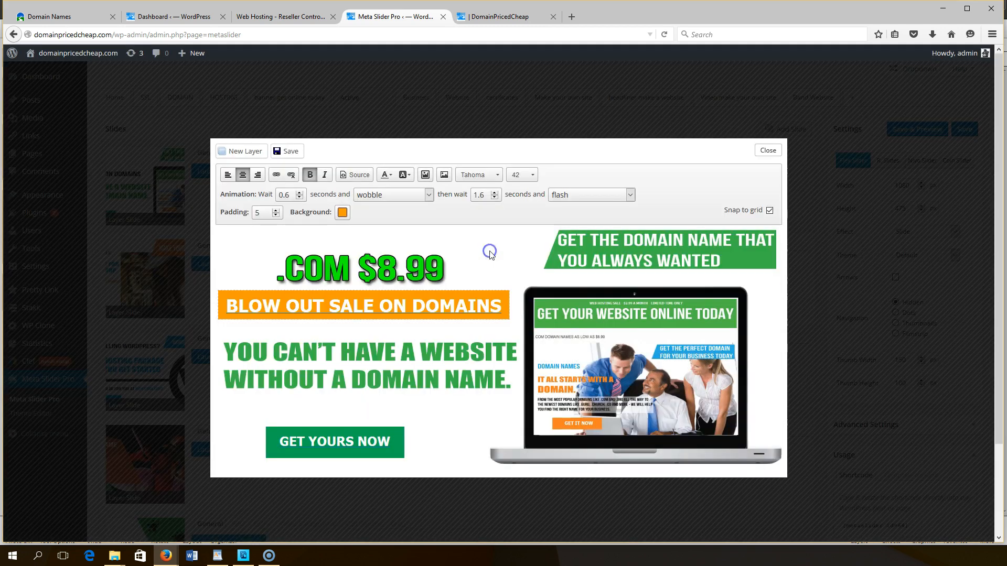
Delete the .COM $8.99 image from its transparent layer above the orange banner.
left_click(384, 273)
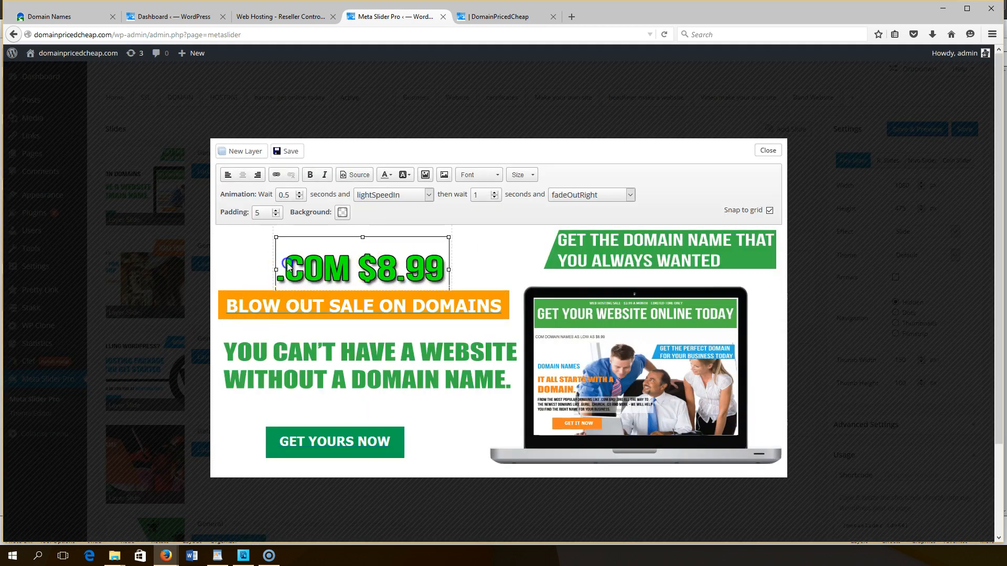
double_click(288, 263)
left_click(584, 415)
left_click(400, 283)
key("Delete")
left_click(404, 273)
left_click(434, 285)
left_click(447, 274)
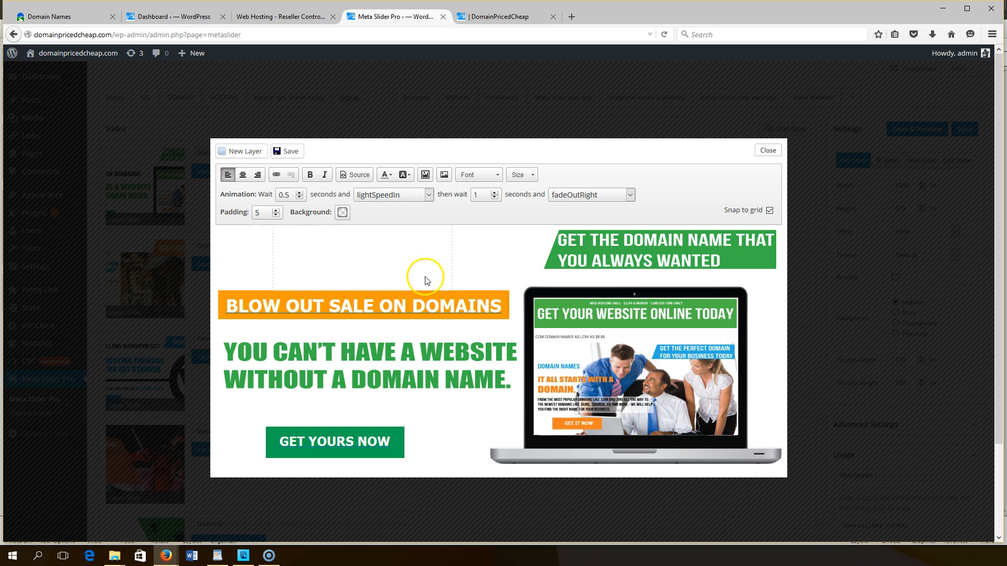
Give the emptied .COM layer a dark black background and delete the layer.
left_click(345, 214)
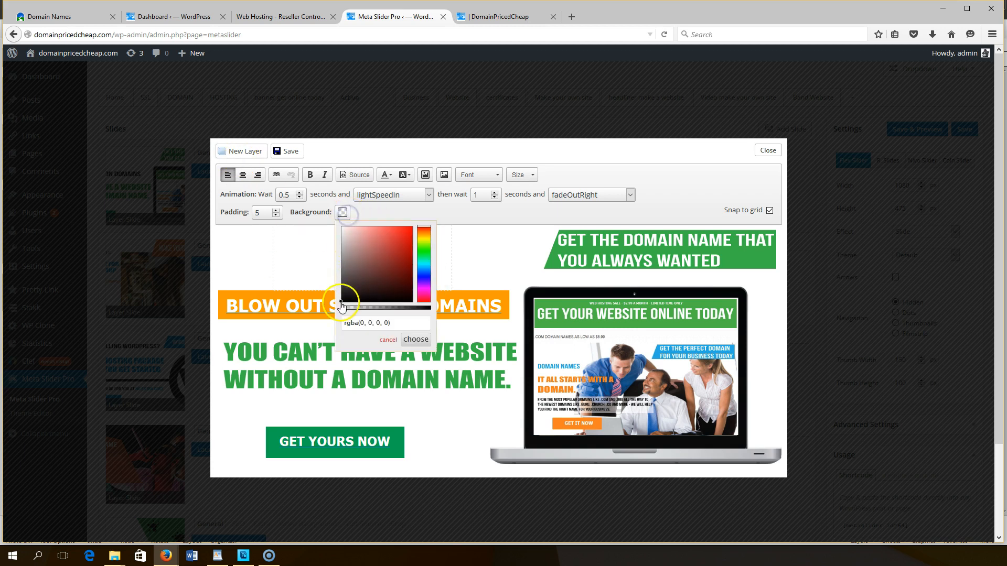
left_click_drag(345, 308, 421, 309)
left_click(416, 339)
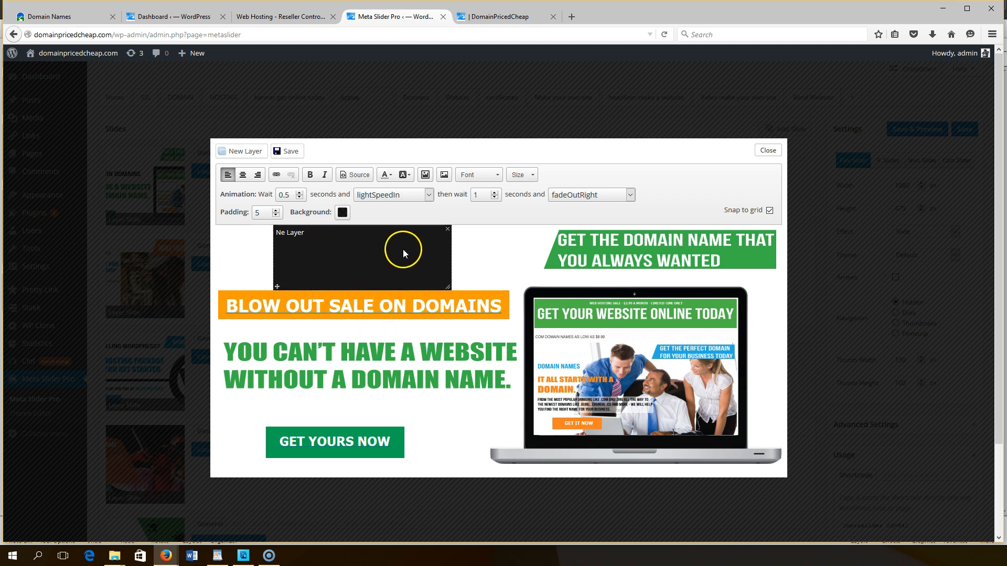
left_click(448, 229)
left_click(485, 246)
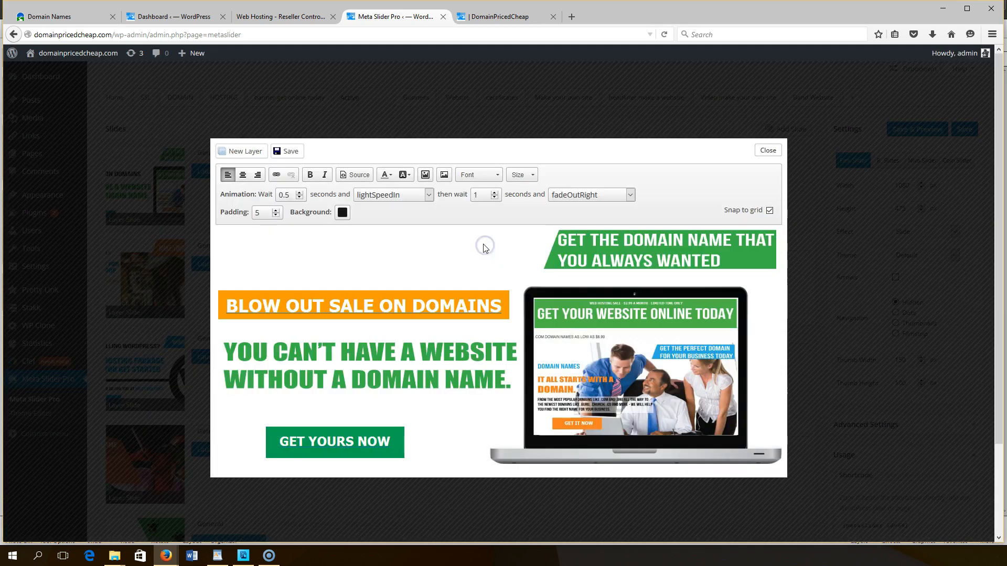
left_click(469, 244)
Add a new layer to the slide and clear its placeholder text.
left_click(255, 157)
left_click(255, 154)
left_click(267, 235)
left_click_drag(265, 235, 220, 240)
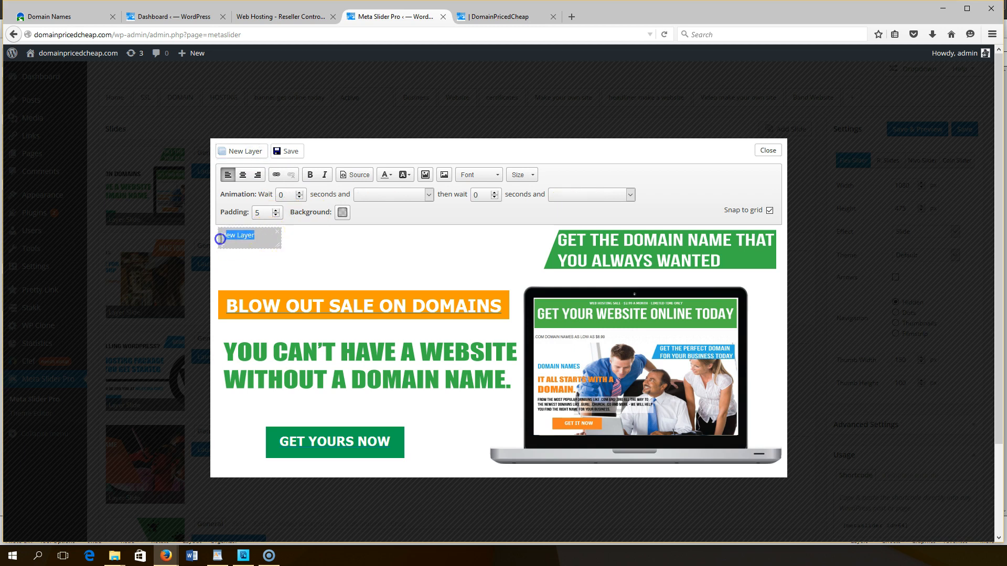
key("BackSpace")
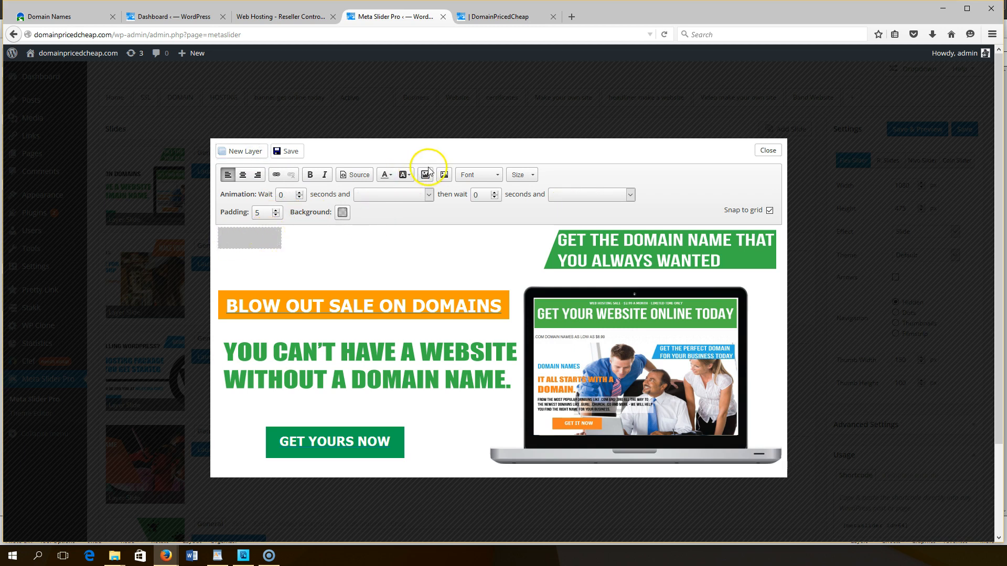
Insert the .COM $8.99 image from the media library into the new empty layer.
left_click(443, 174)
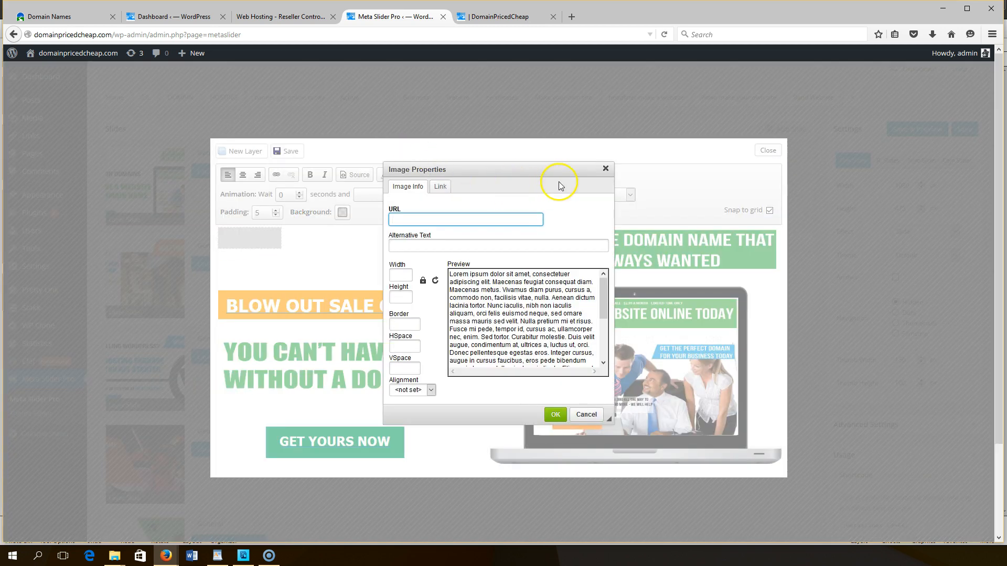
left_click(605, 169)
left_click(425, 176)
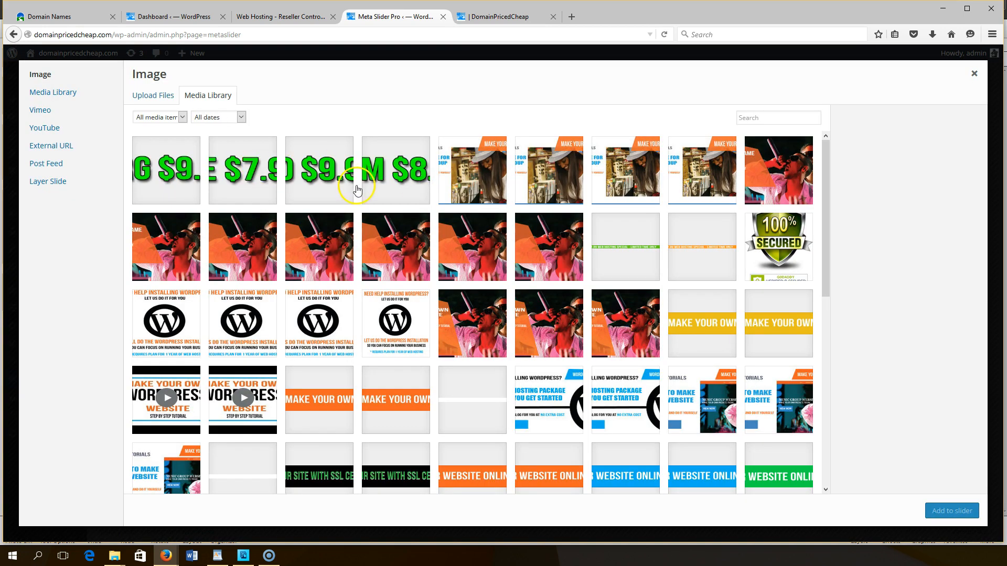
left_click(390, 184)
left_click(959, 509)
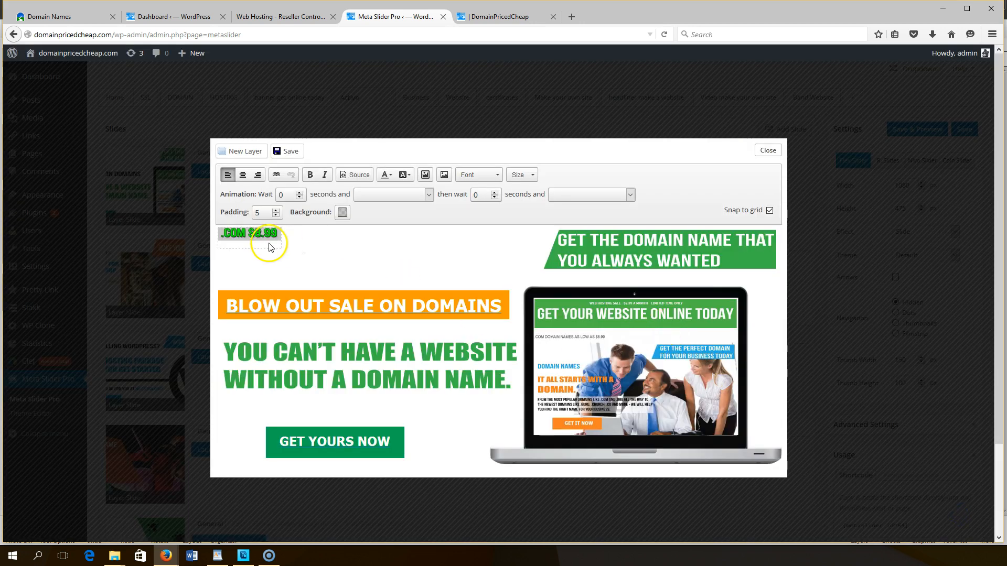
Enlarge the .COM $8.99 layer and place it centred just above the orange BLOW OUT SALE ON DOMAINS banner.
left_click_drag(281, 248, 390, 281)
left_click_drag(224, 283, 288, 281)
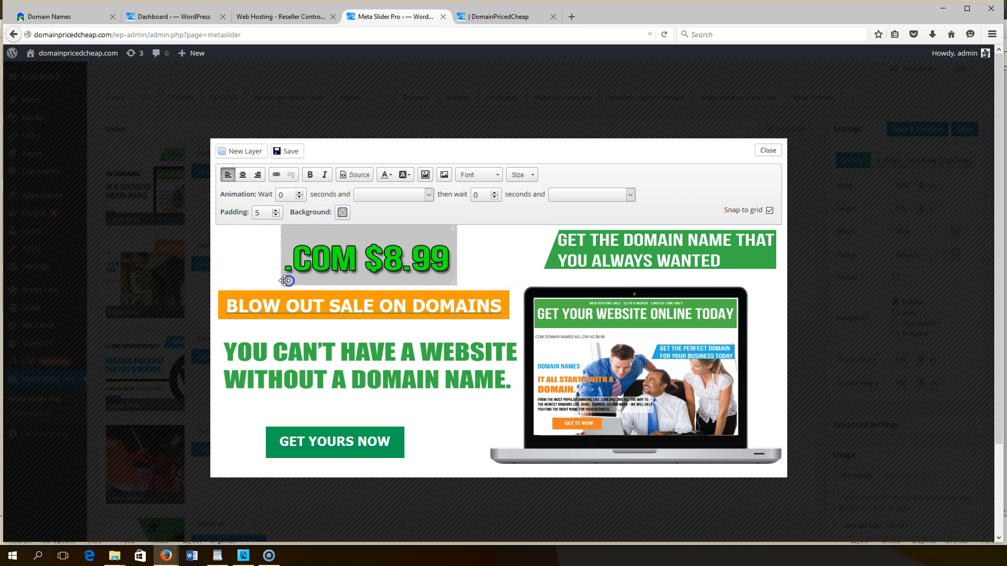
left_click_drag(457, 285, 441, 288)
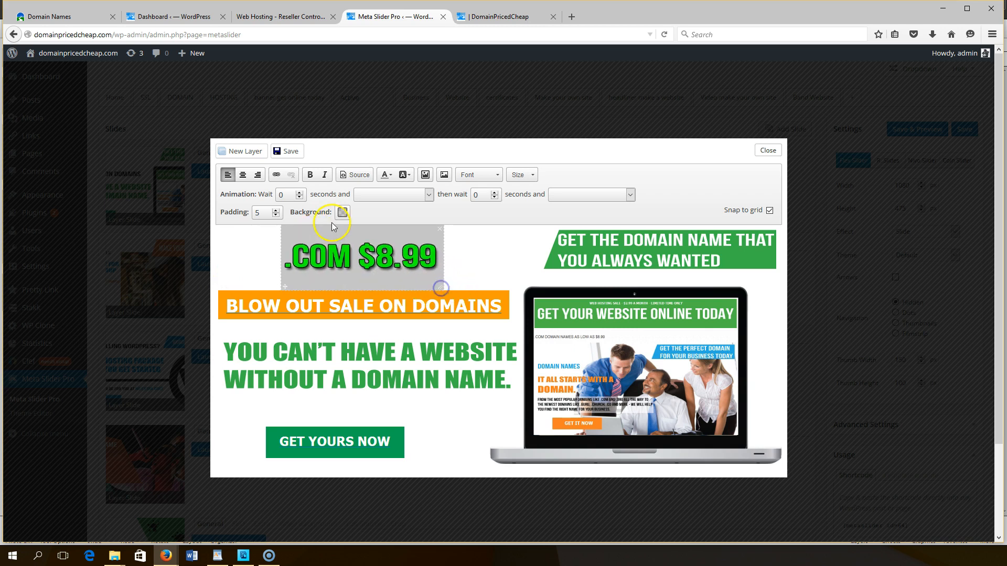
Make the background of the .COM $8.99 layer fully transparent.
left_click(342, 212)
left_click_drag(382, 307, 339, 316)
left_click(416, 340)
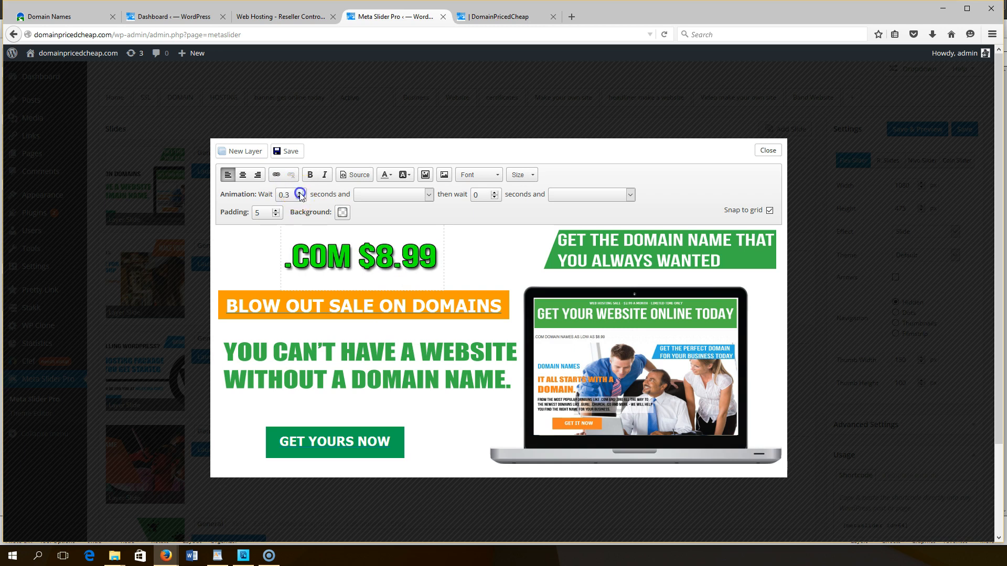
Set the .COM $8.99 layer to wait 0.5 seconds and enter with the lightSpeedIn animation.
left_click(428, 194)
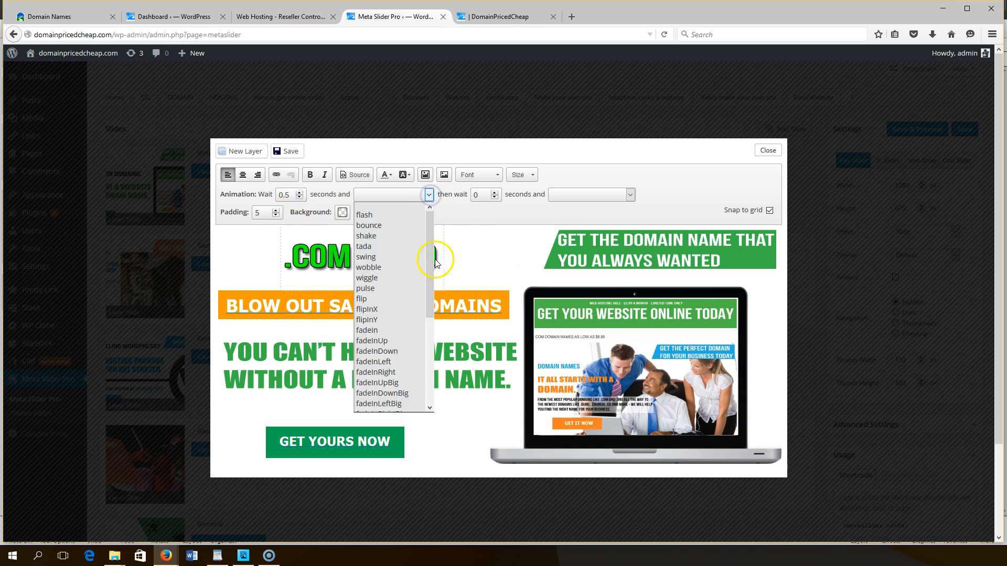
scroll(428, 277, "down", 1)
left_click_drag(427, 275, 428, 357)
left_click(404, 389)
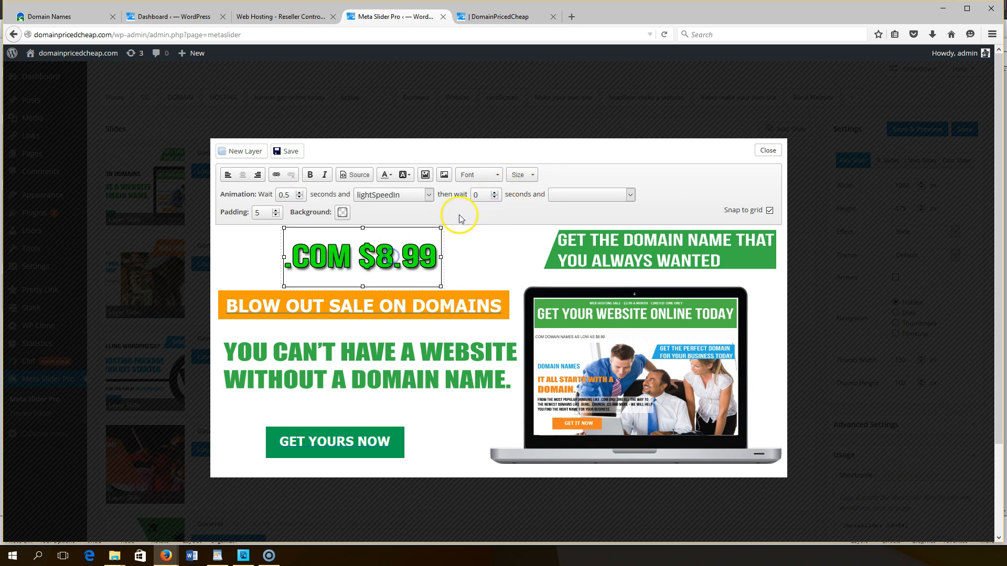
Set the .COM $8.99 layer to wait 1 second and exit with the fadeOutRight animation.
left_click(495, 192)
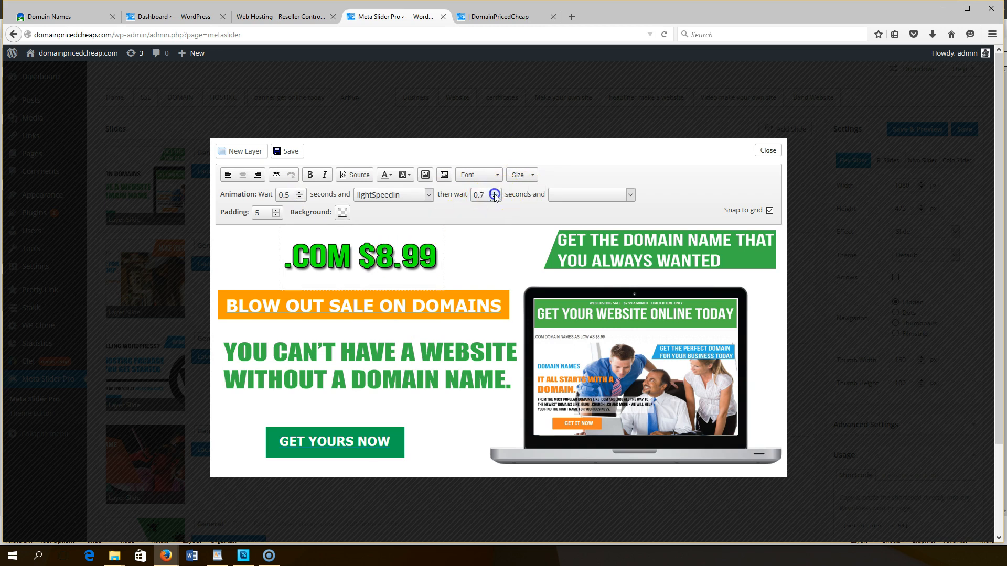
left_click(616, 198)
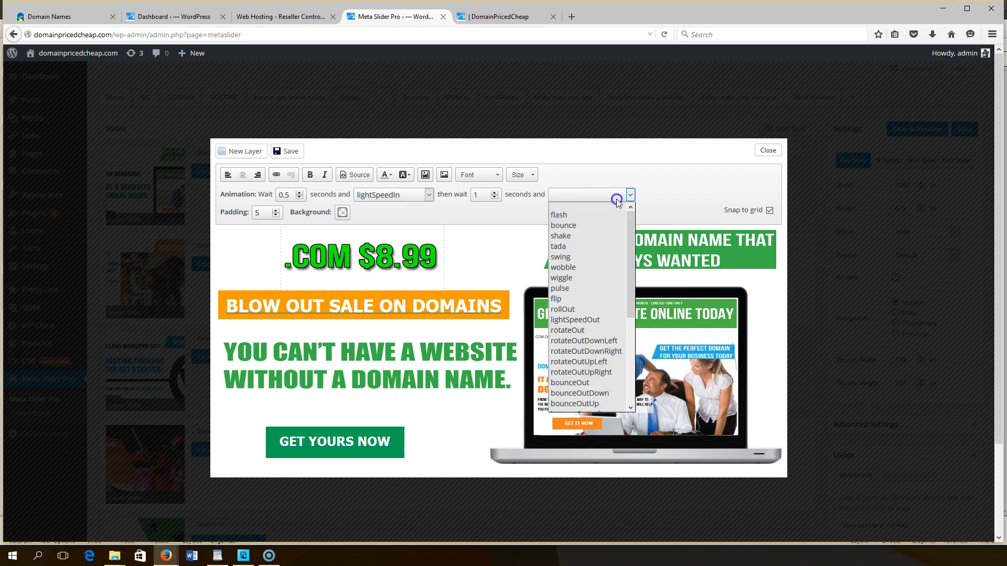
left_click_drag(628, 271, 631, 415)
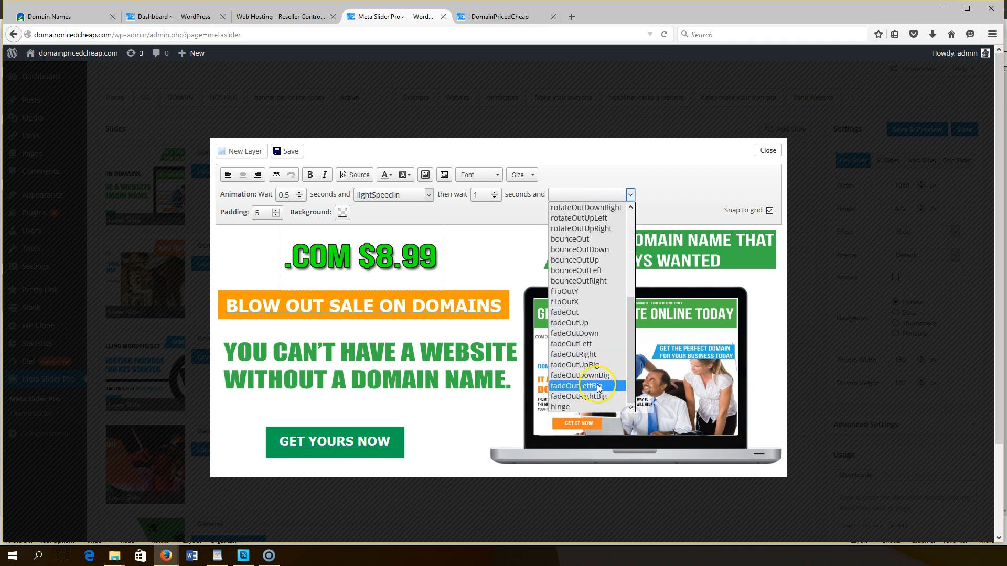
left_click(595, 354)
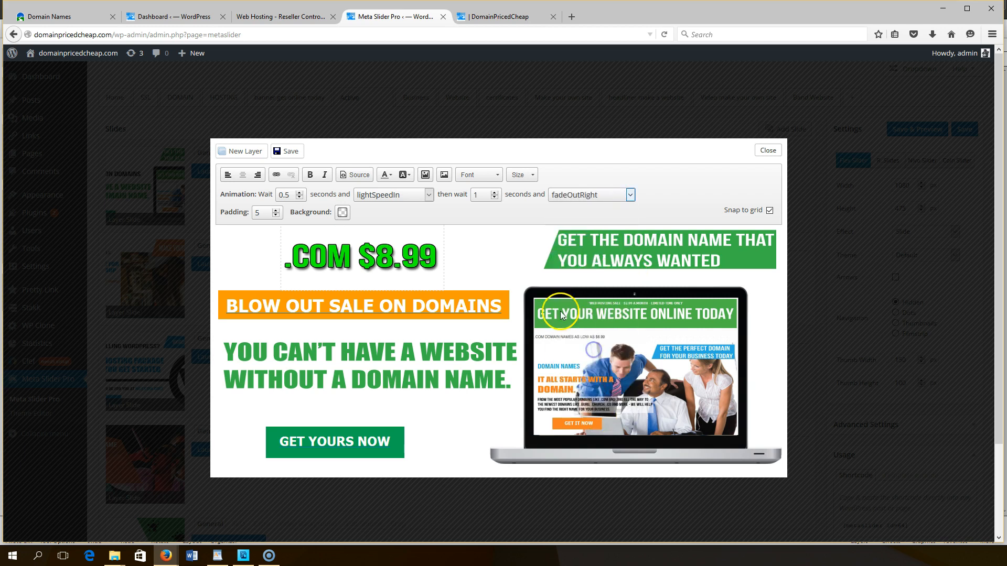
Save the slide and add a new layer containing the org.png image from the media library in place of its text.
left_click(285, 150)
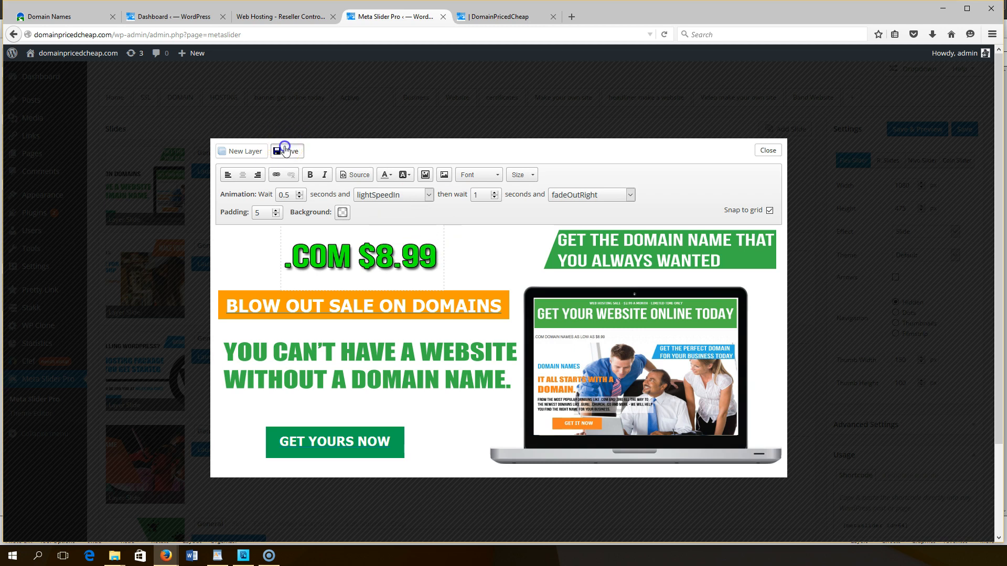
left_click(242, 151)
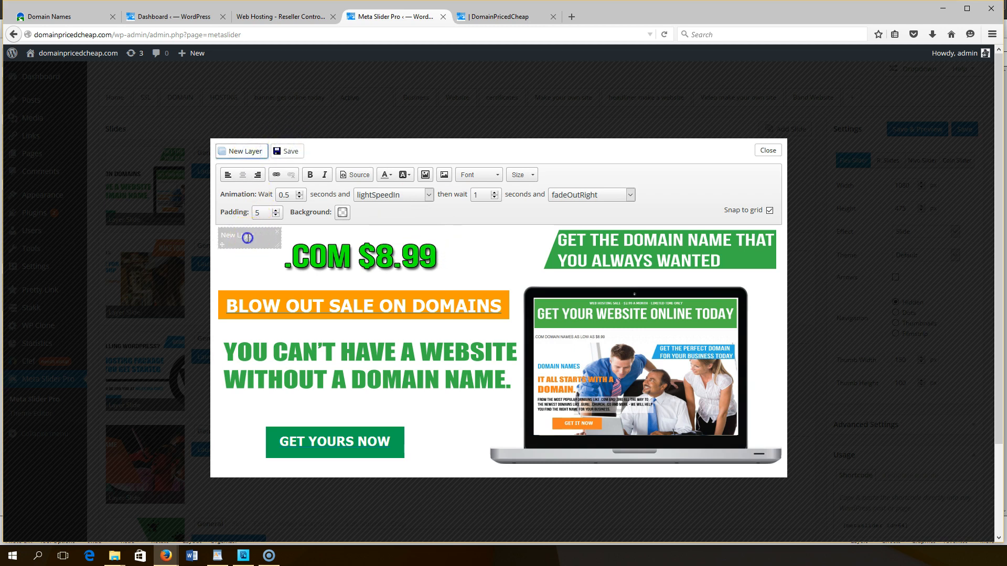
left_click(231, 244)
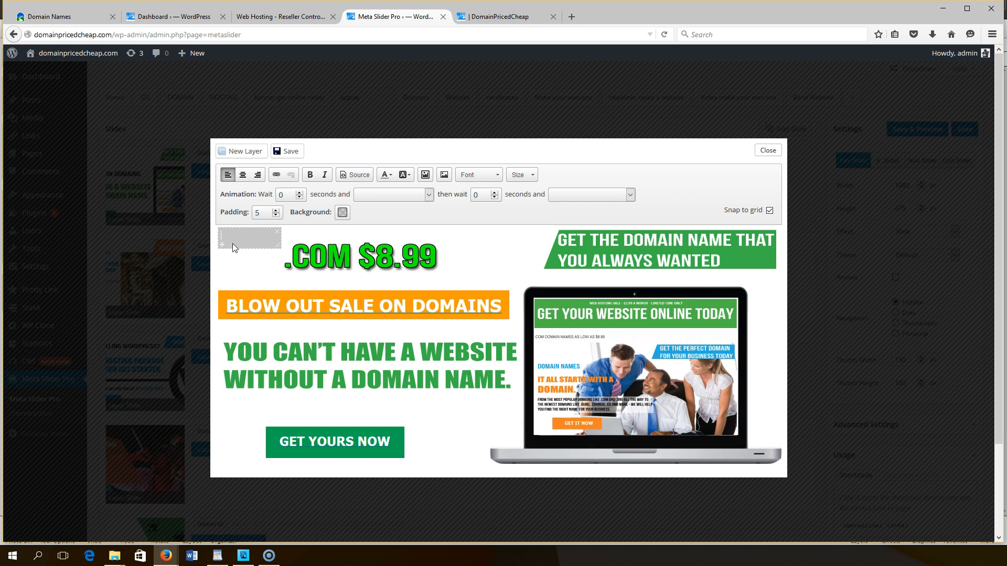
left_click(421, 179)
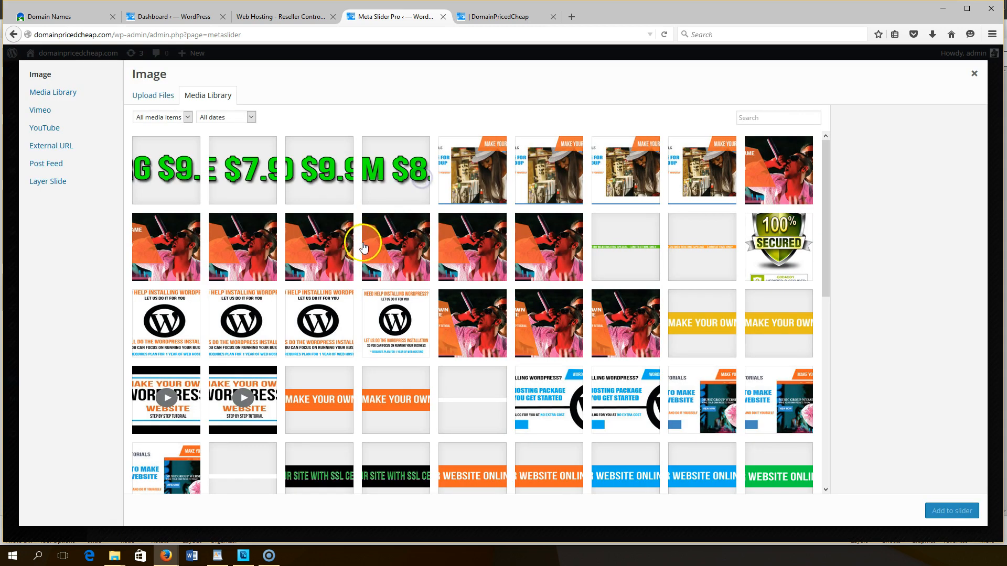
left_click(189, 183)
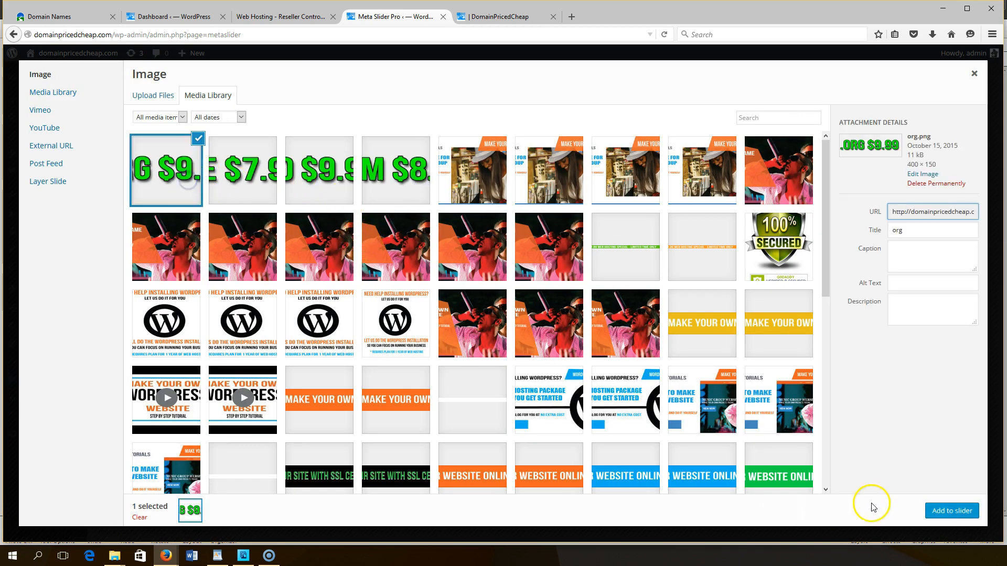
left_click(933, 518)
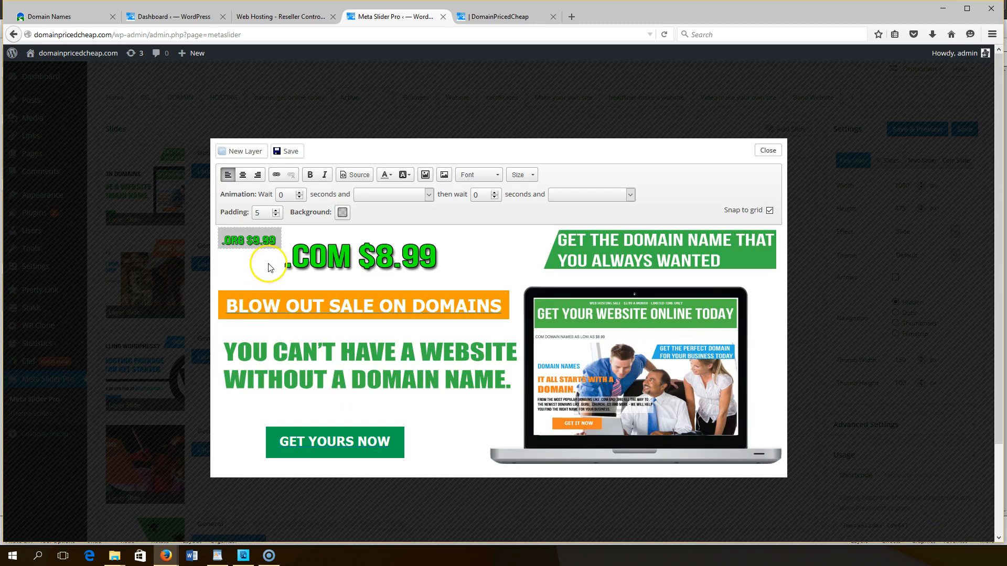
Enlarge the .ORG $9.99 layer and position it directly over the .COM $8.99 layer, matching its size.
left_click_drag(283, 247, 377, 285)
left_click_drag(226, 283, 286, 278)
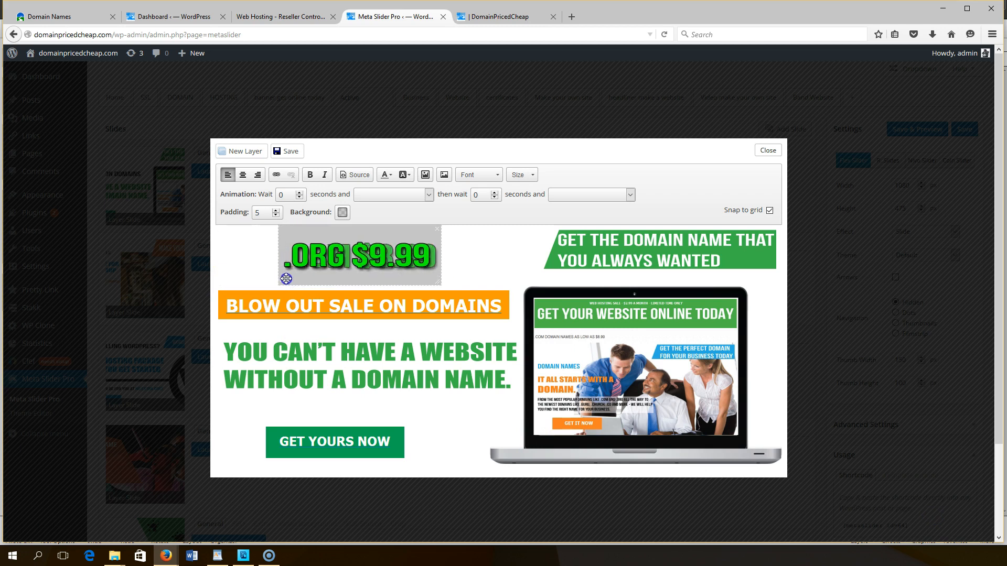
left_click_drag(441, 285, 446, 283)
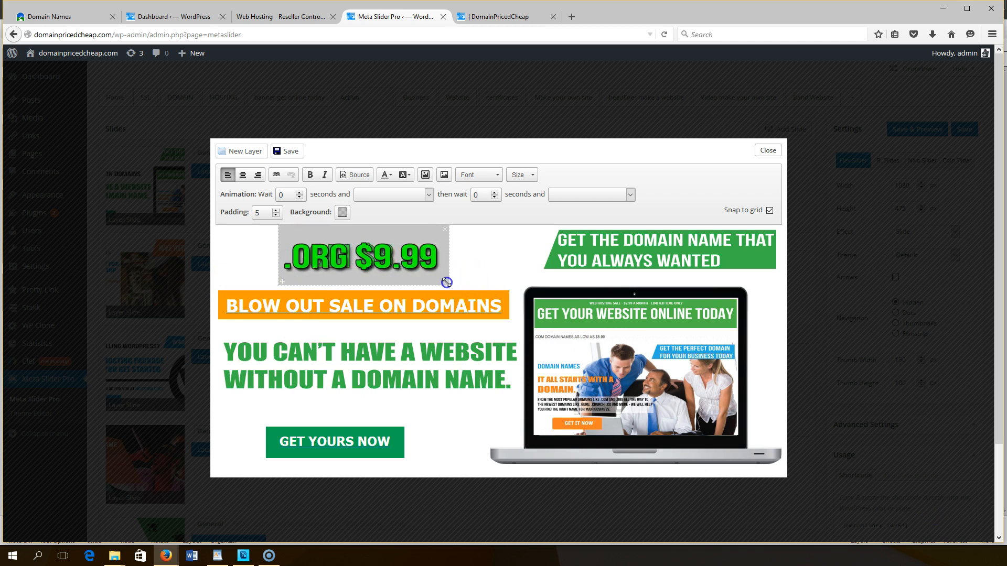
Set the .ORG $9.99 layer to enter after 1.5 seconds with the lightSpeedIn animation.
left_click(303, 256)
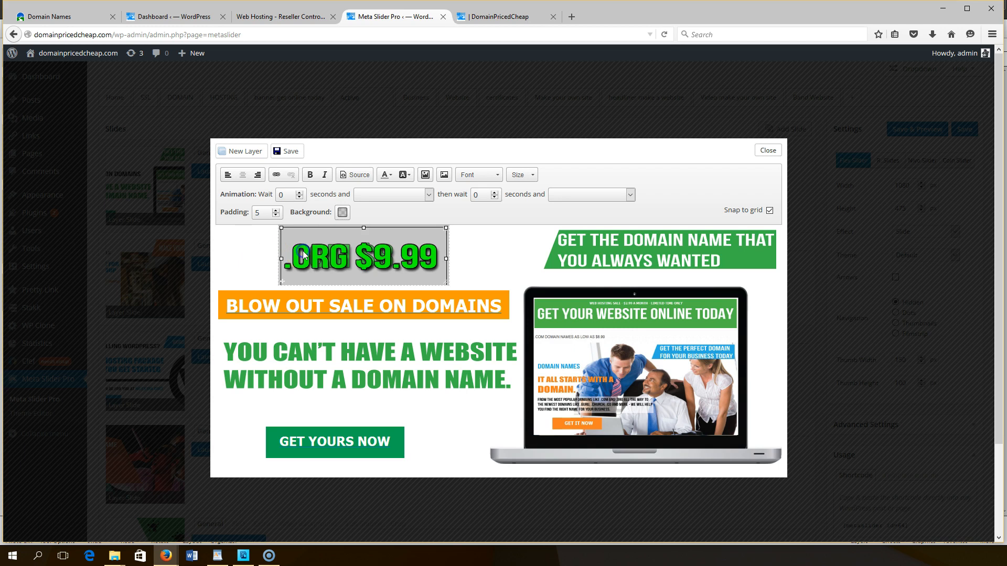
left_click(300, 192)
left_click(300, 193)
left_click(300, 192)
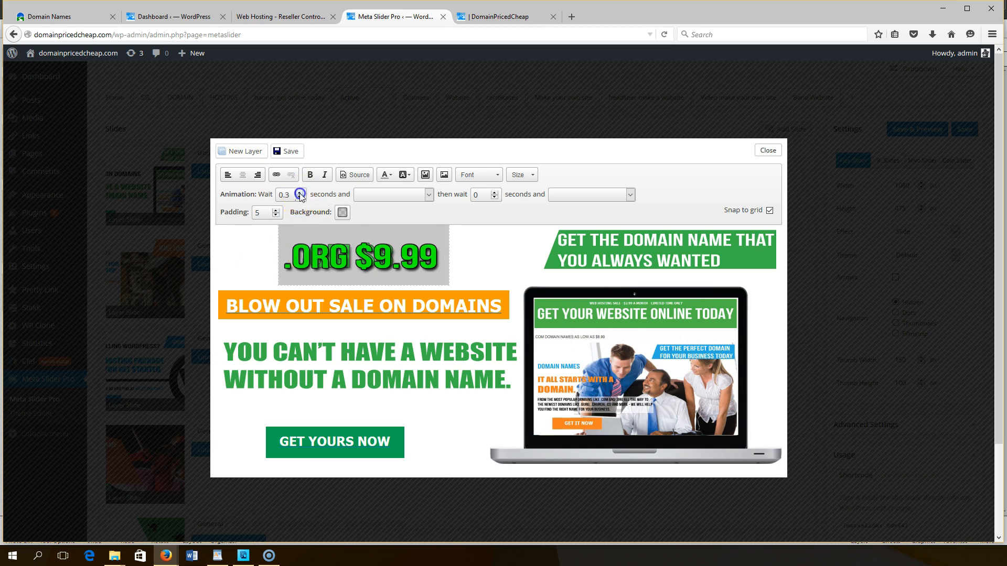
left_click(300, 192)
left_click(300, 192)
left_click(300, 193)
left_click(428, 194)
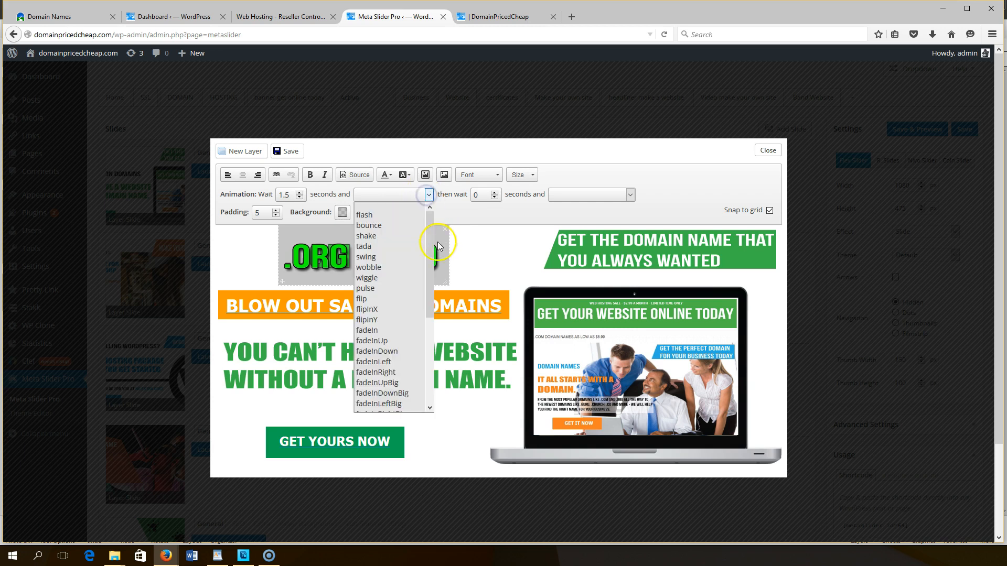
scroll(412, 342, "down", 5)
left_click(400, 383)
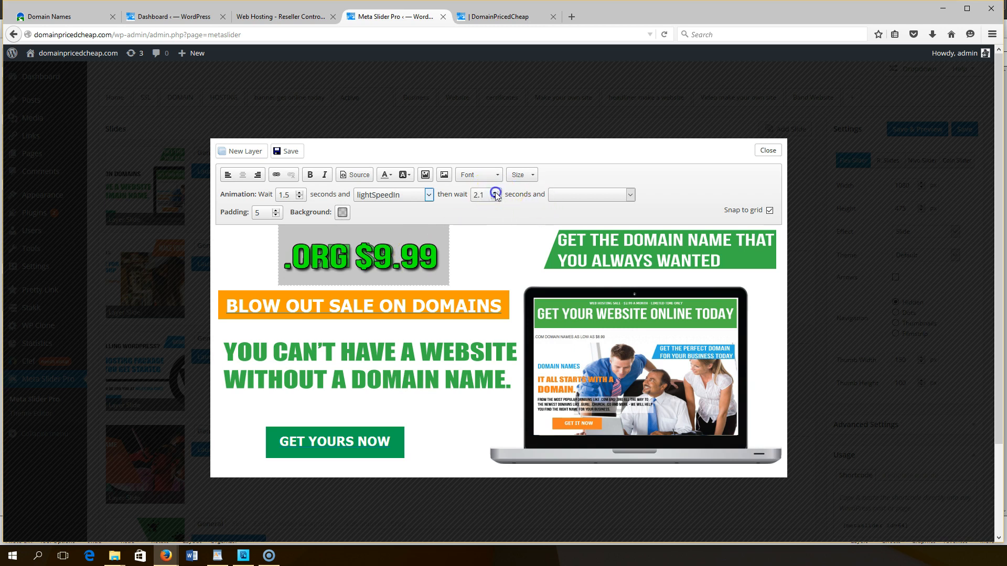
Set the .ORG $9.99 layer to exit after a 2.1 second wait with fadeOutRight, and save the slide.
left_click(630, 195)
scroll(631, 281, "down", 5)
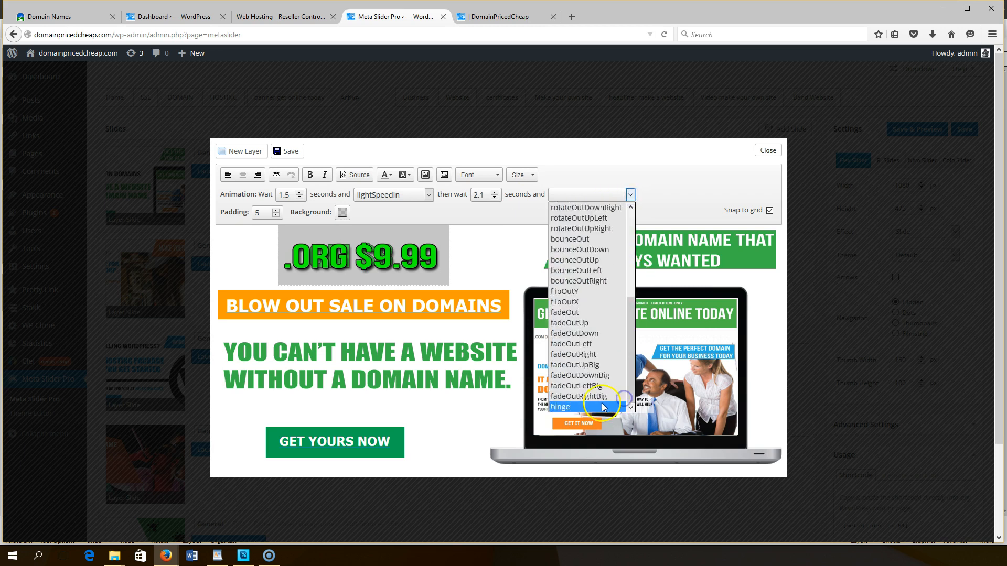
left_click(591, 356)
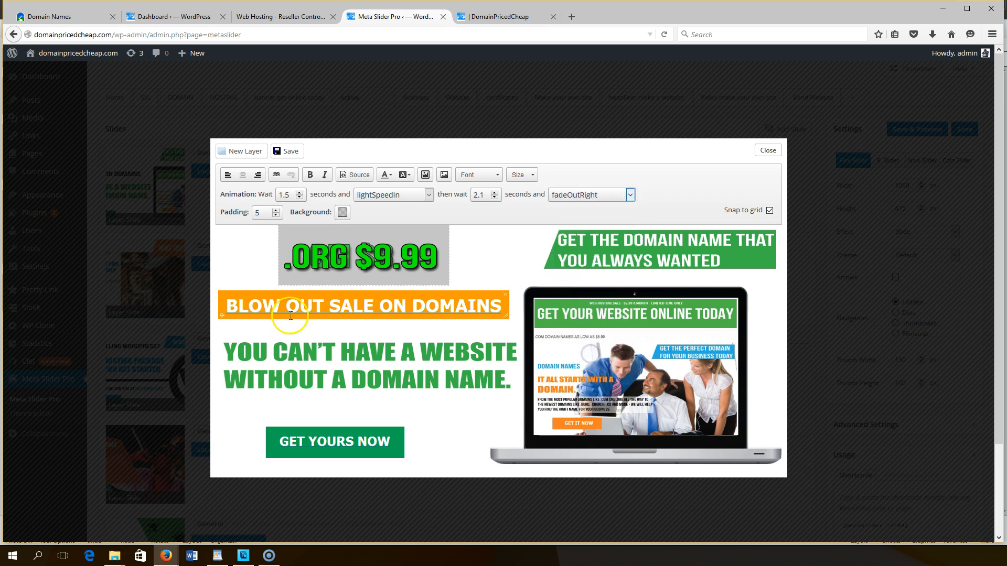
left_click(296, 156)
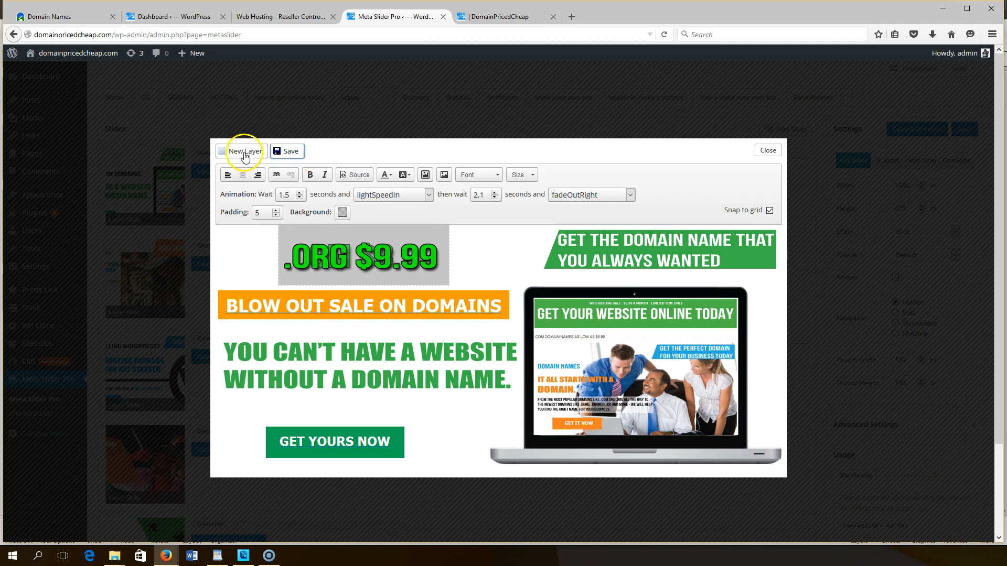
Add another new layer and replace its placeholder text with the me.png image from the media library.
left_click(240, 152)
double_click(237, 233)
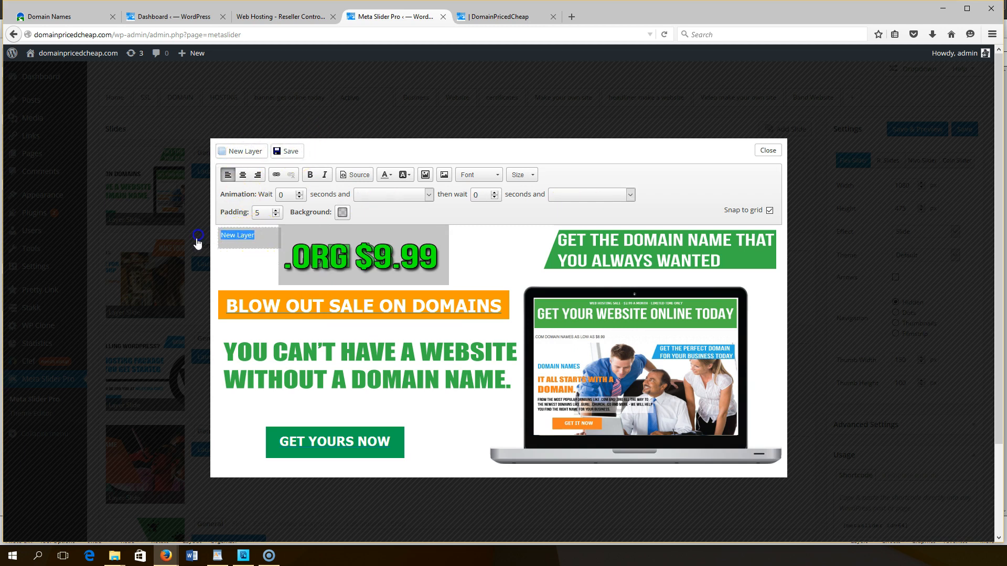
key("BackSpace")
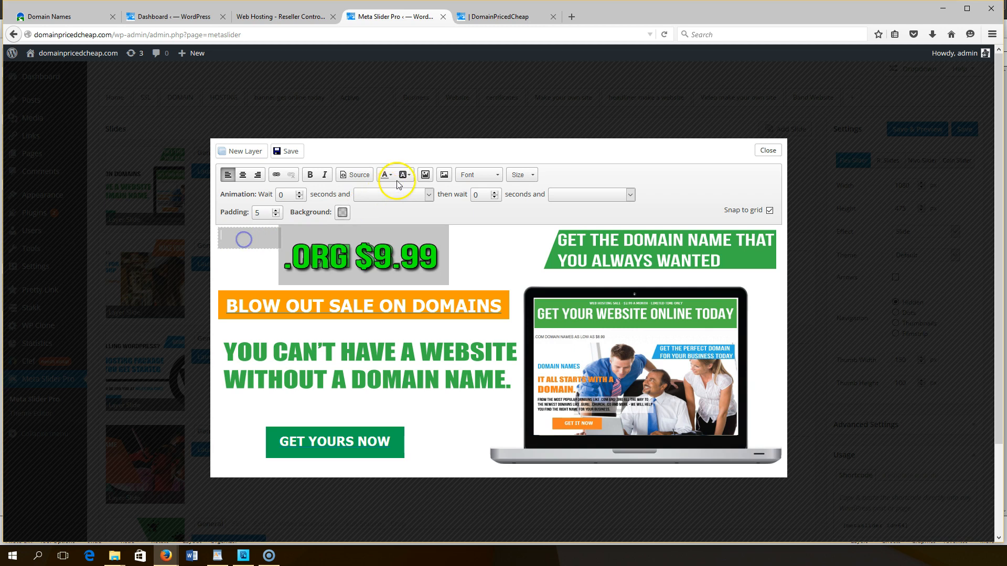
left_click(426, 175)
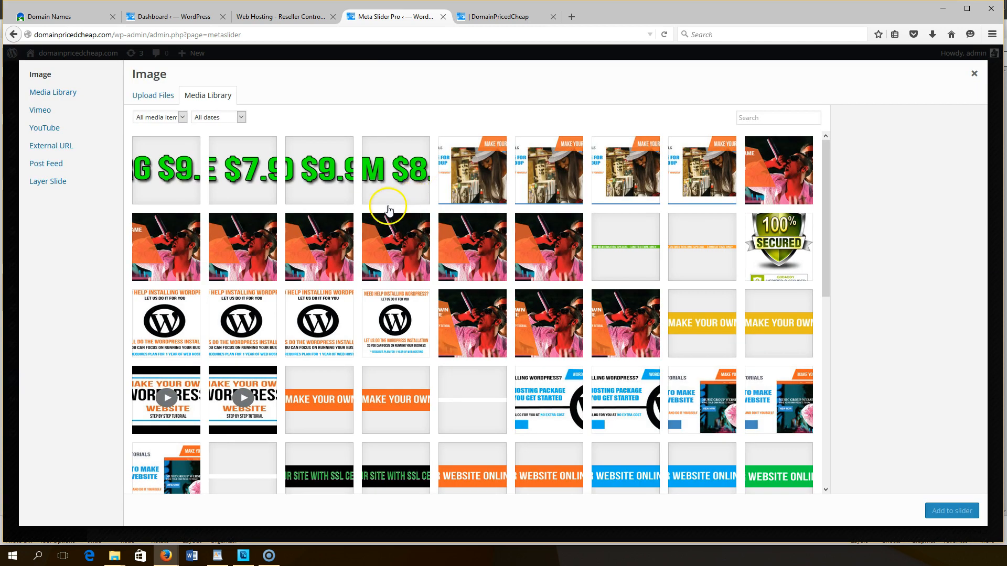
left_click(268, 188)
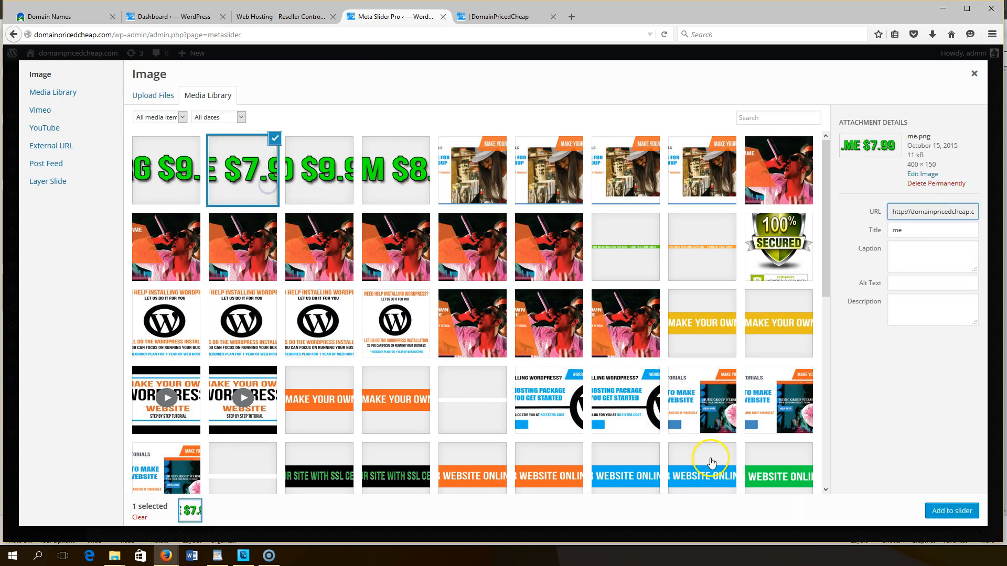
left_click(953, 515)
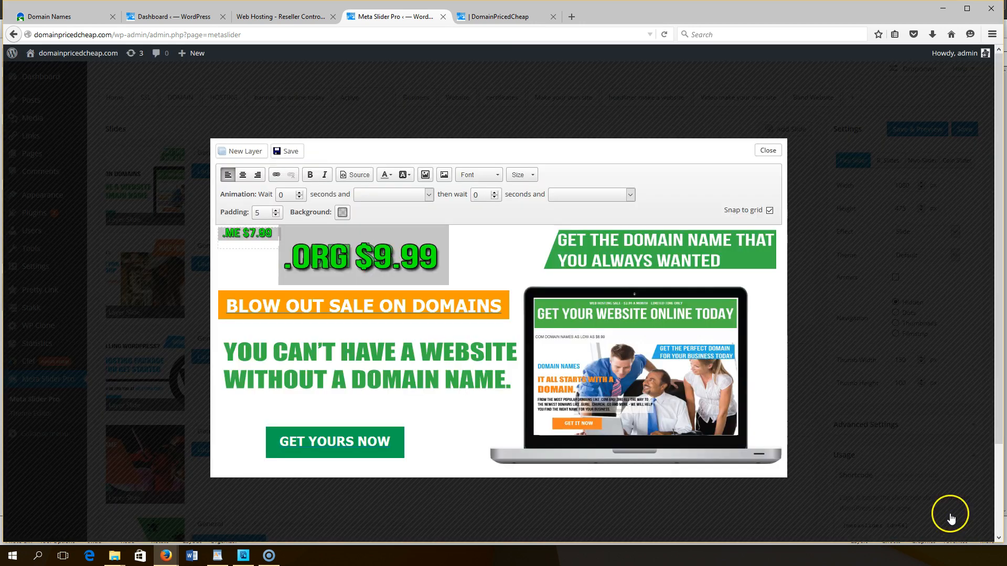
Enlarge the .ME $7.99 layer and position it over the .ORG $9.99 layer.
left_click_drag(297, 256, 398, 271)
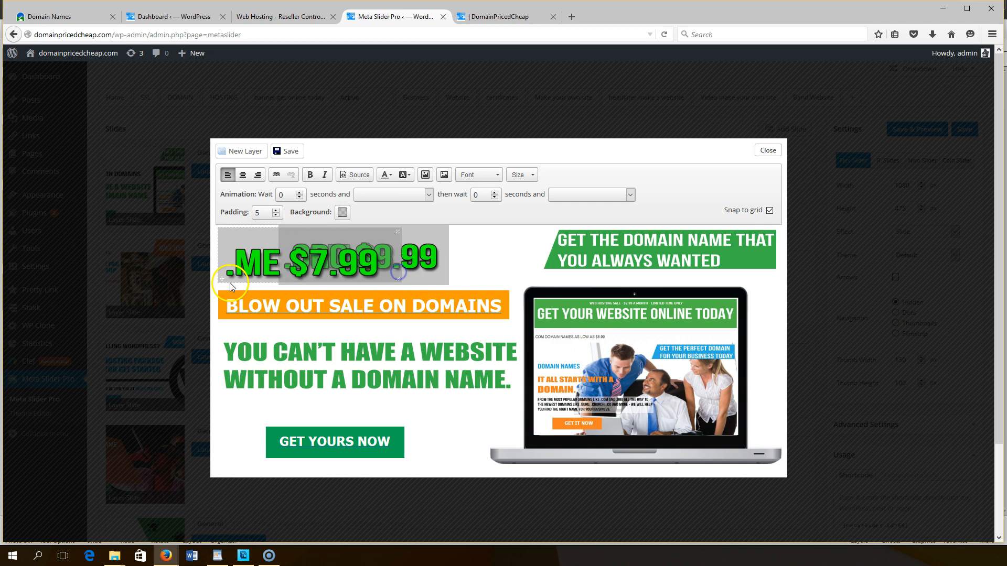
left_click_drag(223, 277, 284, 271)
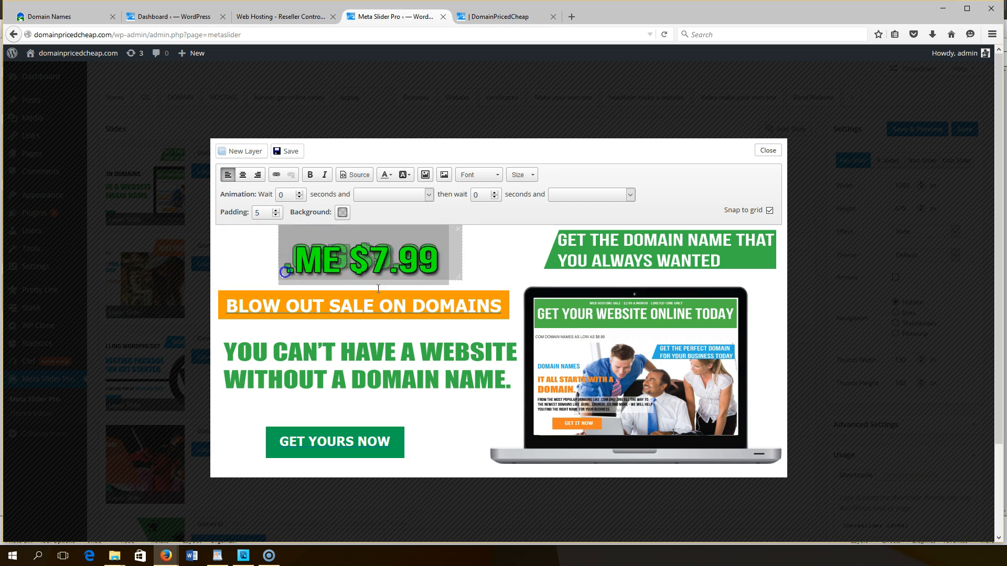
left_click_drag(459, 277, 449, 284)
left_click_drag(282, 281, 287, 280)
Set the .ME $7.99 layer to enter after 2.5 seconds with the lightSpeedIn animation.
left_click(337, 237)
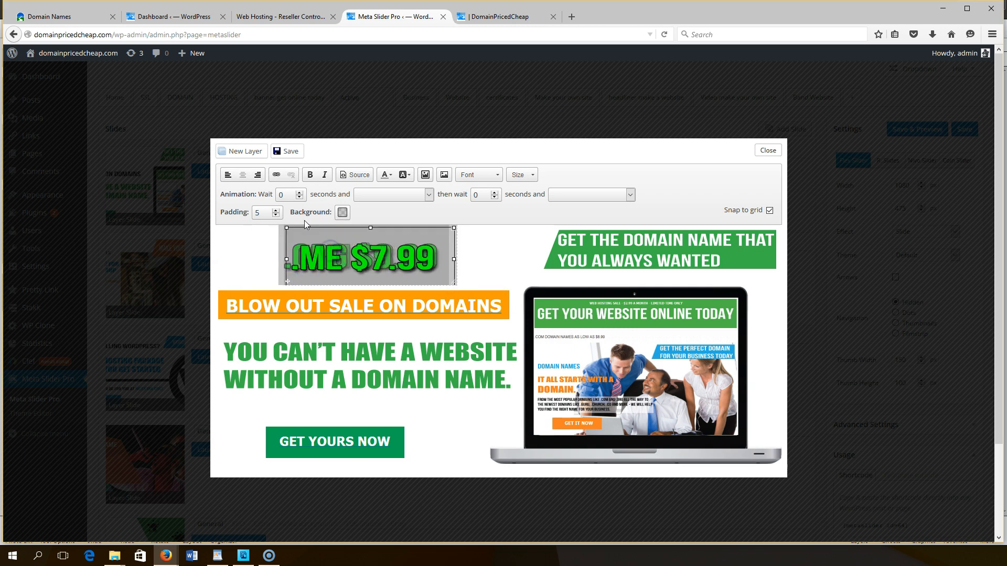
left_click(300, 192)
left_click(300, 192)
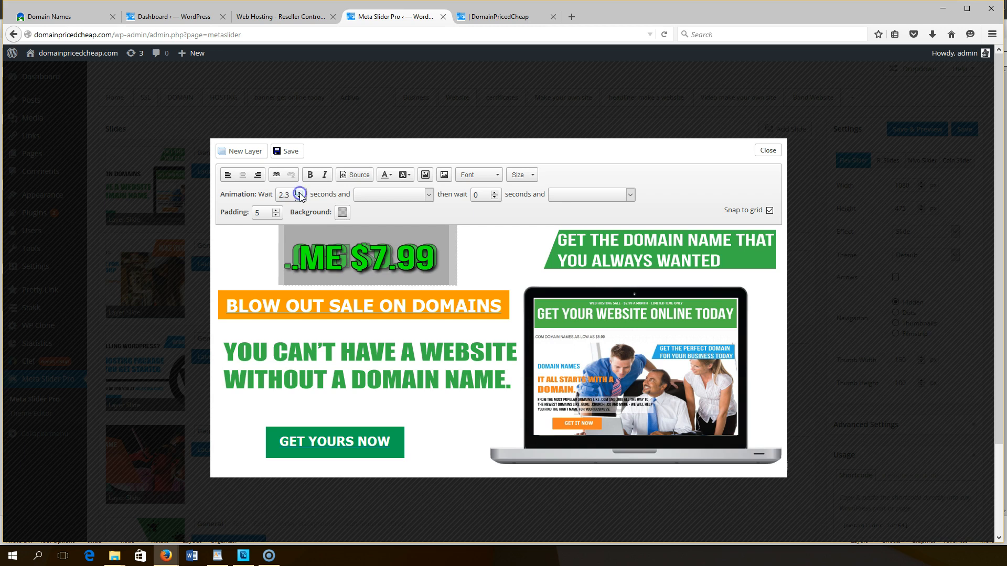
left_click(426, 195)
left_click_drag(430, 260, 435, 359)
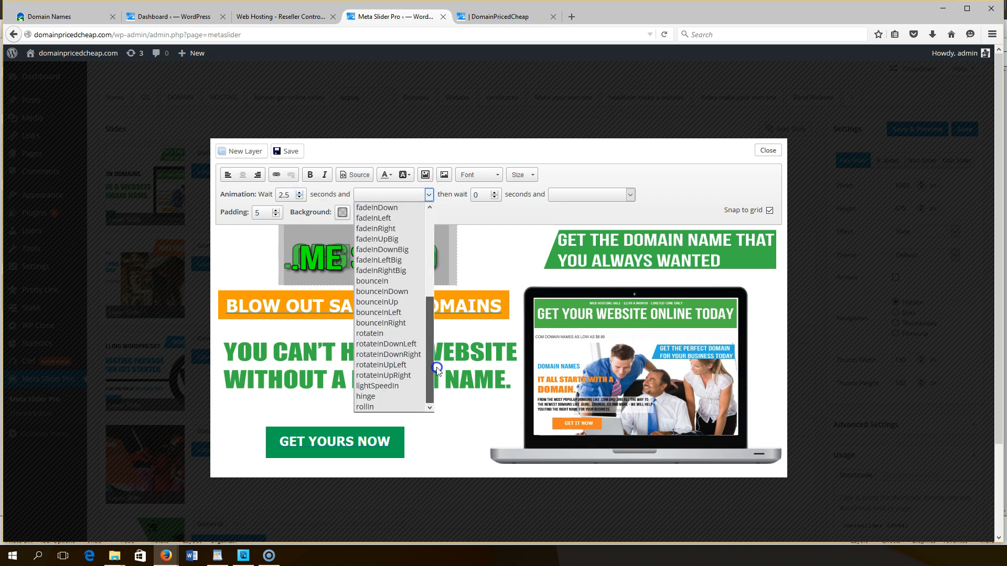
left_click(409, 387)
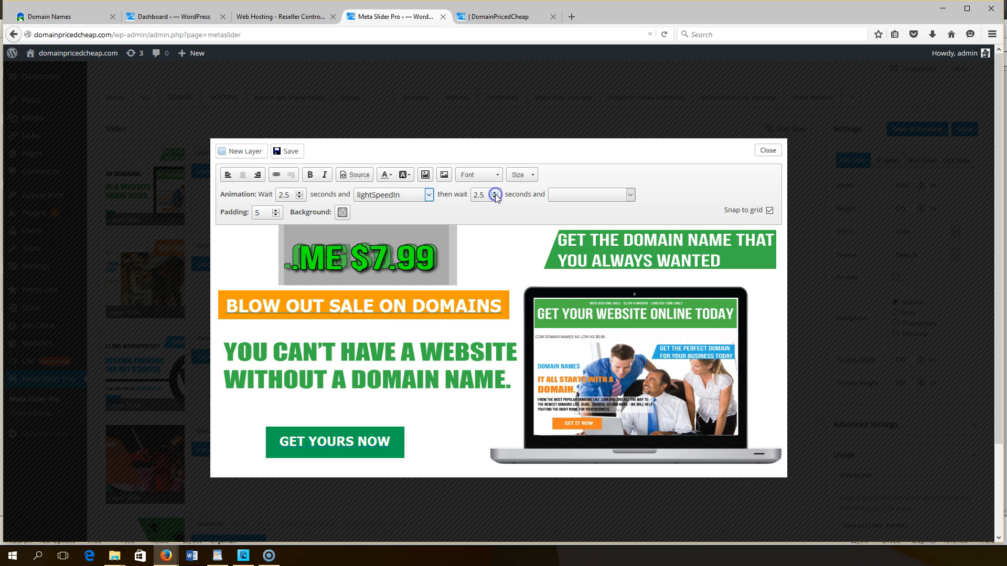
Set the .ME $7.99 layer to exit after a 3 second wait with the fadeOutRight animation.
left_click(630, 194)
left_click_drag(631, 283, 632, 354)
left_click(575, 367)
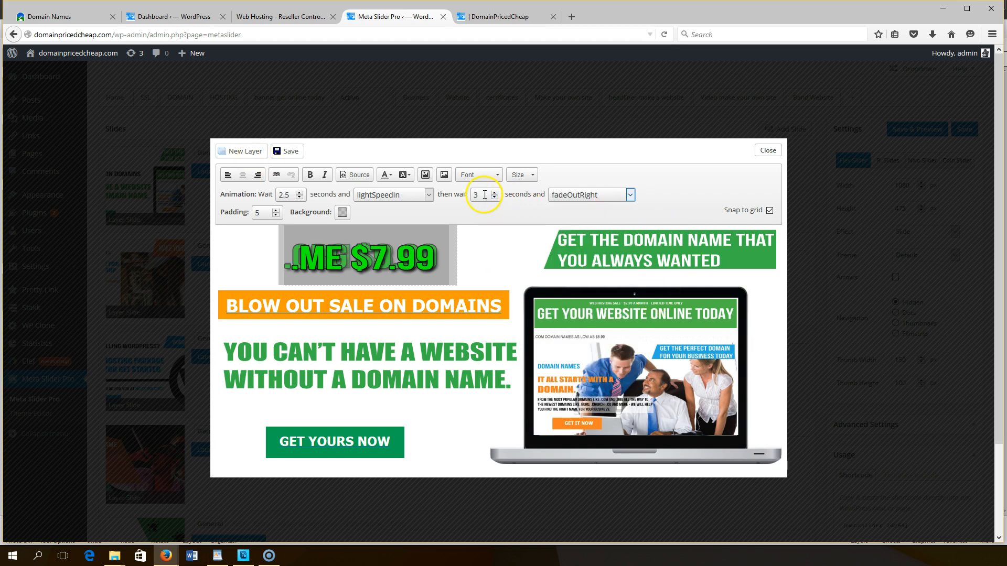
Add a further new layer and replace its placeholder text with the co.png image from the media library.
left_click(251, 157)
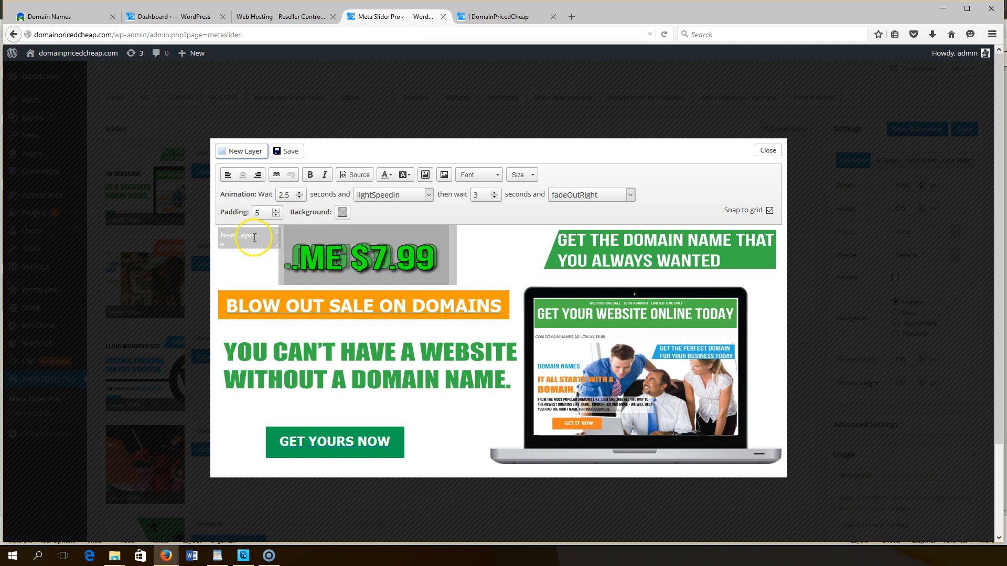
double_click(216, 231)
key("BackSpace")
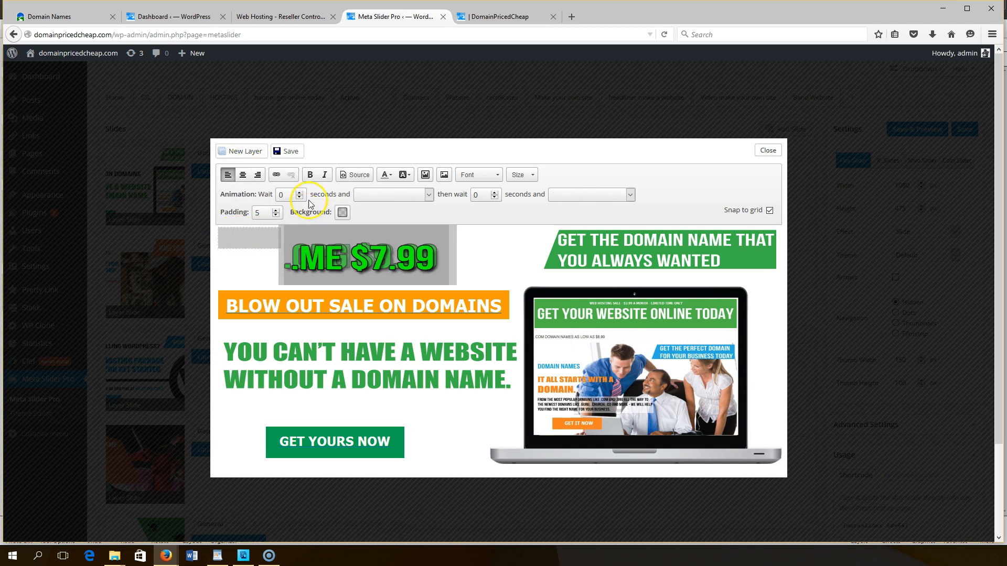
left_click(425, 175)
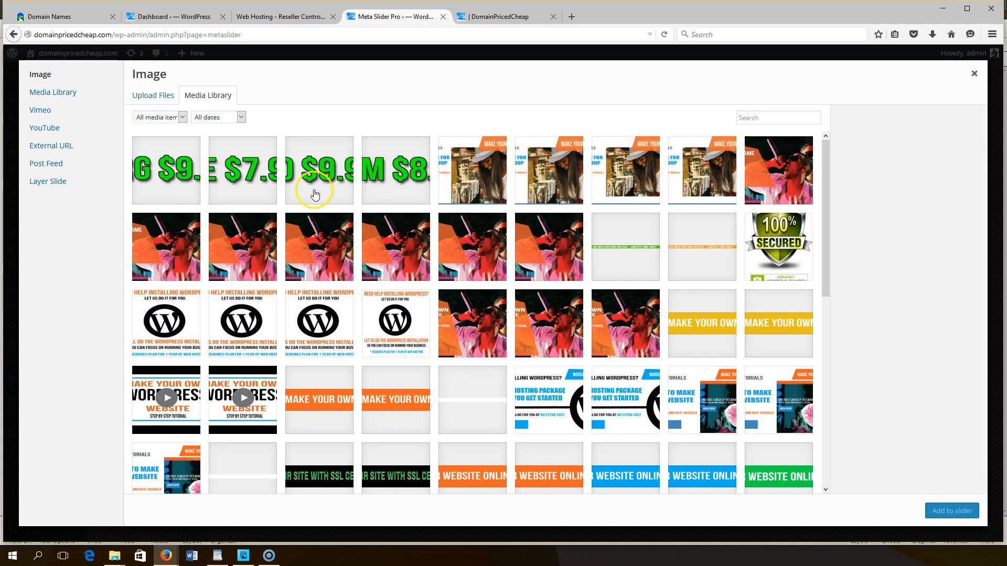
left_click(319, 170)
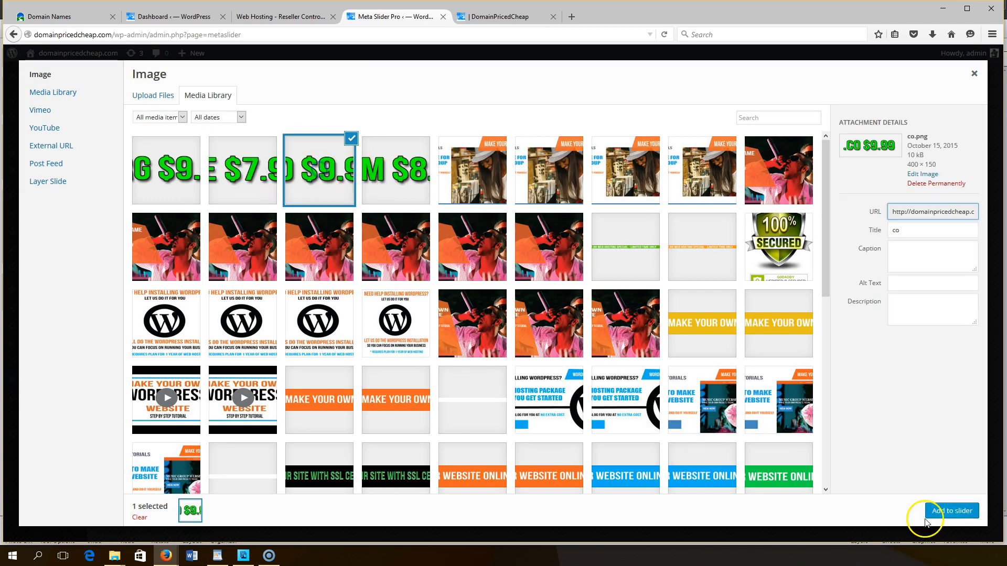
left_click(950, 511)
Try to enlarge and reposition the .CO $9.99 layer, and delete that layer from the slide.
left_click_drag(276, 246, 387, 284)
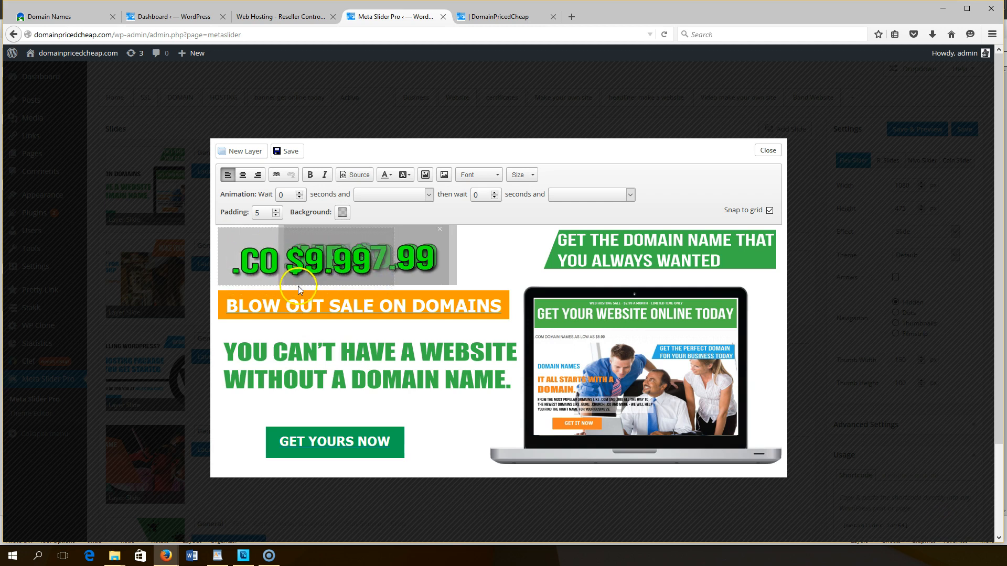
left_click_drag(291, 269, 300, 299)
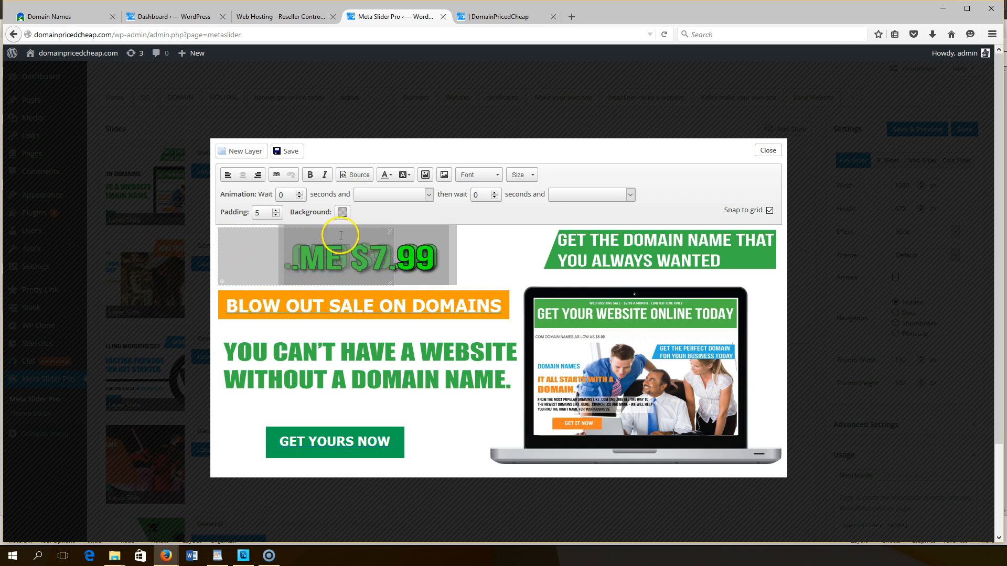
left_click(390, 232)
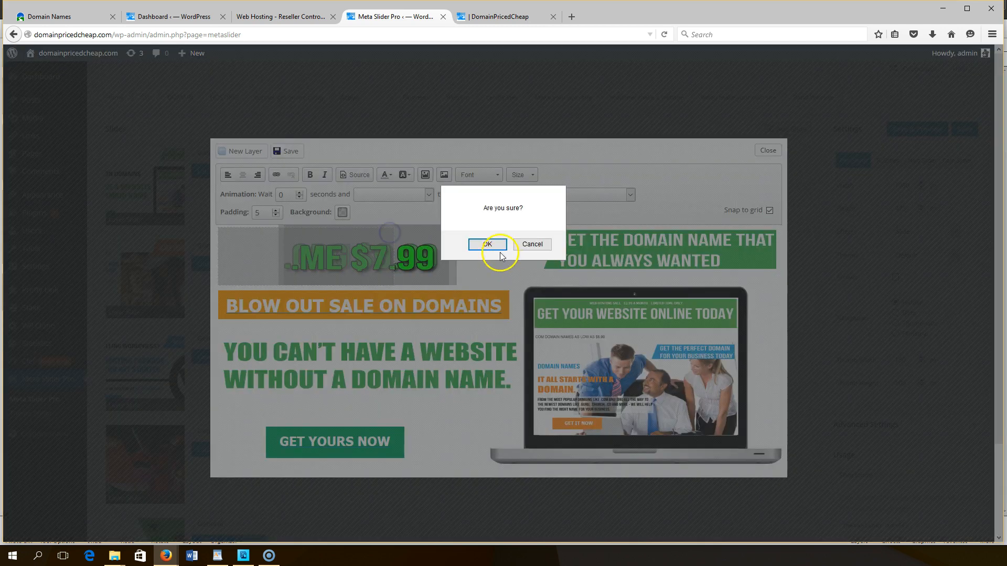
left_click(487, 244)
left_click(437, 253)
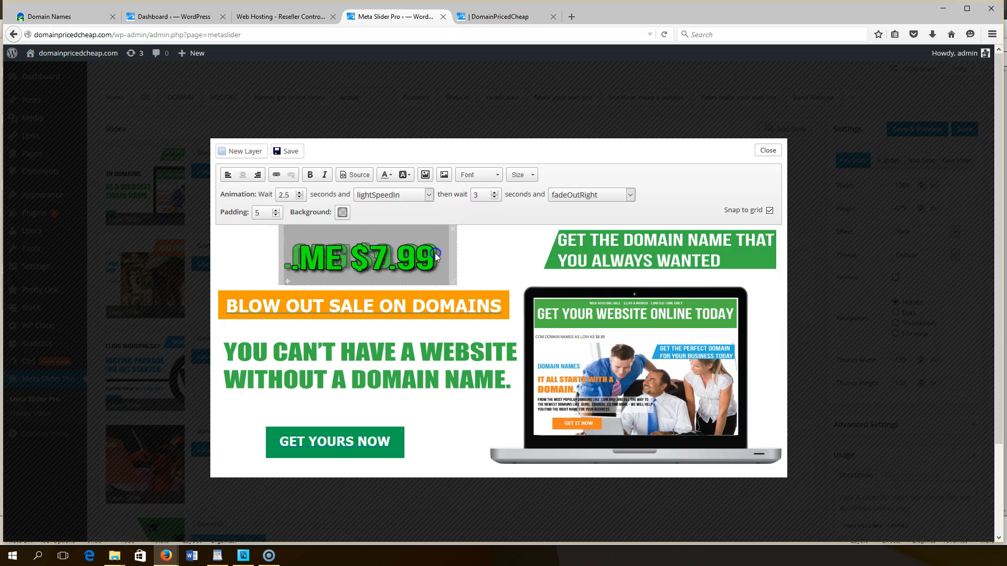
Set the .ME $7.99 layer's background to transparent rgba(142, 142, 142, 0) and move the layer down over the orange sale banner.
left_click(349, 215)
left_click_drag(389, 308, 322, 306)
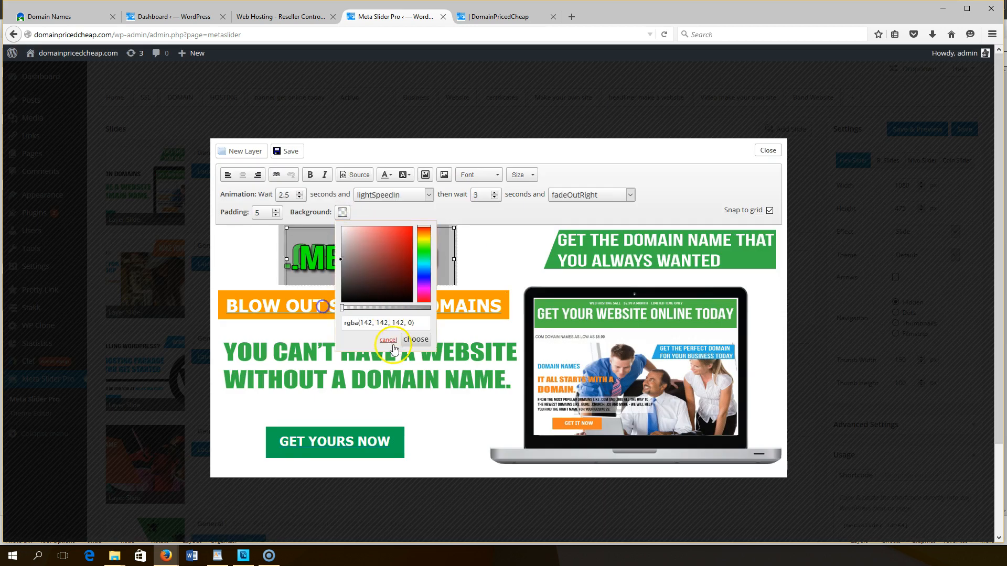
left_click(418, 340)
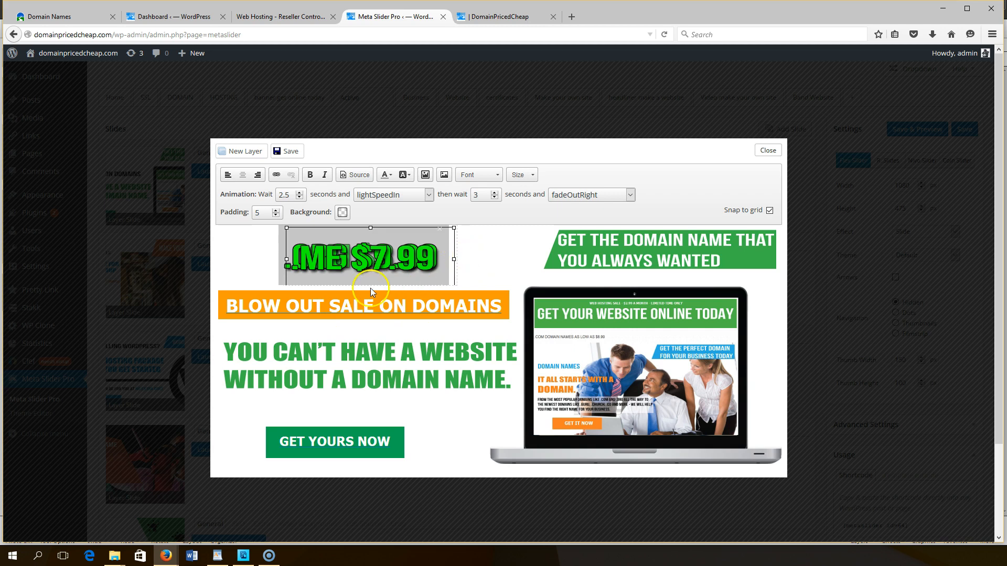
left_click_drag(288, 284, 289, 336)
Move the .ORG $9.99 layer down below the .ME $7.99 layer and make its background fully transparent.
left_click(346, 241)
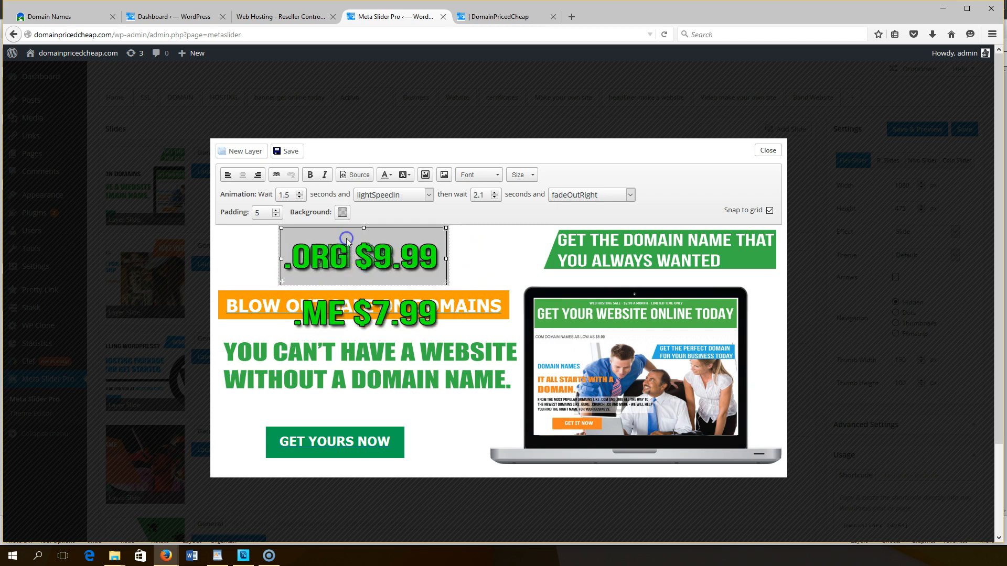
left_click_drag(281, 282, 269, 405)
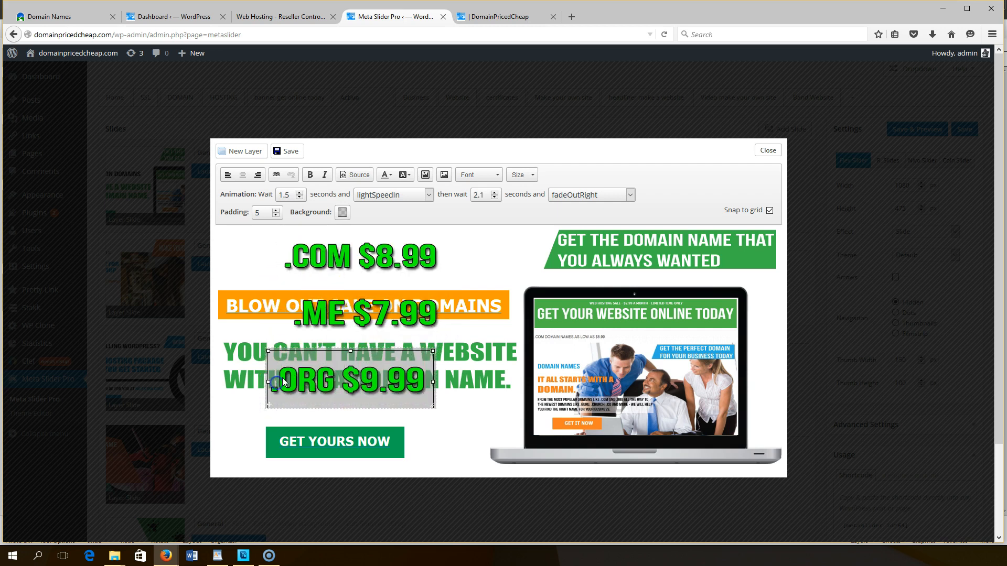
left_click(342, 213)
left_click_drag(394, 306, 332, 301)
left_click(416, 340)
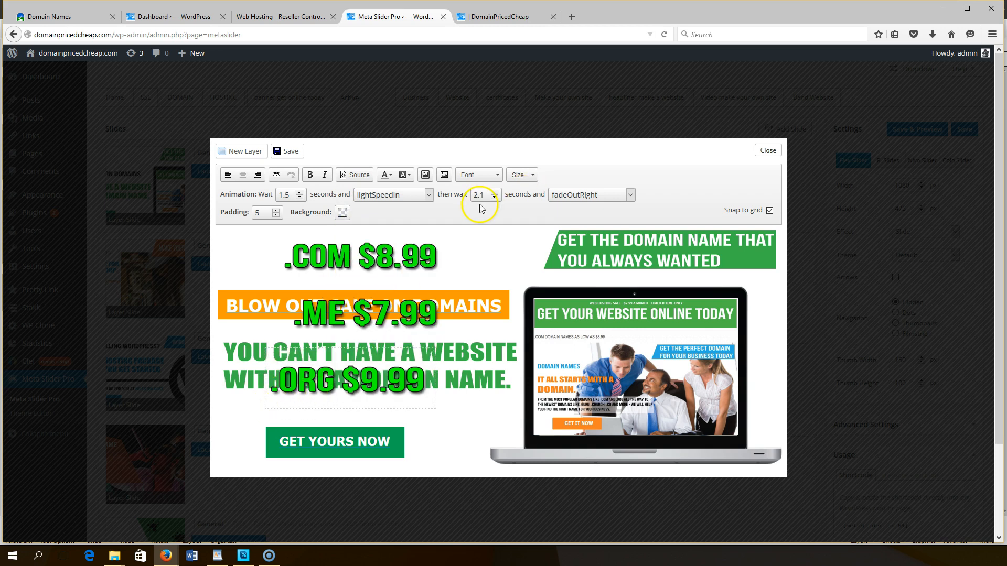
Move the .ORG $9.99 and .ME $7.99 layers back up onto the .COM $8.99 layer above the orange banner.
left_click(378, 245)
left_click(299, 385)
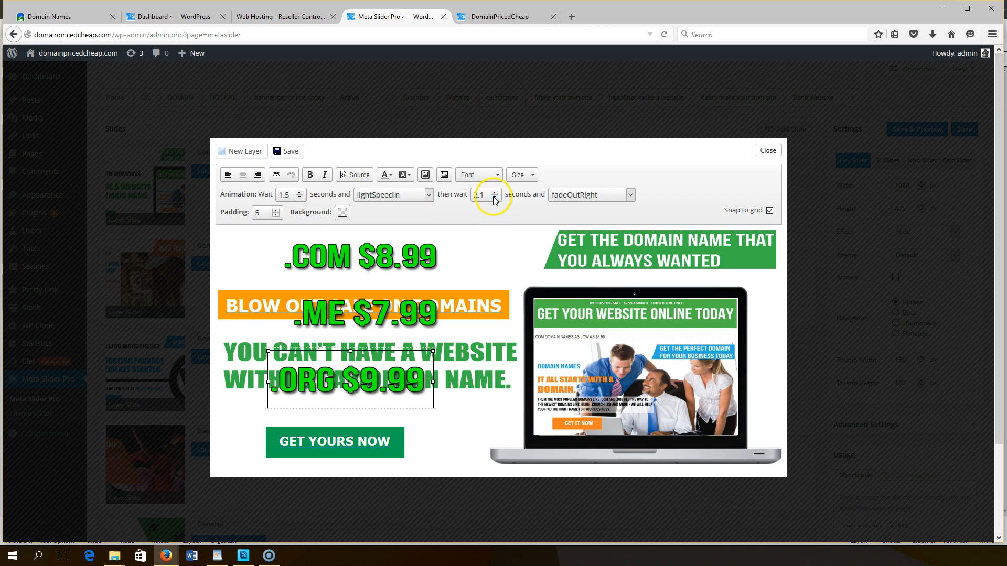
left_click_drag(268, 405, 278, 258)
left_click(313, 310)
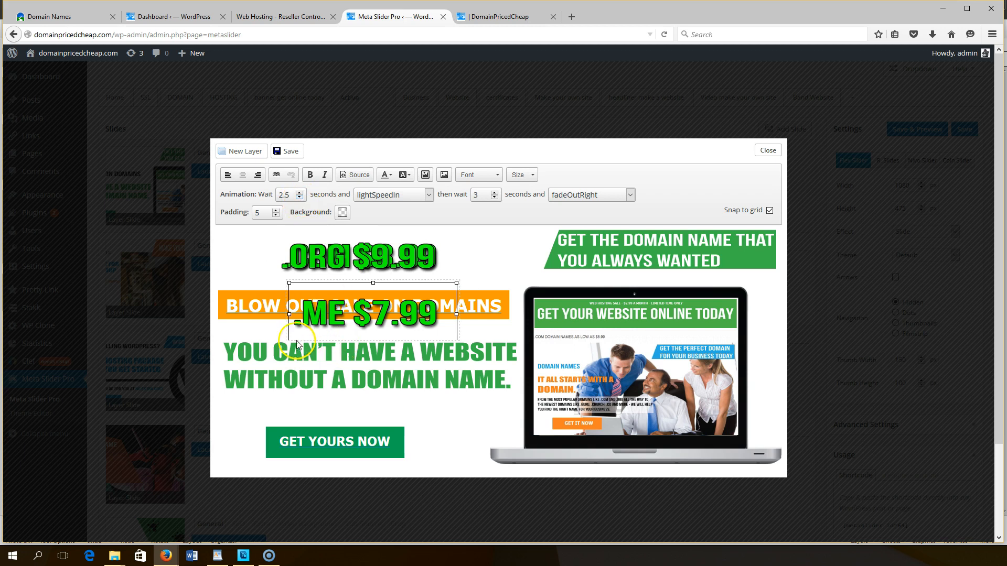
left_click_drag(289, 336, 283, 271)
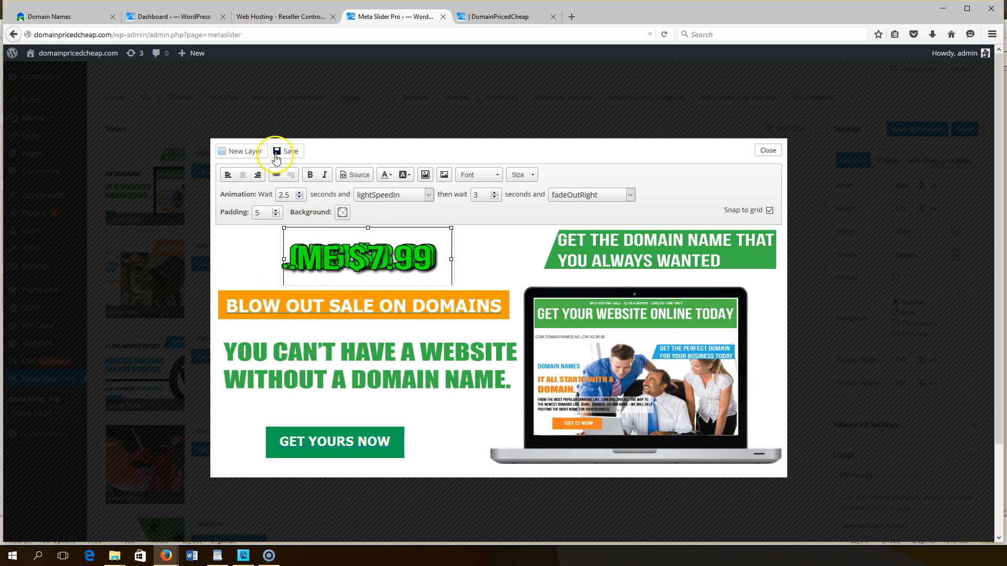
Add a new layer and replace its placeholder text with the .CO $9.99 image from the media library.
left_click(257, 151)
left_click(257, 229)
left_click_drag(256, 236, 220, 239)
key("BackSpace")
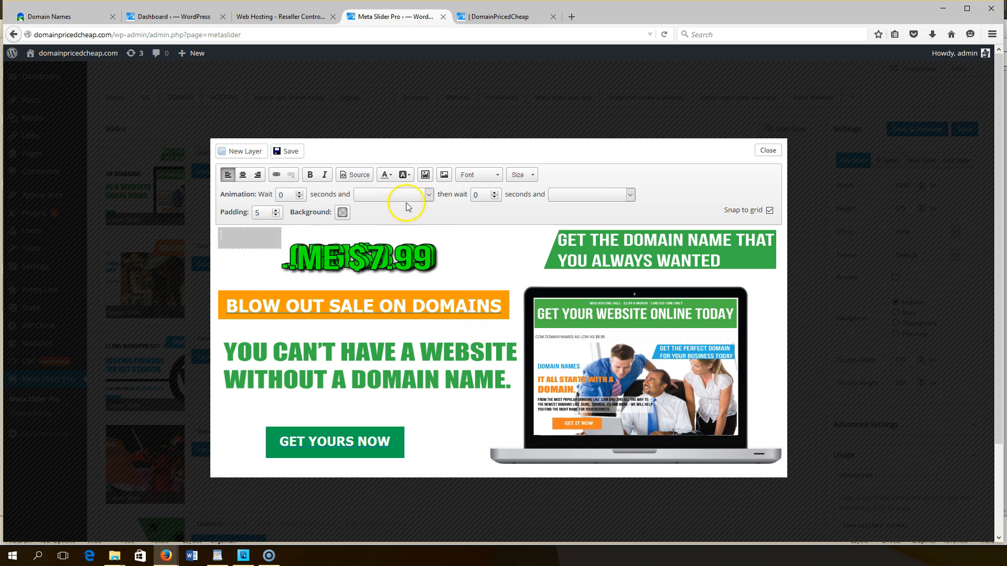
left_click(426, 175)
left_click(320, 181)
left_click(927, 511)
Enlarge the .CO $9.99 layer to fit its image and position it over the other stacked price layers.
left_click_drag(278, 248, 378, 277)
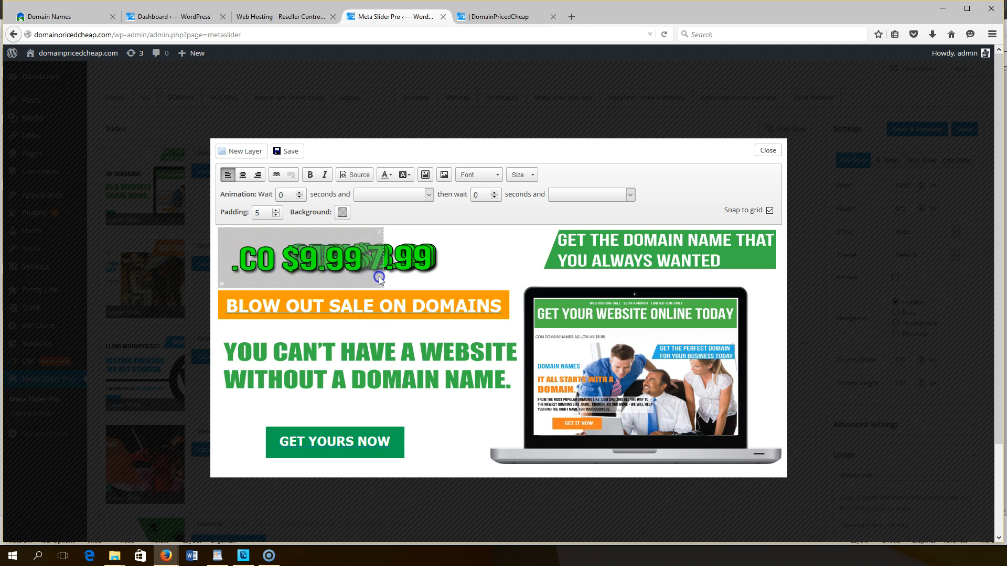
left_click_drag(221, 281, 281, 278)
left_click_drag(440, 284, 456, 287)
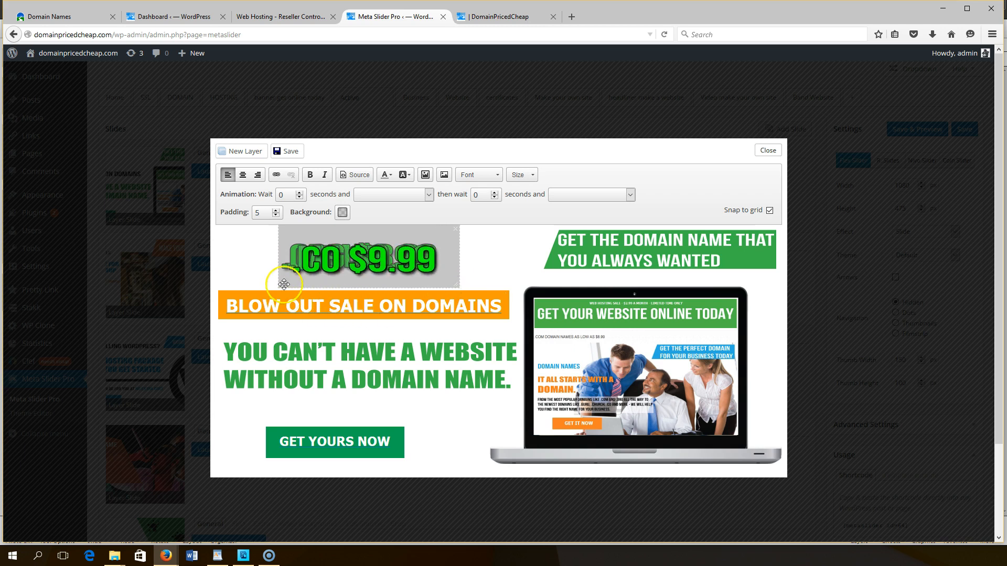
left_click_drag(284, 284, 279, 283)
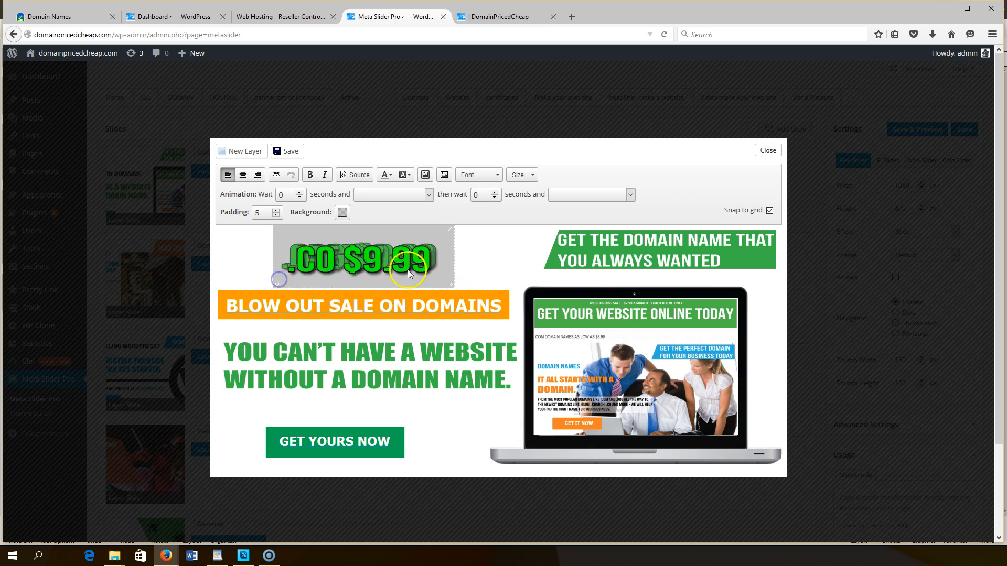
Give the .CO $9.99 layer a transparent rgba(142, 142, 142, 0) background and a lightSpeedIn entrance after 3.5 seconds.
left_click(342, 213)
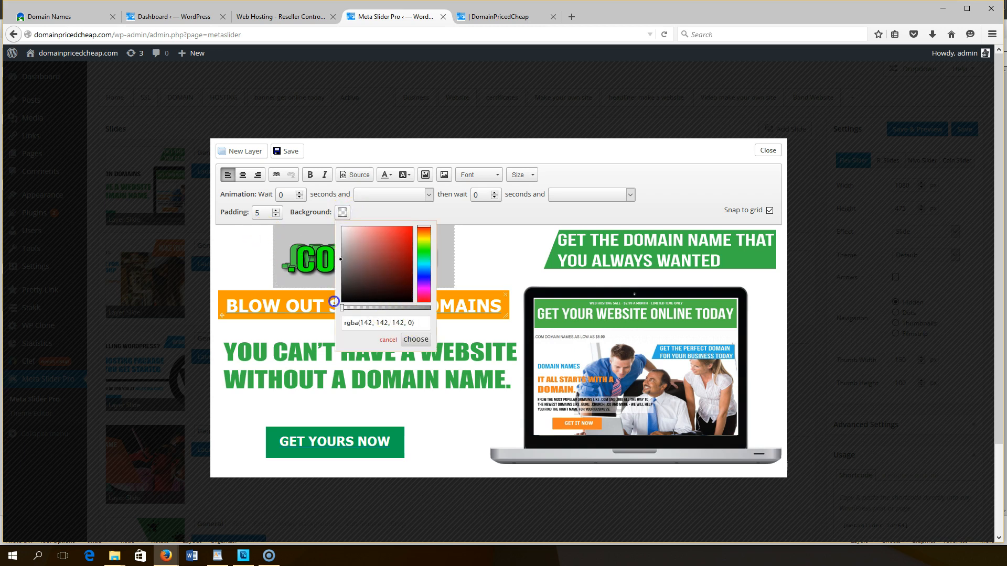
left_click(416, 340)
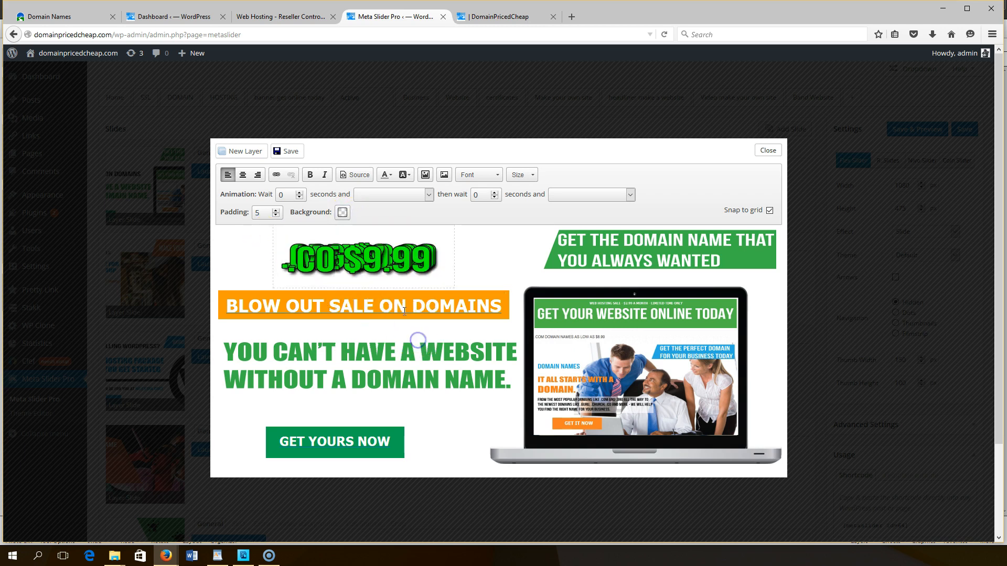
left_click(298, 195)
left_click(429, 195)
left_click_drag(429, 255, 426, 356)
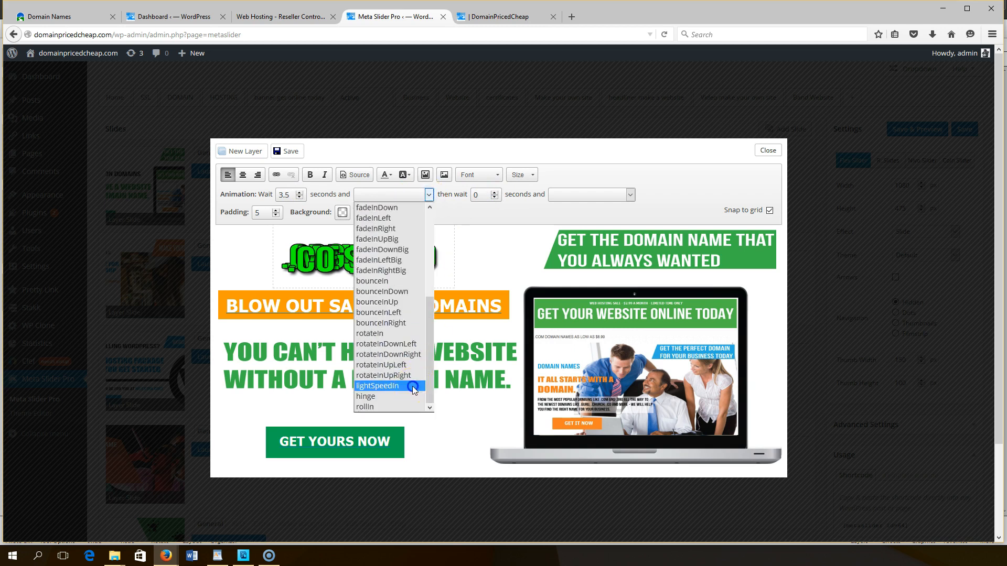
left_click(414, 385)
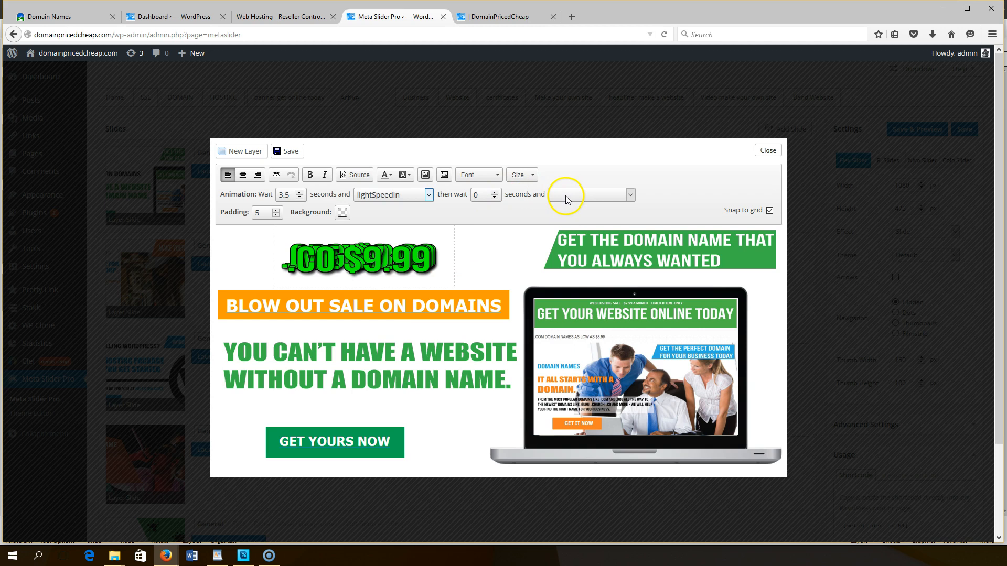
Set the .CO $9.99 layer to exit after a 4.5 second wait with the fadeOutRight animation.
left_click(414, 266)
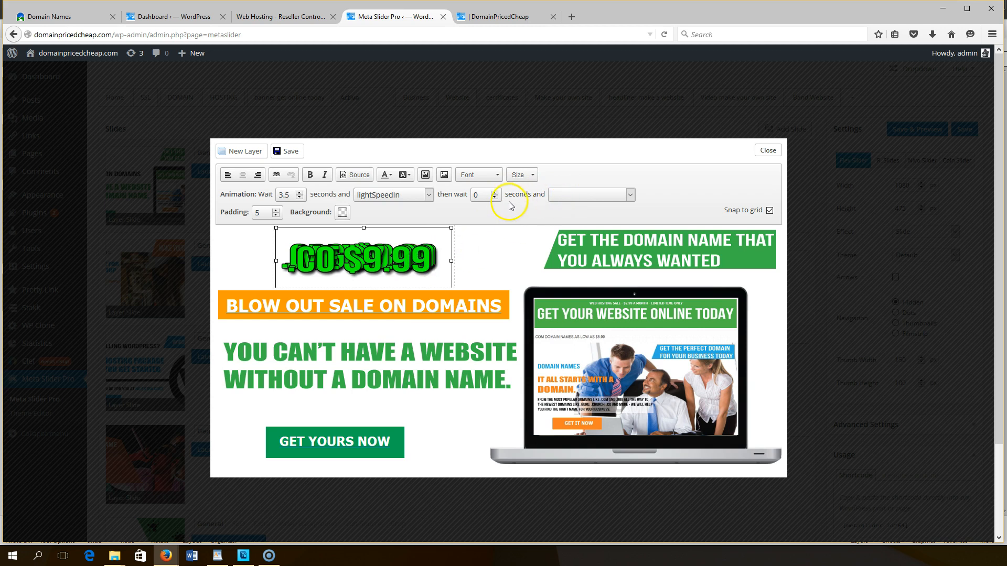
left_click(495, 192)
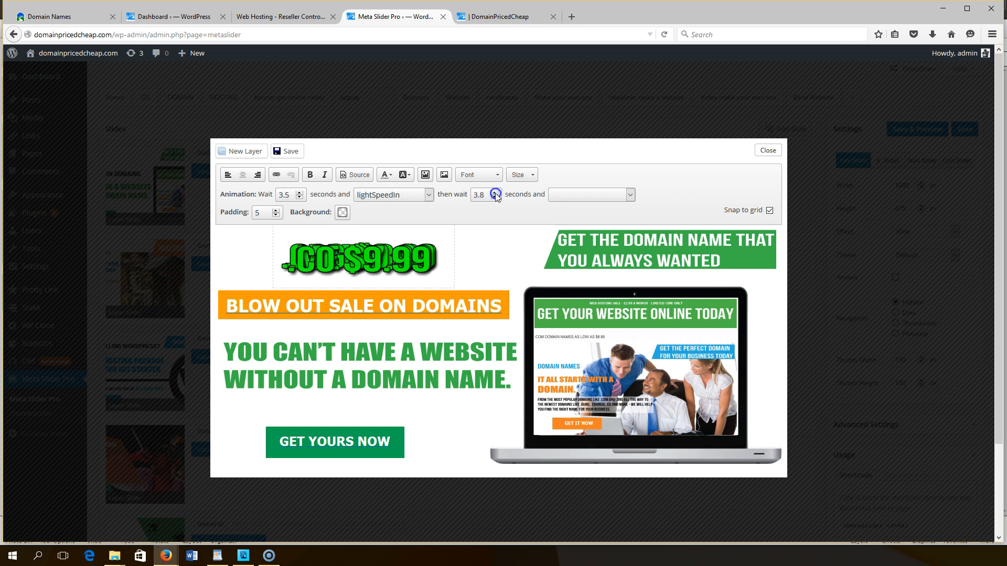
left_click(573, 193)
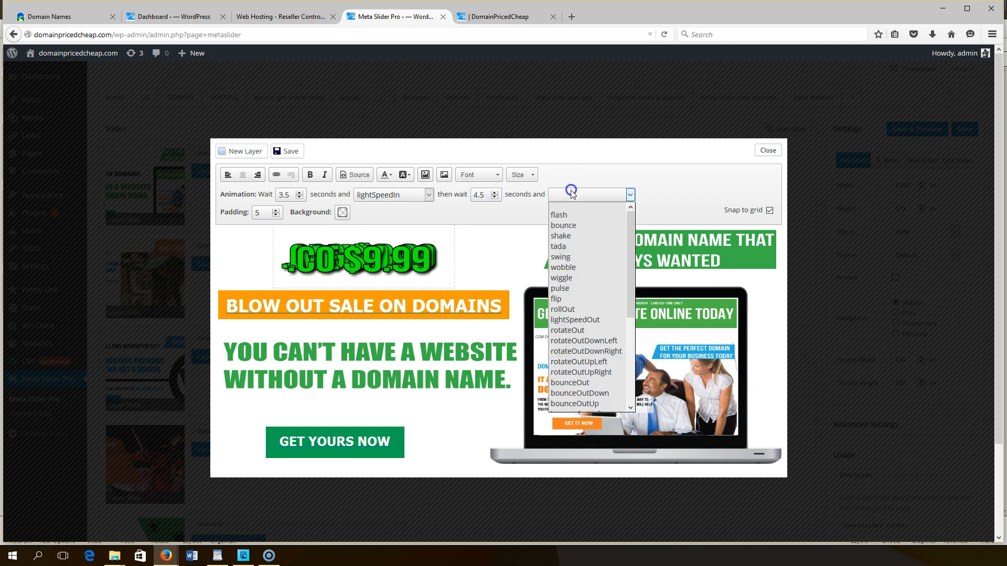
scroll(592, 326, "down", 10)
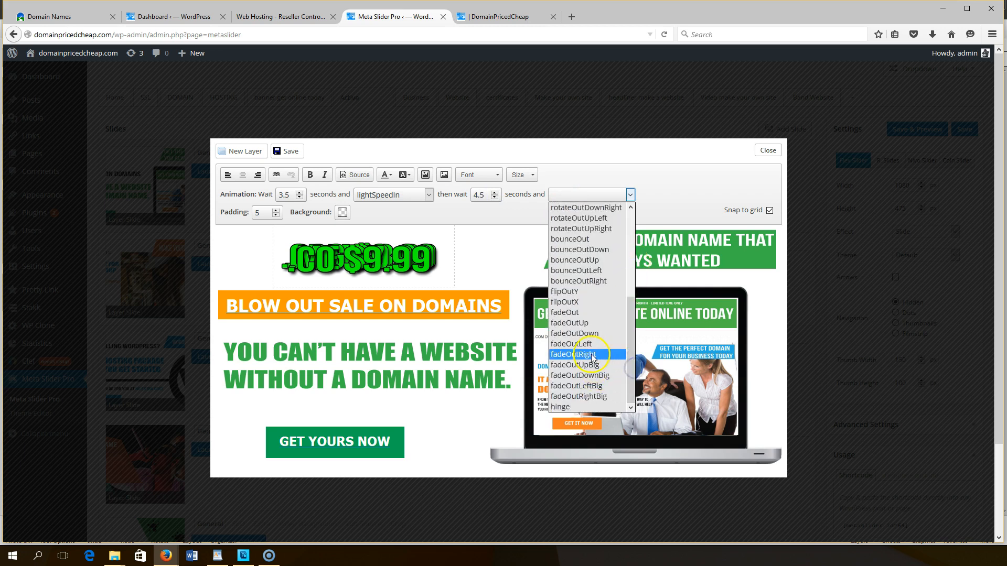
left_click(590, 354)
Save the slide's layers, close the layer editor and save the slider.
left_click(290, 152)
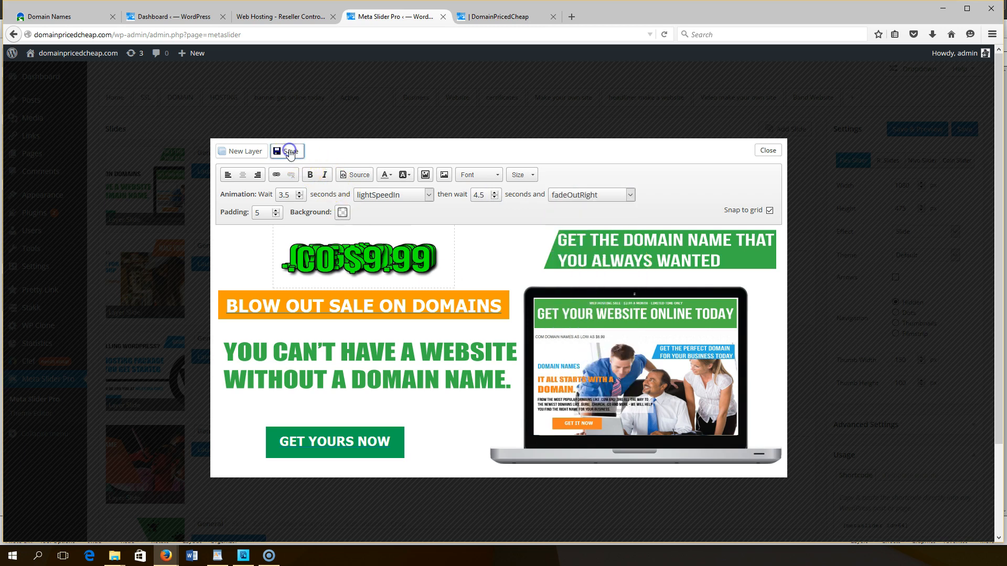
left_click(769, 152)
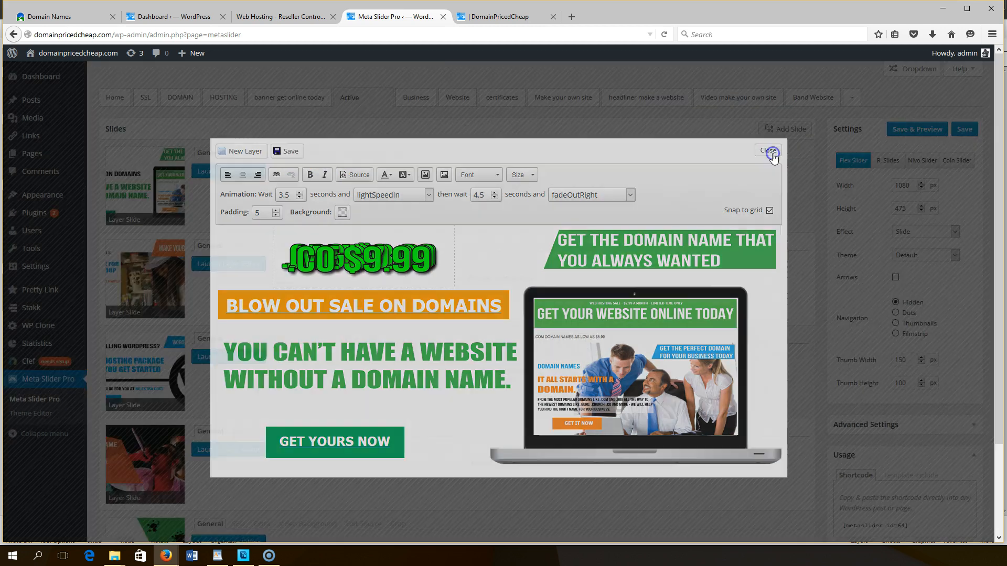
left_click(964, 130)
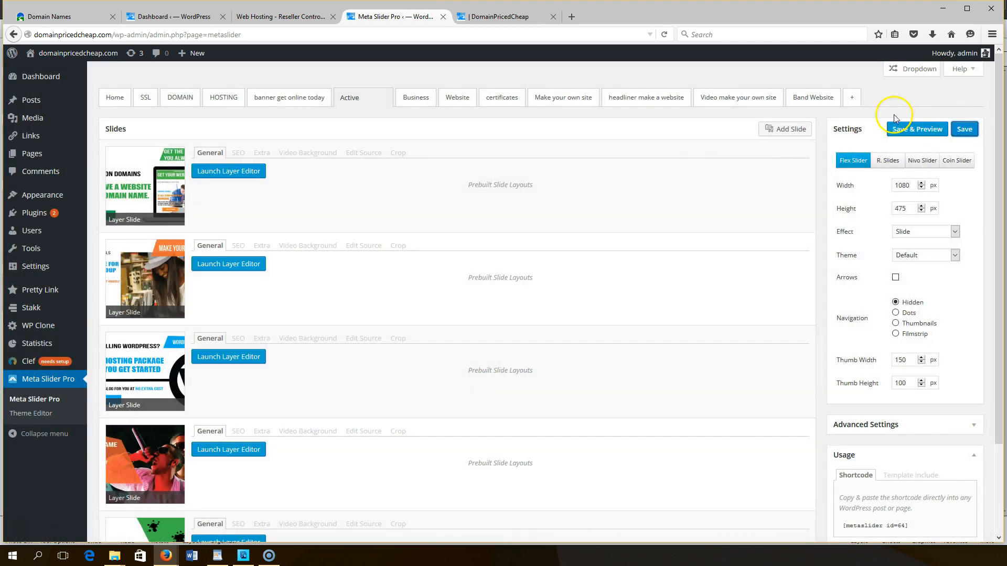
Reload the DomainPricedCheap home page and watch the sequence of the price layer animations.
left_click(532, 12)
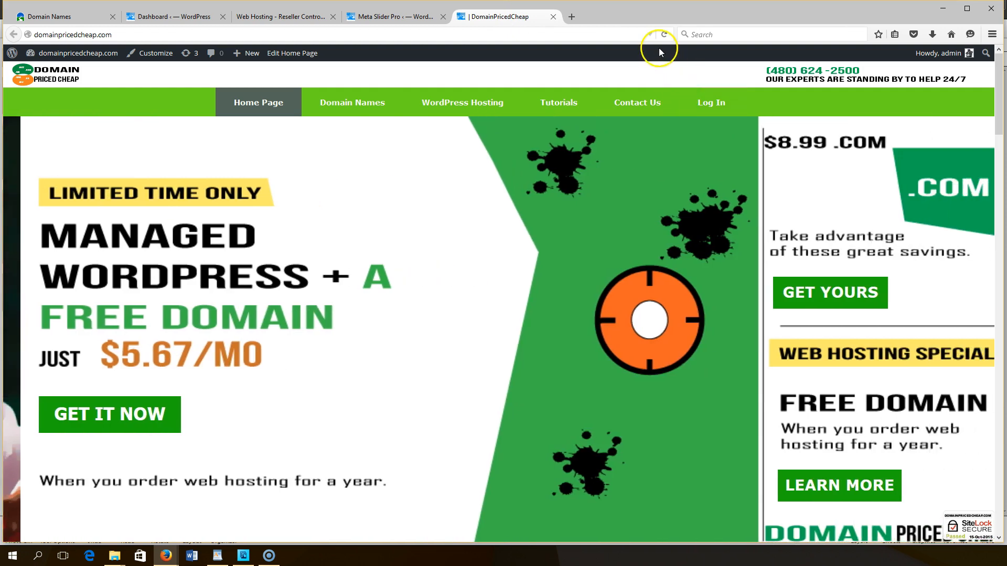
left_click(664, 34)
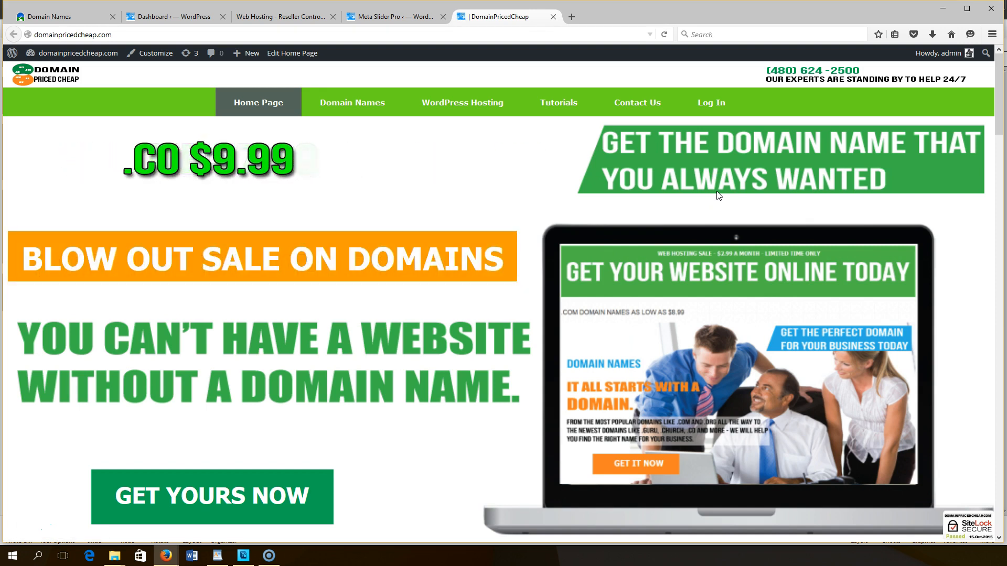
left_click(664, 34)
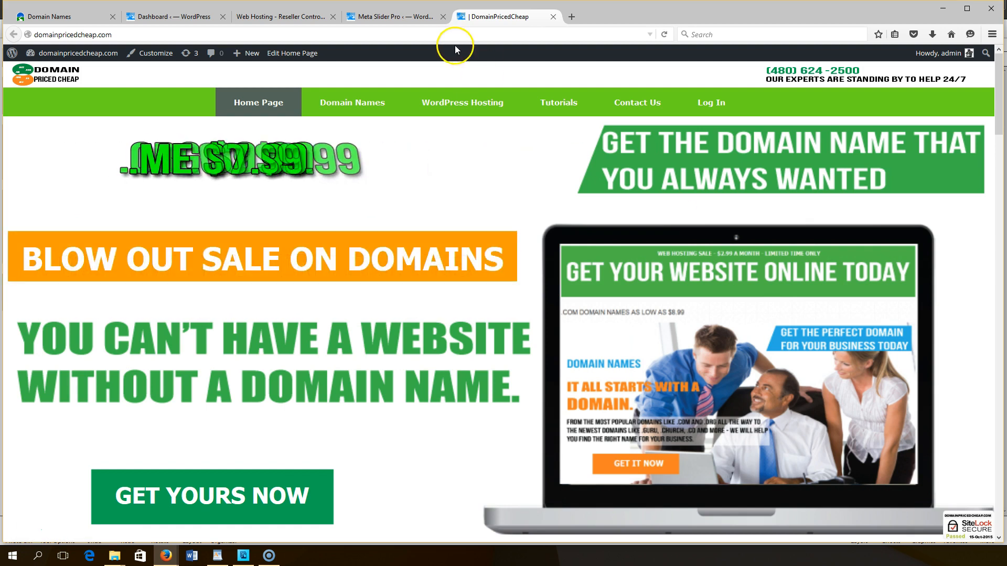
Reopen the first slide's layer editor and move the .CO $9.99 and .ME $7.99 layers down, away from the stacked prices.
left_click(390, 17)
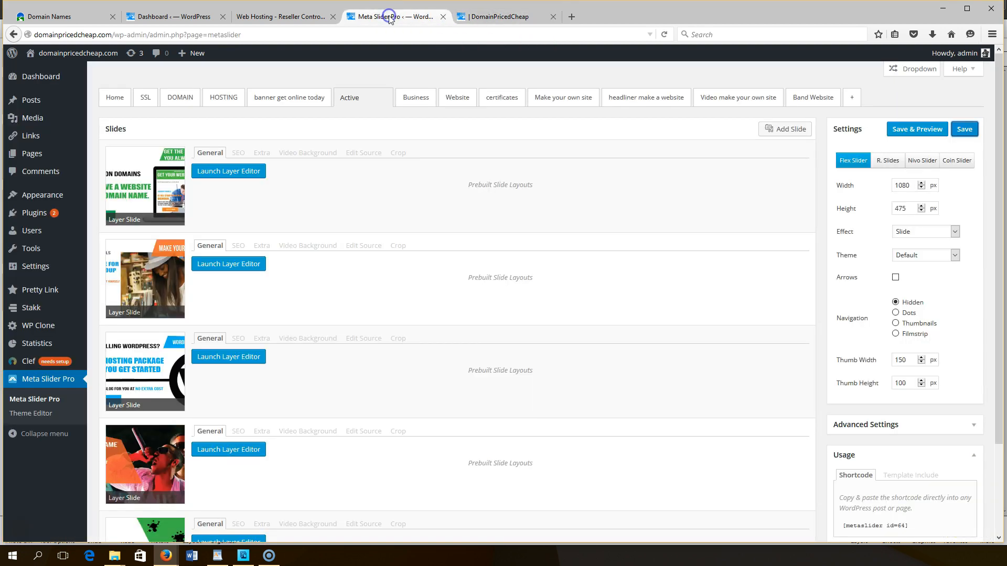
left_click(241, 171)
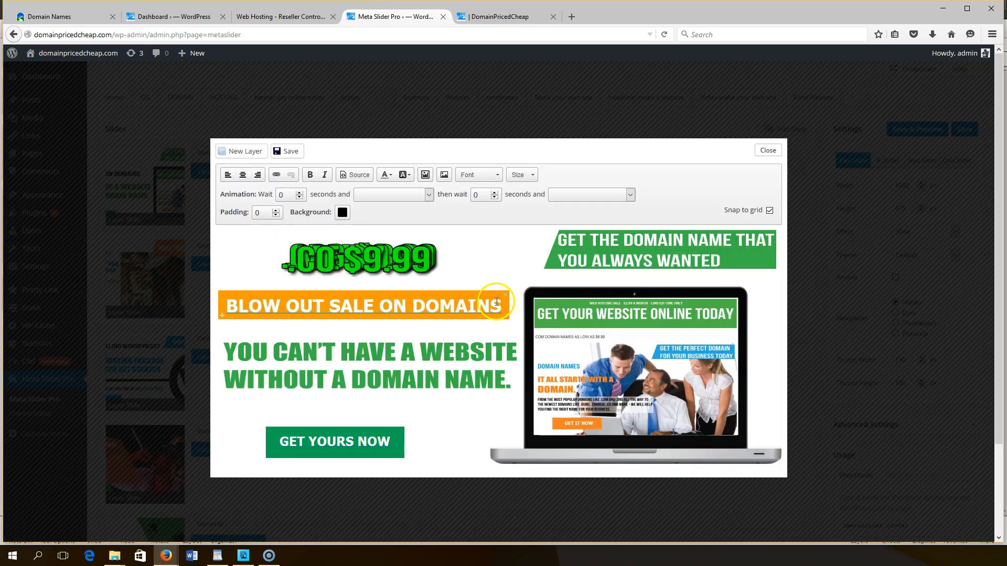
left_click(298, 276)
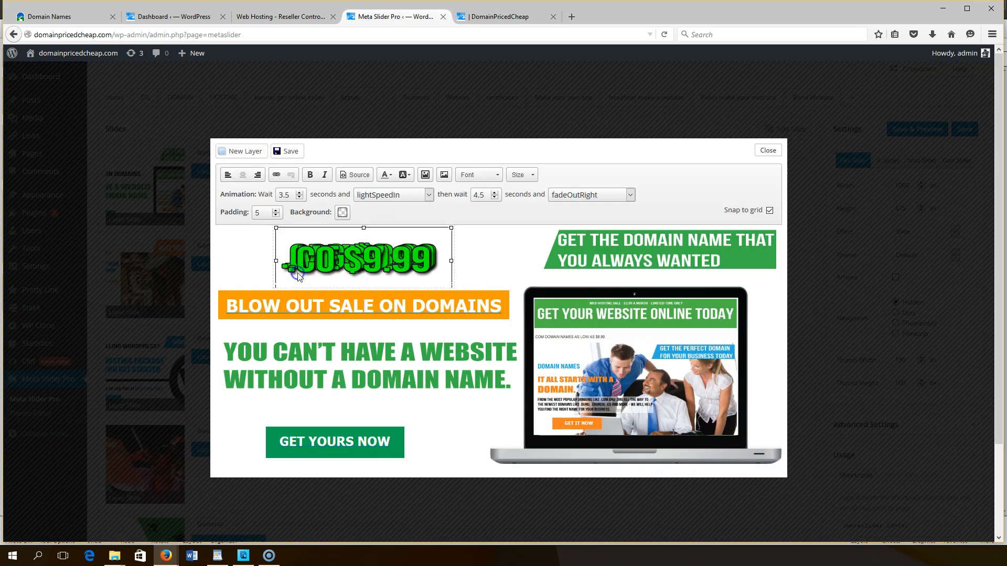
left_click_drag(283, 283, 270, 352)
left_click(298, 269)
left_click_drag(286, 278, 420, 406)
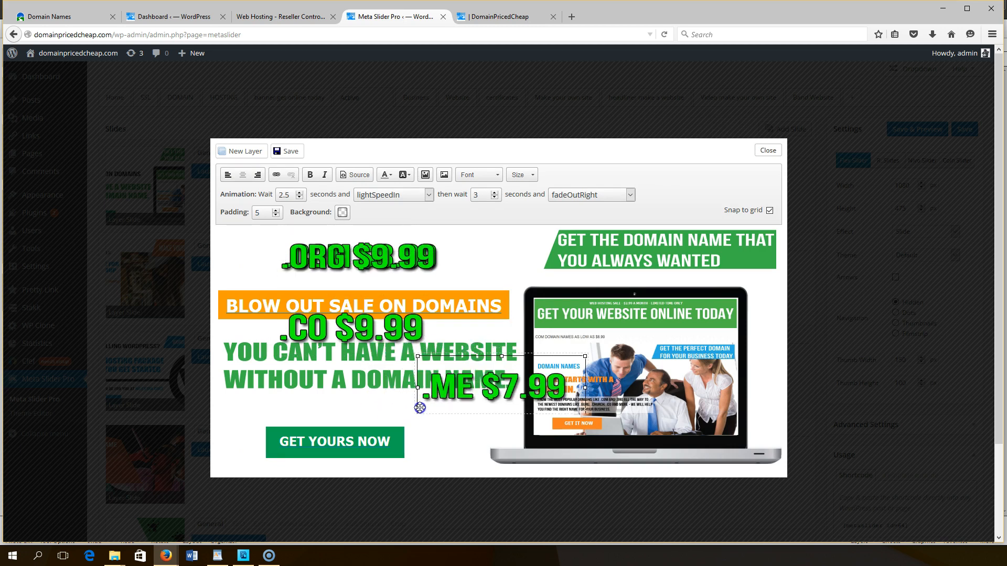
Move the .ORG $9.99 layer down off the .COM $8.99 layer and shift the .CO $9.99 layer below it.
left_click(352, 257)
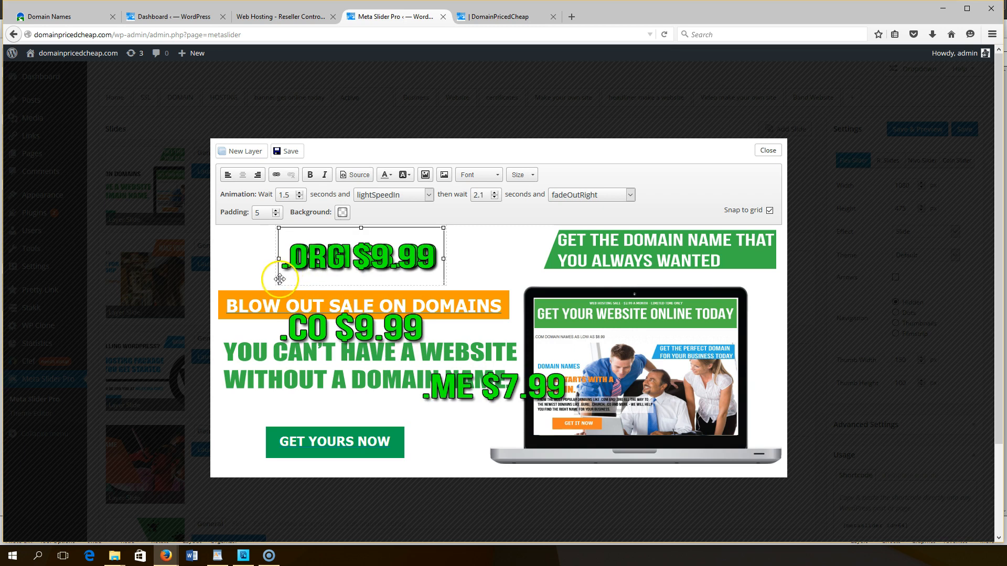
left_click_drag(280, 281, 269, 343)
left_click(324, 262)
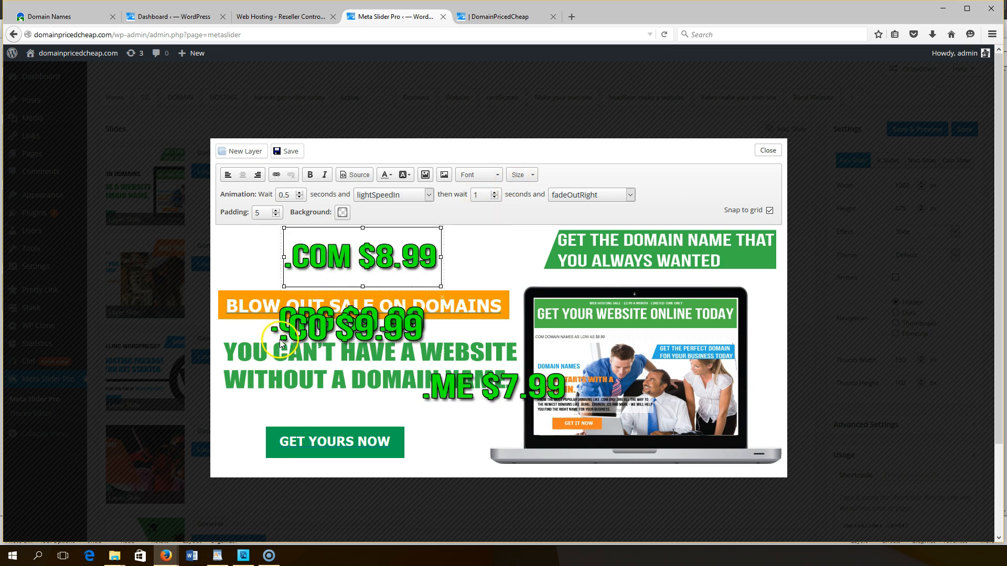
left_click(292, 333)
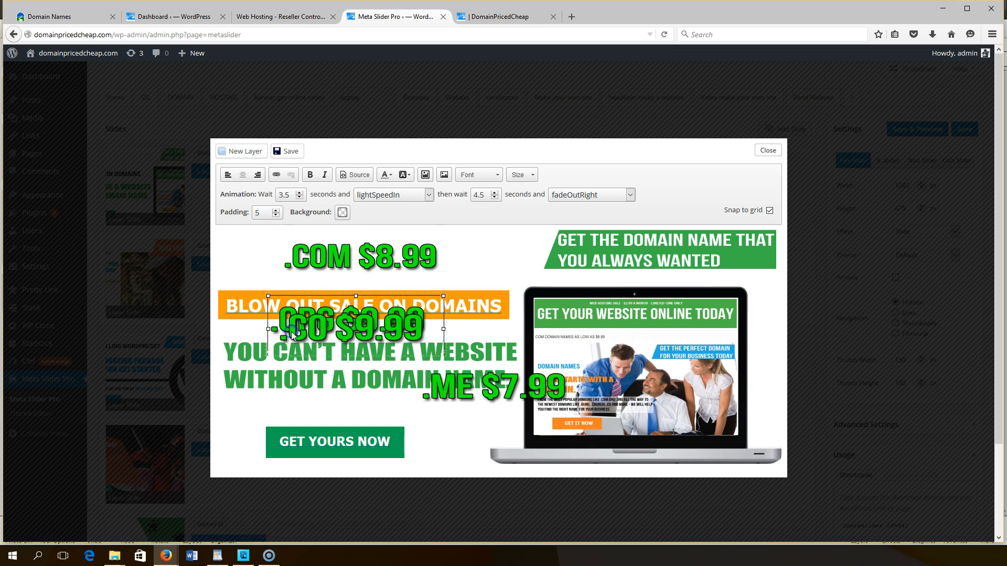
left_click_drag(265, 358, 258, 399)
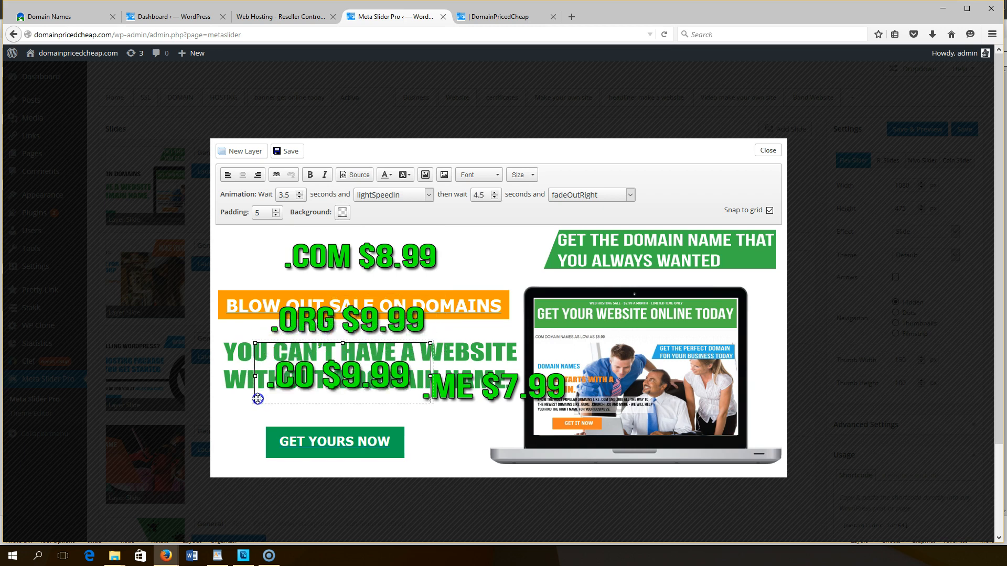
Give the .ORG $9.99 layer a fully opaque black background.
left_click(279, 329)
left_click(342, 212)
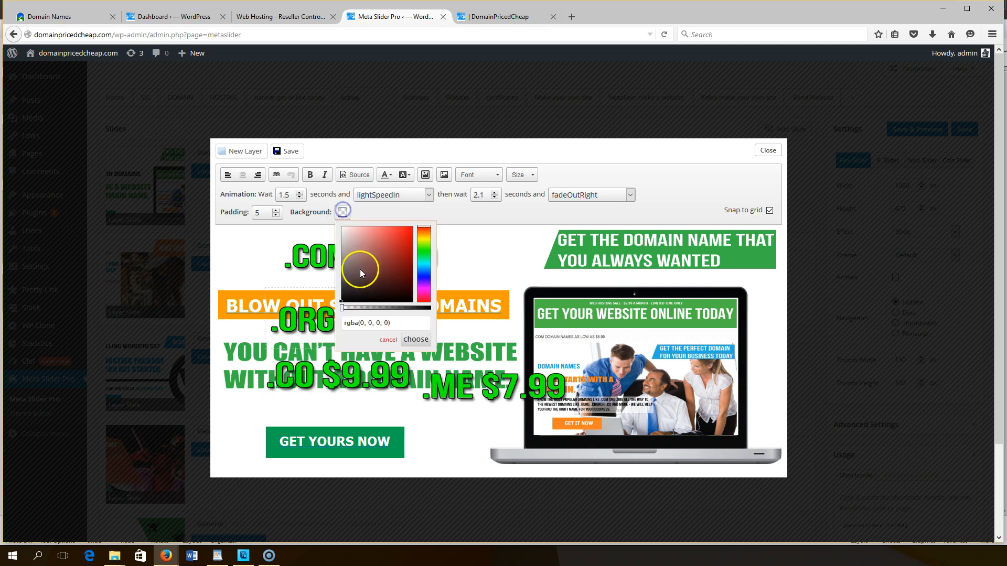
left_click_drag(344, 311, 434, 330)
left_click(416, 339)
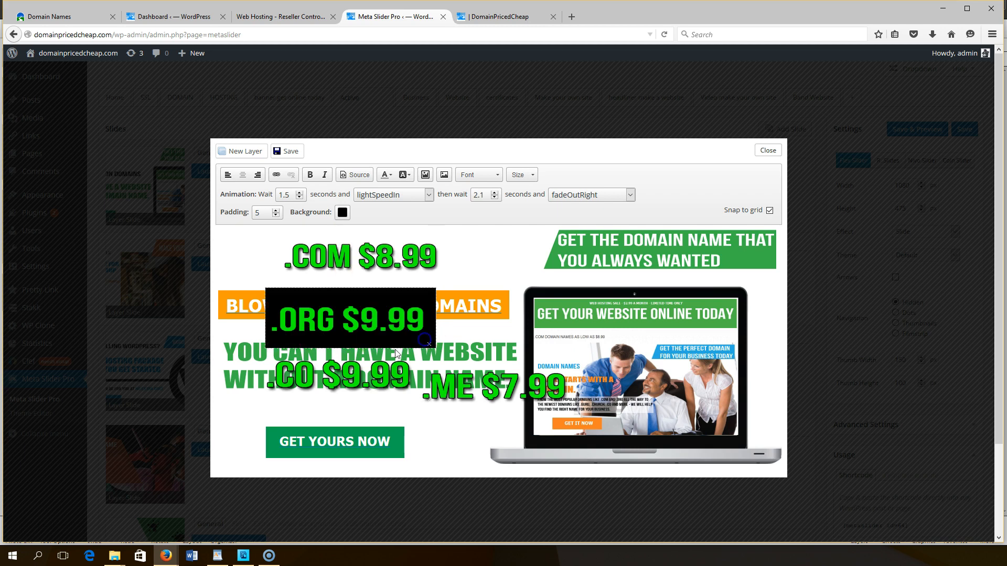
Give the .CO $9.99 layer a nearly opaque black background.
left_click(274, 345)
left_click(342, 212)
left_click(344, 310)
left_click_drag(344, 309, 408, 317)
left_click(416, 339)
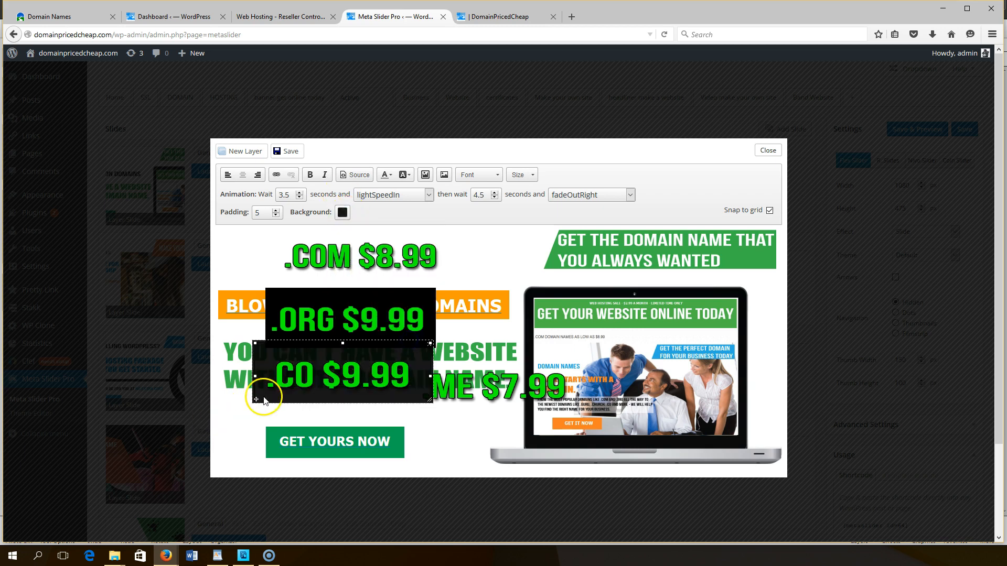
Try the .ORG $9.99 and .CO $9.99 layers over the .COM $8.99 layer and move both off it again.
left_click_drag(256, 399, 247, 422)
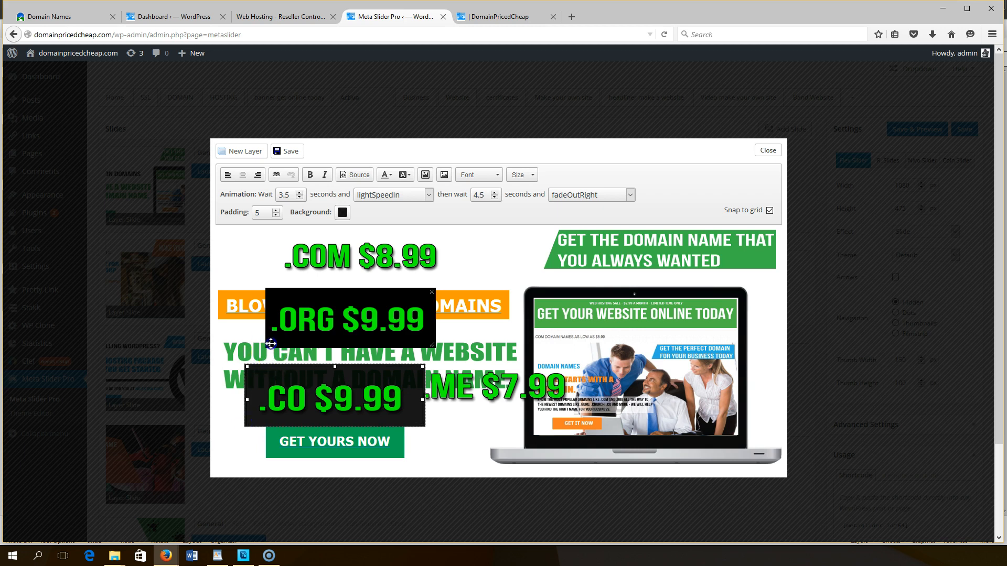
left_click_drag(271, 343, 285, 282)
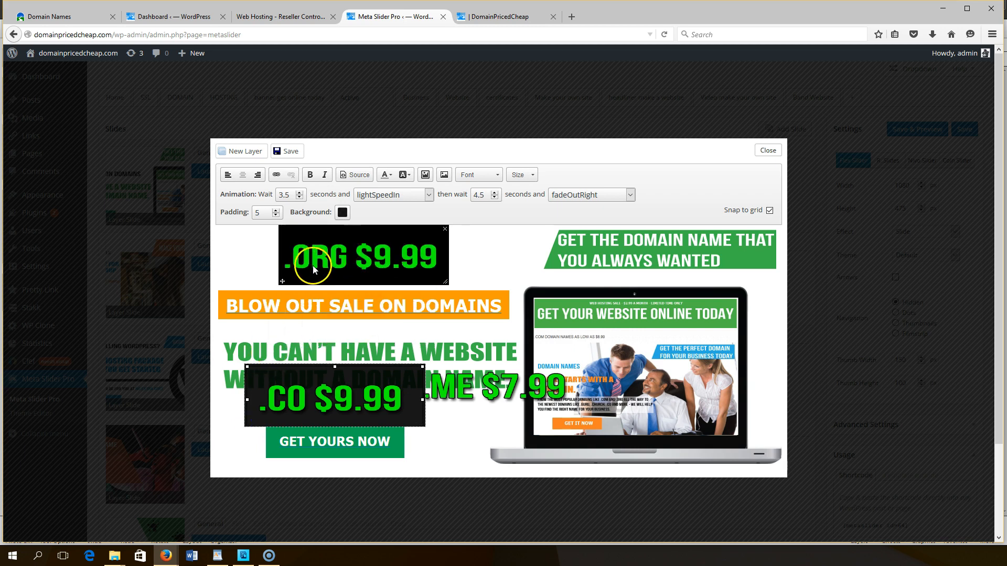
left_click_drag(283, 281, 437, 363)
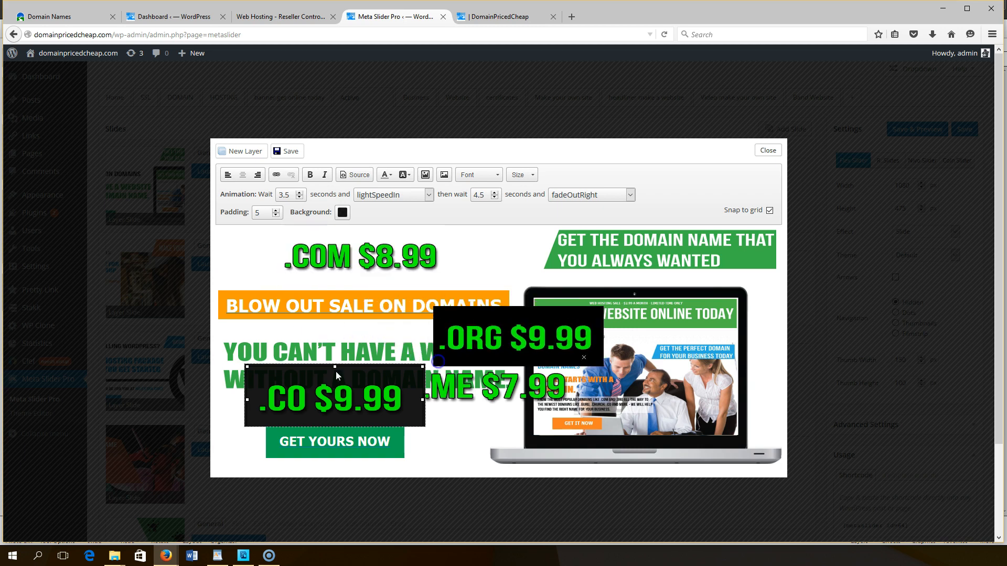
left_click(256, 380)
left_click_drag(256, 381, 285, 242)
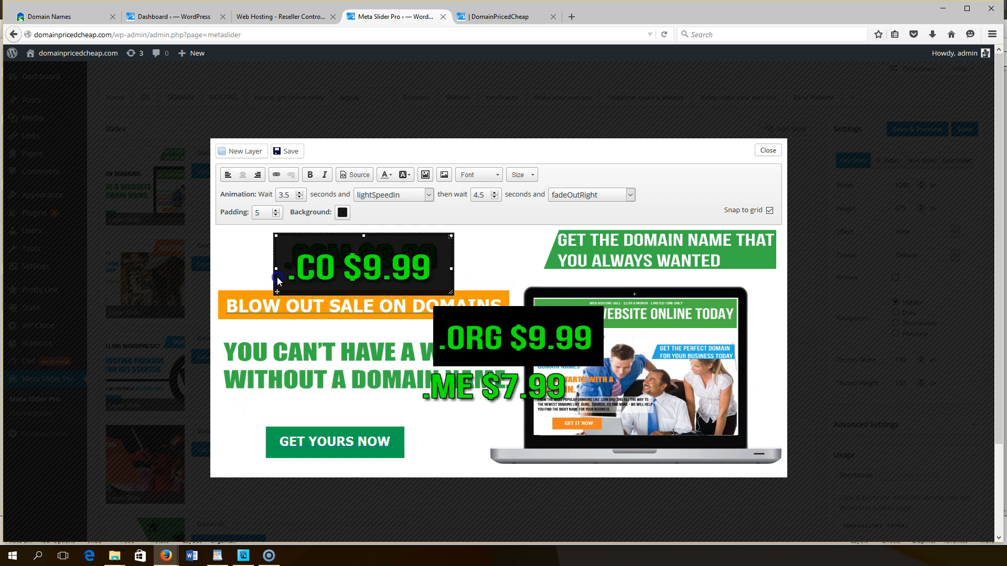
left_click(329, 260)
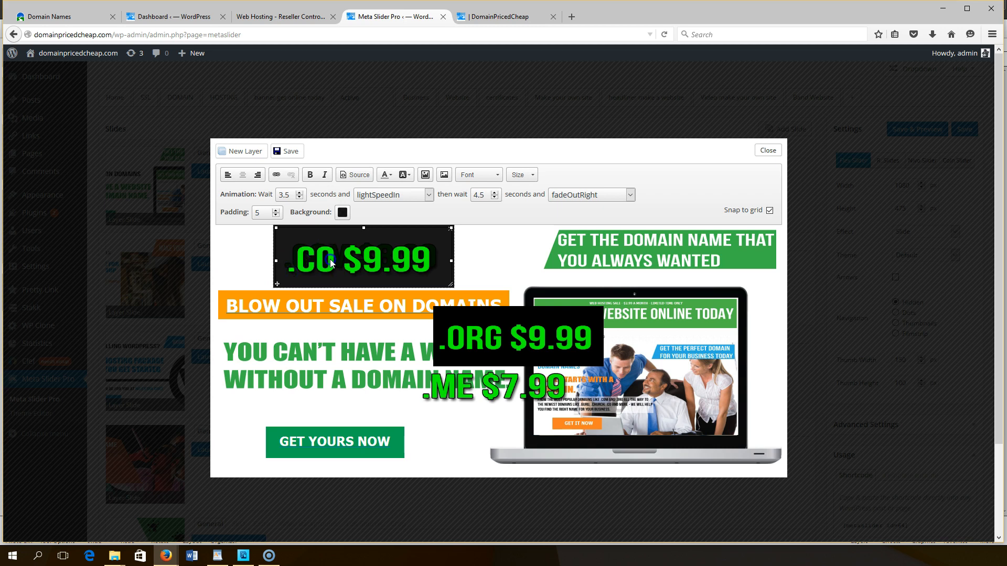
left_click_drag(280, 275, 233, 392)
Give the .ME $7.99 layer a semi-transparent black background of rgba(0, 0, 0, 0.58).
left_click(471, 349)
left_click(461, 386)
left_click(462, 347)
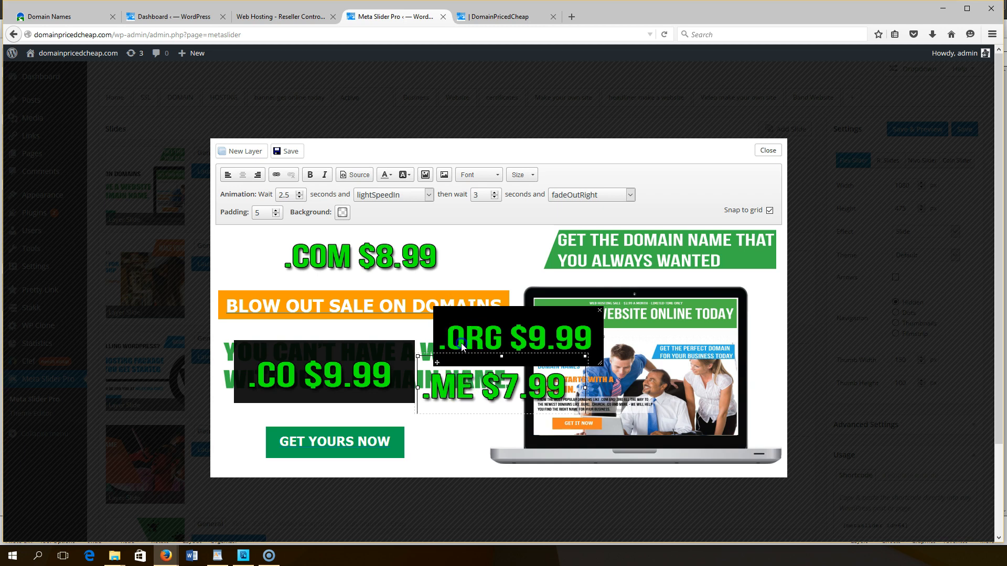
left_click(437, 361)
left_click(447, 352)
left_click(438, 397)
left_click(342, 211)
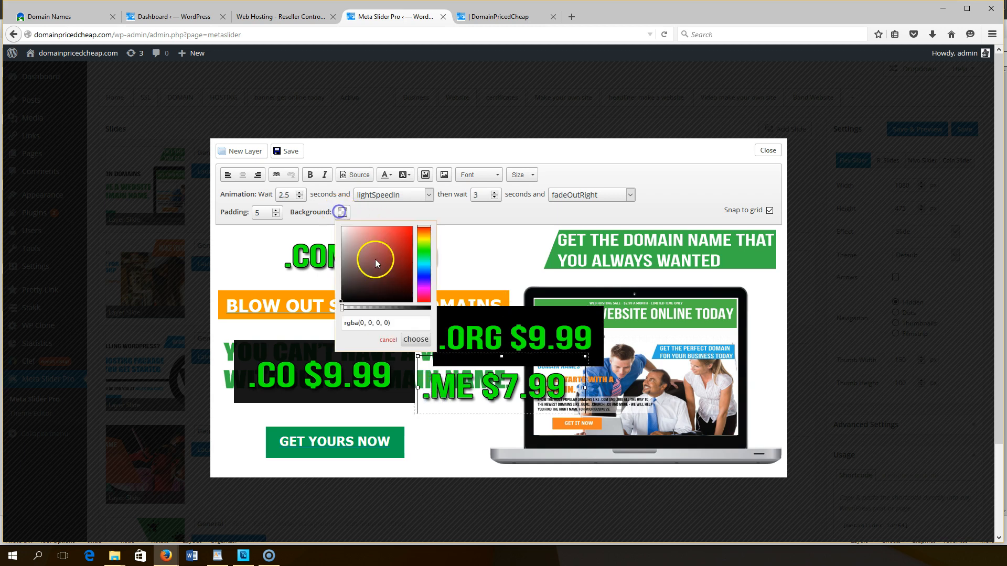
left_click(354, 305)
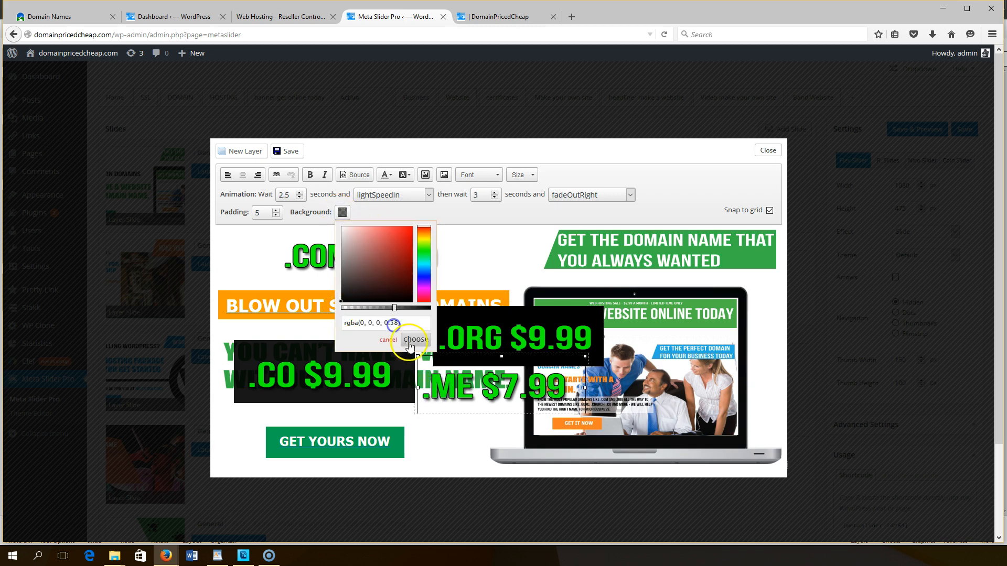
left_click(415, 339)
Move the .ME $7.99 layer down beside the GET YOURS NOW button and place the .ORG $9.99 layer over .COM $8.99.
left_click_drag(415, 410, 411, 449)
left_click_drag(442, 361, 288, 261)
left_click(313, 264)
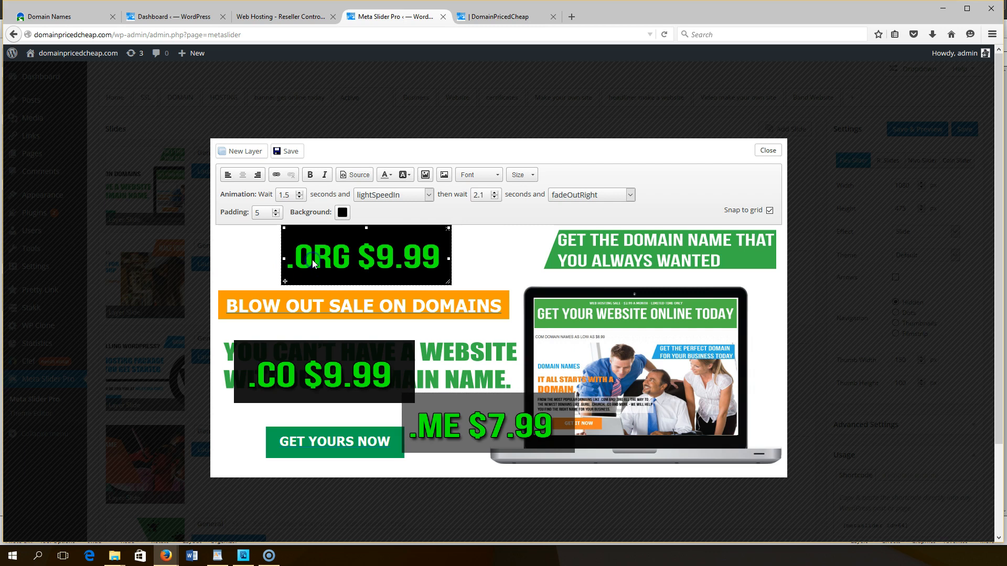
Reload the DomainPricedCheap home page and watch how the price layers overlap during their animations.
left_click(507, 15)
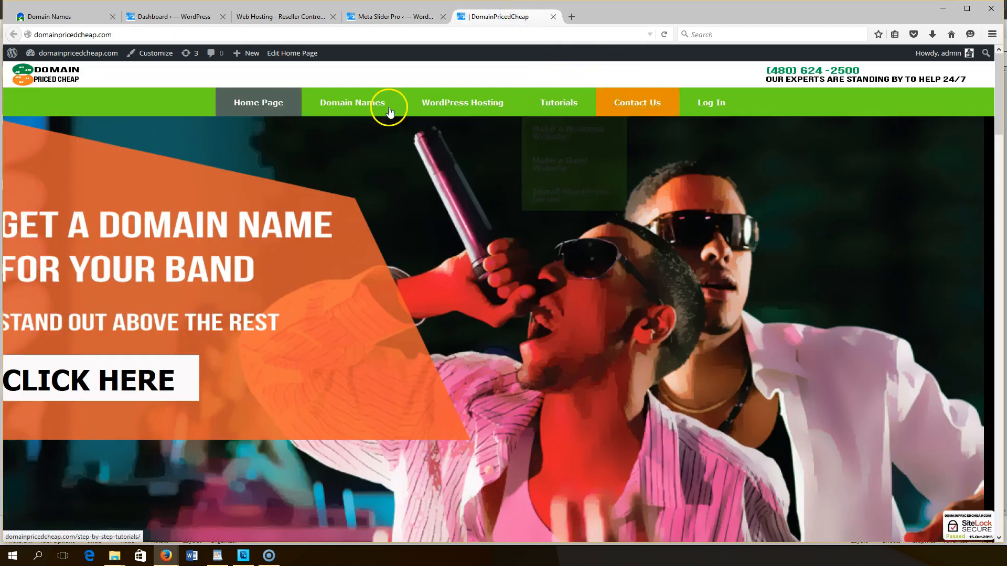
left_click(254, 105)
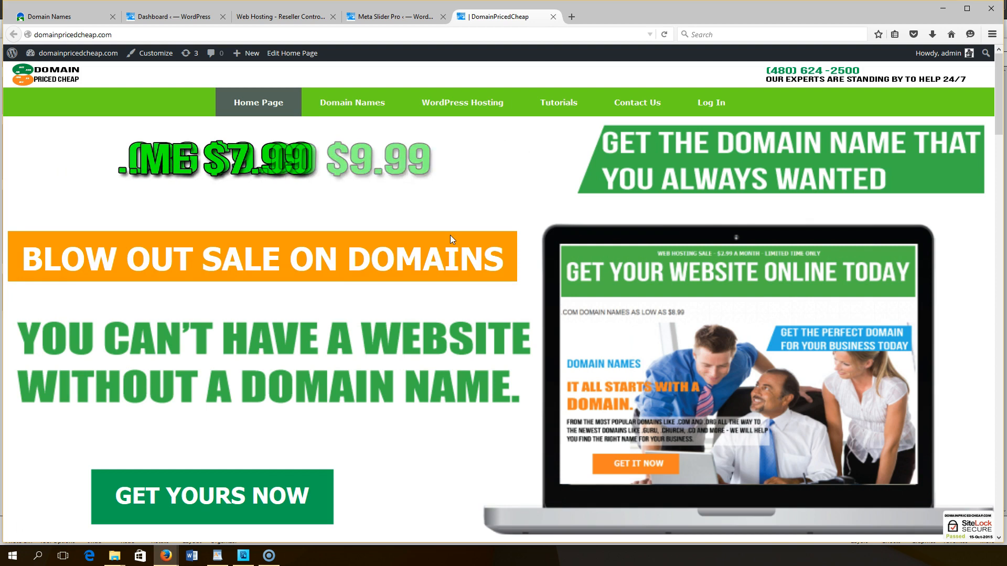
Return to the layer editor, set the .ORG $9.99 layer's exit wait to 2 seconds and save the layers.
left_click(385, 16)
left_click(412, 257)
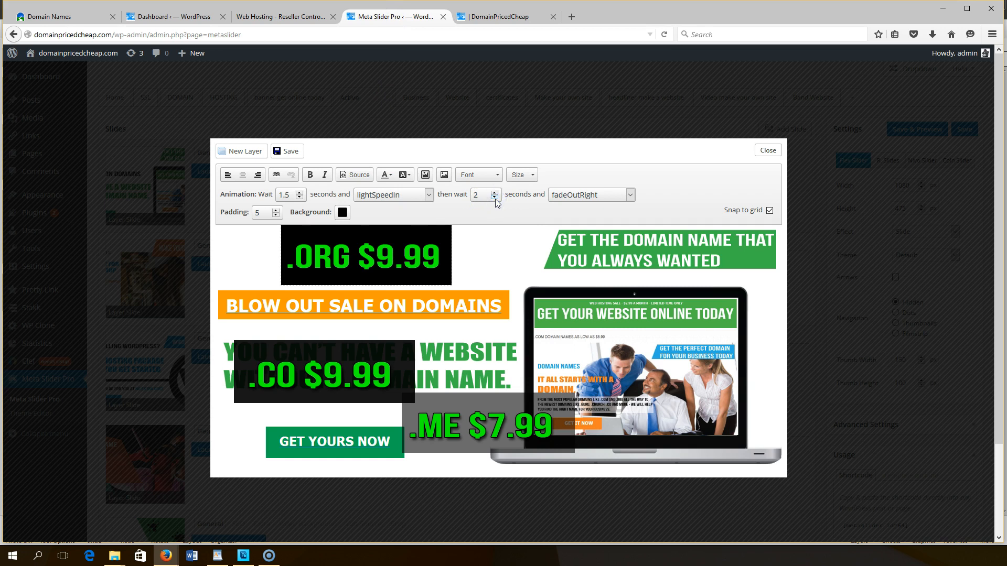
left_click(495, 198)
left_click(289, 151)
Set the .ME $7.99 layer to wait 3 seconds before entering and 4 seconds before its exit animation.
left_click(269, 387)
left_click(439, 418)
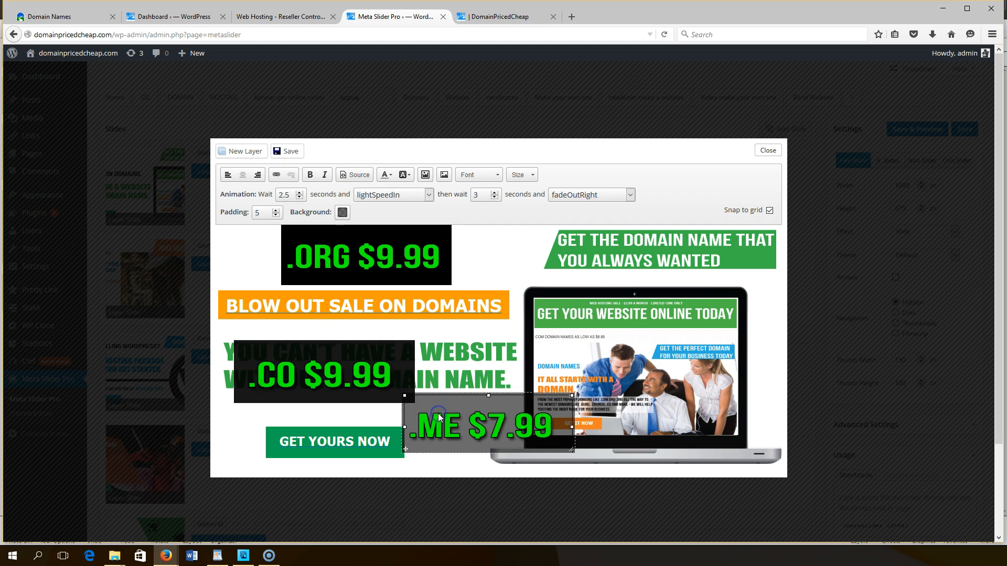
left_click(300, 193)
left_click(299, 192)
left_click(299, 193)
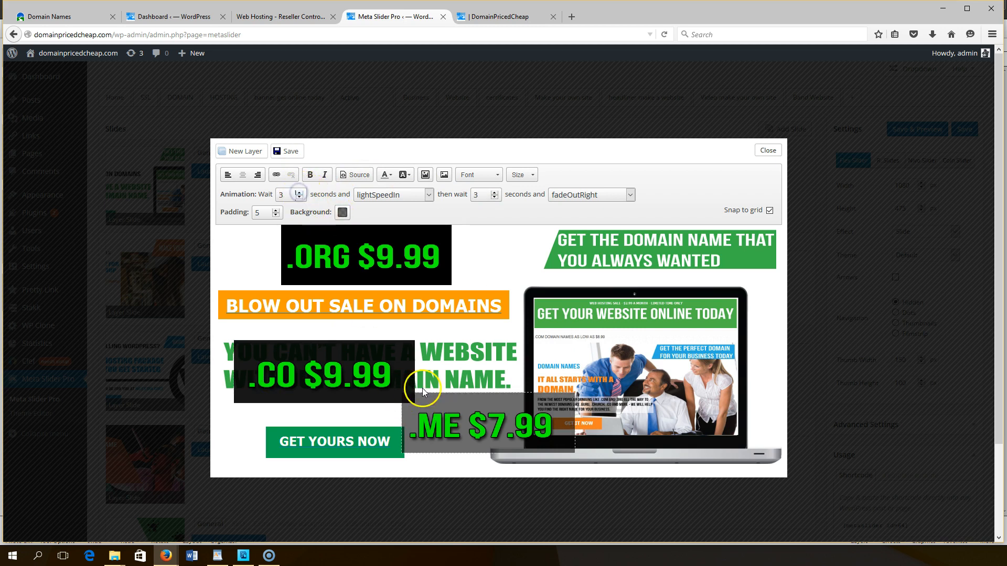
left_click(495, 193)
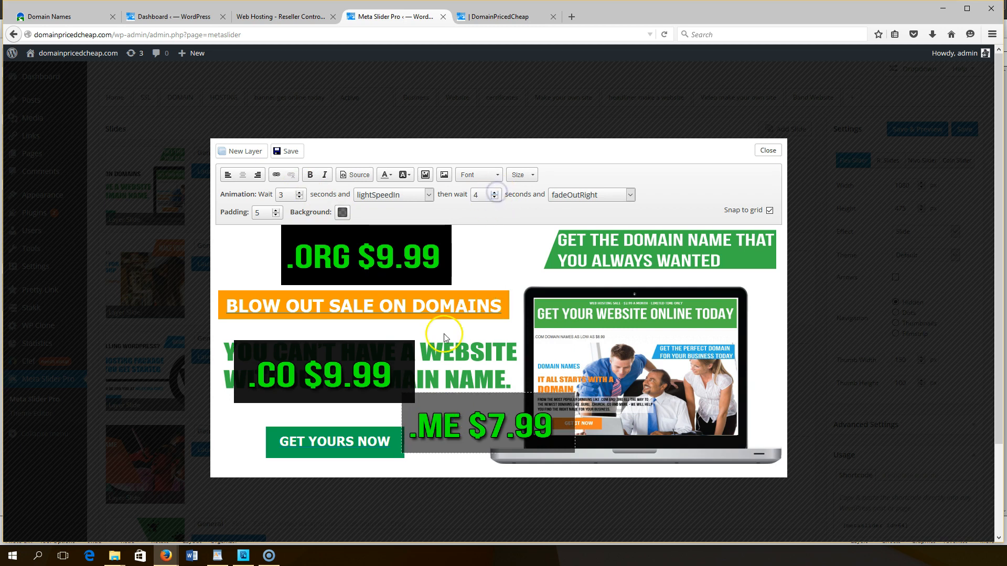
Set the .CO $9.99 layer to wait 4.5 seconds before entering and 5.5 seconds before its exit animation.
left_click(346, 379)
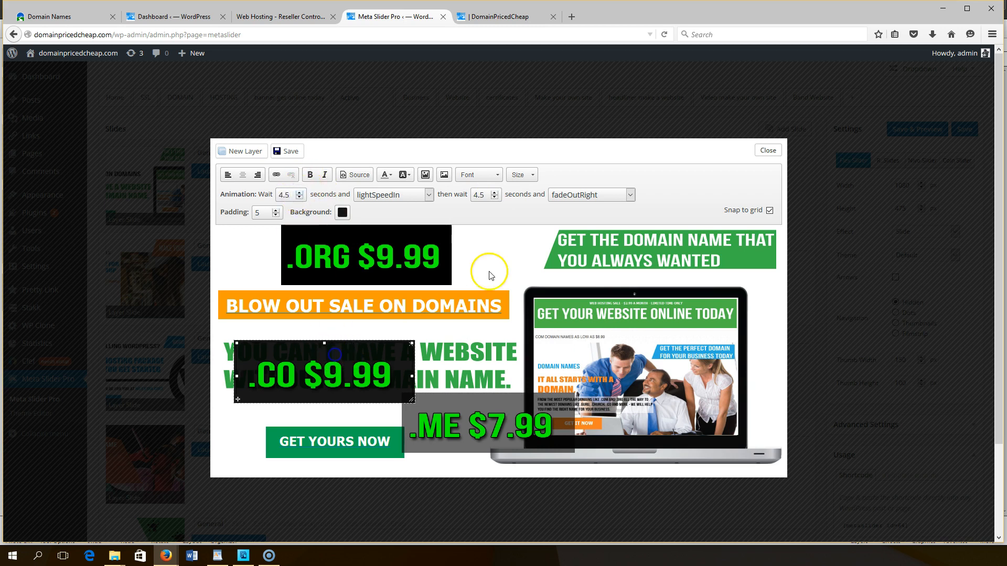
left_click(495, 193)
left_click(495, 193)
left_click(495, 193)
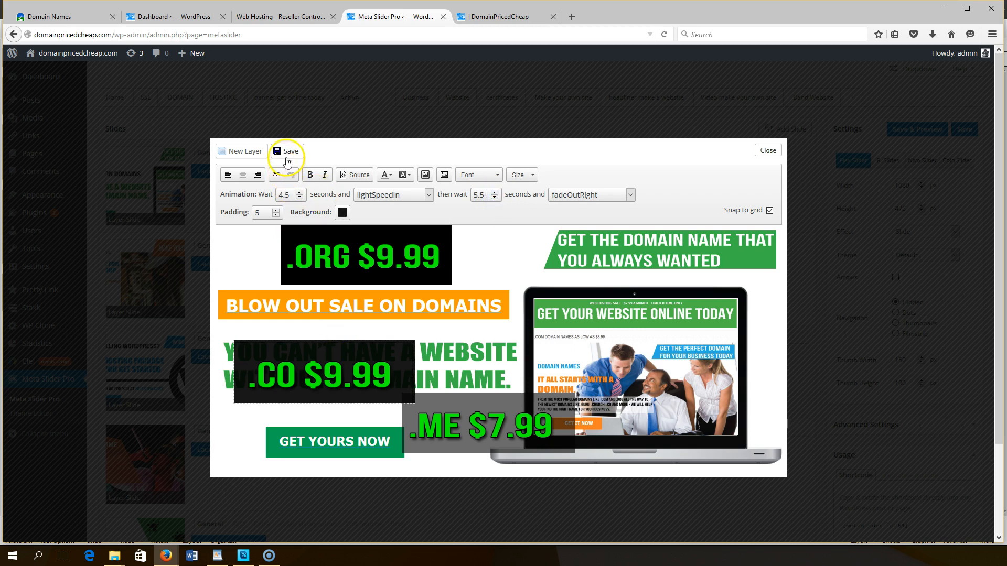
Try a 2.5-second exit wait on the .ORG $9.99 layer and move it aside briefly to check the .COM $8.99 timing.
left_click(310, 250)
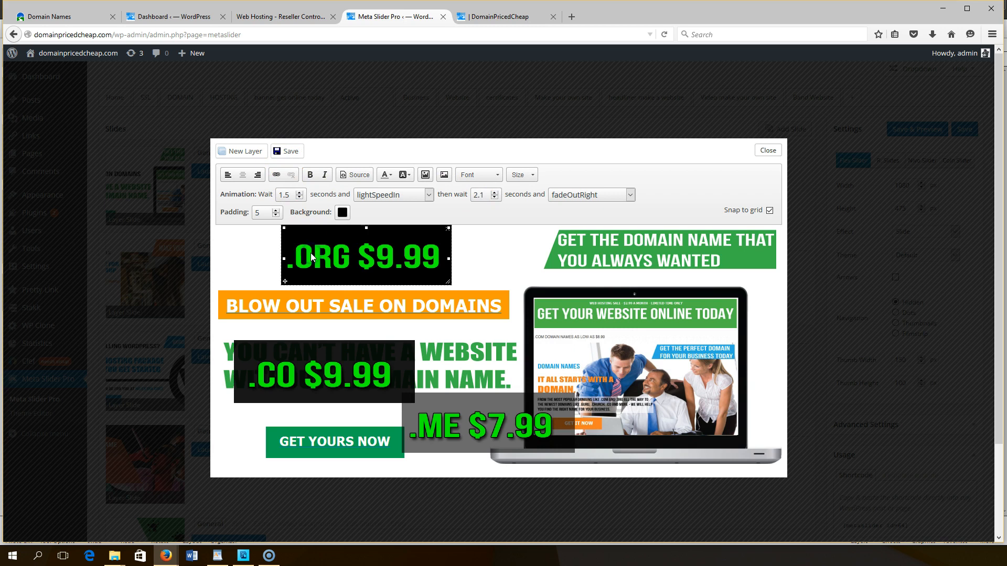
left_click(436, 398)
left_click(381, 358)
left_click(382, 236)
left_click_drag(286, 280, 290, 337)
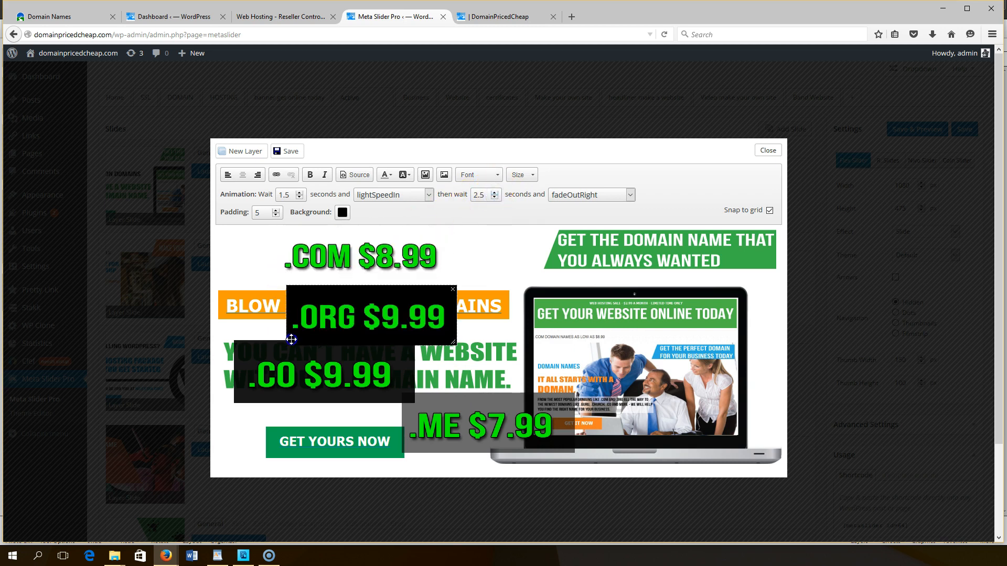
left_click(324, 265)
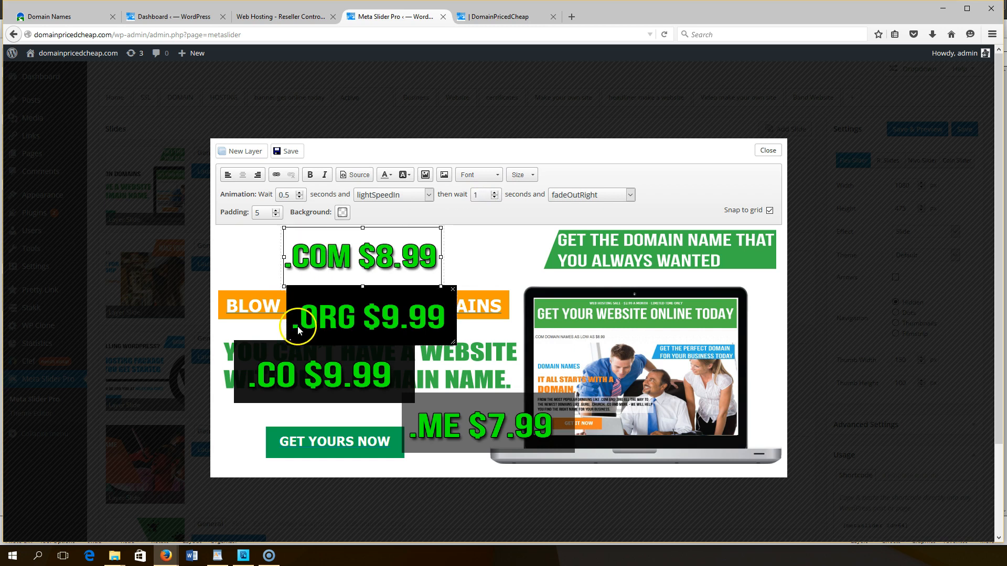
left_click_drag(293, 300, 288, 241)
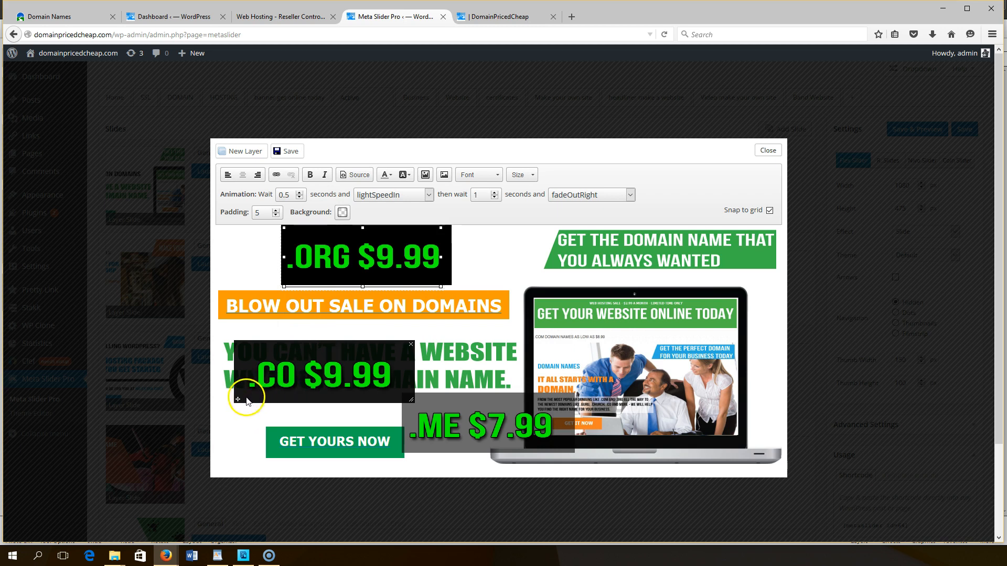
Stack the .ME $7.99 and .CO $9.99 layers over the .ORG $9.99 layer and save the layers.
left_click(409, 447)
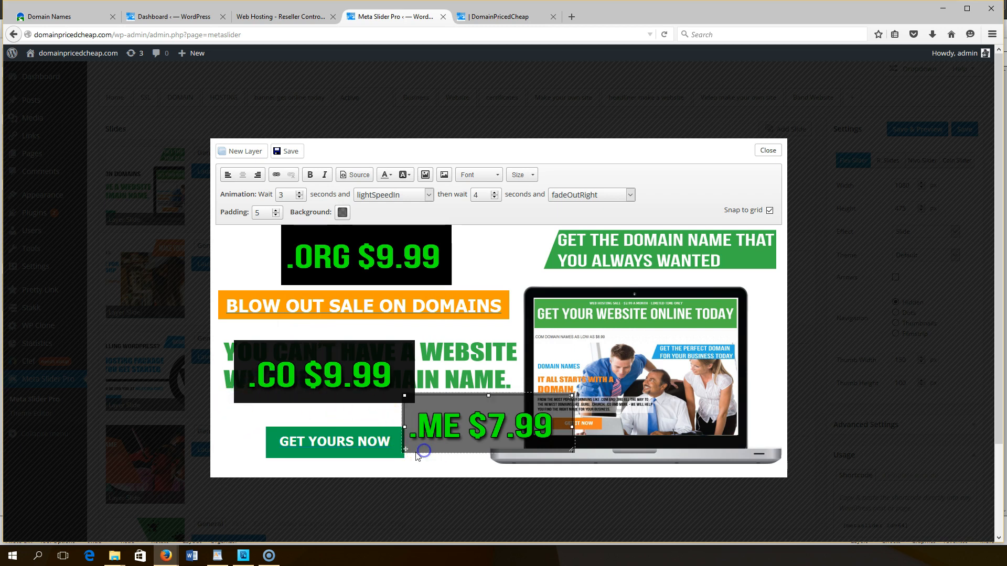
left_click_drag(409, 450, 289, 269)
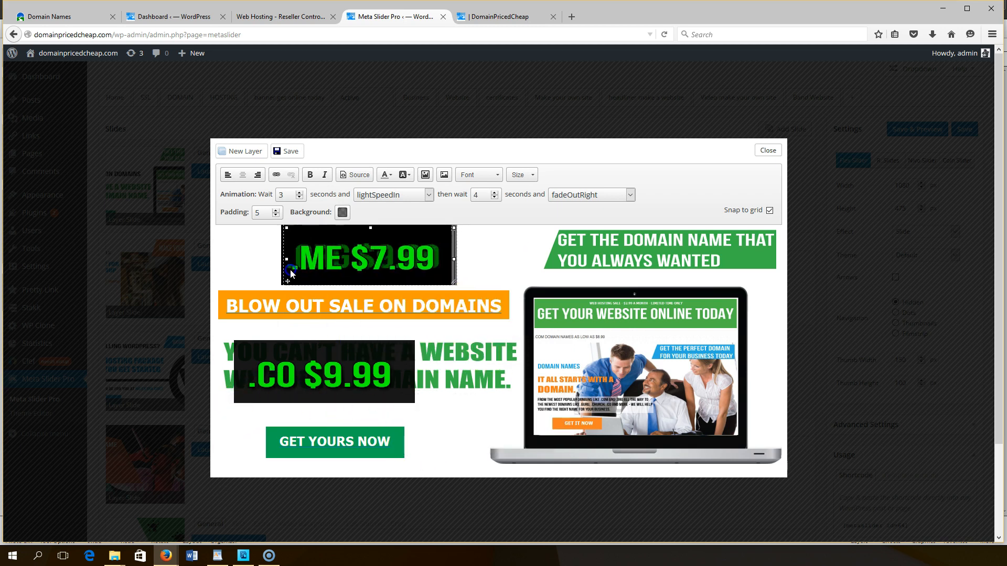
left_click_drag(235, 386, 285, 270)
left_click(289, 150)
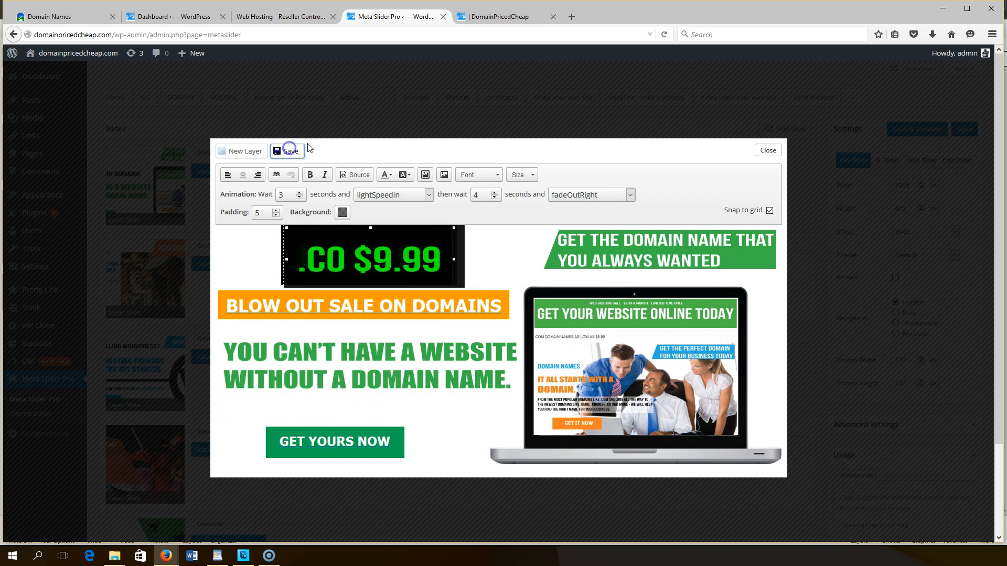
Reload the DomainPricedCheap home page and check the revised timing and backgrounds of the price layers.
left_click(523, 17)
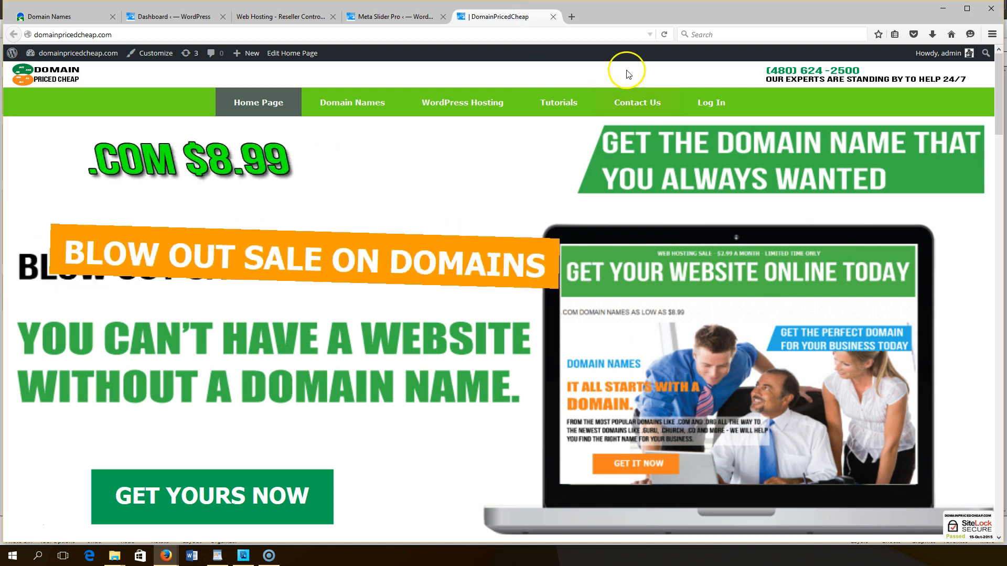
left_click(664, 35)
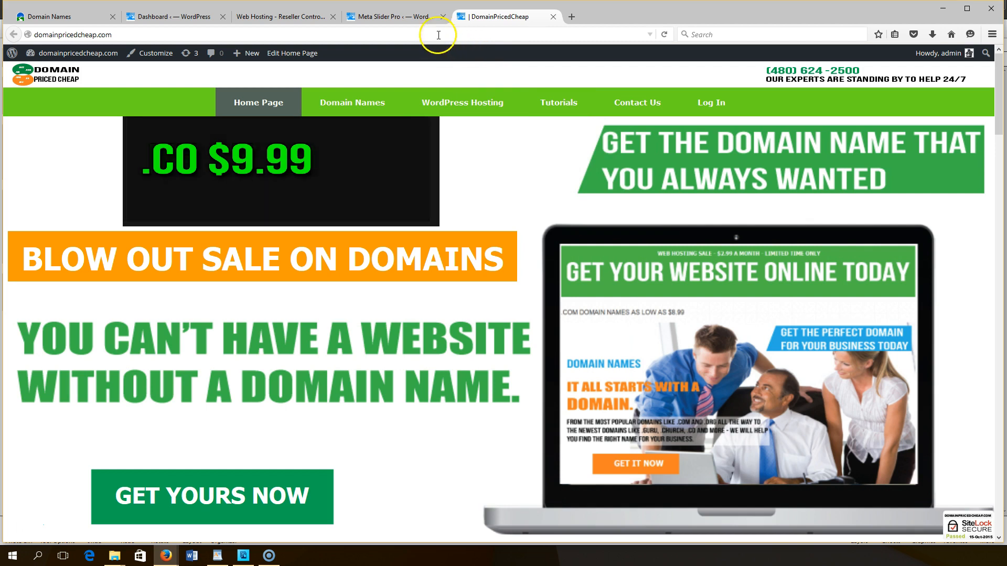
Return to the layer editor and move the .CO $9.99 and .ME $7.99 layers down off the .ORG $9.99 layer.
left_click(416, 24)
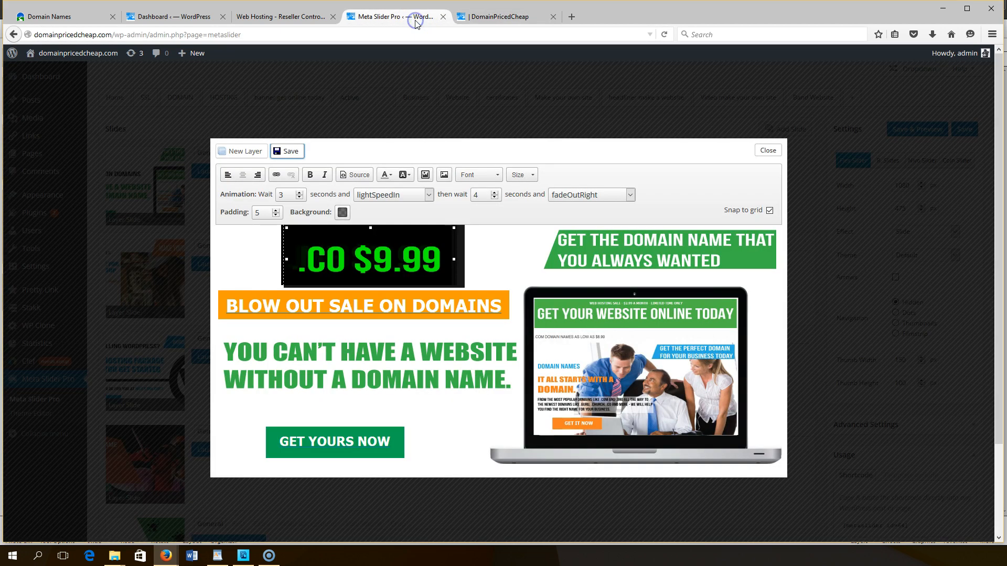
left_click_drag(285, 285, 272, 410)
left_click_drag(287, 282, 481, 405)
Set the .ORG $9.99 layer's exit wait to 2 seconds and save the slide's layers.
left_click(340, 259)
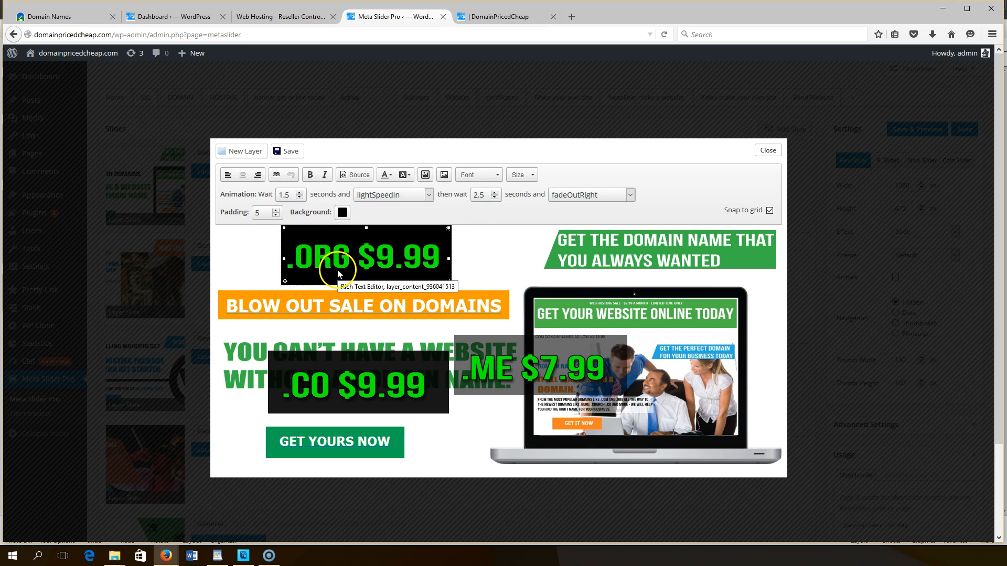
left_click(495, 198)
left_click(289, 151)
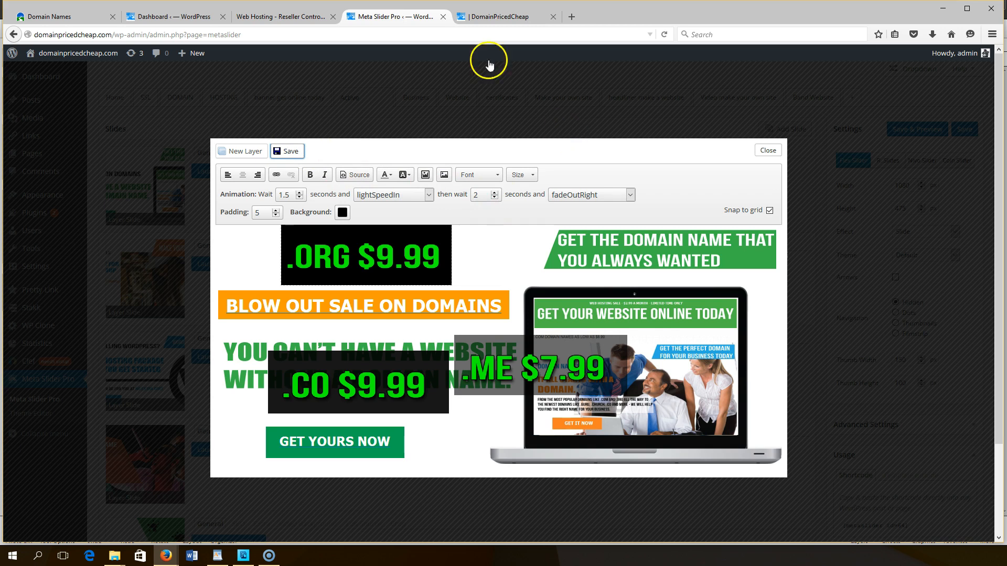
Reload the DomainPricedCheap home page and check the timing of the .ORG $9.99 layer.
left_click(482, 21)
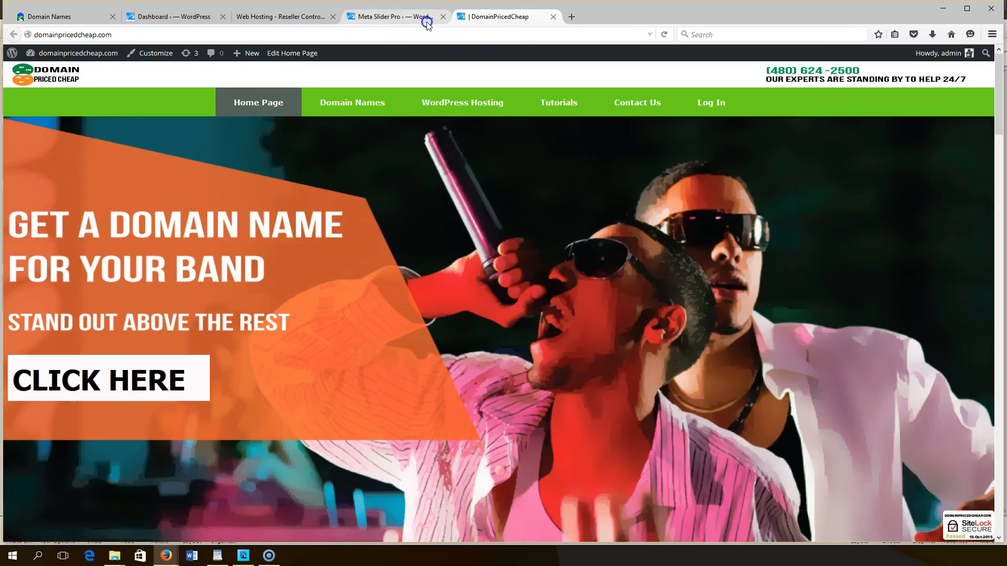
left_click(427, 21)
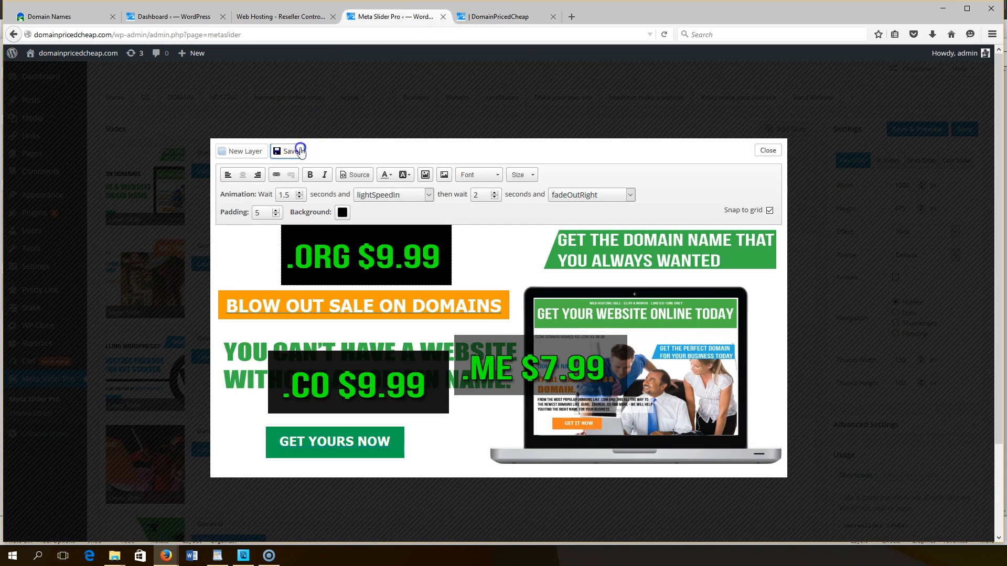
left_click(495, 16)
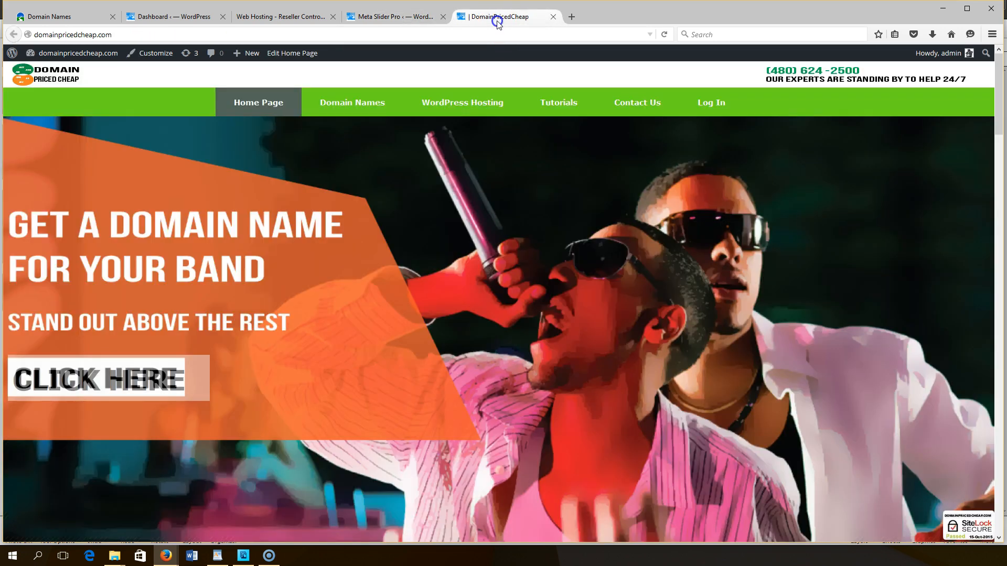
left_click(665, 35)
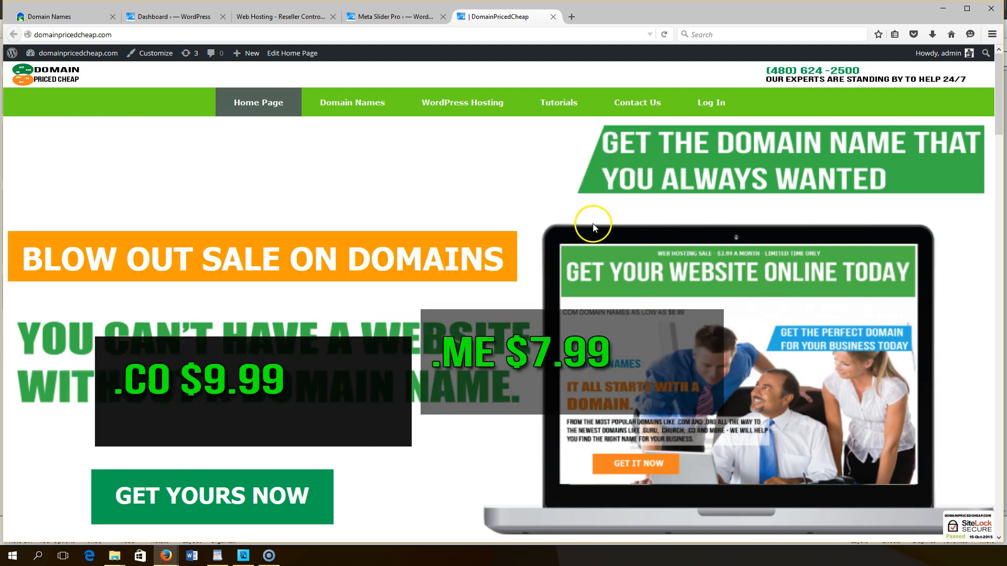
In the layer editor, check the .COM $8.99 layer's timing beneath .ORG $9.99, set .ORG's entrance wait to 1 second and save.
left_click(388, 17)
left_click(384, 265)
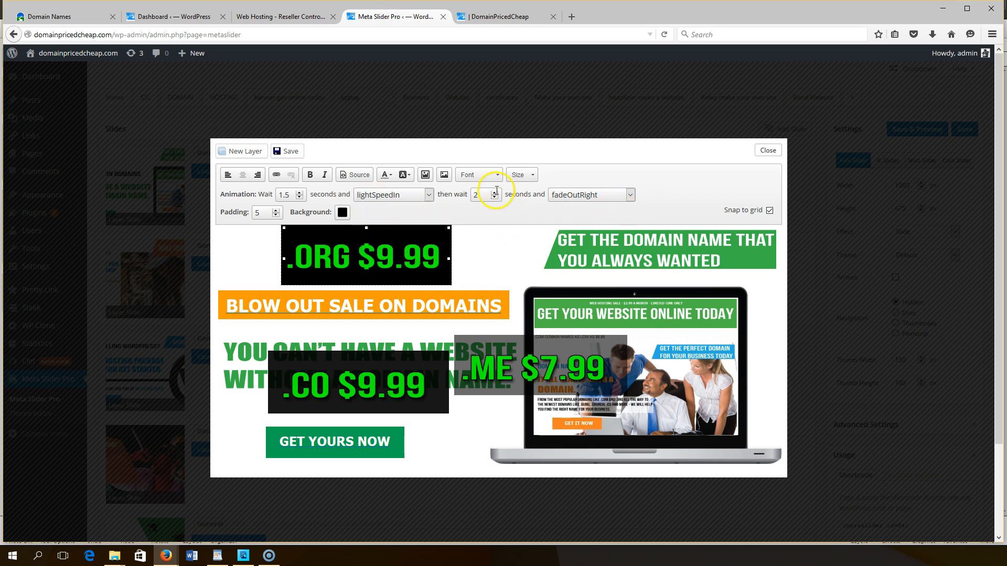
left_click_drag(284, 282, 279, 349)
left_click(307, 285)
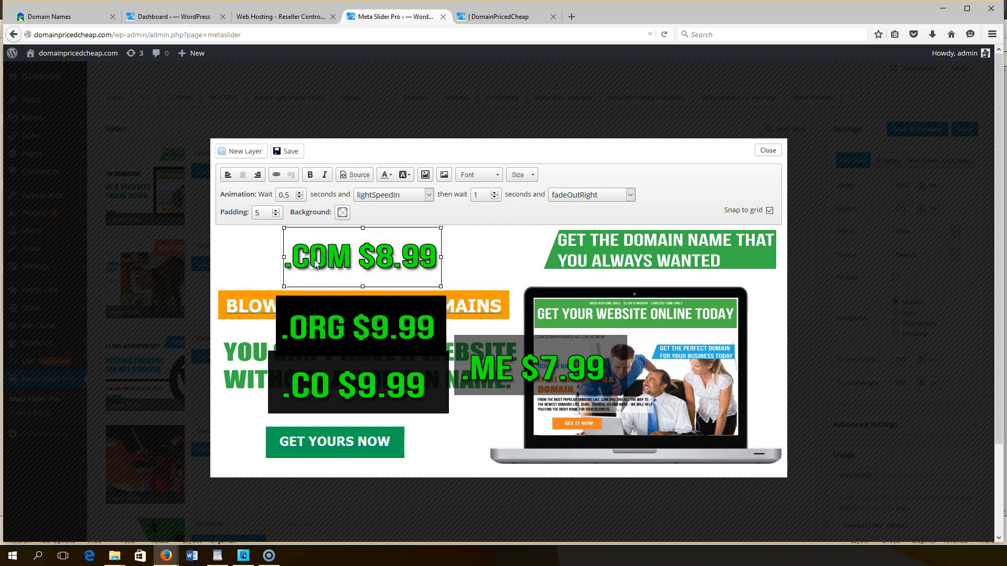
left_click_drag(279, 349, 280, 282)
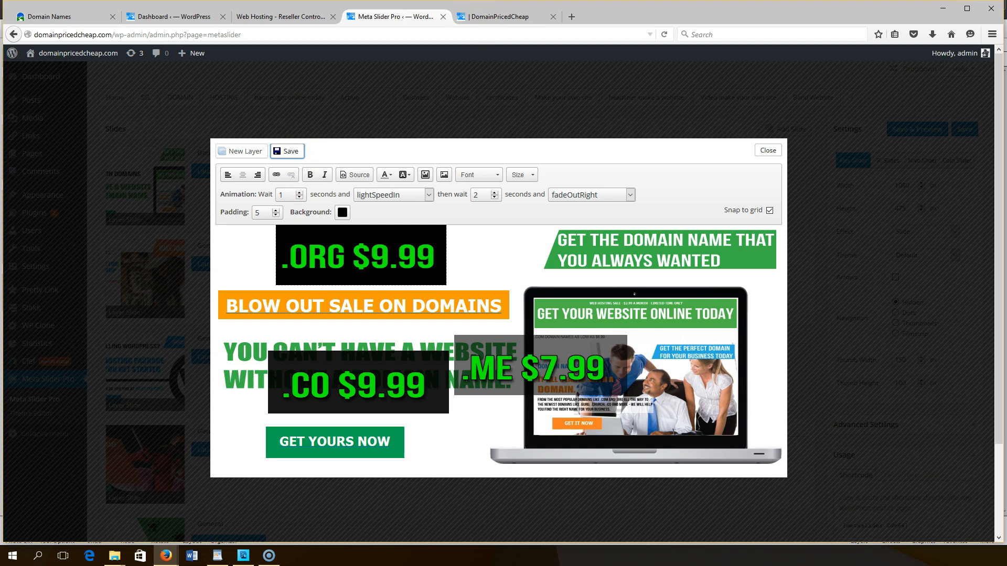
Reload the home page to check when the .ORG $9.99 layer enters, and return to the layer editor.
left_click(508, 17)
left_click(667, 34)
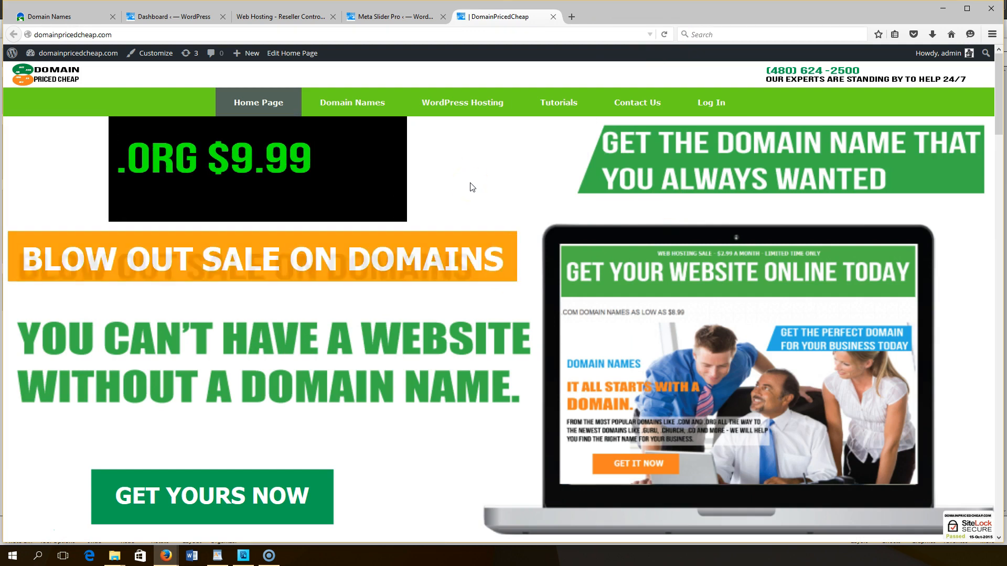
left_click(403, 17)
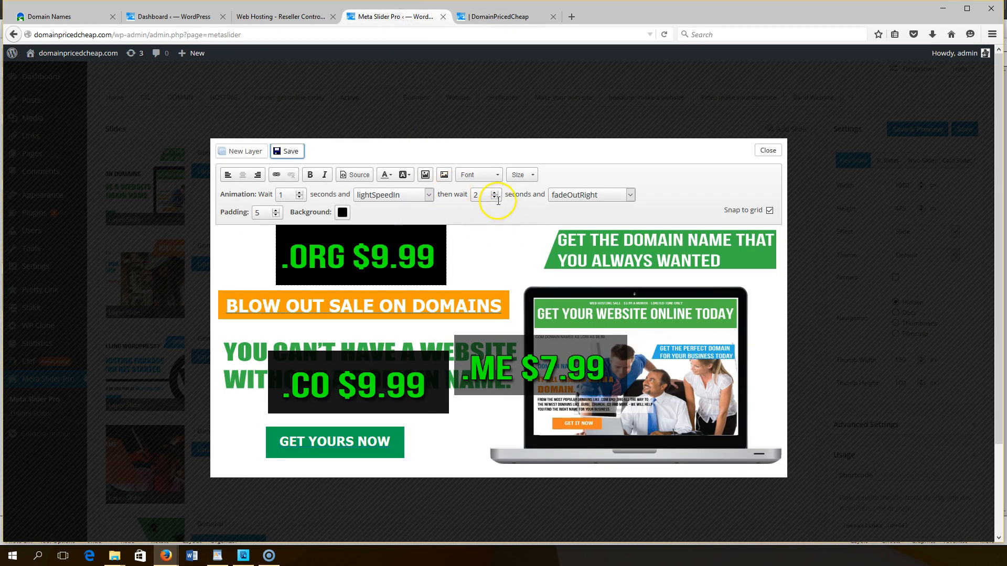
Set the .ORG $9.99 layer's exit wait to 1.5 seconds, realign it over the .COM $8.99 layer and save.
left_click(422, 258)
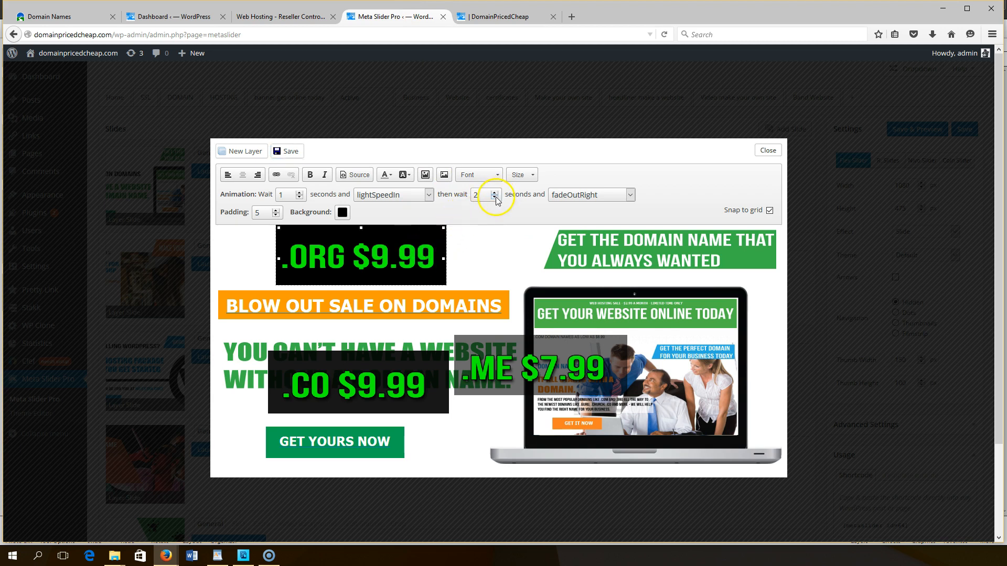
left_click(290, 152)
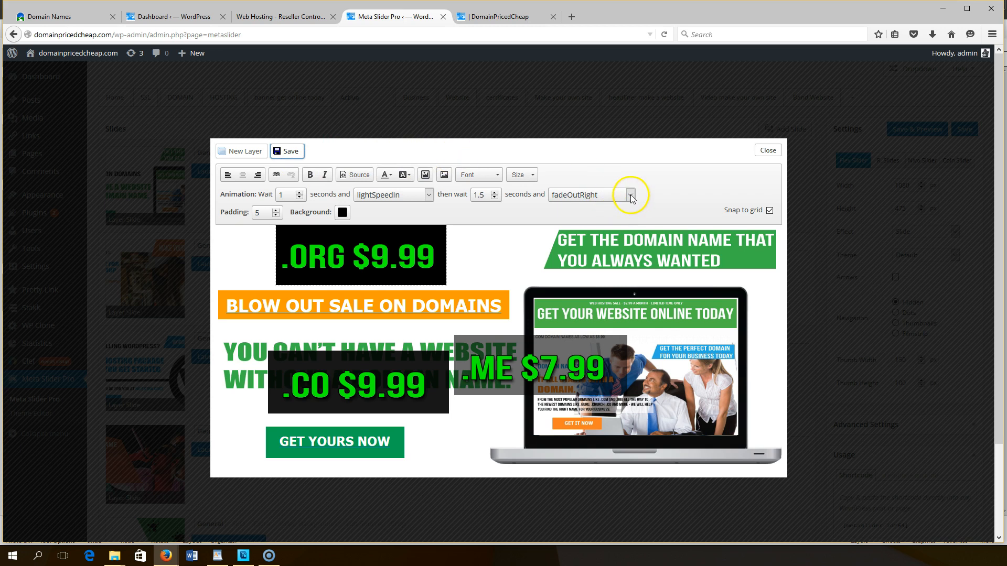
left_click_drag(278, 278, 299, 346)
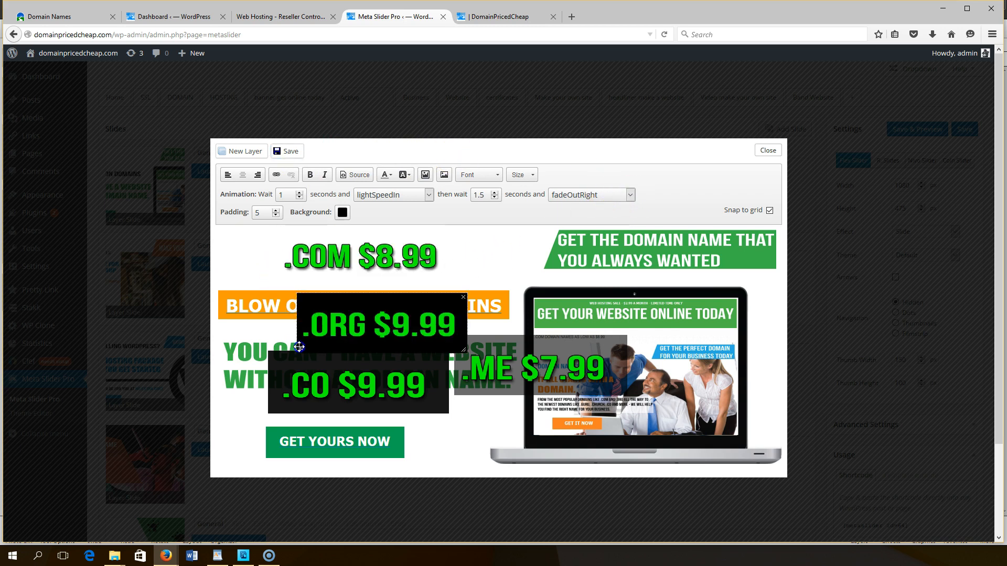
left_click(328, 264)
left_click(305, 340)
left_click_drag(300, 348, 282, 270)
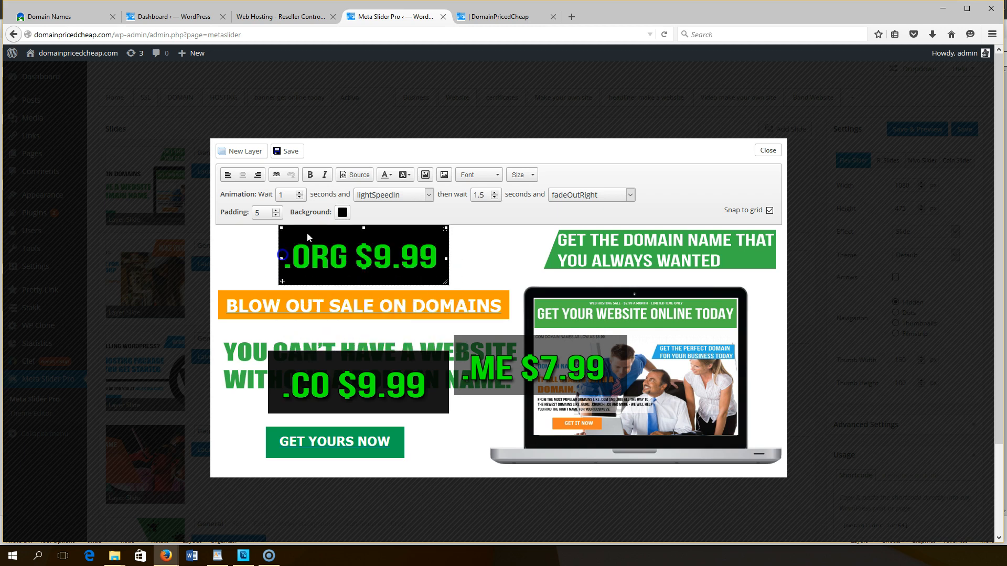
left_click(289, 151)
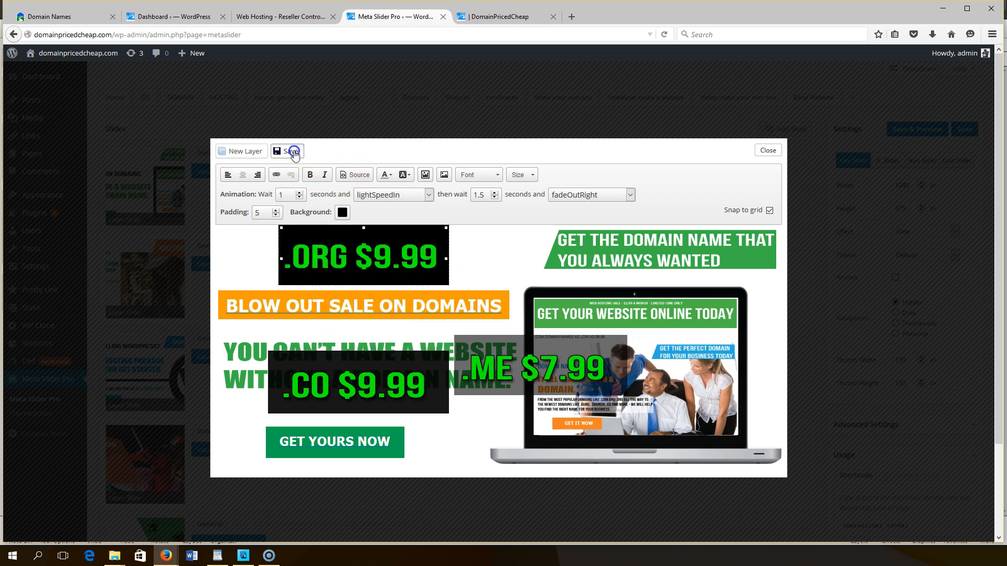
Reload the home page to check the .ORG $9.99 layer's shortened exit timing, and return to the layer editor.
left_click(518, 18)
left_click(664, 34)
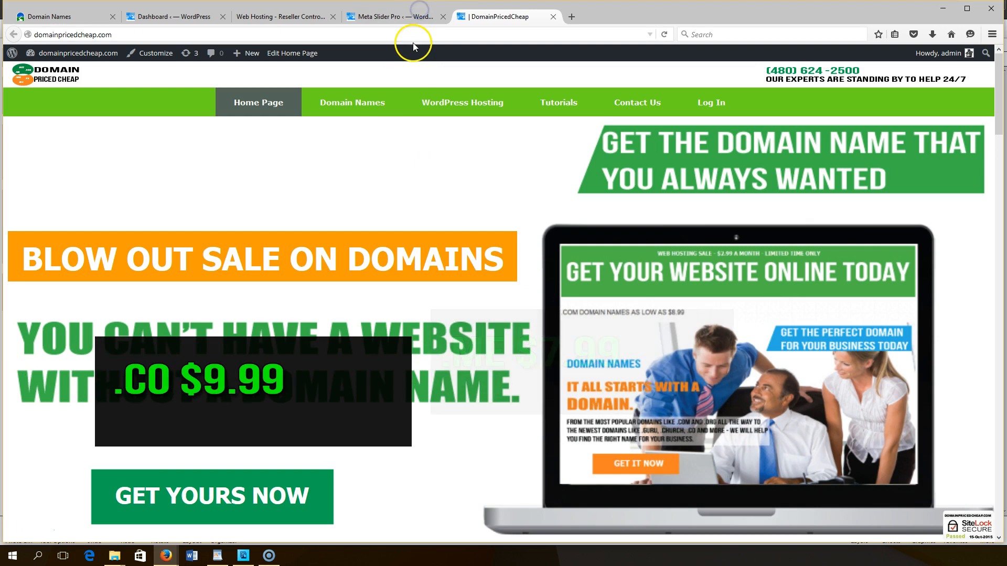
left_click(388, 16)
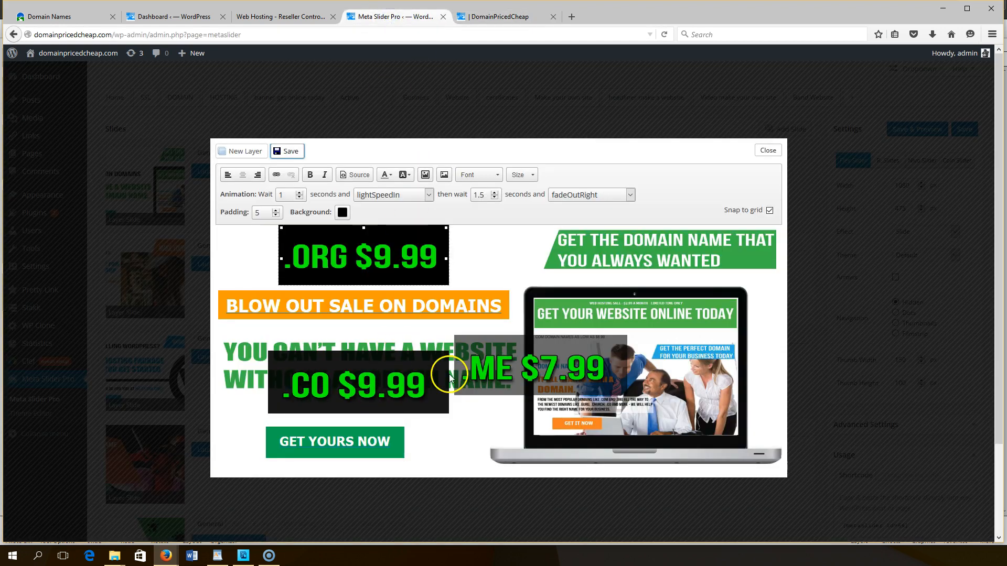
Stack the .CO $9.99 layer over the .ORG $9.99 layer, save, and preview the slide on the reloaded home page.
left_click_drag(271, 407, 282, 278)
left_click(291, 151)
left_click(506, 12)
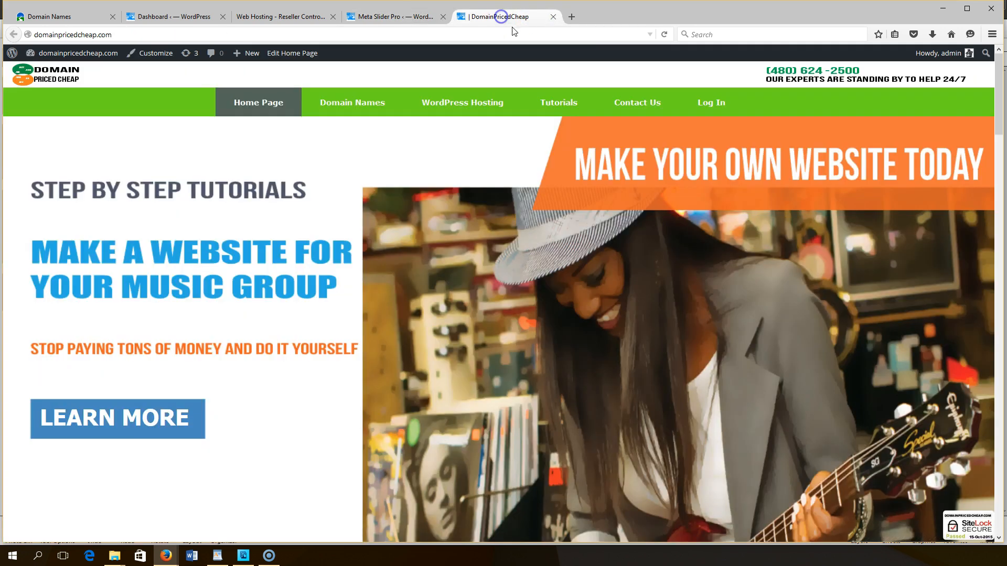
left_click(662, 34)
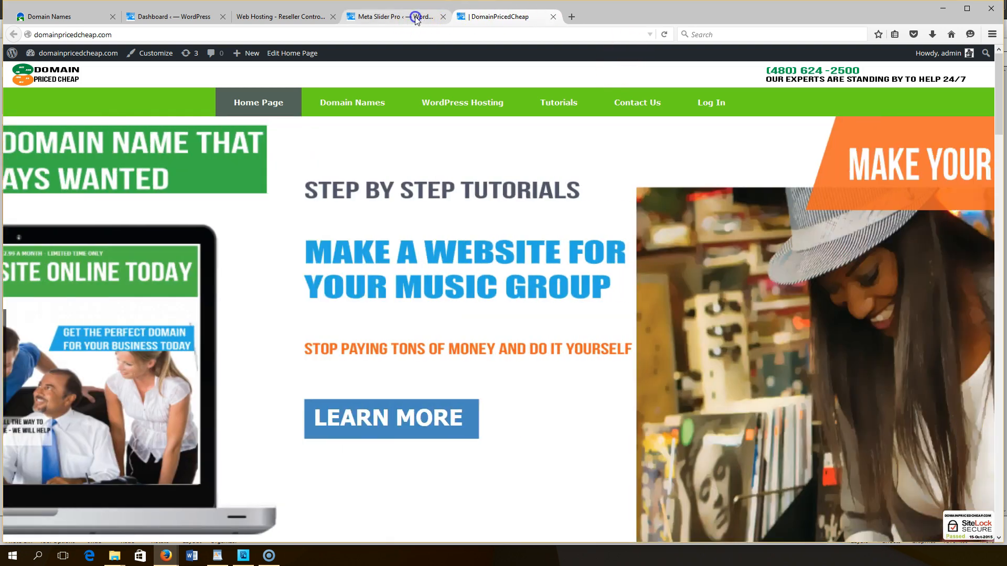
left_click(414, 16)
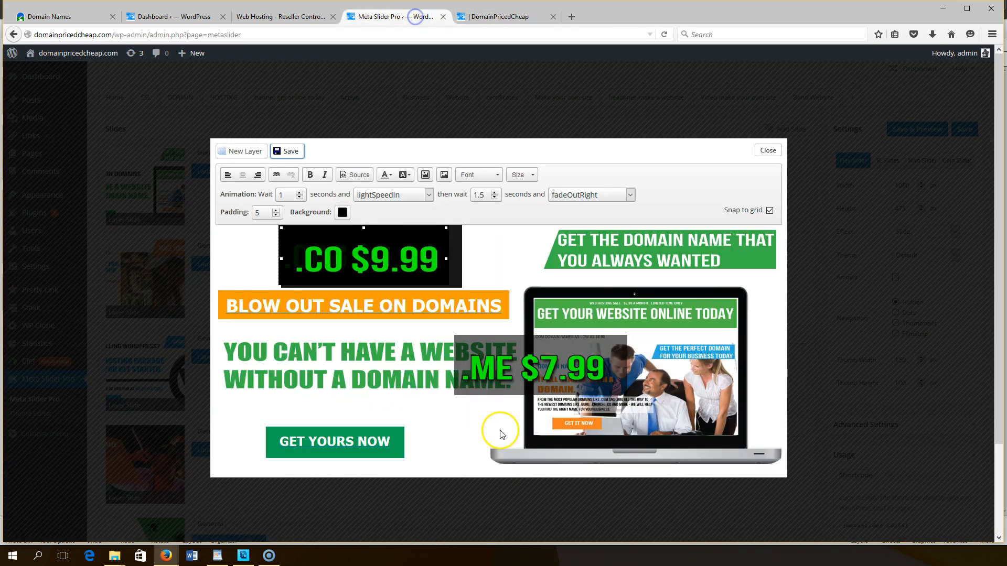
Replace .CO $9.99 with the .ME $7.99 layer on top of .ORG $9.99, set .ME's exit wait to 3.5 seconds and save.
left_click_drag(298, 264, 241, 404)
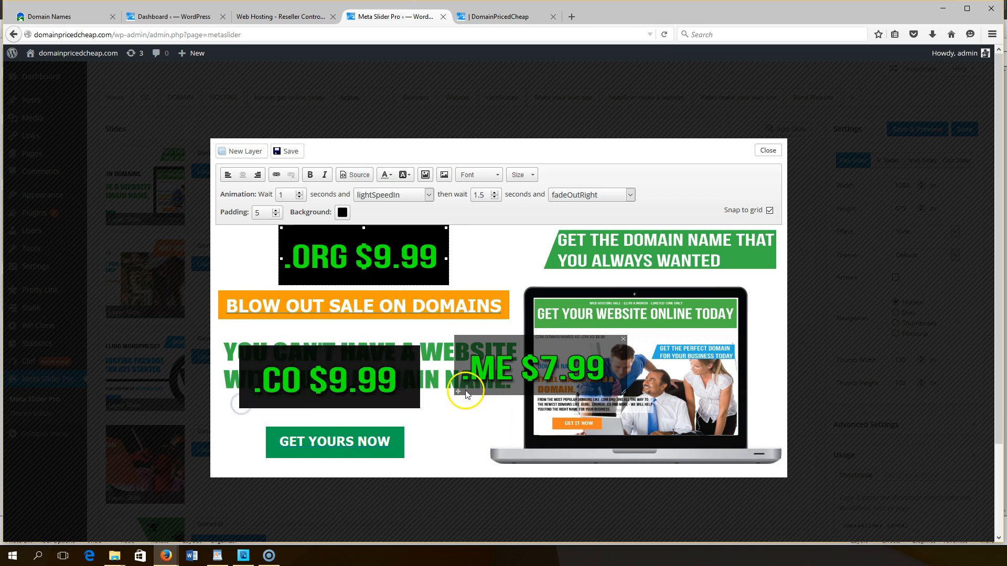
left_click_drag(451, 386, 278, 269)
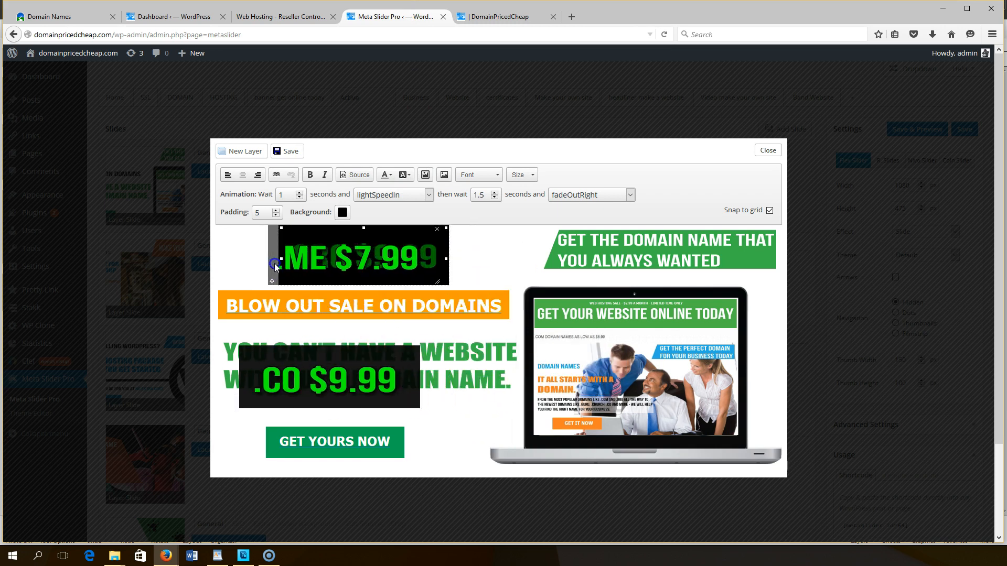
left_click(428, 234)
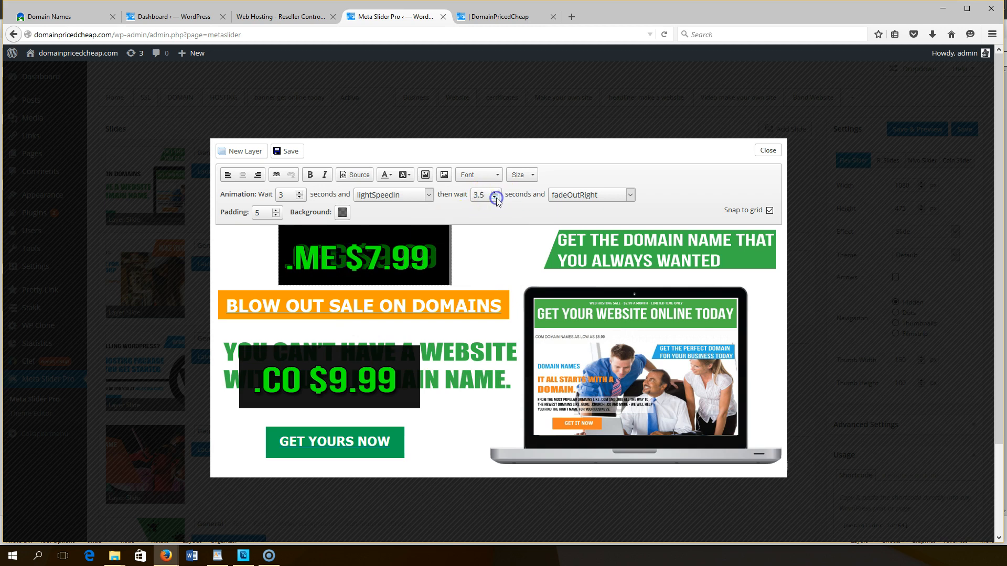
left_click(290, 152)
Reload the home page to check the .ME $7.99 layer's position and timing, and return to the layer editor.
left_click(511, 20)
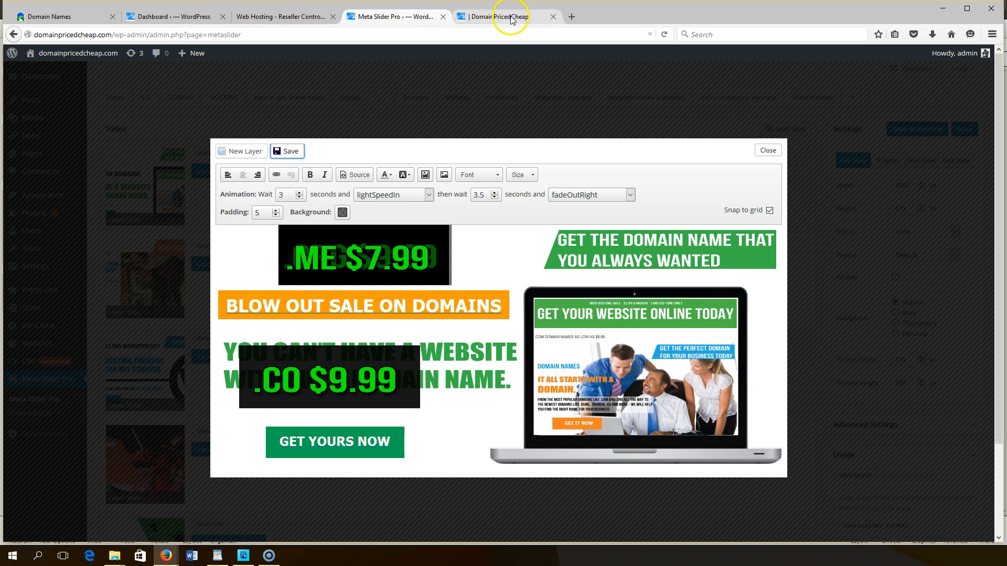
left_click(662, 35)
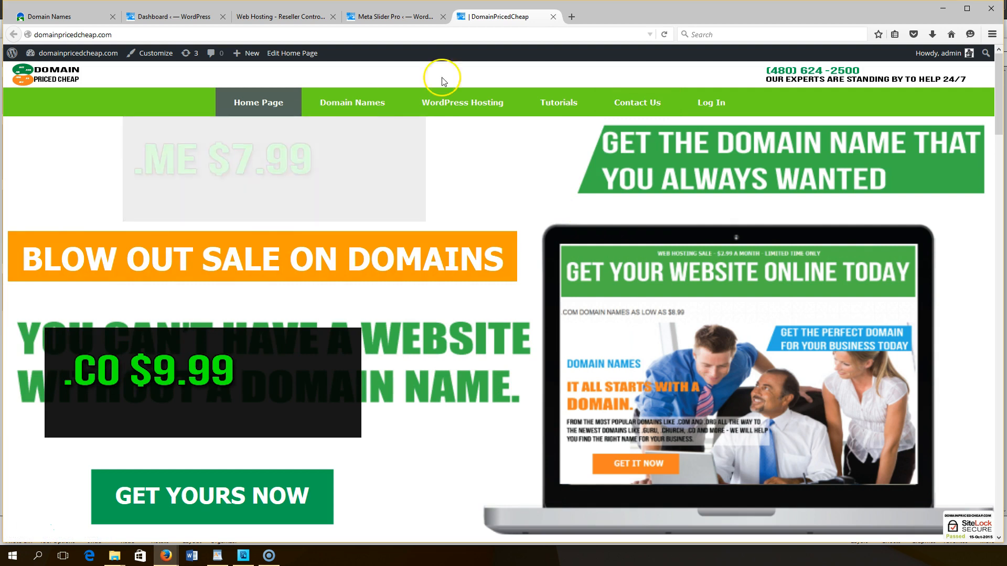
left_click(410, 18)
Set the .ME $7.99 layer's entrance wait to 2 seconds and its exit wait to 2.5 seconds, and save.
left_click(402, 240)
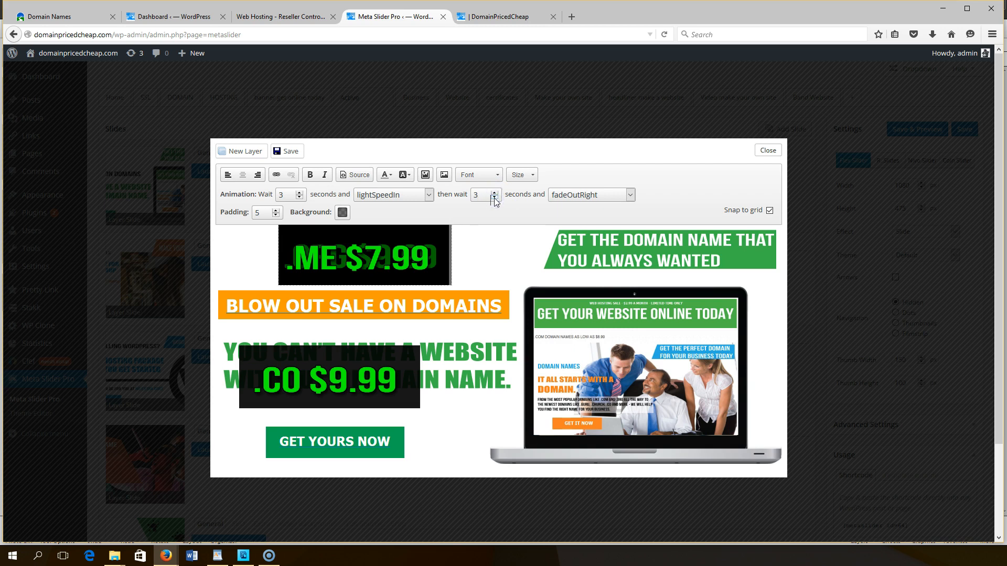
left_click(299, 198)
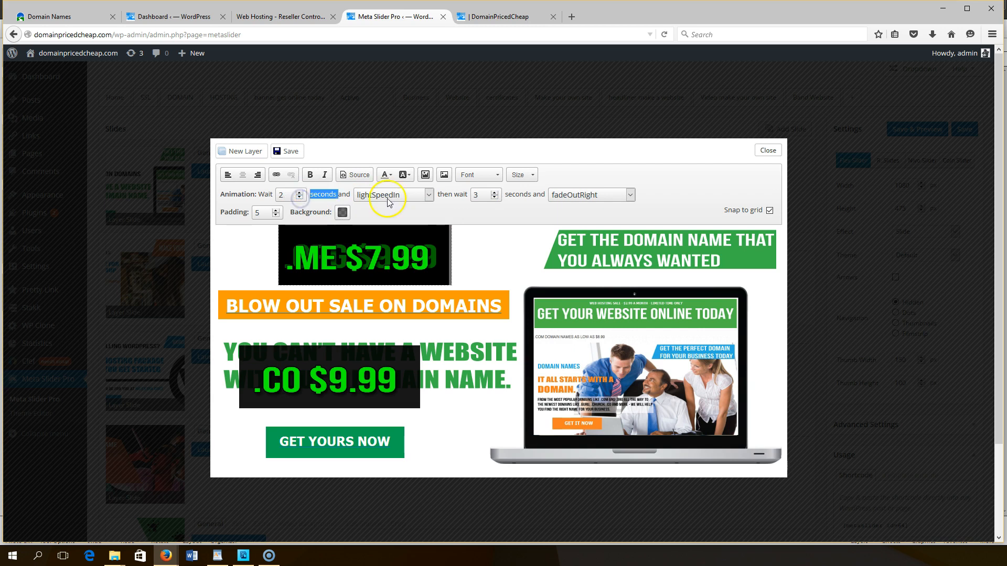
left_click(495, 198)
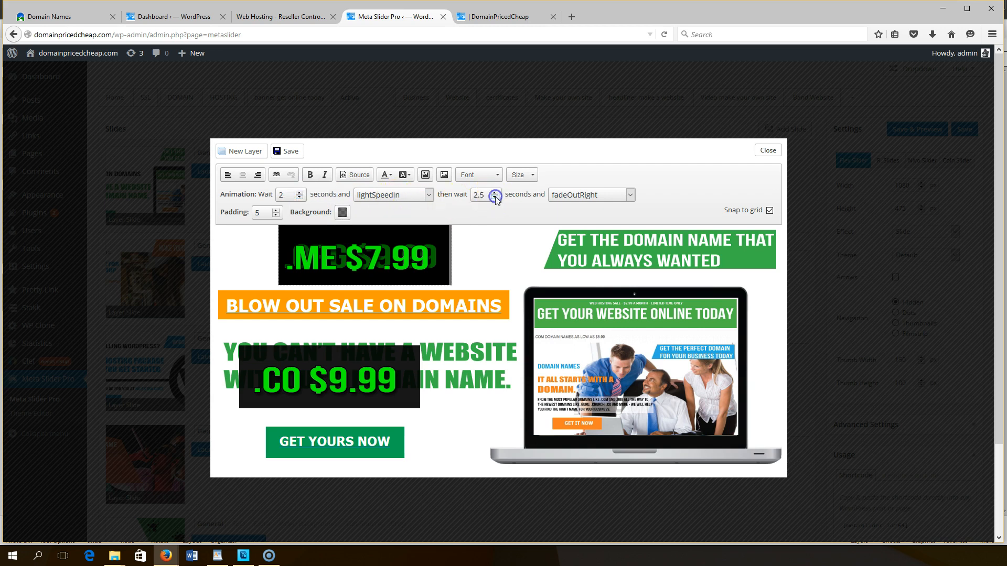
left_click(287, 151)
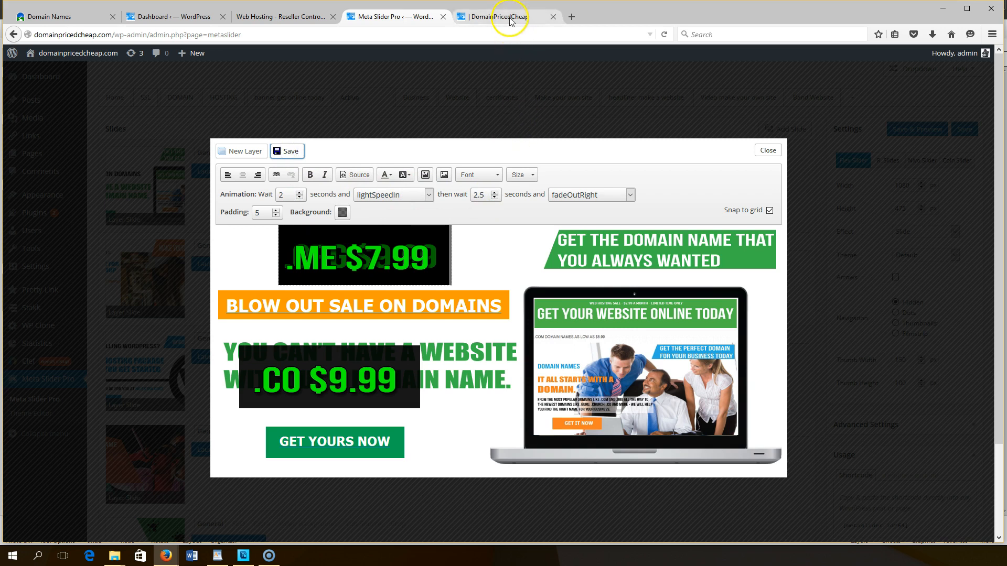
left_click(292, 151)
Reload the home page to check the .ME $7.99 layer's new entrance and exit timing, and return to the layer editor.
left_click(482, 16)
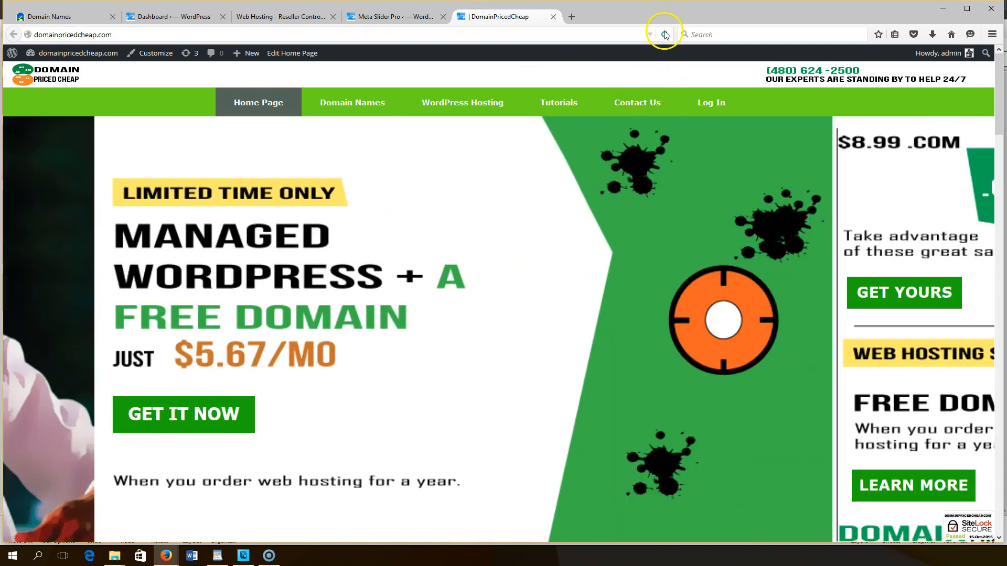
left_click(664, 34)
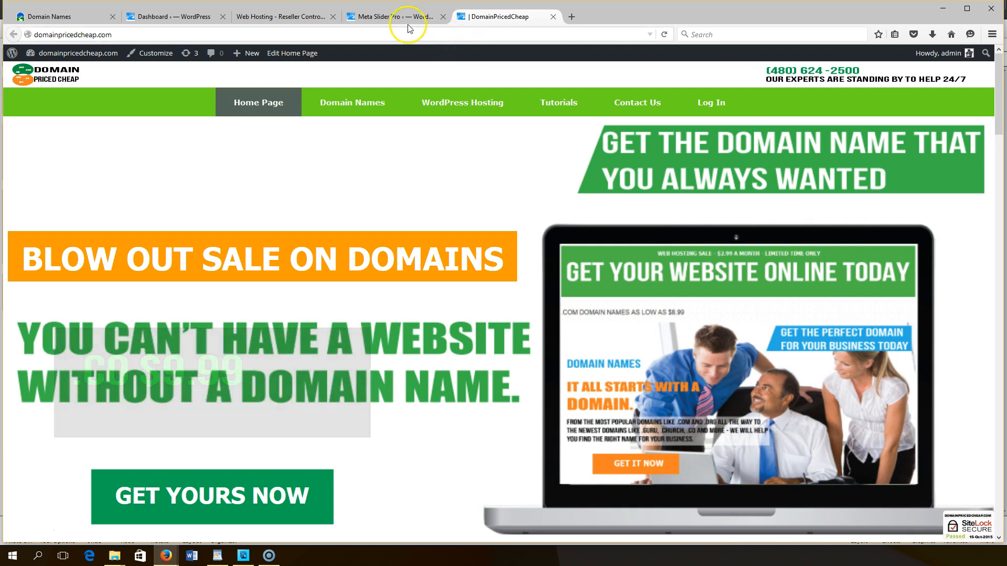
left_click(397, 16)
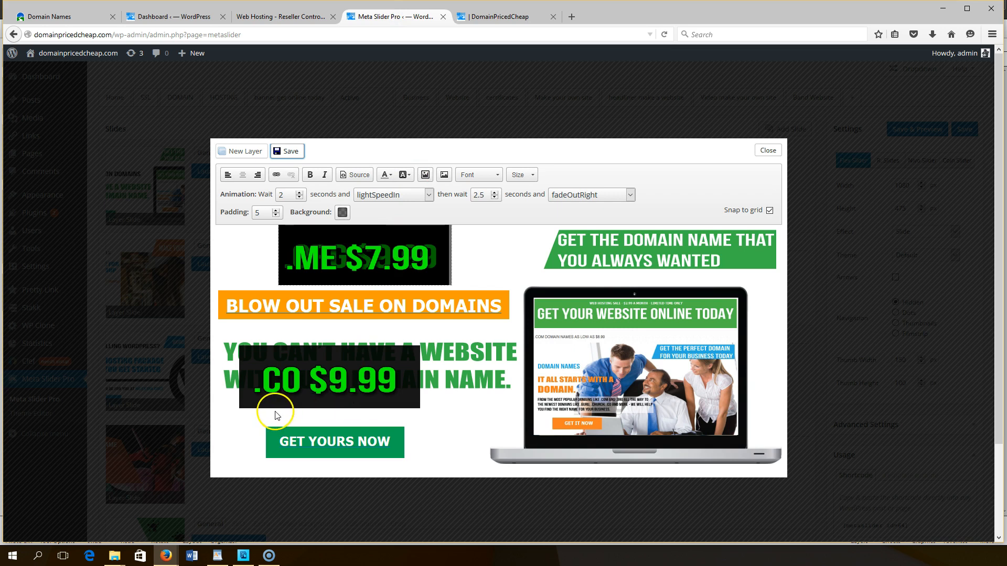
Stack the .CO $9.99 layer over the .ME and .ORG layers and set its entrance wait to 3.5 seconds.
left_click_drag(243, 406, 283, 282)
left_click(362, 255)
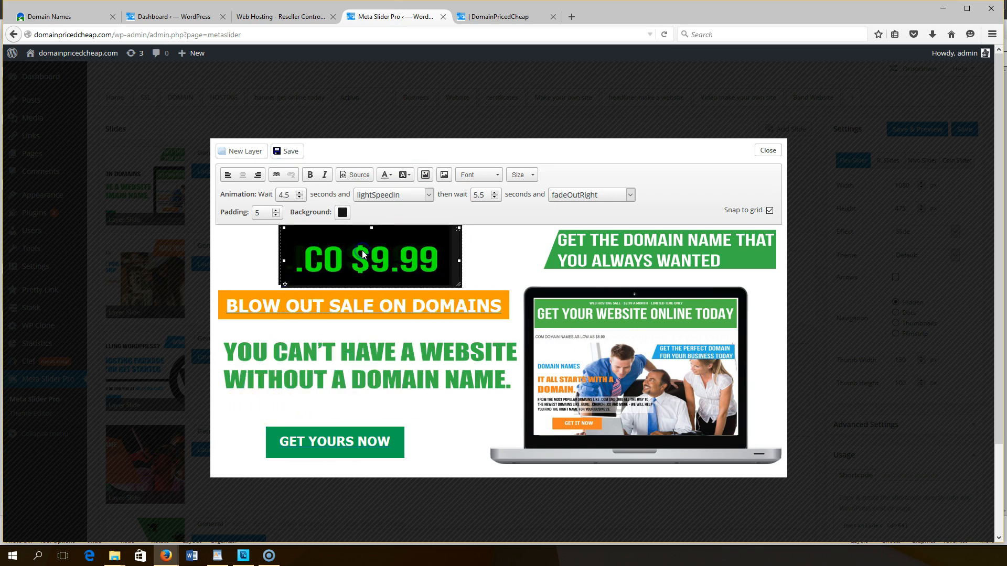
left_click(299, 198)
left_click(299, 198)
left_click(299, 198)
left_click(299, 198)
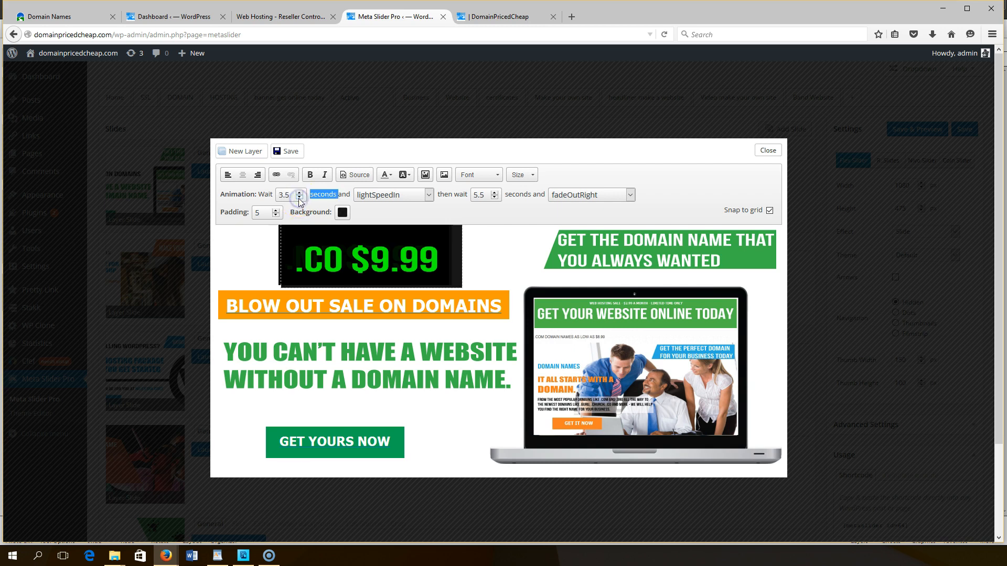
Set the .CO $9.99 layer's exit wait to 4 seconds and save the slide's layers.
left_click(495, 198)
left_click(494, 197)
left_click(494, 198)
left_click(494, 198)
left_click(494, 198)
left_click(288, 153)
Reload the home page and check the full sequence of stacked price layers.
left_click(492, 18)
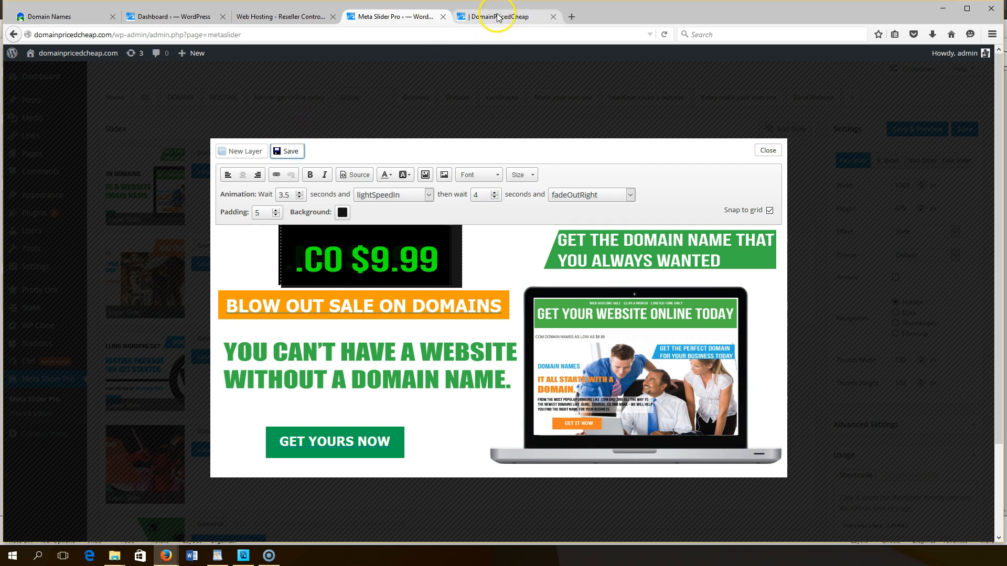
left_click(664, 35)
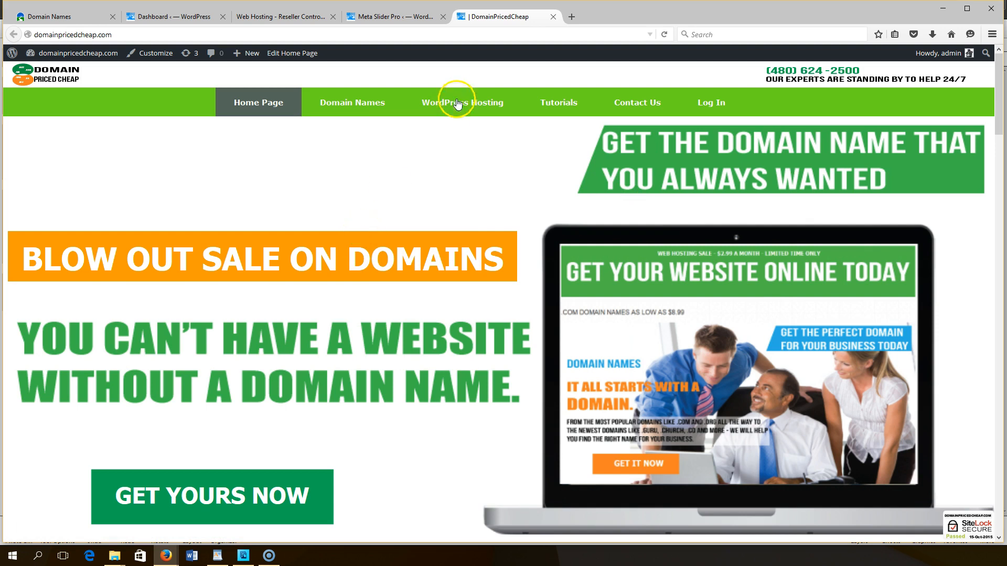
In the layer editor, spread the stacked .CO, .ME and .ORG price layers apart to uncover the .COM $8.99 layer, and select it.
left_click(395, 16)
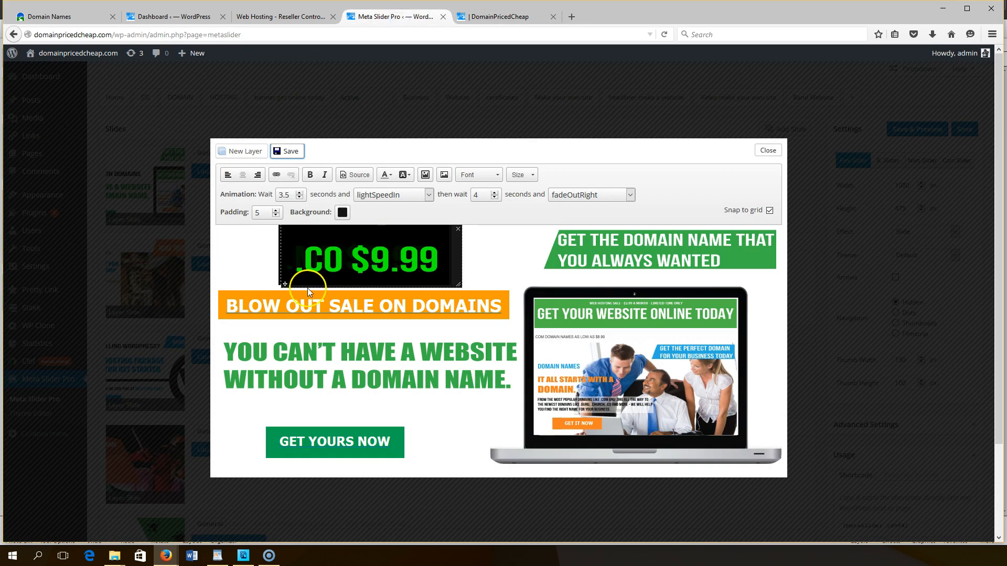
left_click_drag(284, 284, 275, 395)
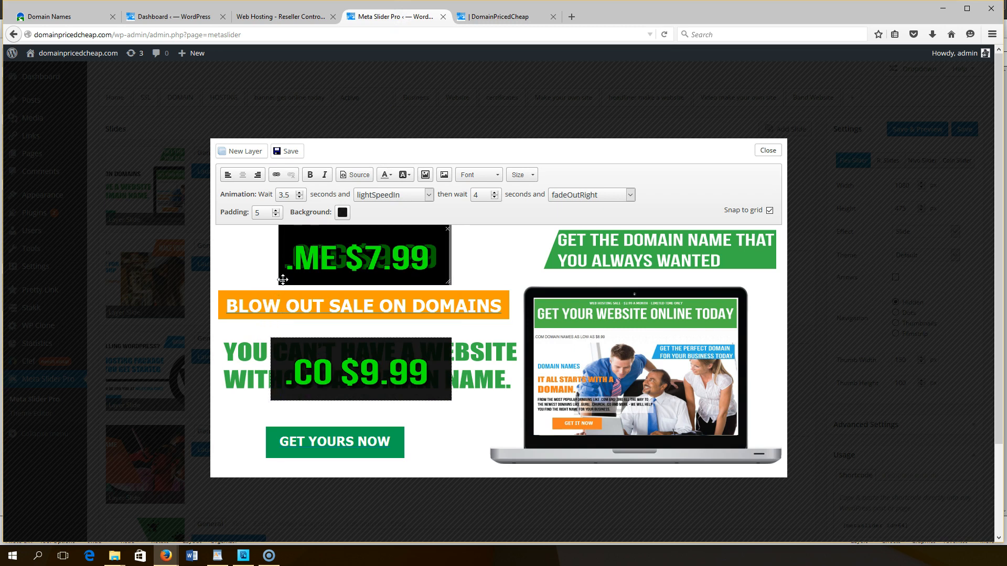
left_click_drag(282, 282, 509, 371)
left_click_drag(282, 281, 547, 284)
left_click(410, 271)
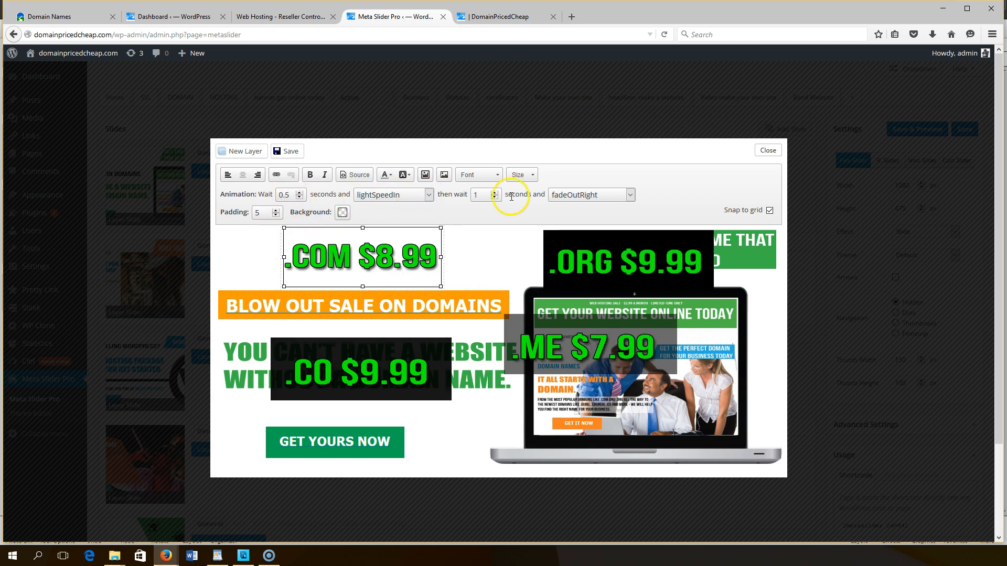
Make the .ORG $9.99 layer's background fully transparent and stack it over the .COM $8.99 layer.
left_click(552, 285)
left_click(342, 213)
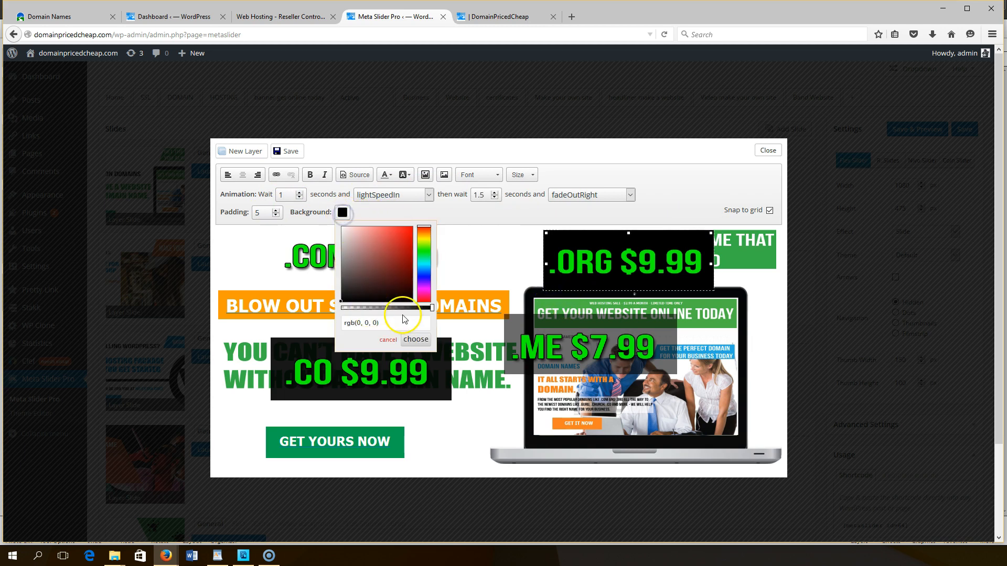
left_click_drag(432, 311, 348, 312)
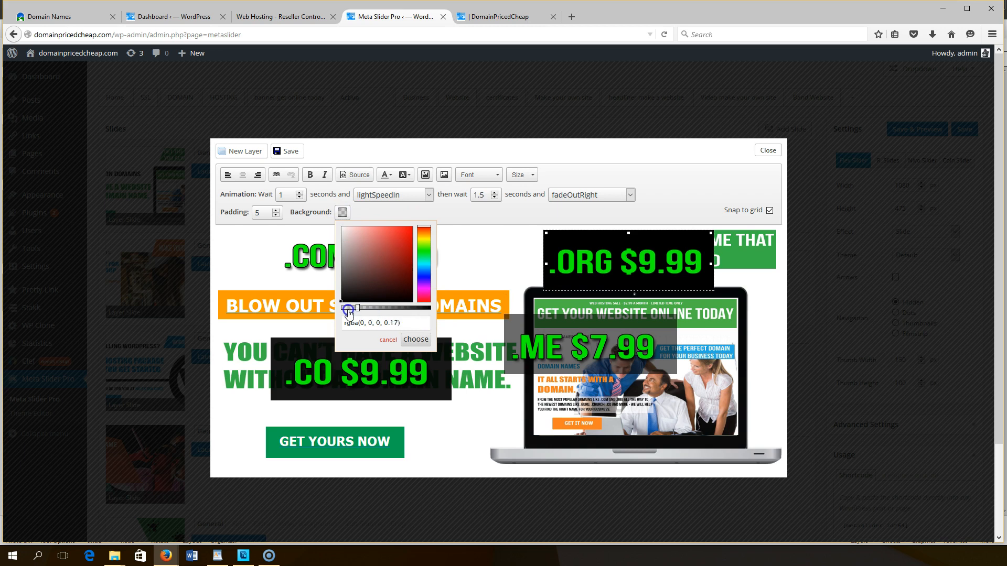
left_click(398, 339)
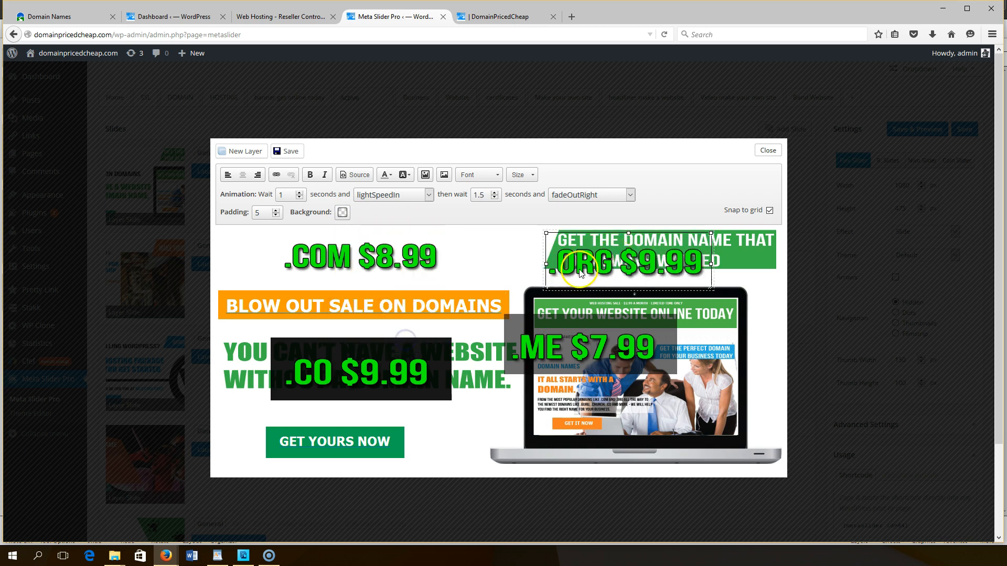
left_click_drag(548, 284, 287, 272)
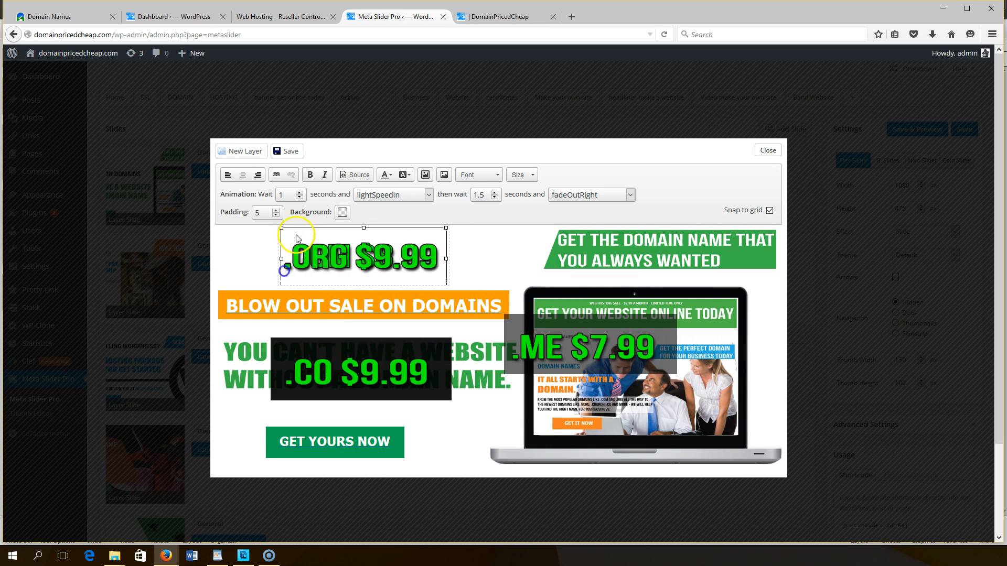
Set the .ORG $9.99 layer's entrance wait to 1.5 seconds and exit wait to 2 seconds, and save the layers.
left_click(302, 194)
left_click(301, 194)
left_click(301, 194)
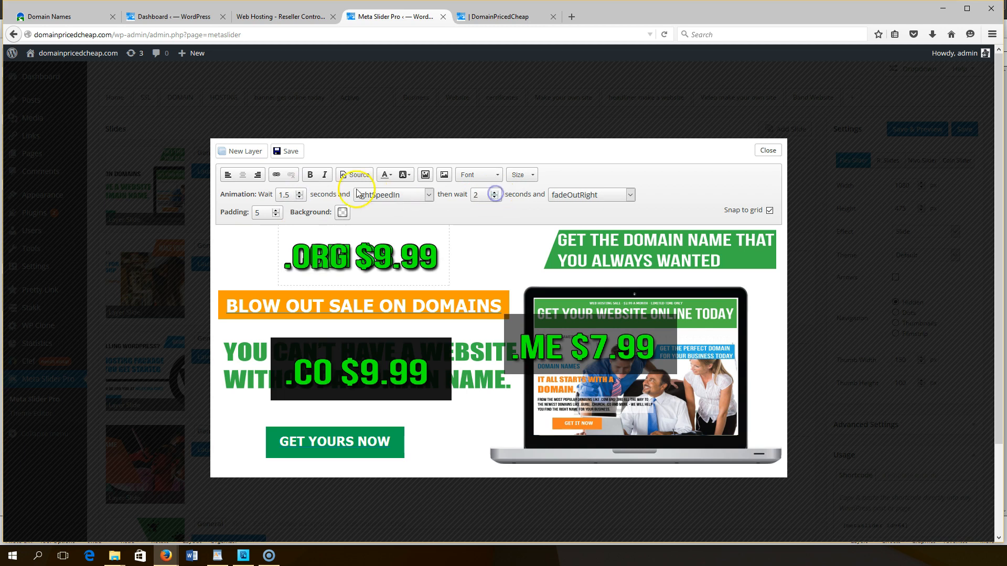
left_click(287, 151)
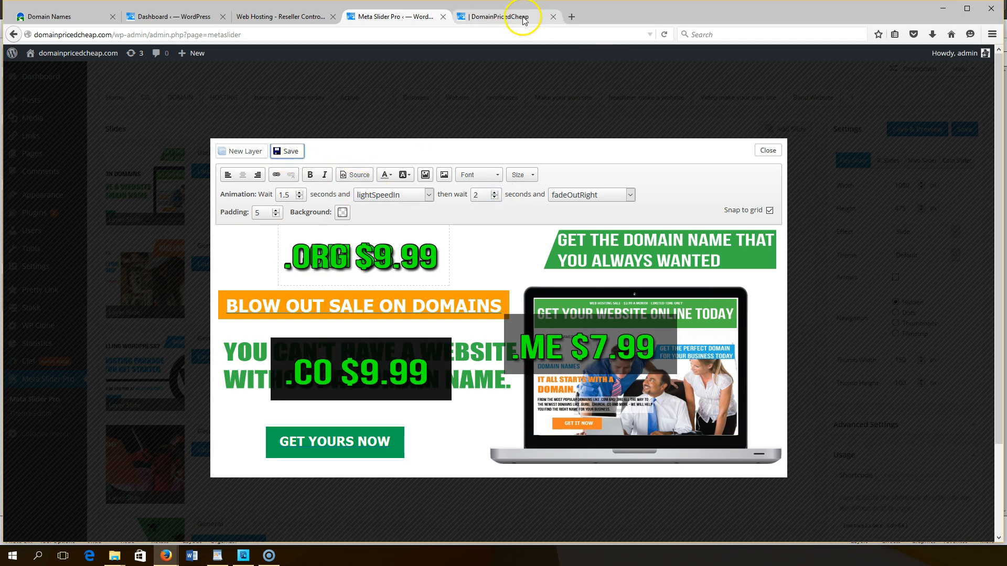
Reload the home page to check the transparent .ORG $9.99 layer's timing, and return to the layer editor.
left_click(523, 18)
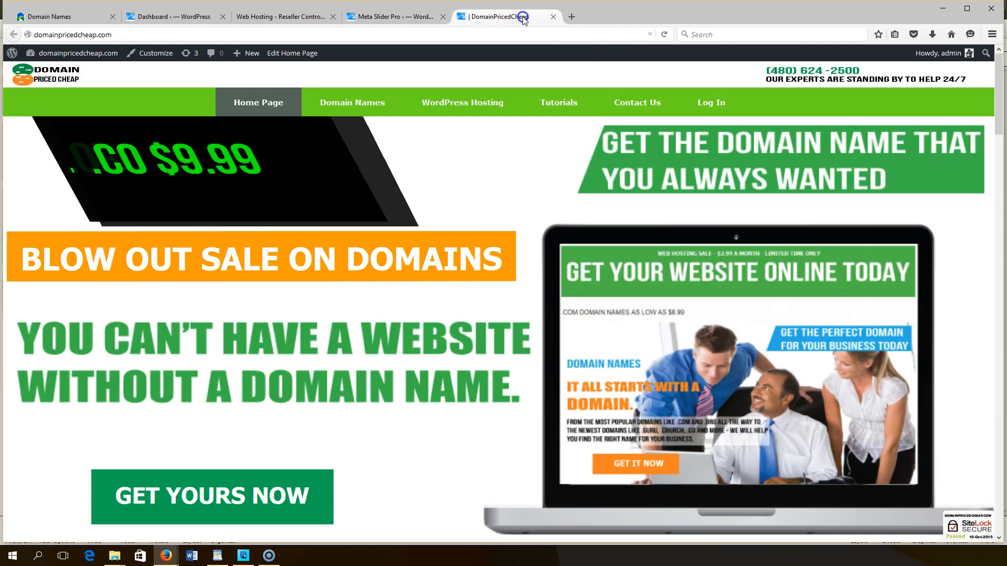
left_click(664, 38)
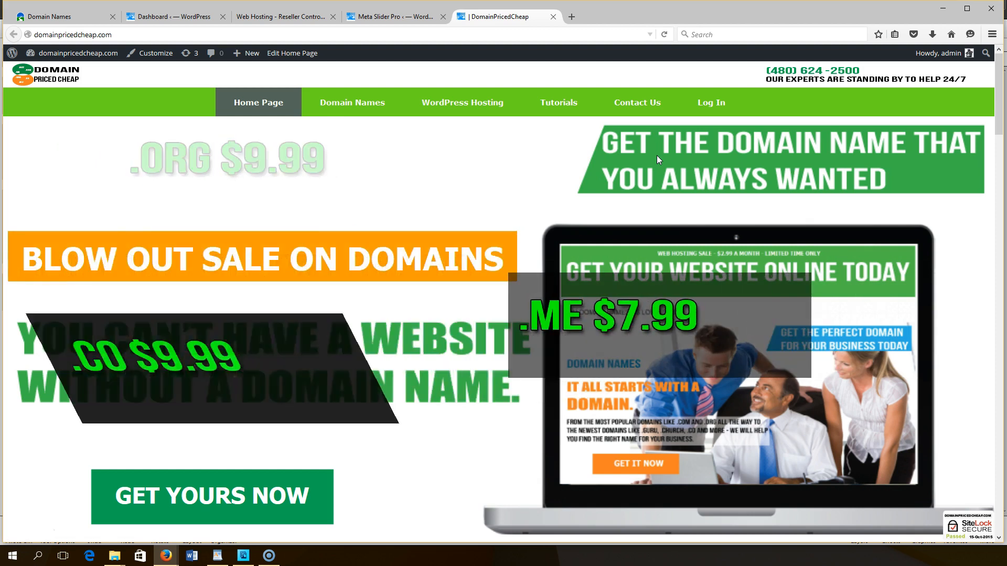
left_click(407, 14)
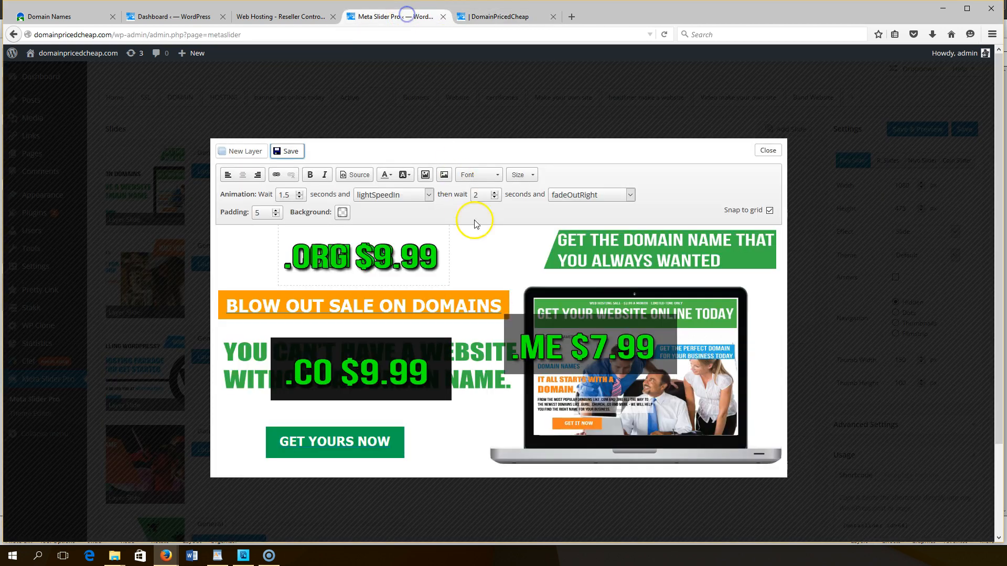
Set the .ORG $9.99 layer's exit wait to 1.5 seconds and save the layers.
left_click(402, 253)
left_click(494, 198)
left_click(494, 198)
left_click(494, 199)
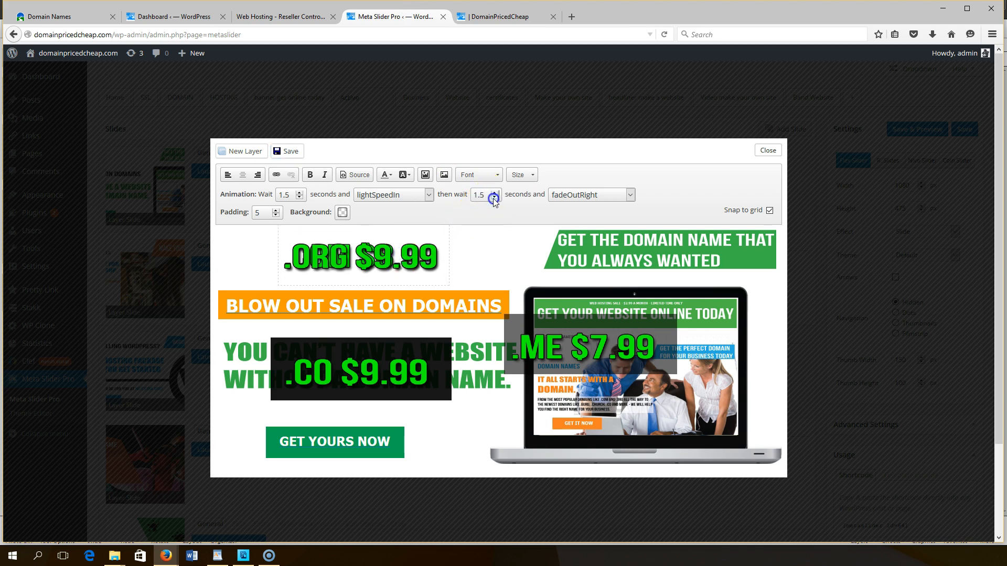
left_click(297, 148)
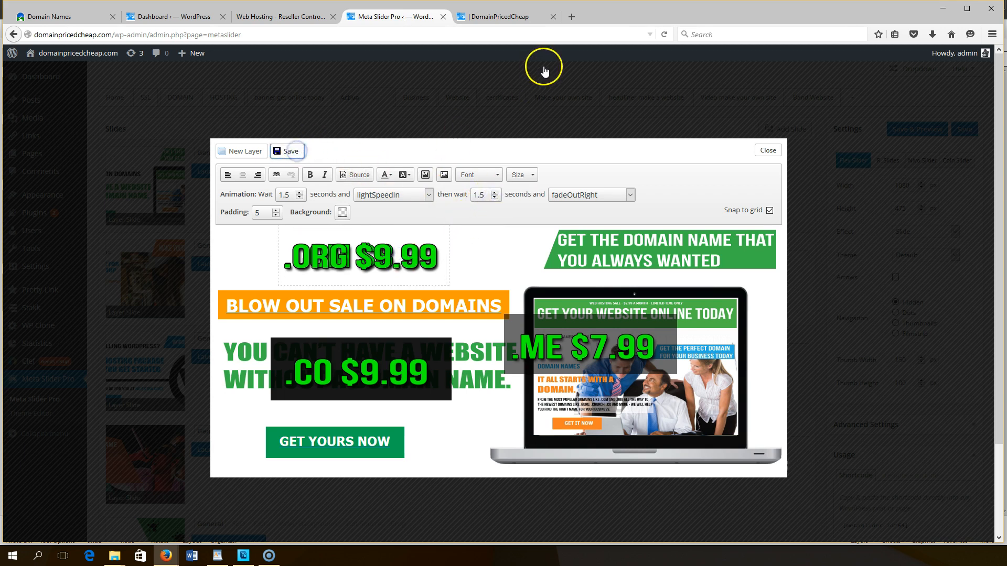
Reload the home page to check the .ORG $9.99 layer's shortened exit wait, and return to the layer editor.
left_click(472, 17)
left_click(666, 36)
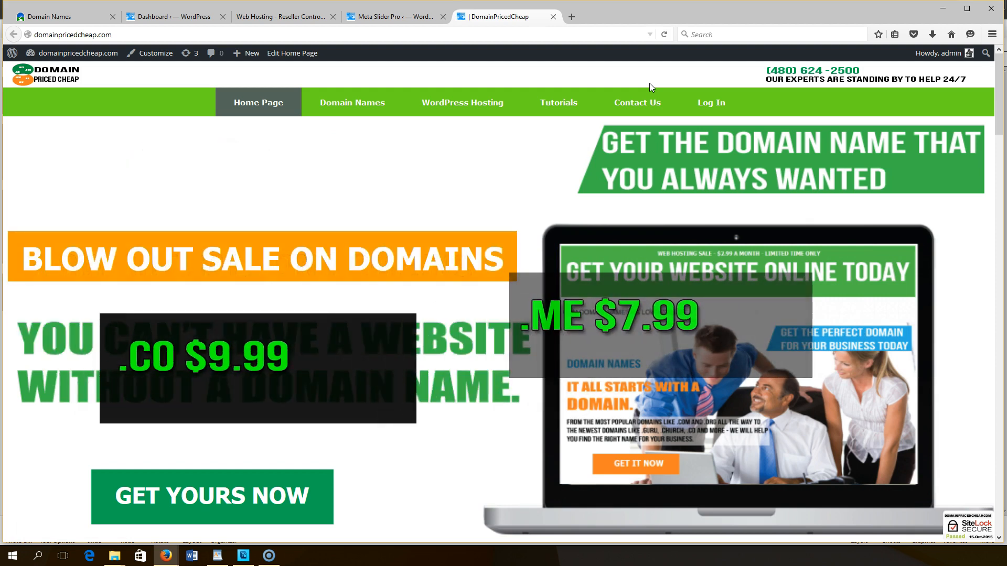
left_click(411, 19)
Make the .CO $9.99 layer's background fully transparent and stack it over the .ORG $9.99 layer.
left_click(348, 371)
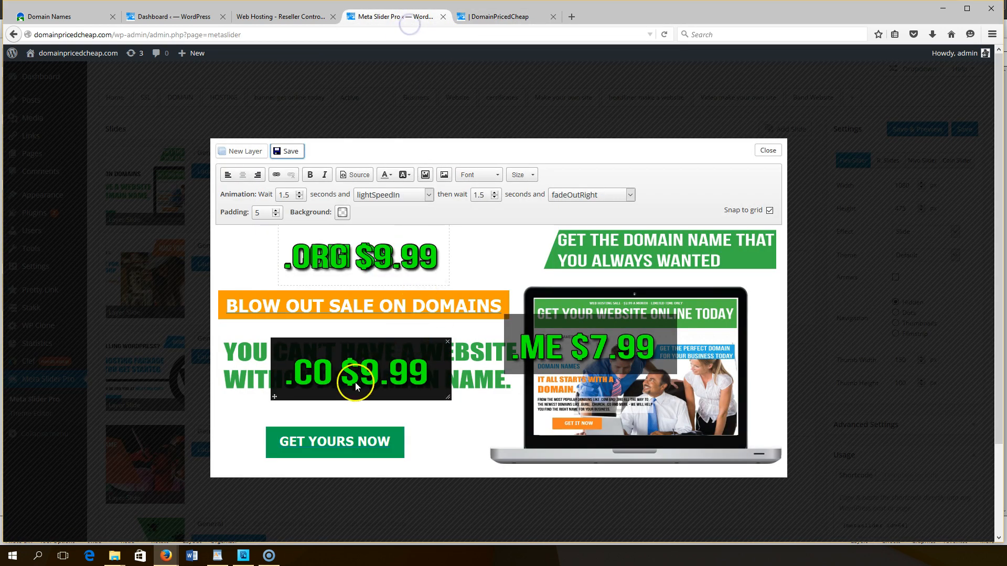
left_click(342, 212)
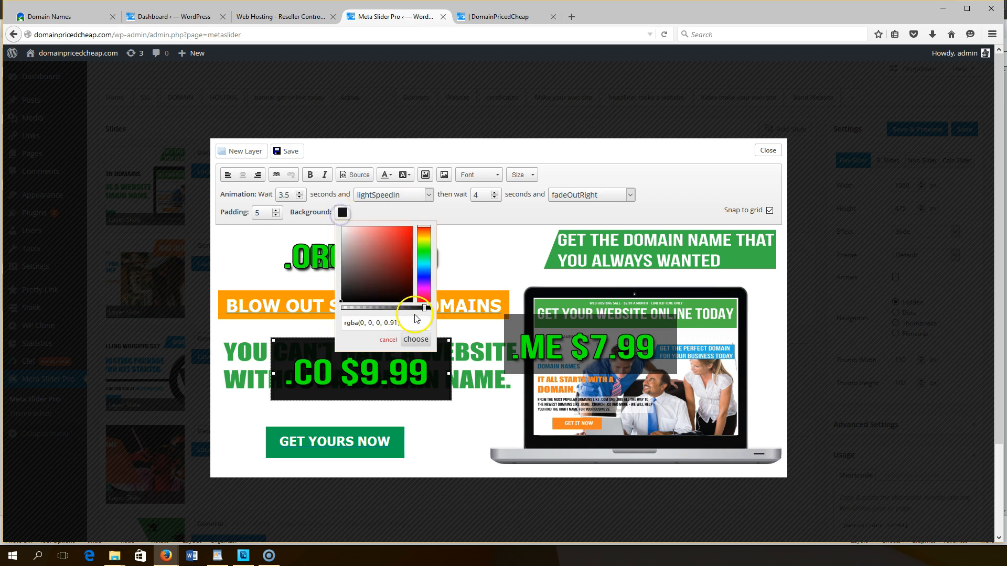
left_click_drag(425, 308, 375, 308)
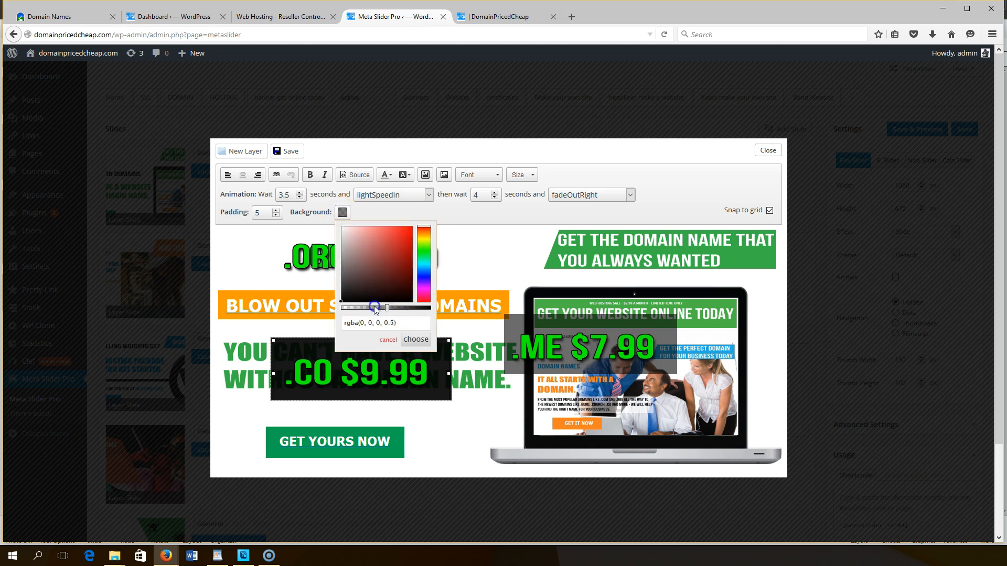
left_click(416, 339)
left_click_drag(272, 391, 273, 279)
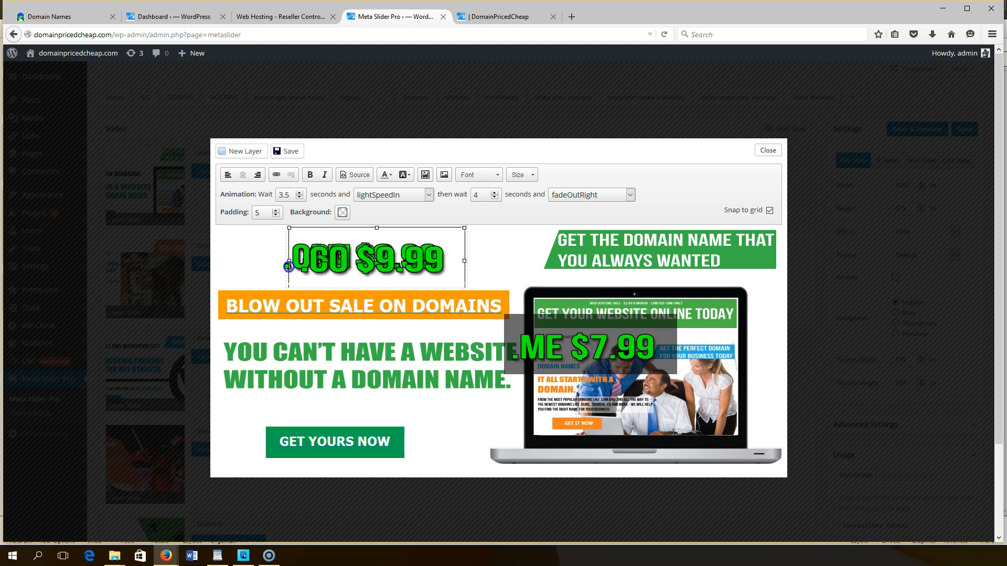
Set the .CO $9.99 layer's entrance wait to 1.5 seconds and exit wait to 2.4 seconds, and save the layers.
left_click(303, 199)
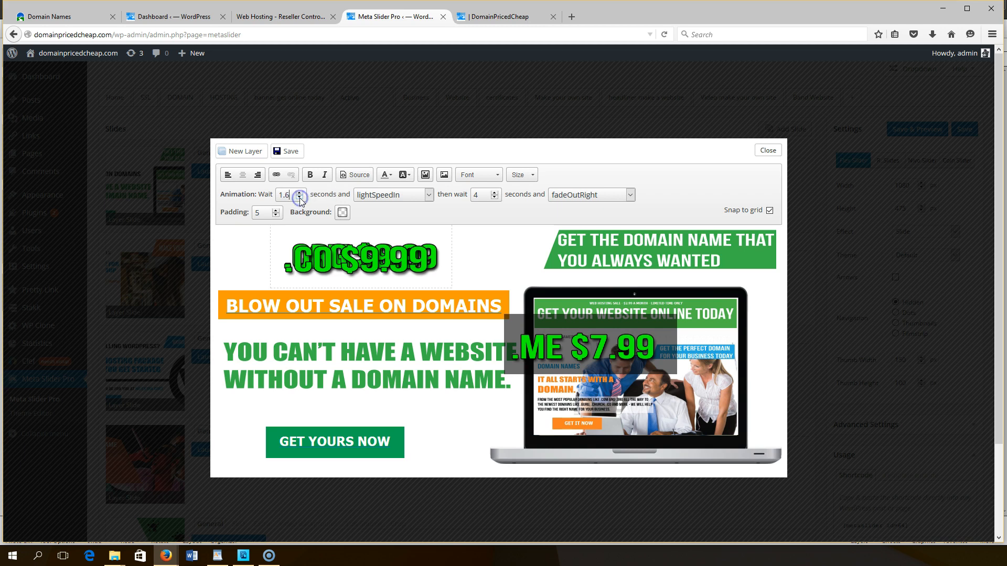
double_click(494, 199)
left_click(295, 154)
Reload the home page to check the transparent .CO $9.99 layer's timing, and return to the layer editor.
left_click(488, 18)
left_click(663, 35)
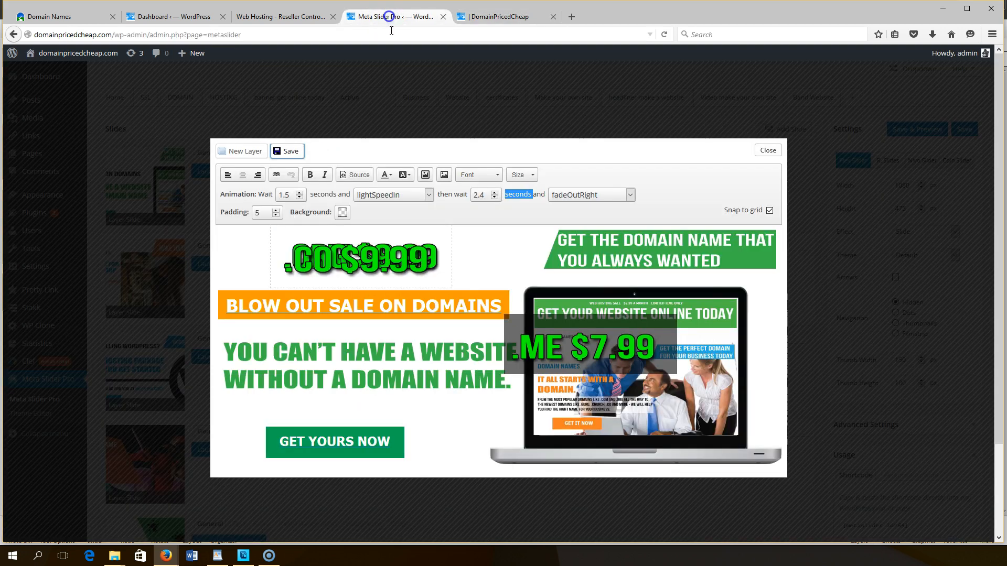
left_click(388, 16)
Move the .CO $9.99 layer aside to check the .ORG $9.99 layer's wait times, and stack it back over .ORG.
left_click(370, 284)
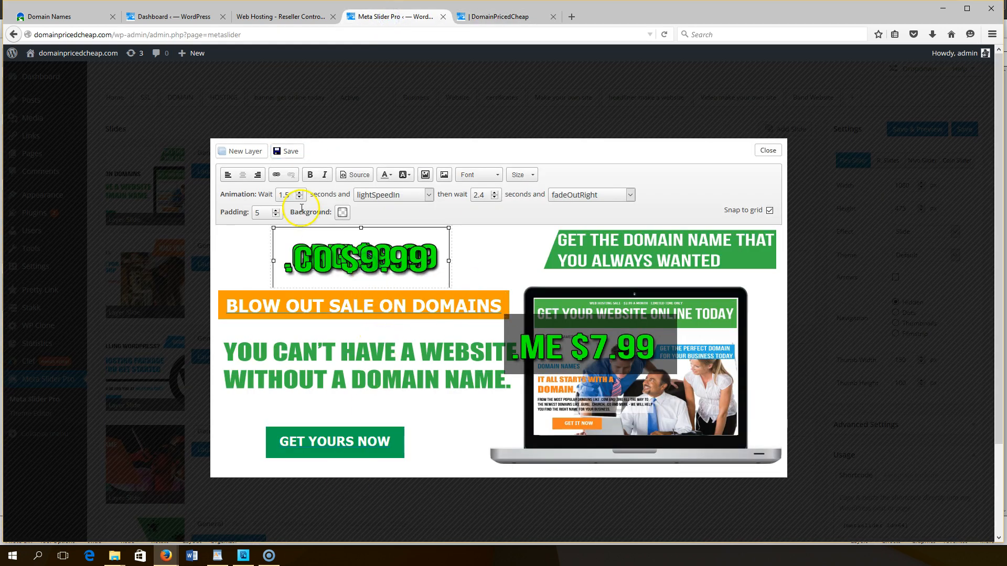
left_click_drag(275, 286, 268, 387)
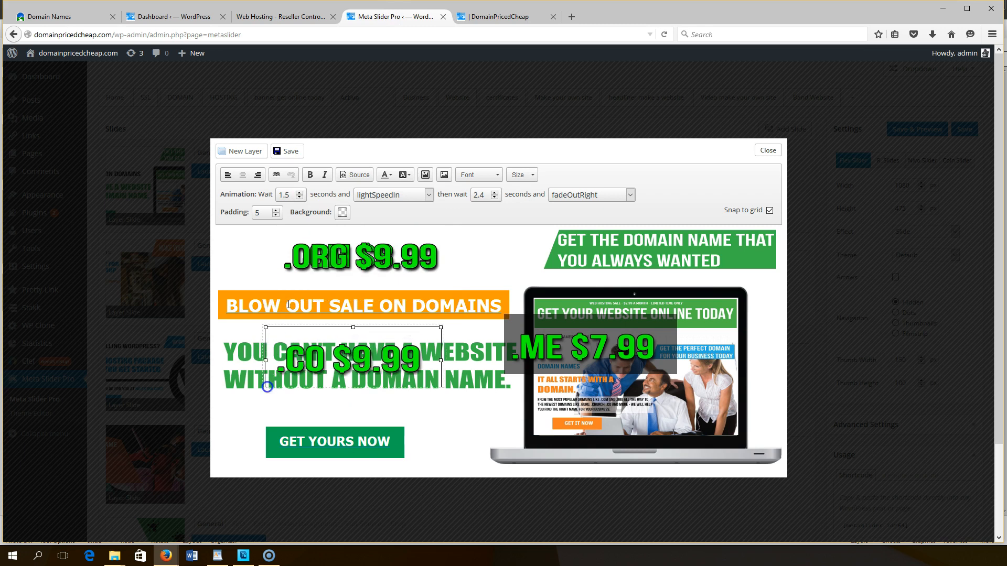
left_click(309, 261)
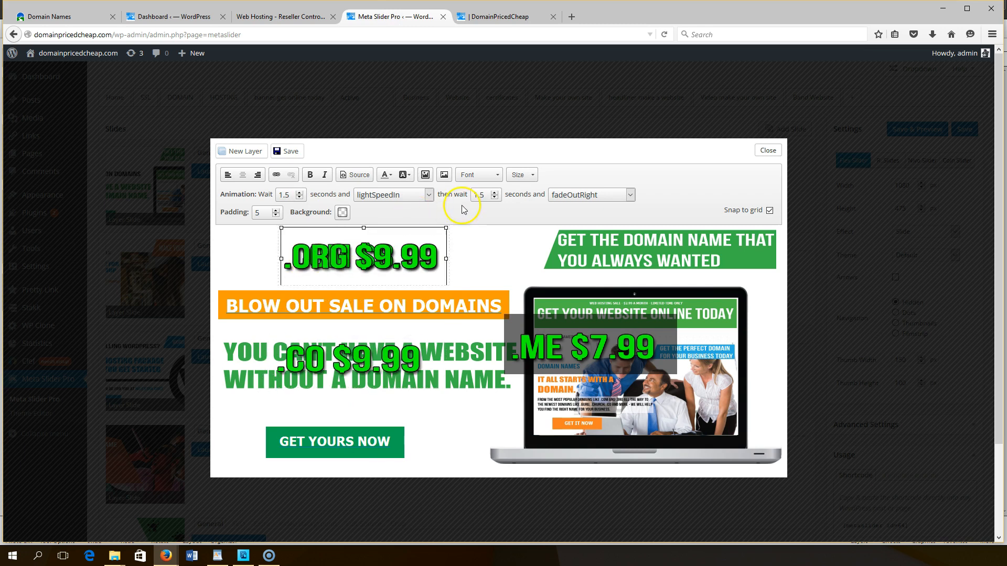
left_click(281, 387)
left_click_drag(281, 389, 281, 254)
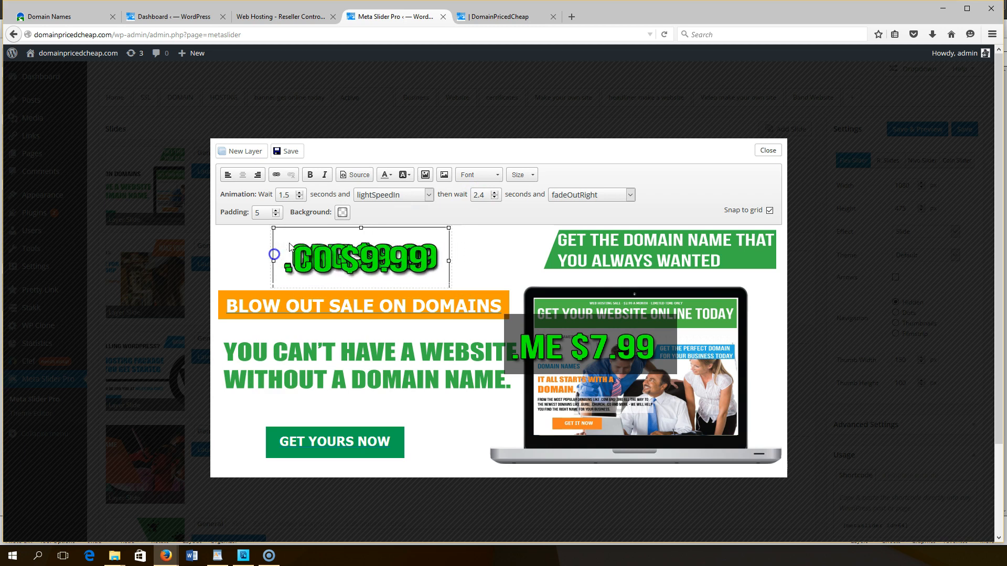
Set the .CO $9.99 layer's entrance and exit waits to 2 seconds each and save the layers.
left_click(300, 192)
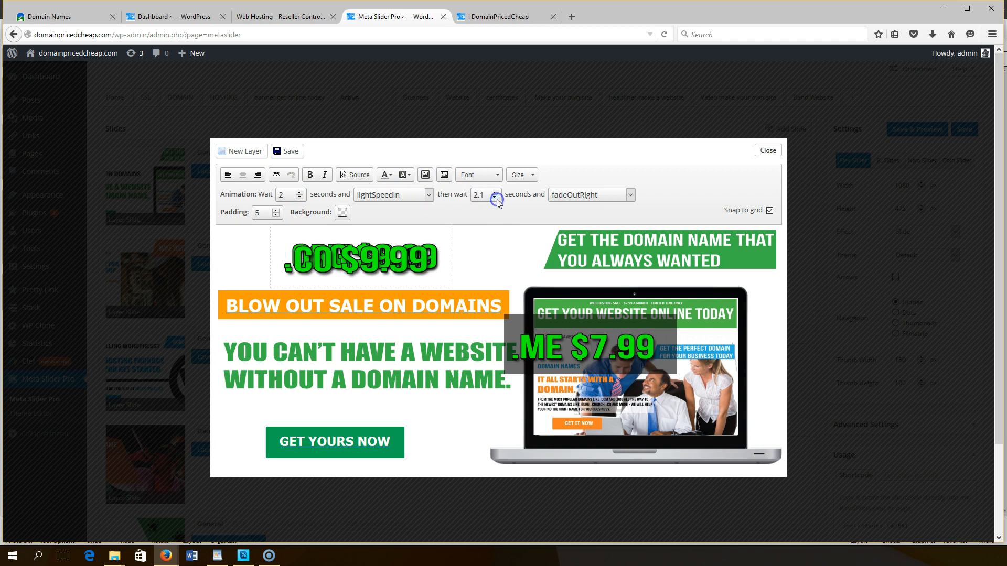
left_click_drag(496, 200, 533, 195)
left_click(294, 152)
Reload the home page to check the .CO $9.99 layer's 2-second waits, and return to the layer editor.
left_click(512, 16)
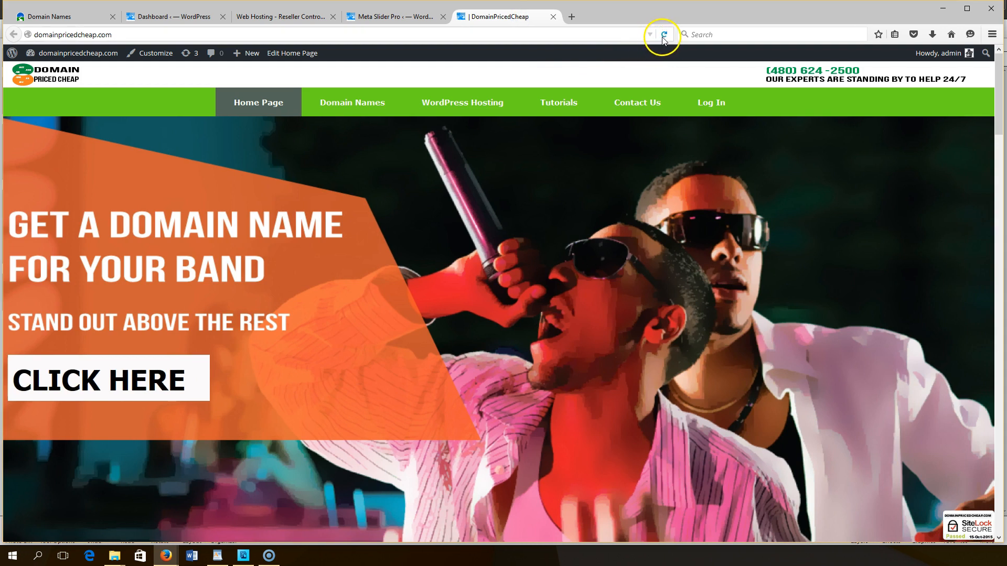
left_click(664, 36)
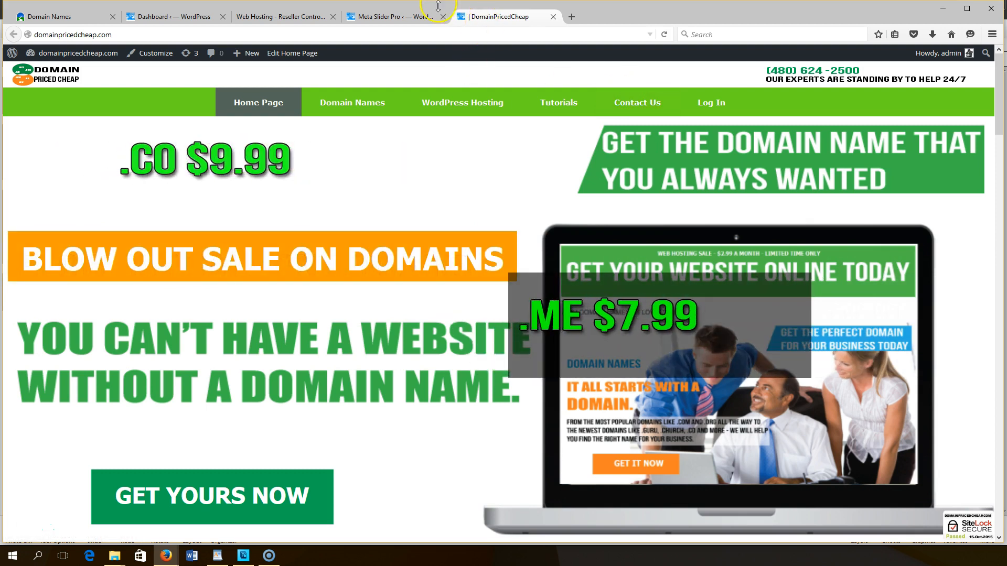
left_click(408, 20)
Set the .CO $9.99 layer's entrance and exit waits to 3 seconds each and save the layers.
left_click(383, 257)
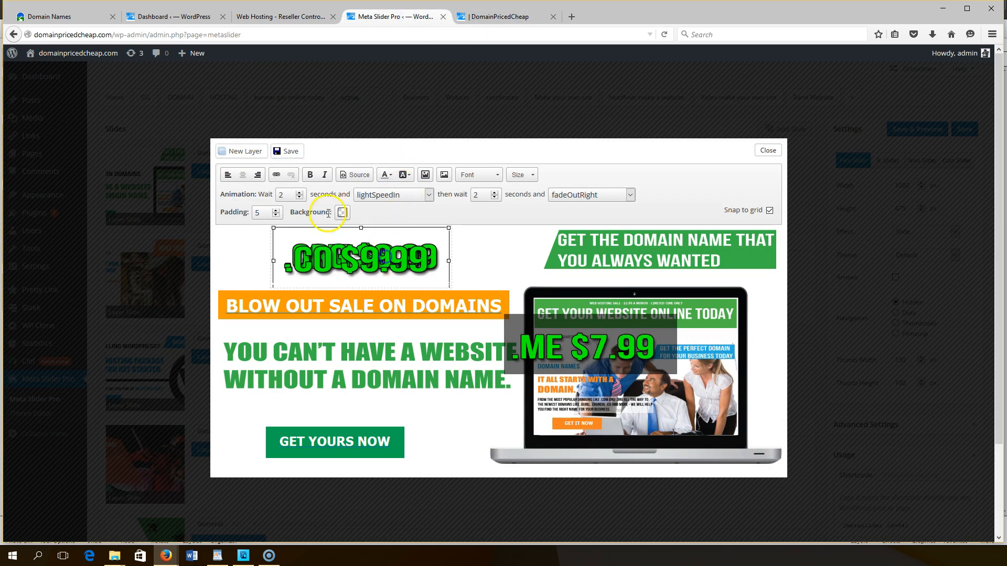
left_click(300, 192)
left_click(300, 192)
left_click(300, 192)
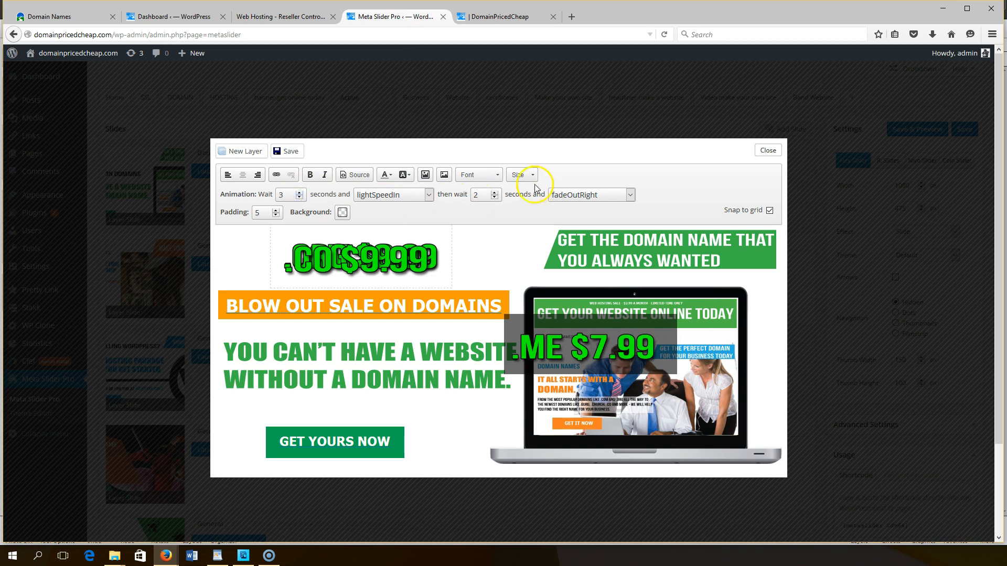
left_click(494, 192)
left_click(301, 151)
Reload the home page to check the .CO $9.99 layer's 3-second waits, and return to the layer editor.
left_click(519, 17)
left_click(664, 35)
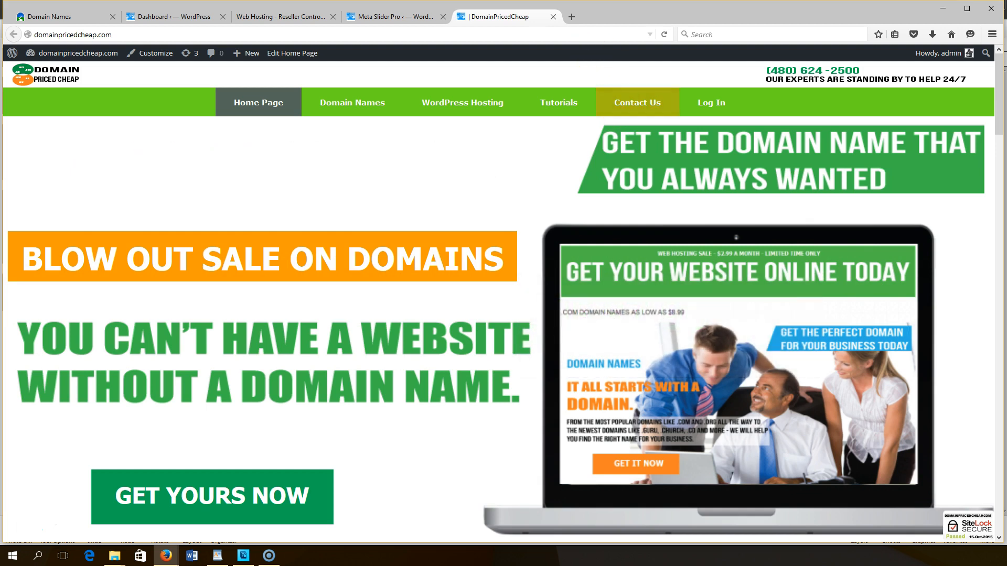
left_click(416, 20)
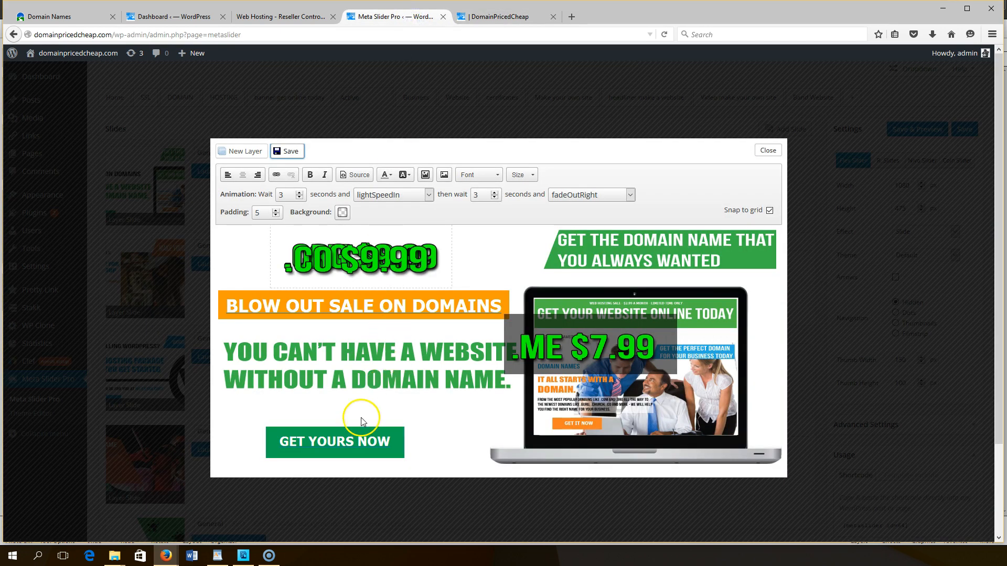
Set the .ME $7.99 layer's entrance and exit waits to 4 seconds each, save the layers and reselect the .ME layer.
left_click(537, 326)
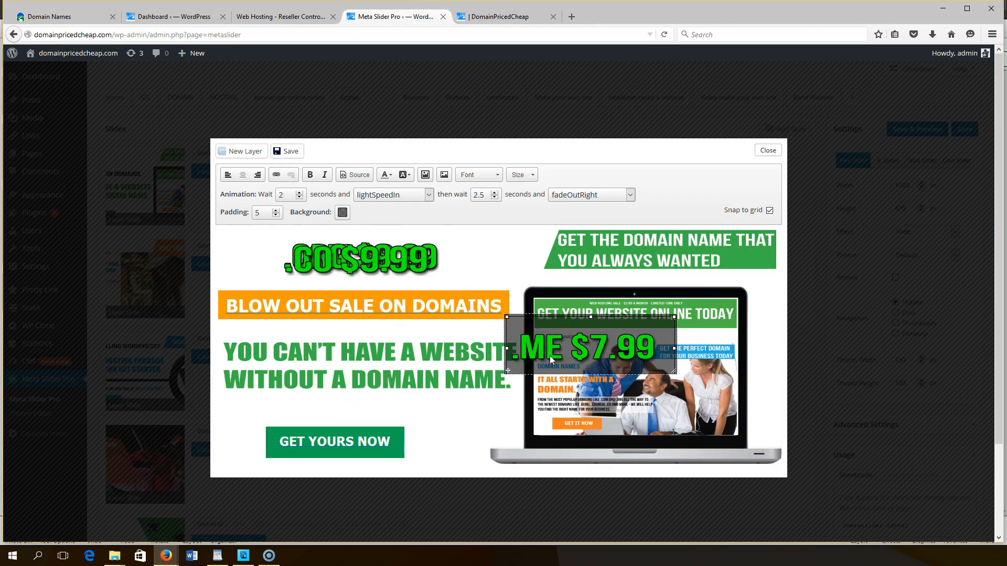
left_click(309, 257)
left_click(542, 359)
left_click(495, 192)
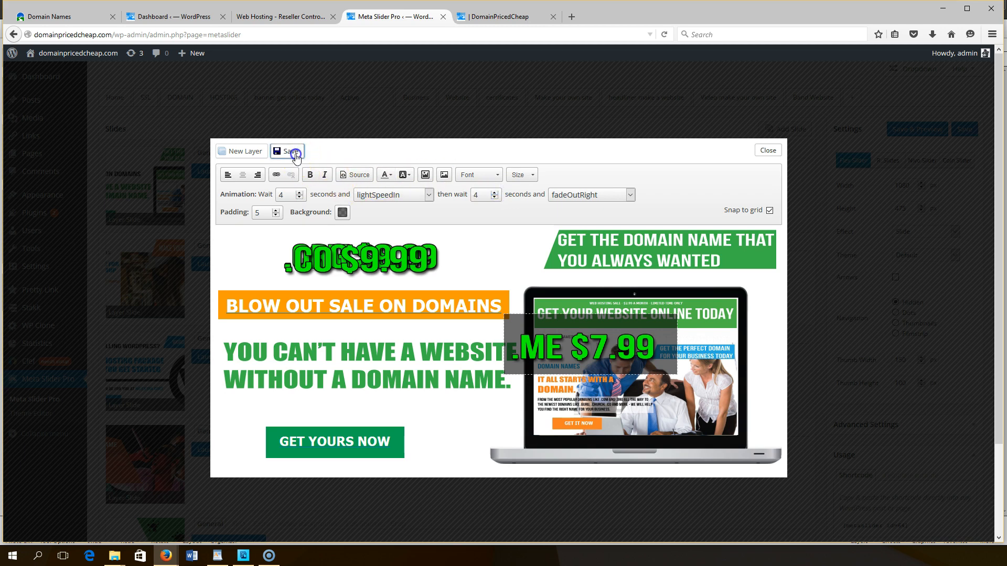
left_click(532, 335)
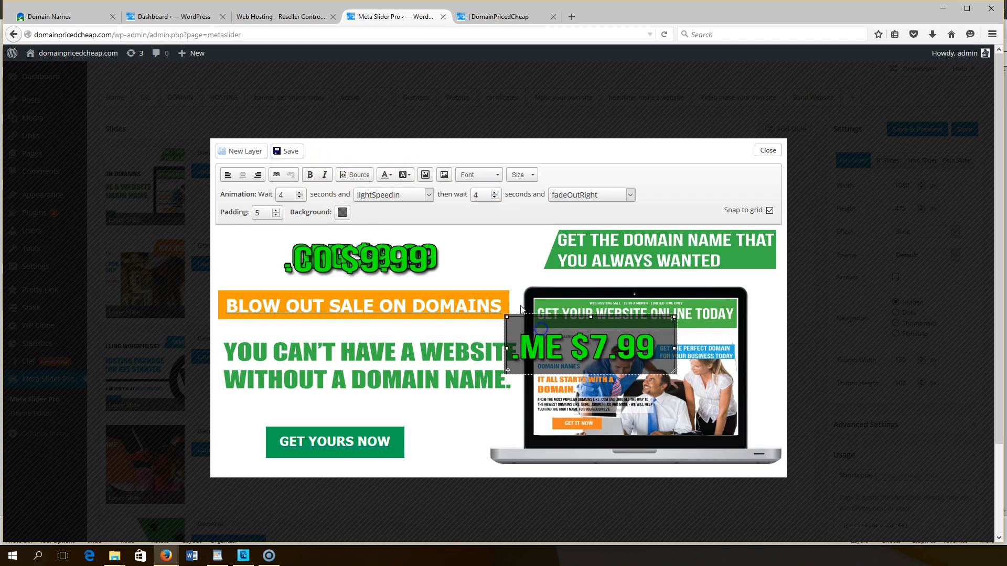
Make the .ME $7.99 layer's background fully transparent.
left_click(349, 217)
left_click_drag(378, 308, 394, 308)
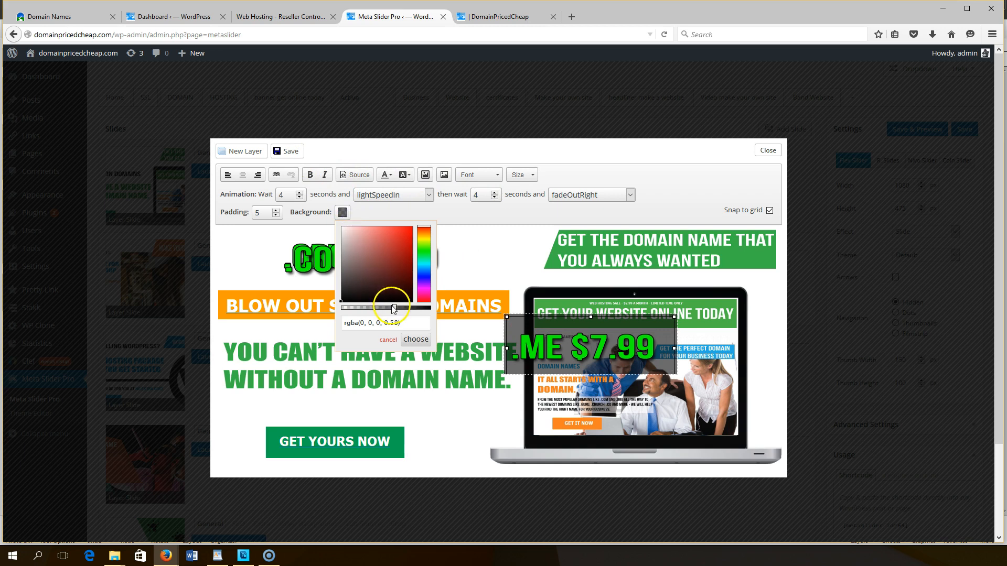
left_click(426, 340)
Move the .CO $9.99 and .ORG $9.99 layers down off the price stack, leaving the .COM $8.99 layer on its own.
left_click(288, 284)
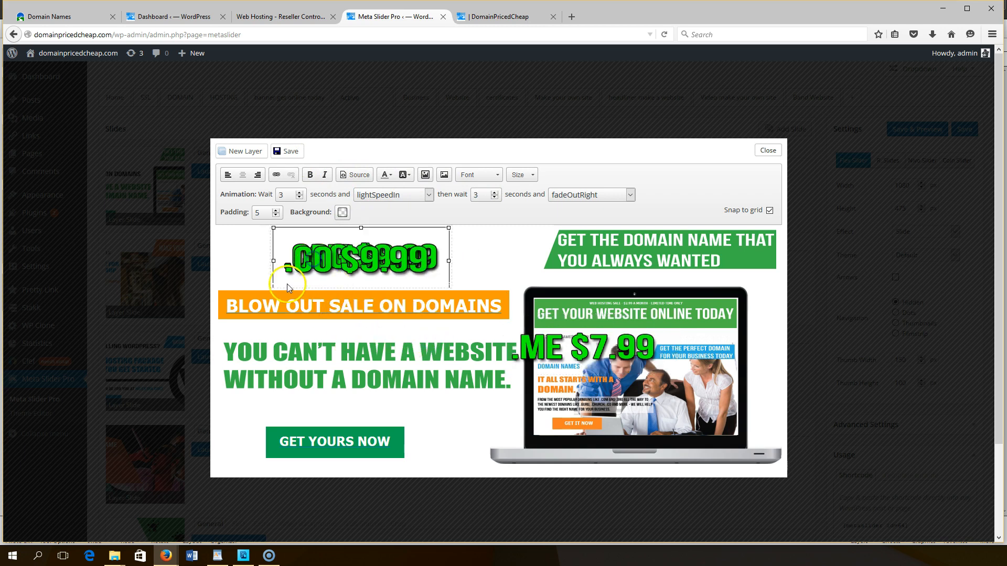
left_click_drag(273, 282, 254, 384)
left_click(282, 286)
left_click_drag(284, 280, 260, 331)
Set the .COM $8.99 layer's entrance wait to 1 second and save the layers.
left_click(346, 263)
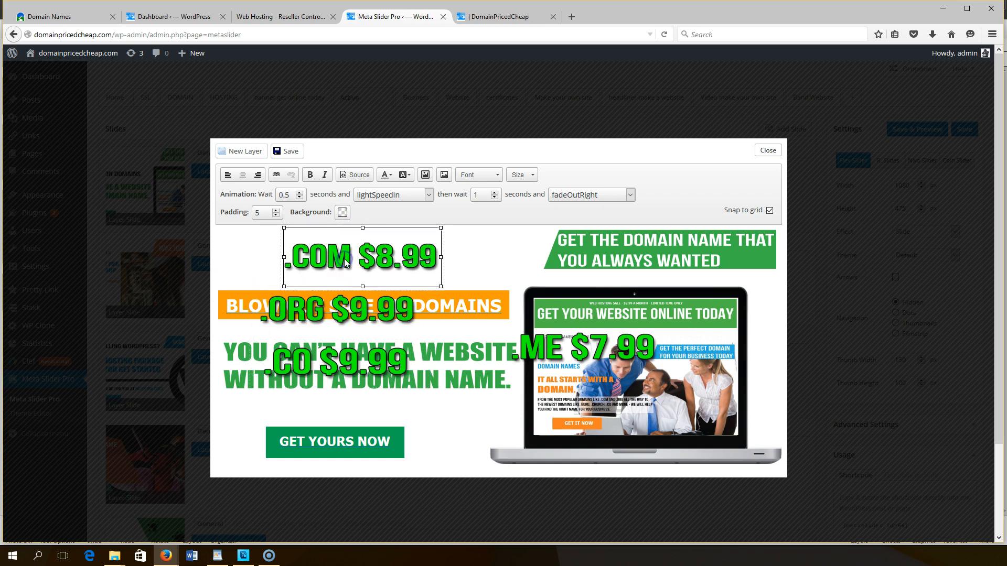
left_click(299, 193)
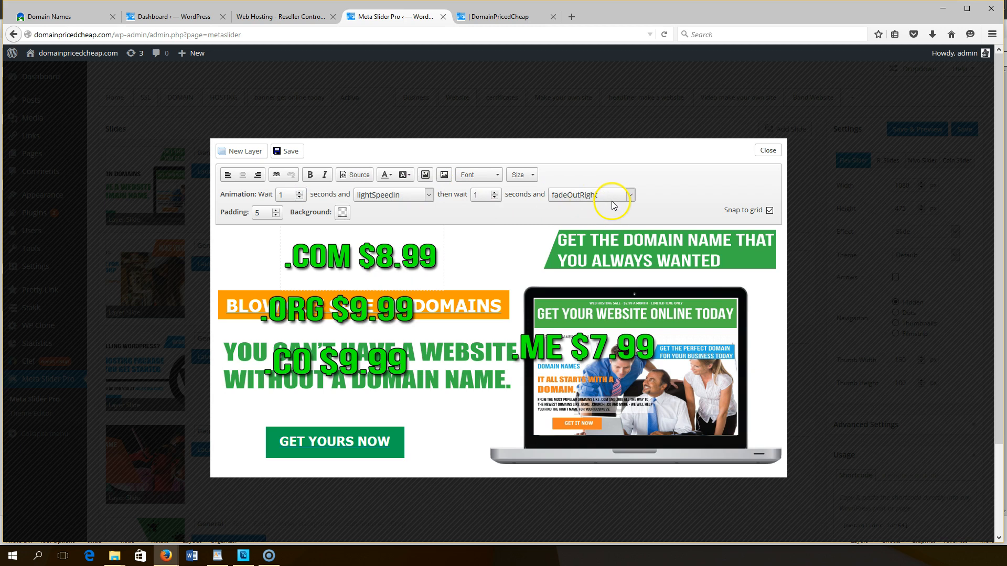
left_click(290, 151)
Move the .CO $9.99 layer further down and place the .ORG $9.99 layer back over the .COM $8.99 layer.
left_click(263, 325)
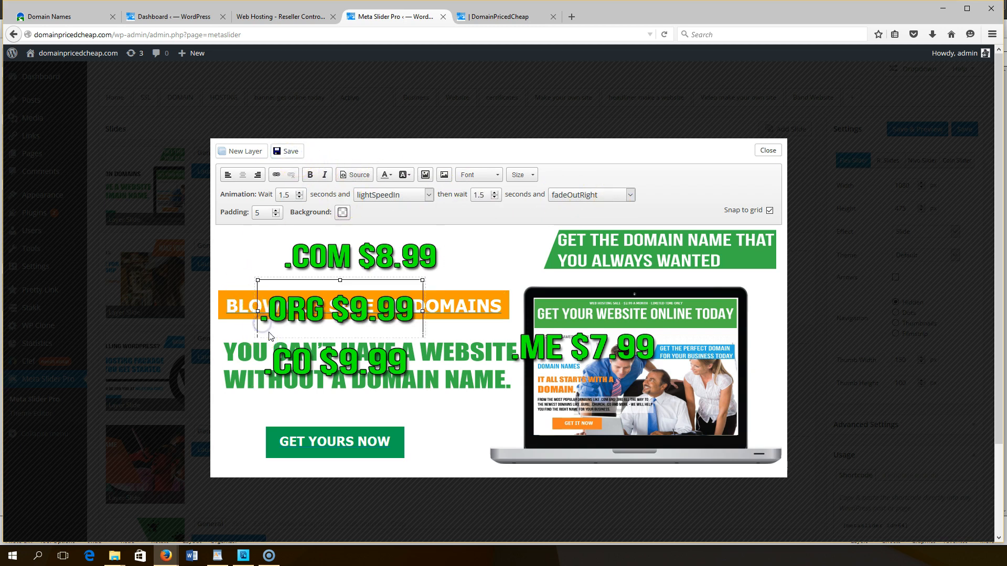
left_click(263, 337)
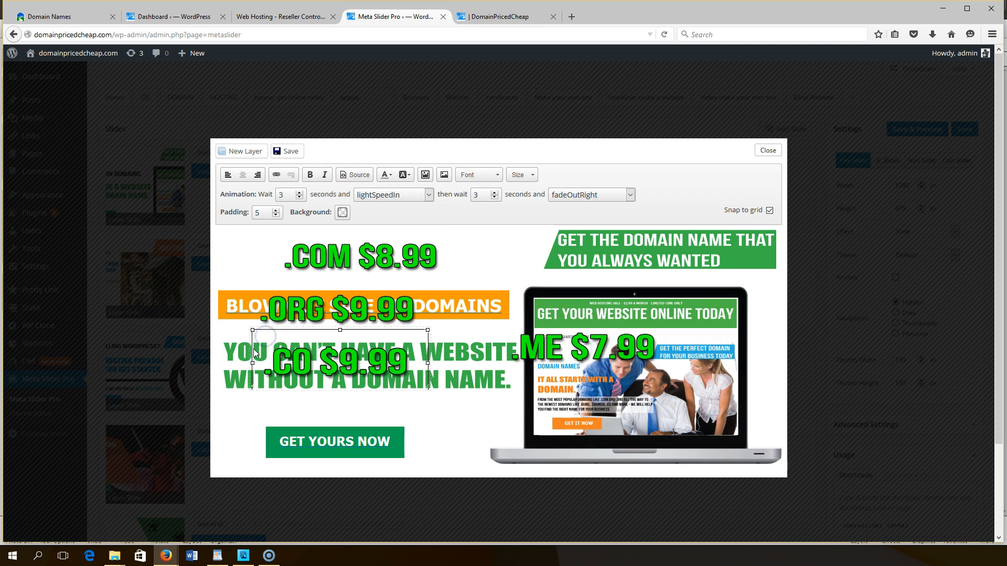
left_click(269, 315)
left_click_drag(254, 389, 255, 415)
left_click_drag(258, 335, 282, 244)
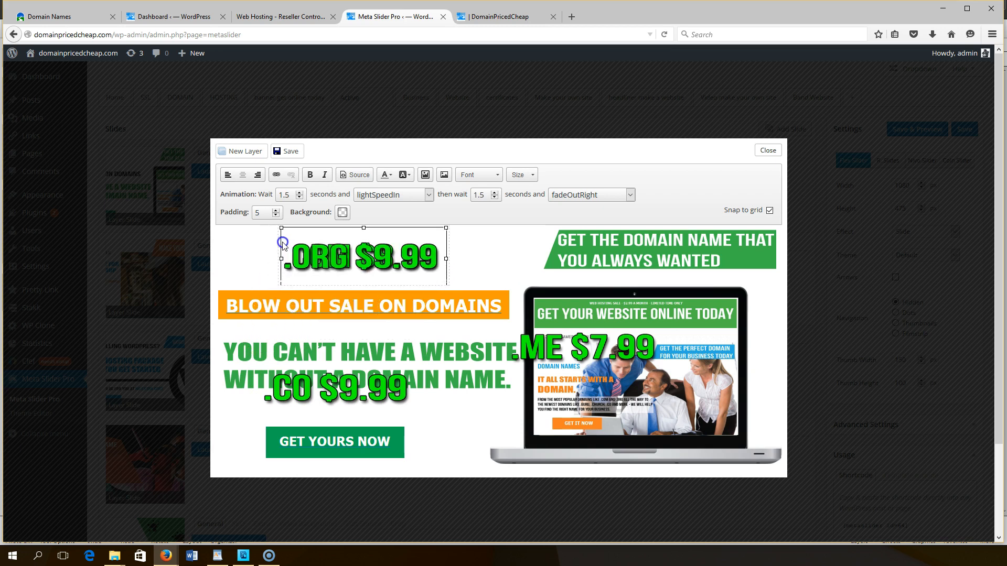
Set the .ORG $9.99 layer's entrance and exit waits to 2 seconds each, save, and restack the .CO $9.99 layer.
left_click(300, 193)
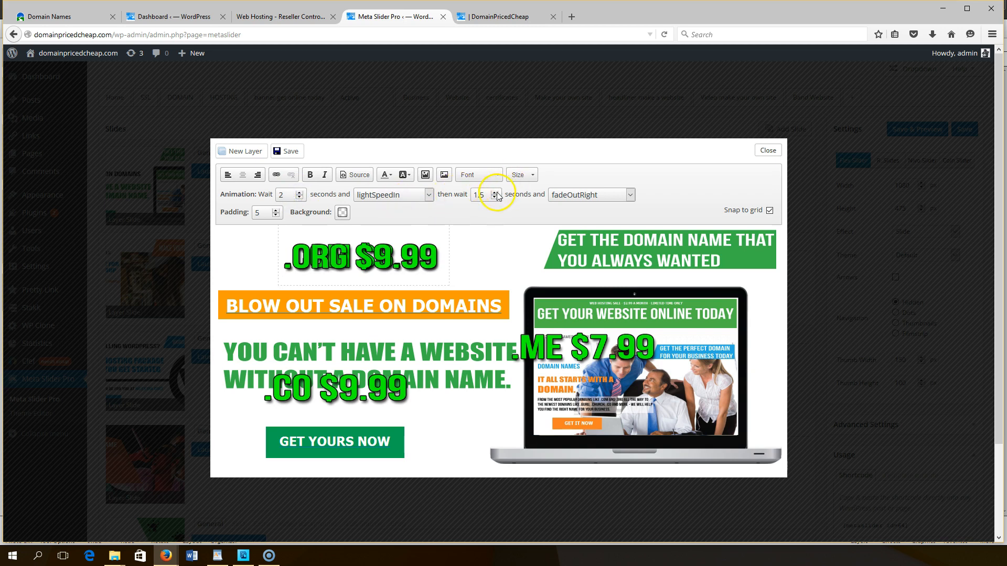
left_click(289, 152)
left_click_drag(253, 411, 275, 279)
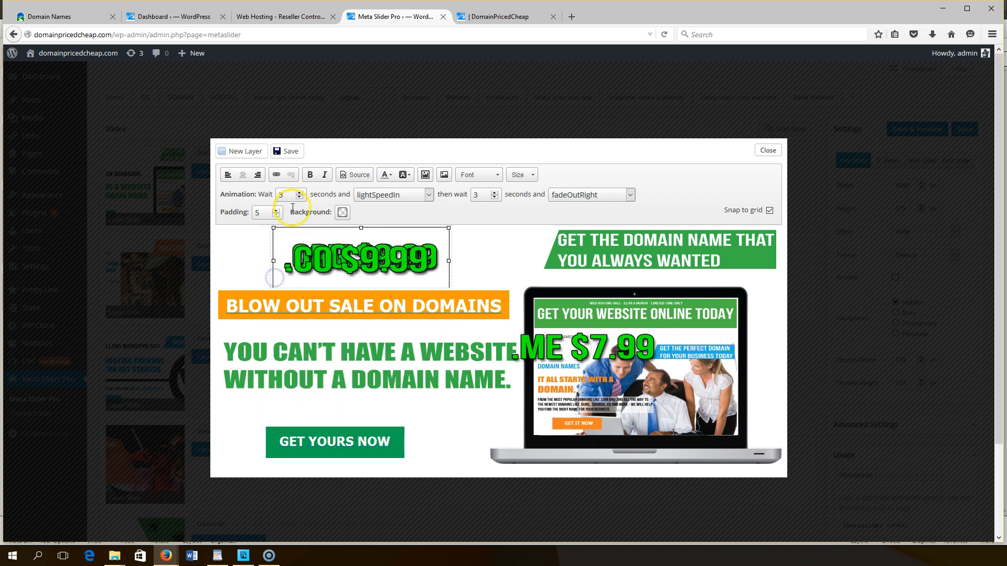
Move the .ME $7.99 layer just below the price stack and set its entrance and exit waits to 3 seconds each.
left_click_drag(509, 371, 282, 356)
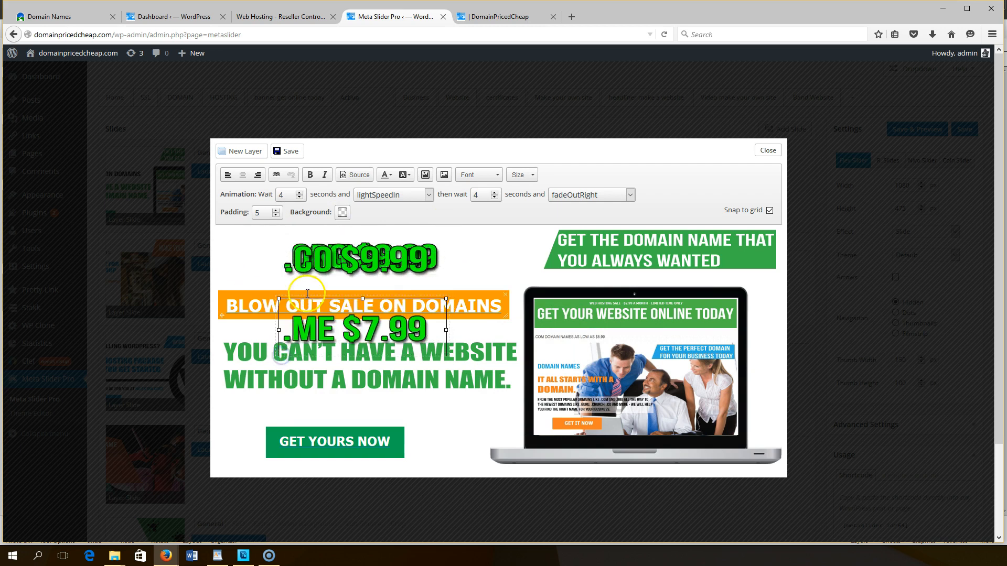
left_click(300, 198)
left_click(299, 198)
left_click(300, 198)
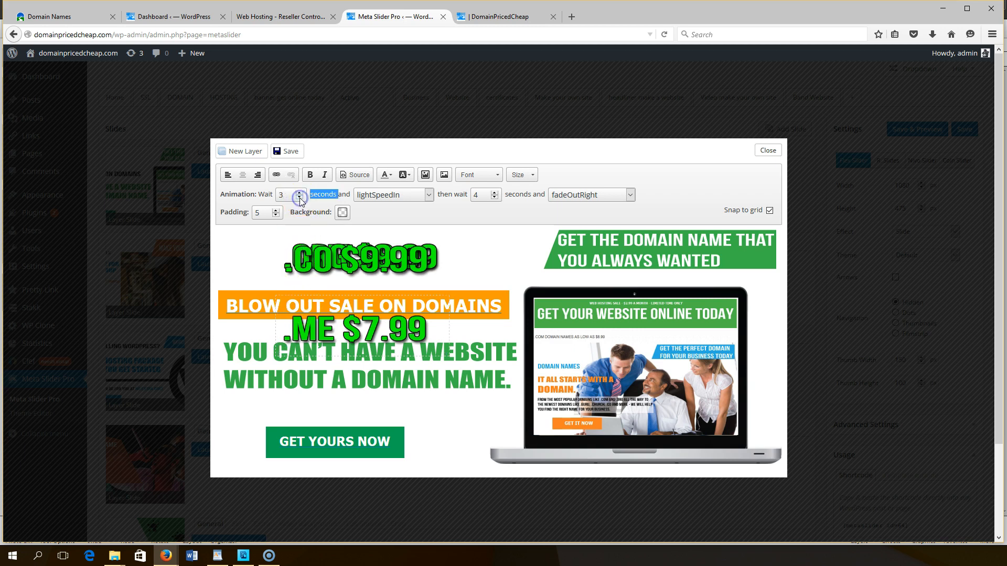
triple_click(493, 198)
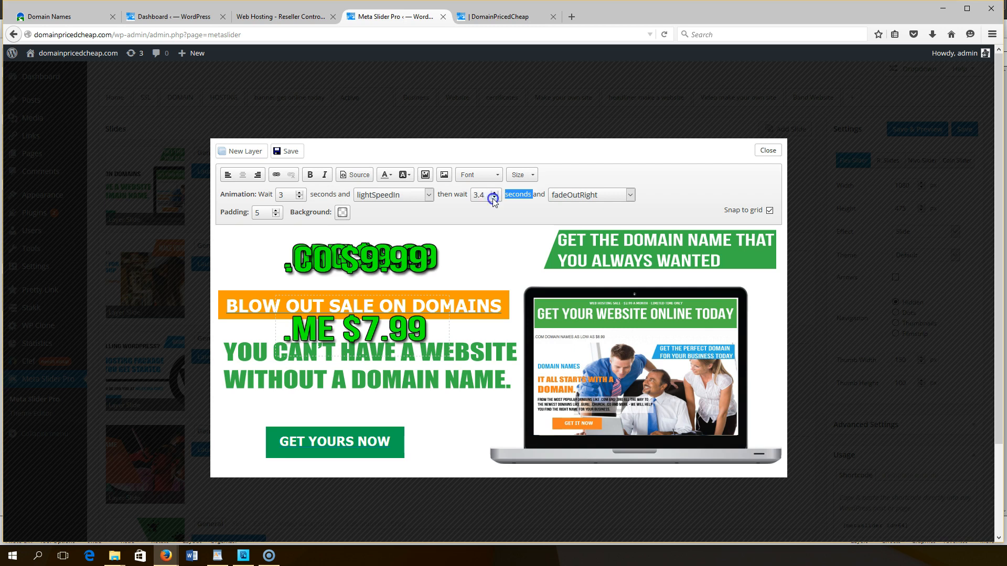
Stack the .ME and .CO layers with the other prices, set the .CO $9.99 layer's waits to 4 and 4.1 seconds, and save.
left_click(274, 283)
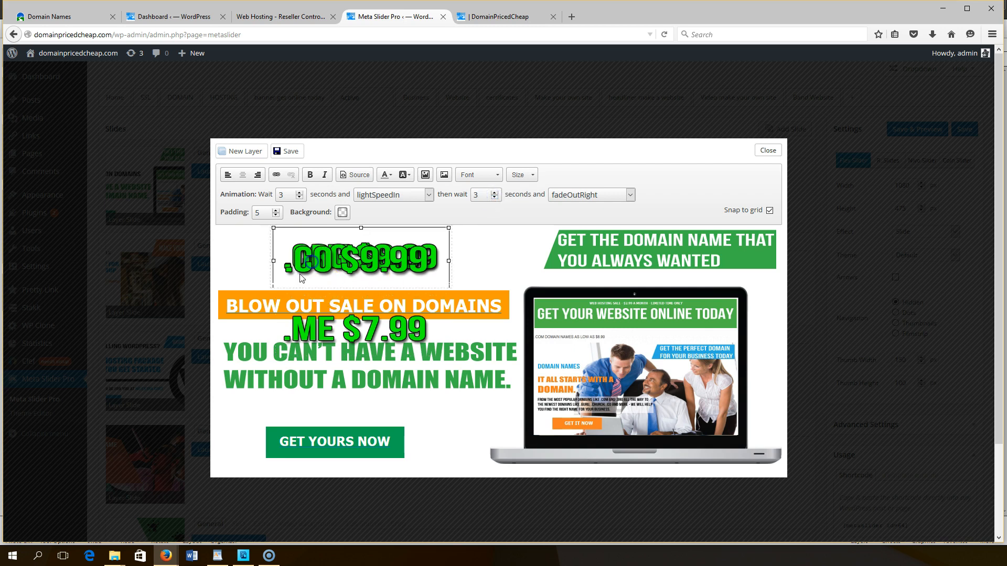
left_click_drag(274, 283, 498, 355)
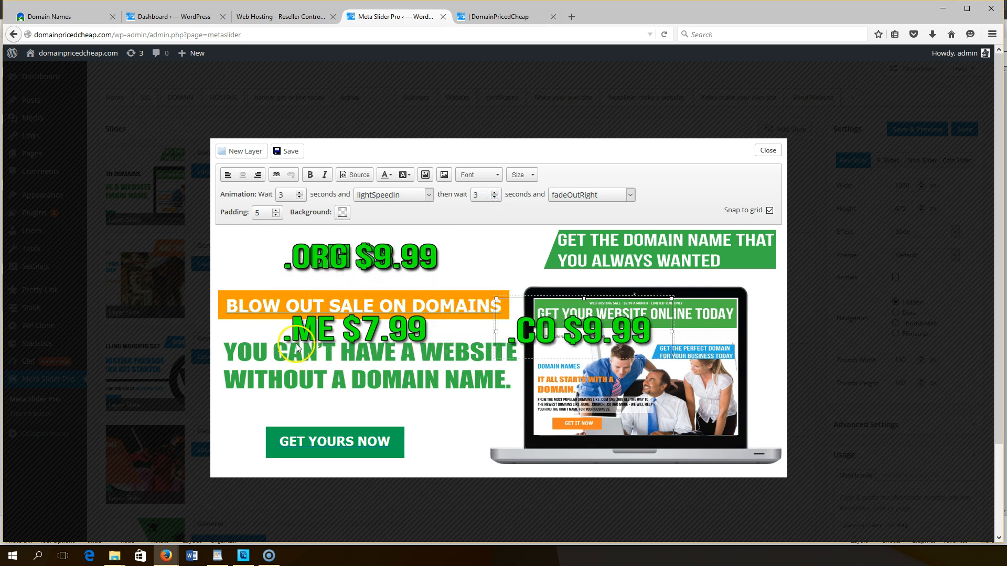
left_click_drag(286, 327, 286, 255)
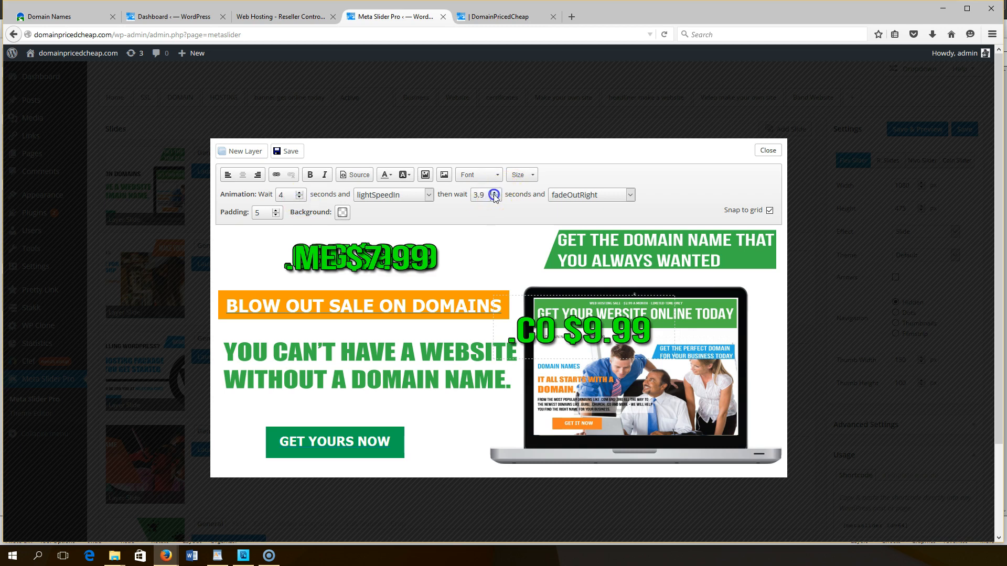
left_click_drag(488, 337, 275, 263)
left_click(291, 151)
Reload the home page to check the restacked price layers' new timings, and return to the layer editor.
left_click(474, 16)
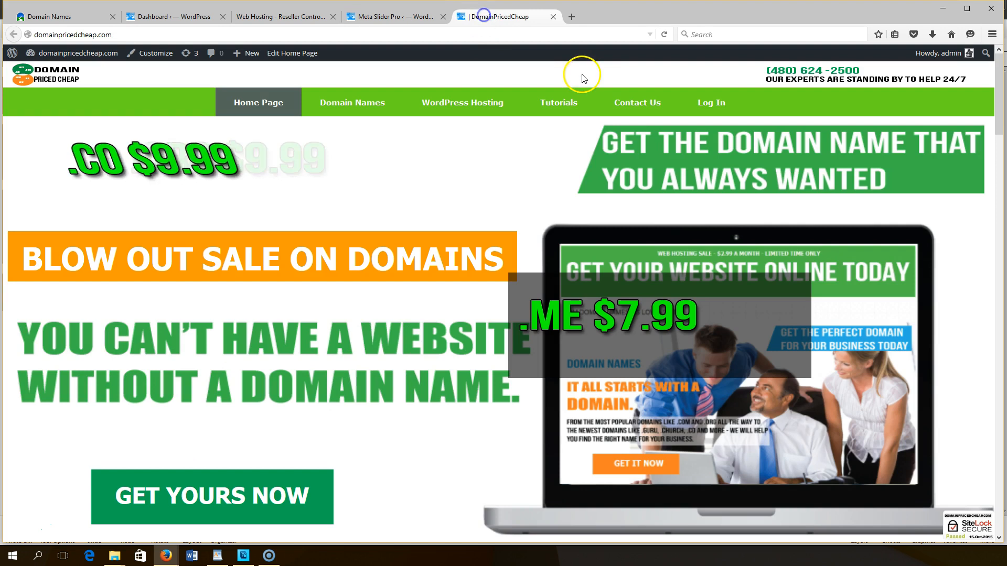
left_click(664, 35)
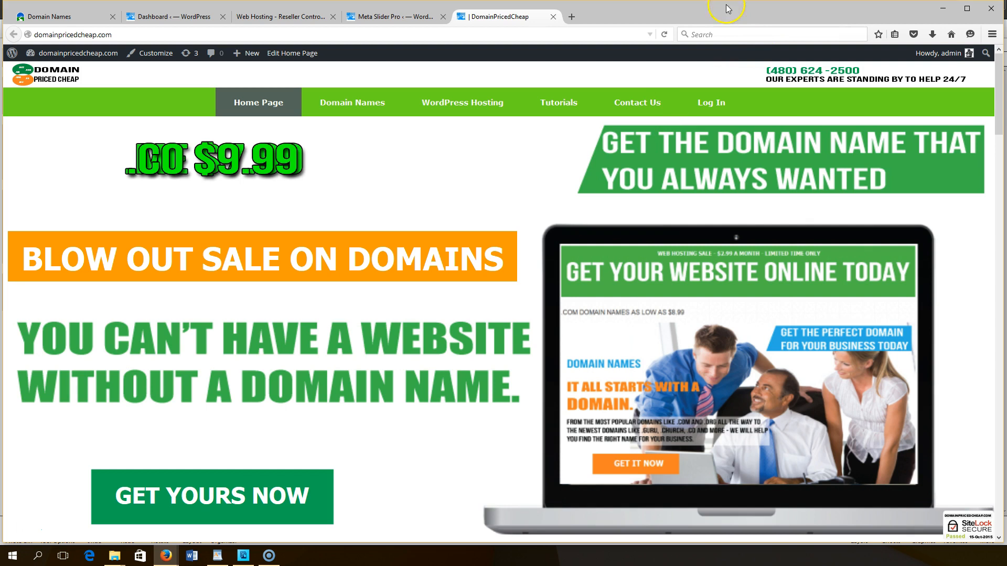
left_click(400, 17)
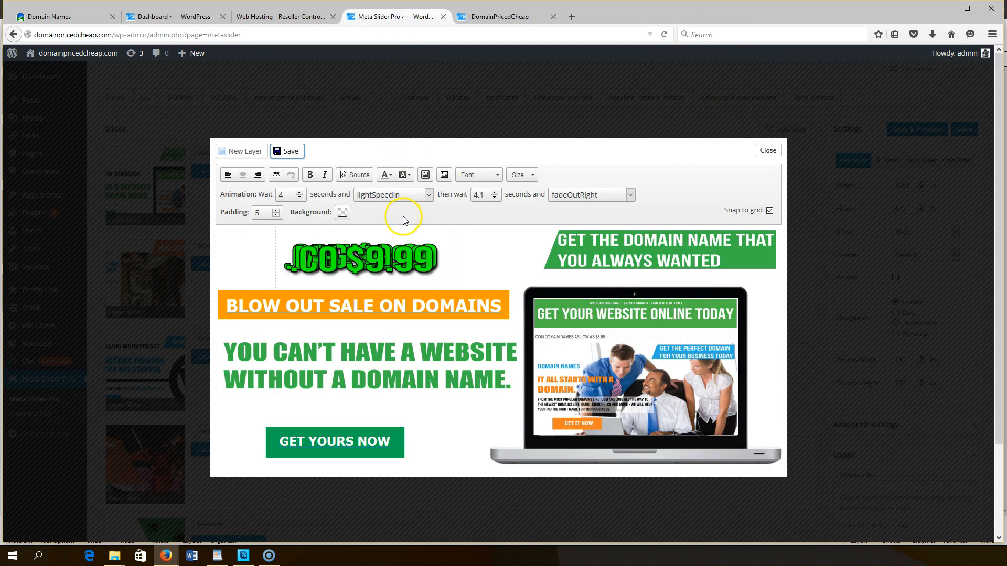
Move the .CO $9.99 and .ME $7.99 layers off the price stack and select the .ORG $9.99 layer.
left_click(283, 290)
left_click_drag(278, 283, 402, 405)
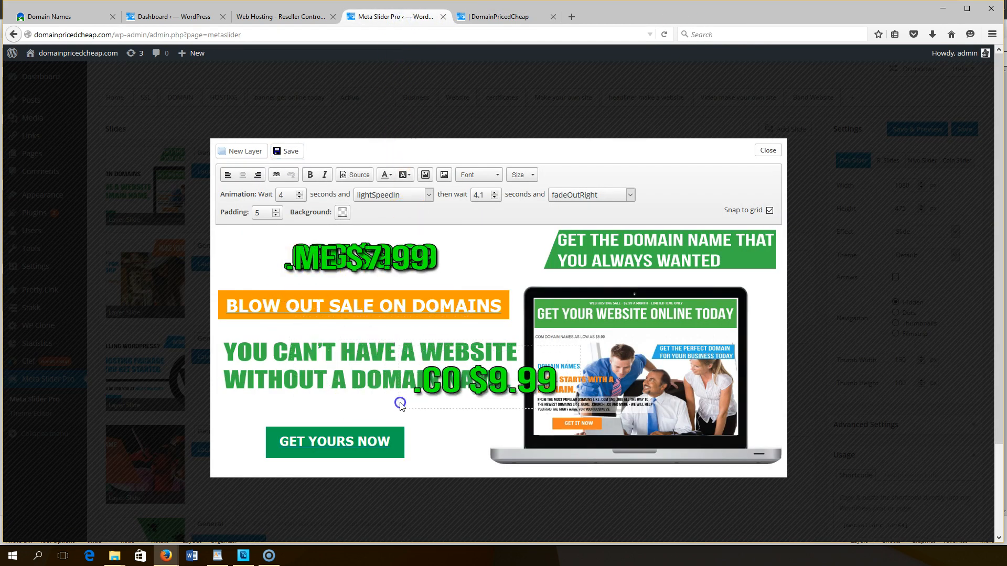
left_click(293, 284)
left_click_drag(285, 282, 248, 377)
left_click(315, 262)
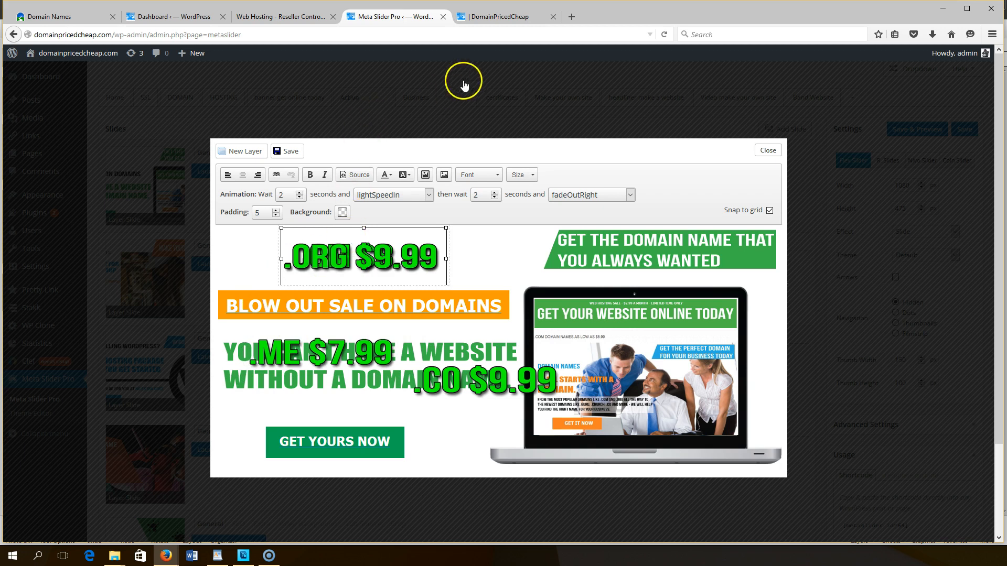
Reload the home page to watch how the price layers overlap, and return to the layer editor.
left_click(495, 17)
left_click(665, 35)
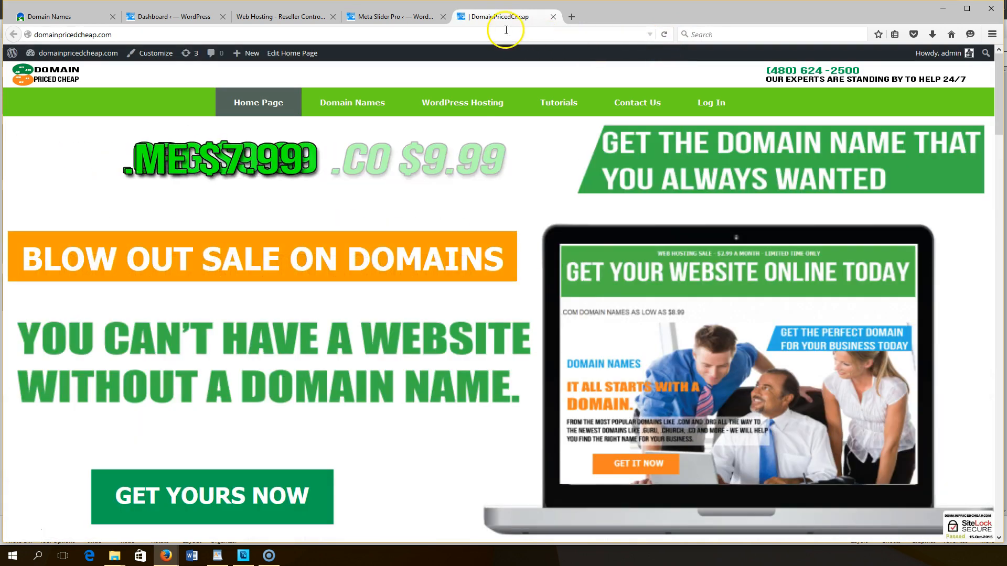
left_click(390, 16)
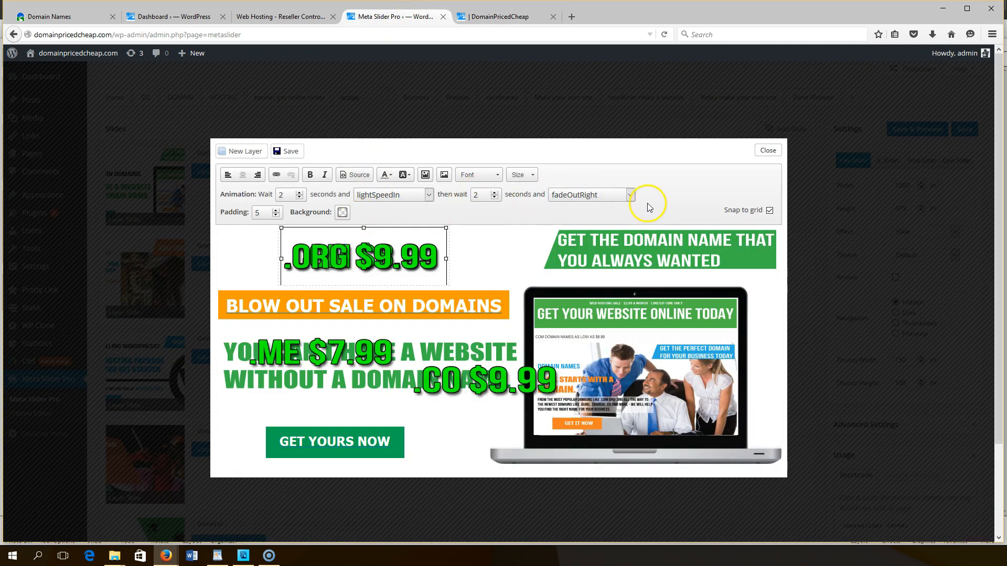
Change the .ORG $9.99 layer's exit animation to bounceOutRight and save the layers.
left_click(631, 195)
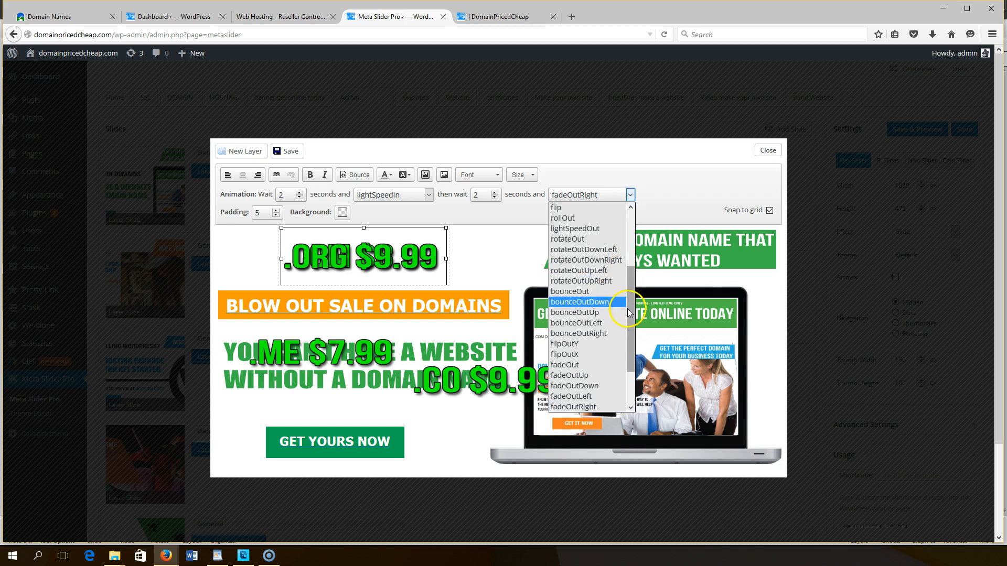
left_click_drag(631, 311, 636, 375)
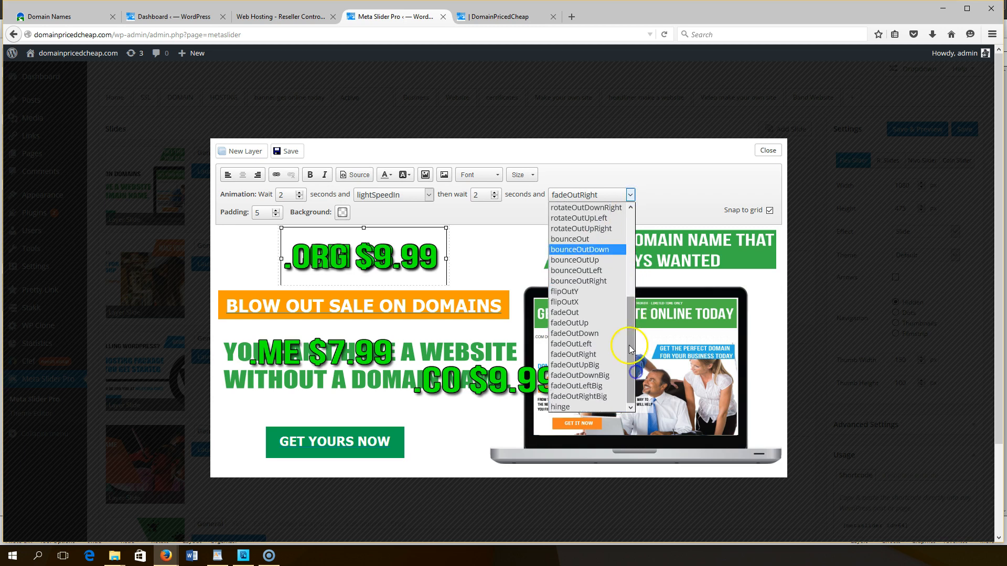
left_click(602, 282)
left_click(288, 151)
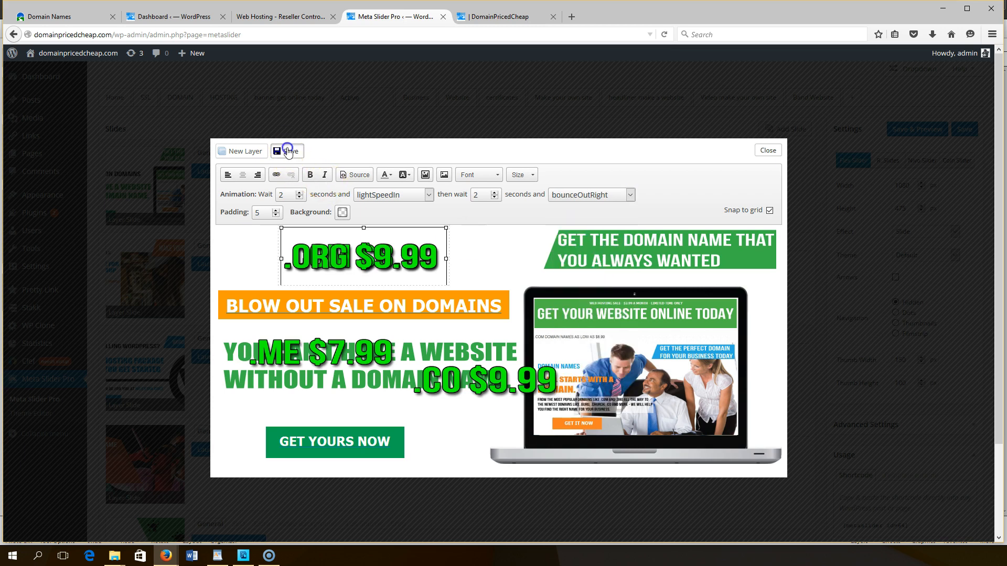
Reload the home page to check the .ORG $9.99 layer's bounceOutRight exit, and return to the layer editor.
left_click(523, 21)
left_click(665, 34)
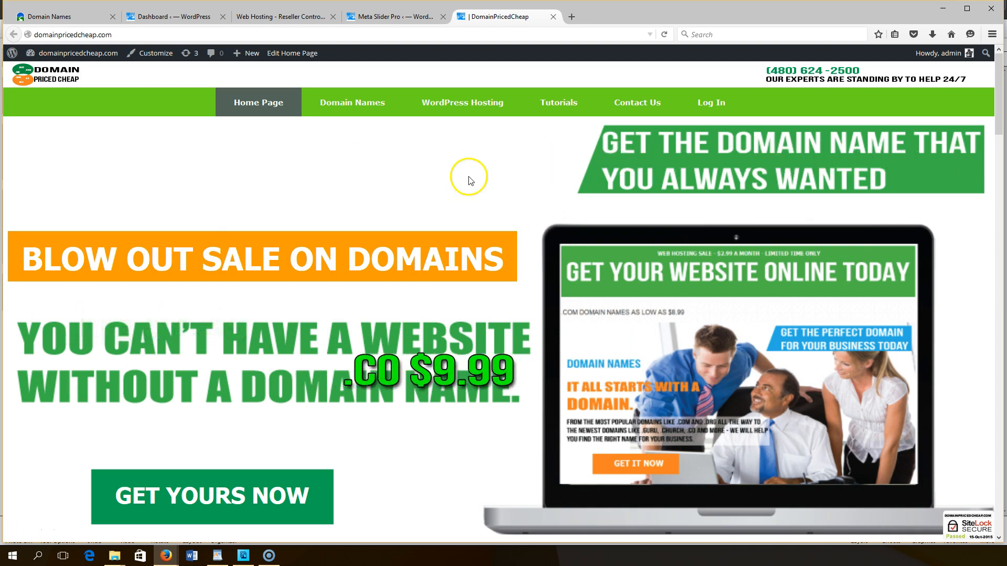
left_click(394, 17)
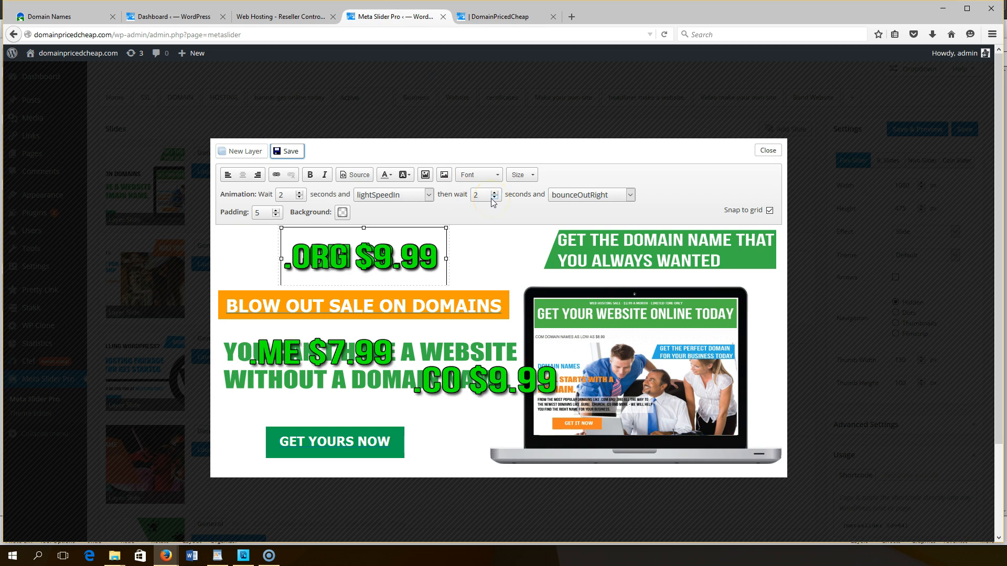
Compare the .ME and .ORG layers' timings, then set the .ORG $9.99 layer's exit animation to lightSpeedOut and save.
left_click(332, 346)
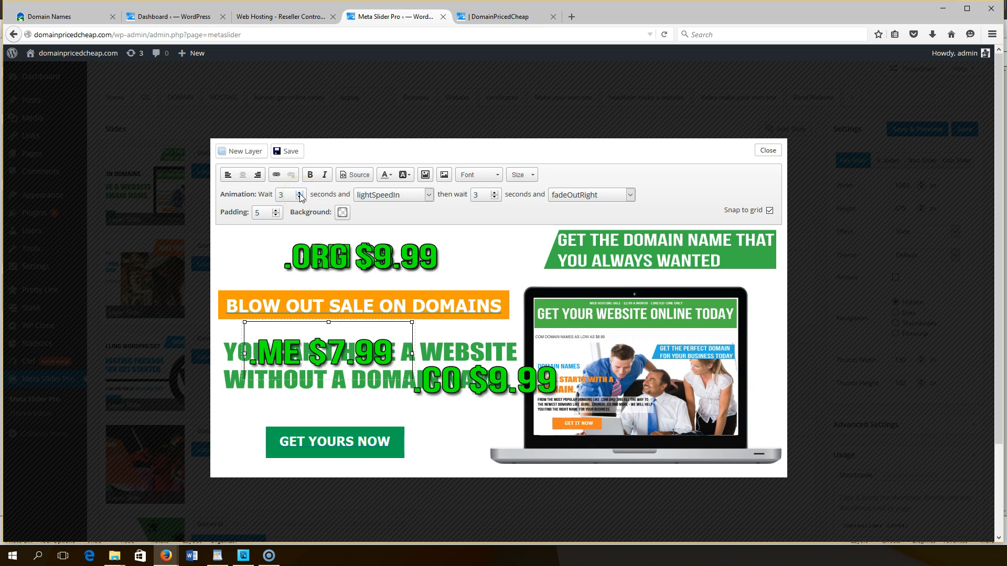
left_click(340, 265)
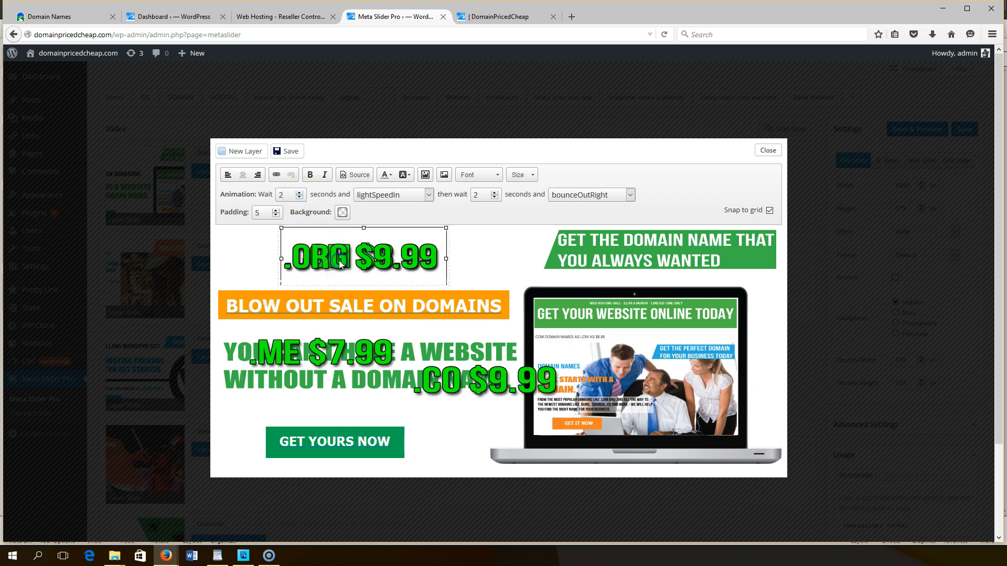
left_click(289, 151)
left_click(634, 195)
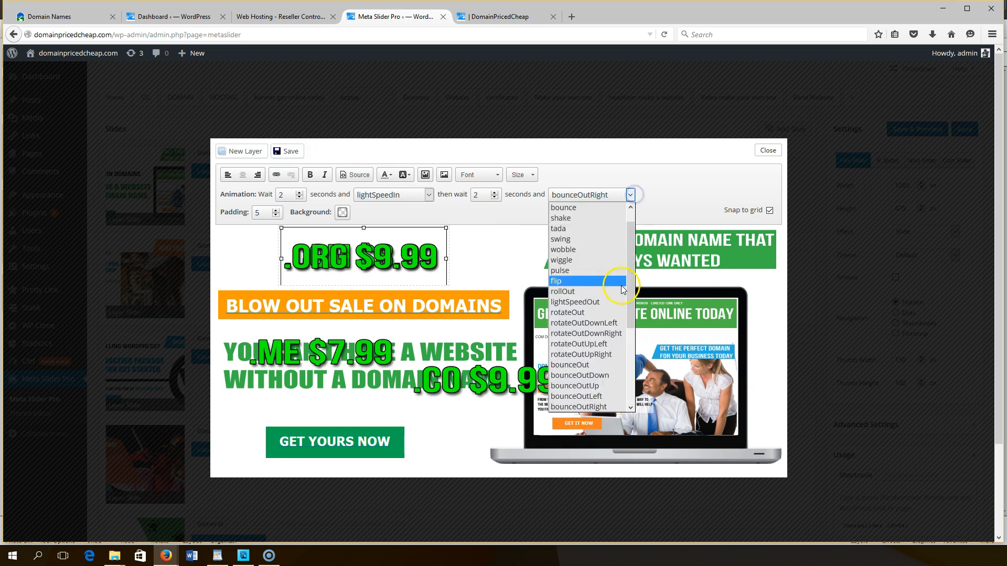
left_click(619, 303)
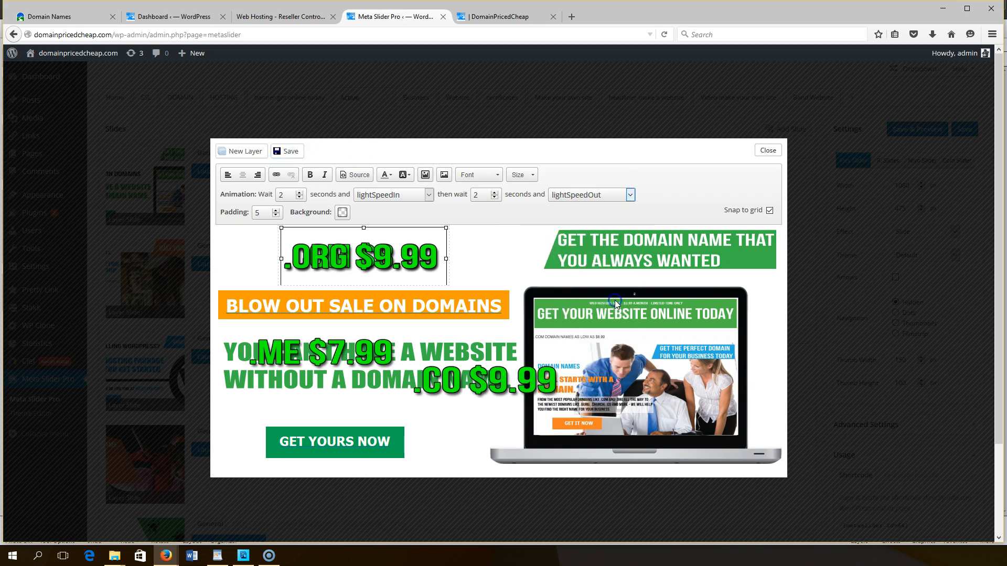
left_click(289, 151)
Reload the home page to check the .ORG $9.99 layer's lightSpeedOut exit, and return to the layer editor.
left_click(524, 23)
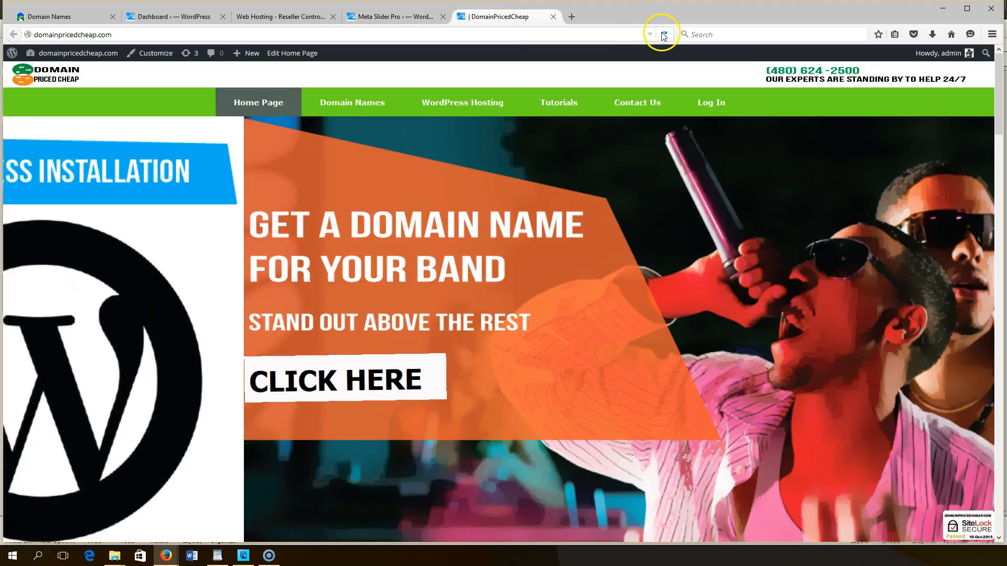
left_click(663, 34)
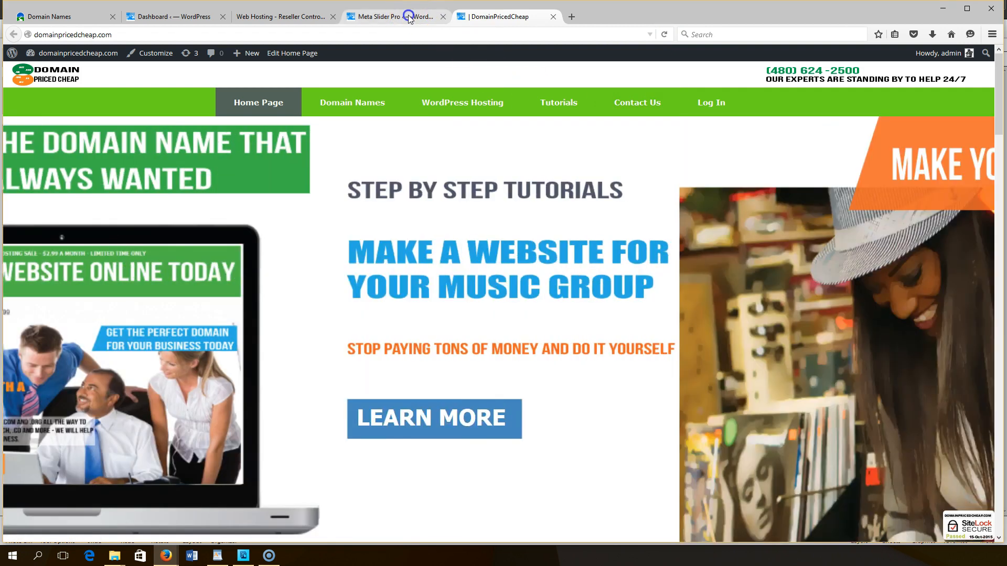
left_click(399, 16)
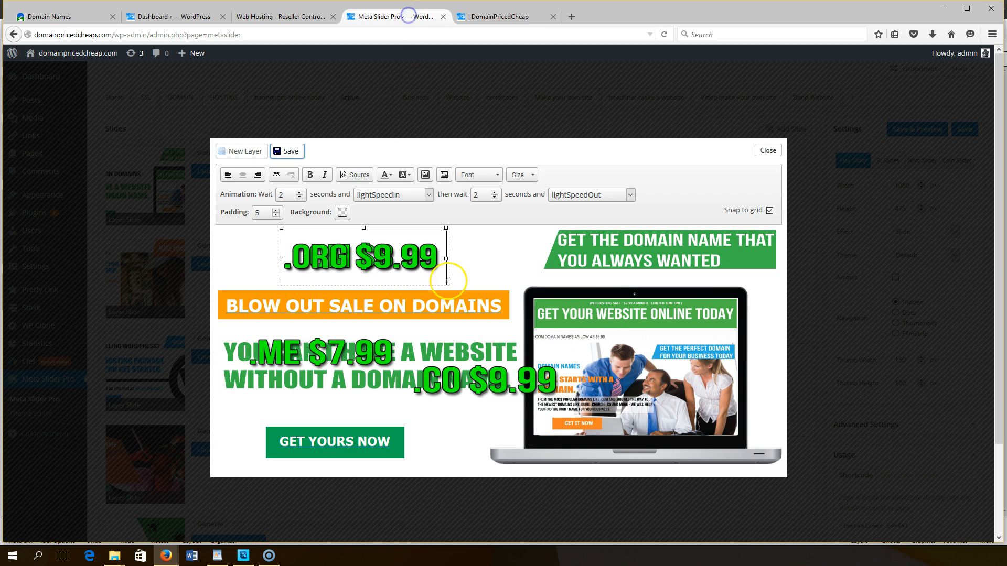
Set the .ORG $9.99 layer's exit wait to 1.4 seconds.
left_click(495, 198)
left_click(494, 198)
left_click(494, 198)
left_click(494, 198)
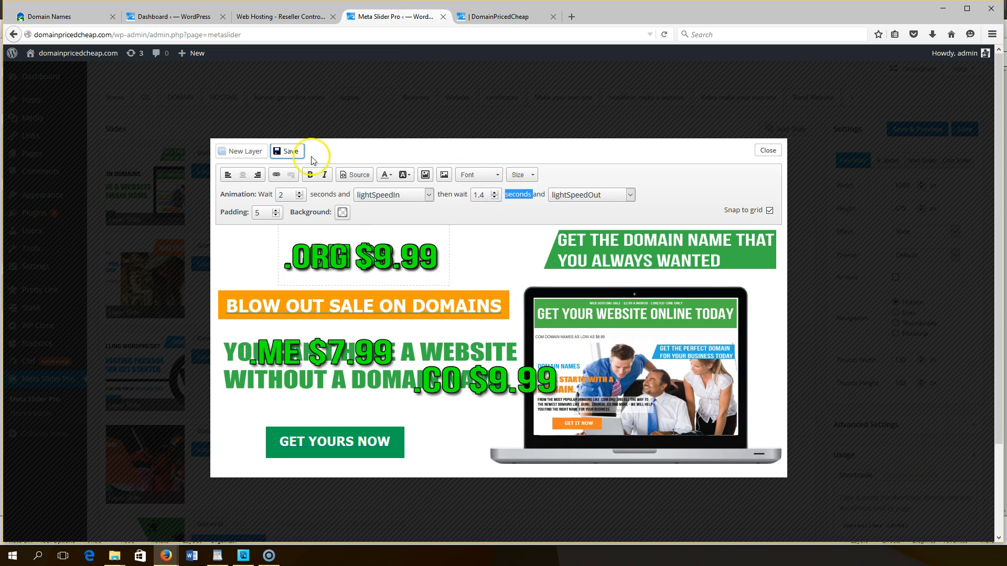
Reload the home page to check the .ORG $9.99 layer's 1.4-second exit wait, and return to the layer editor.
left_click(493, 18)
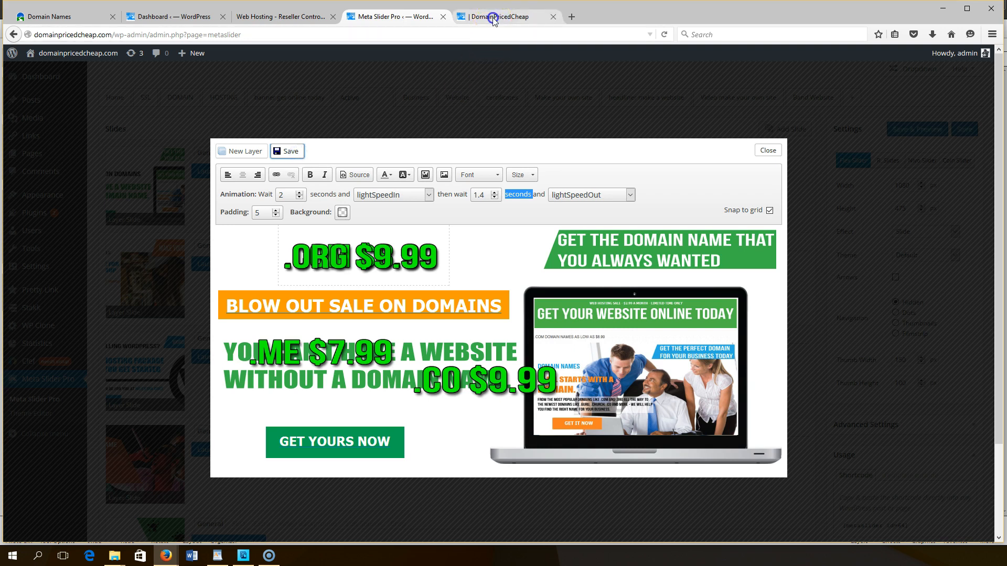
left_click(667, 35)
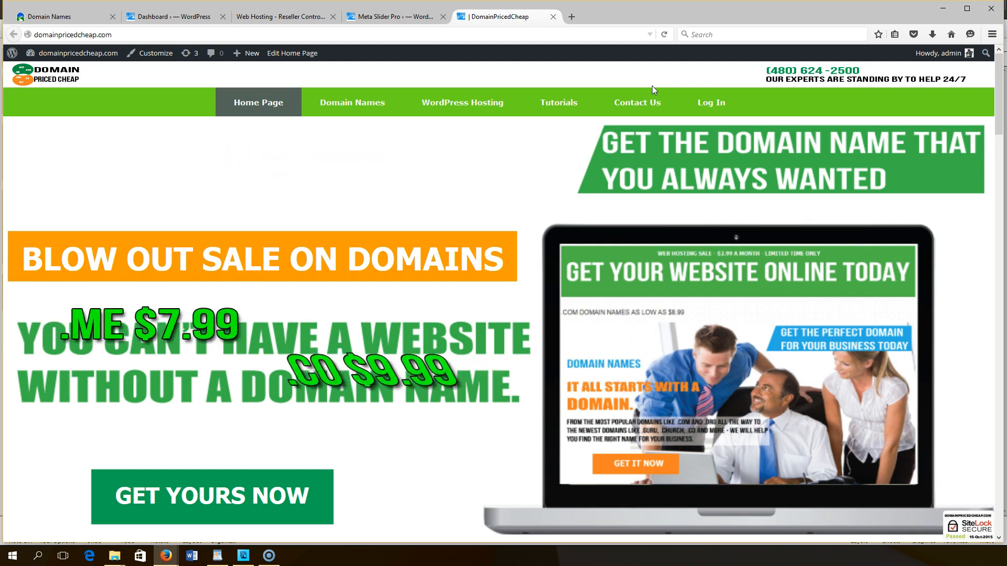
left_click(405, 14)
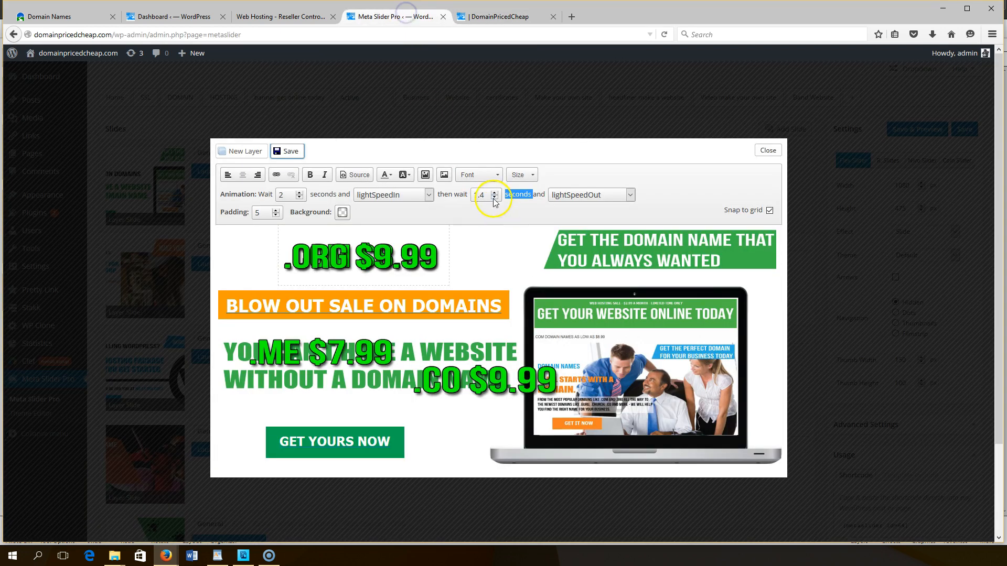
Set the .ORG $9.99 layer's exit wait to 1 second and save the layers.
left_click(415, 261)
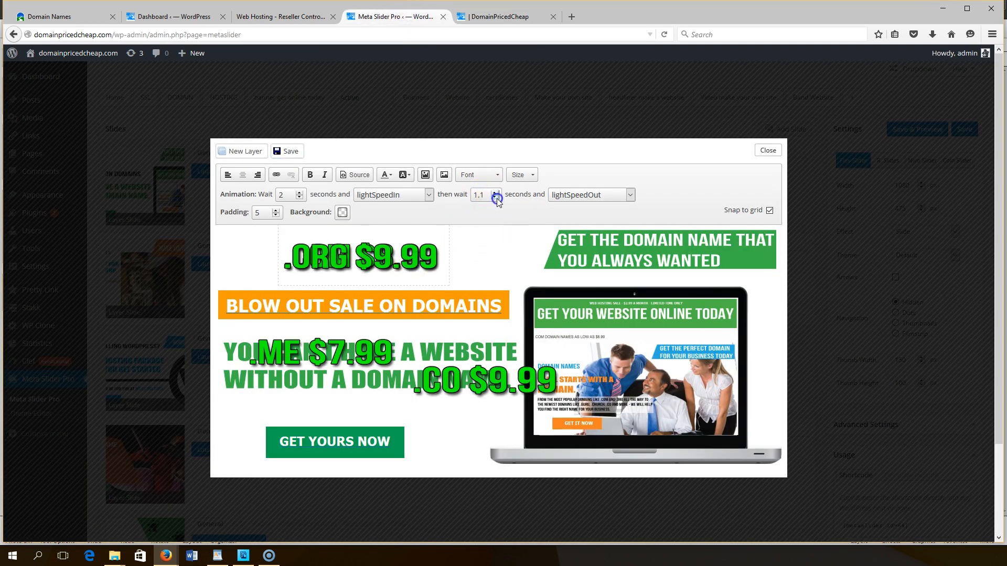
left_click(286, 152)
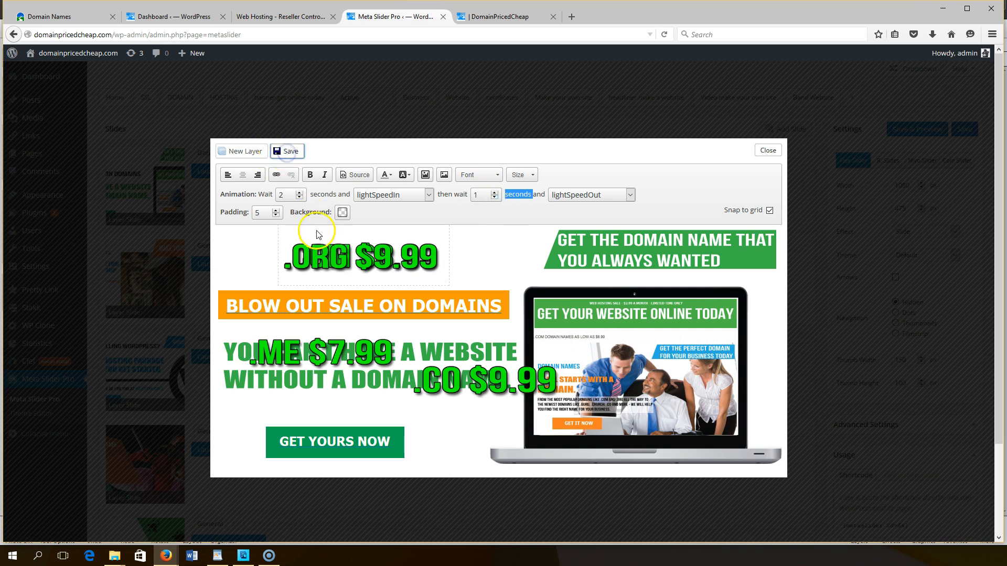
left_click(270, 201)
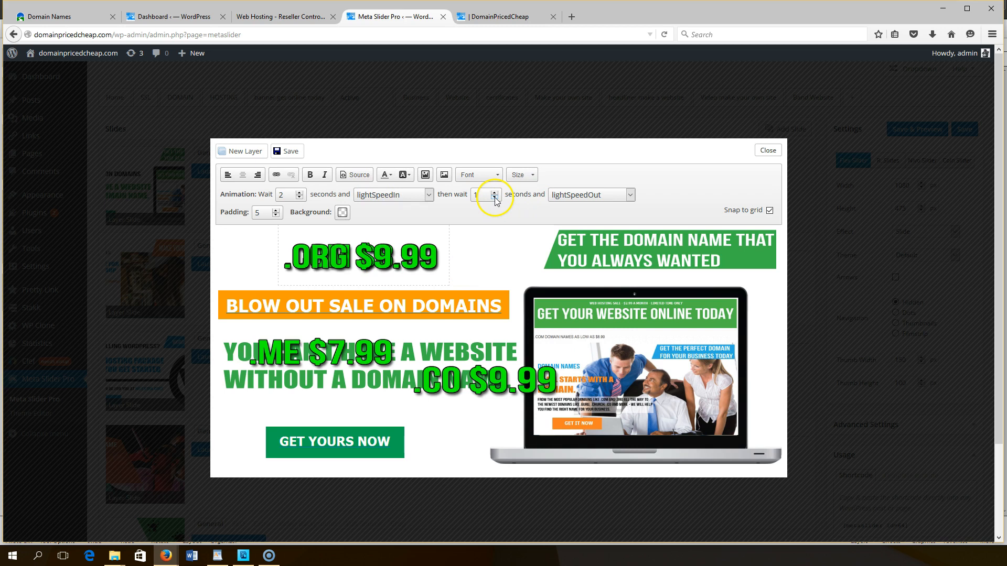
left_click(289, 151)
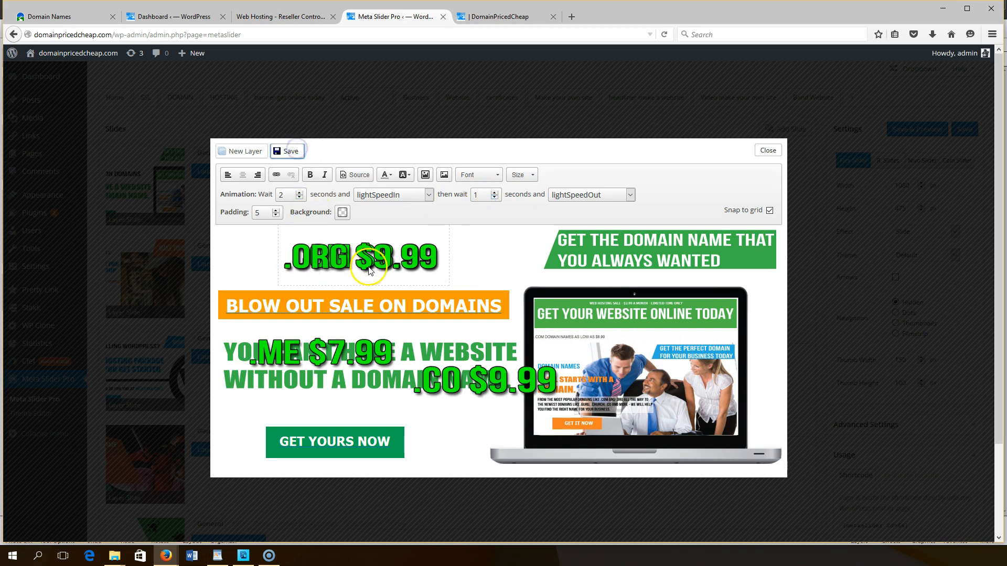
Move the .ORG $9.99 layer below the .COM $8.99 layer and inspect the .COM and .ME layers' animation timings.
left_click_drag(282, 279, 280, 351)
left_click(305, 265)
left_click(276, 214)
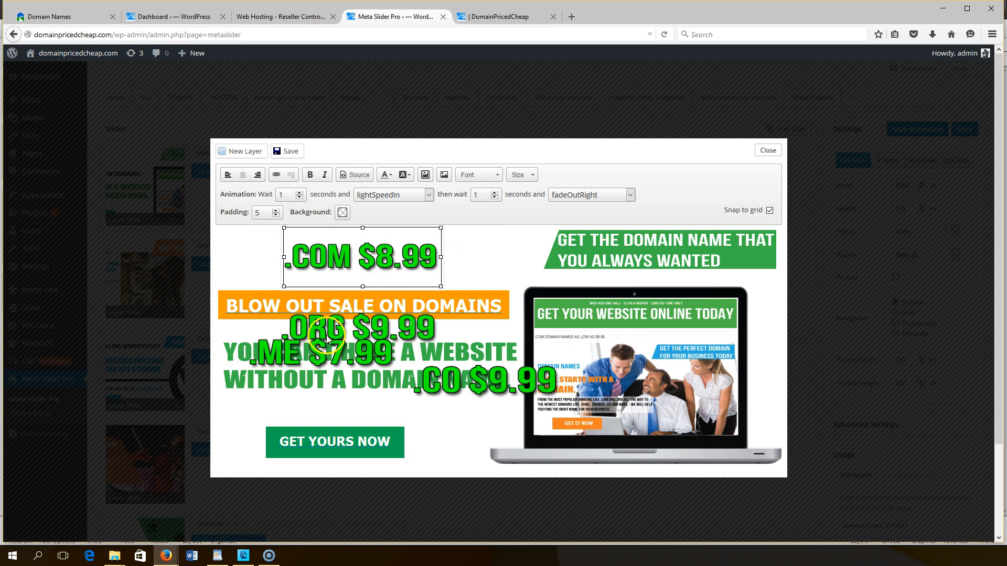
left_click(312, 338)
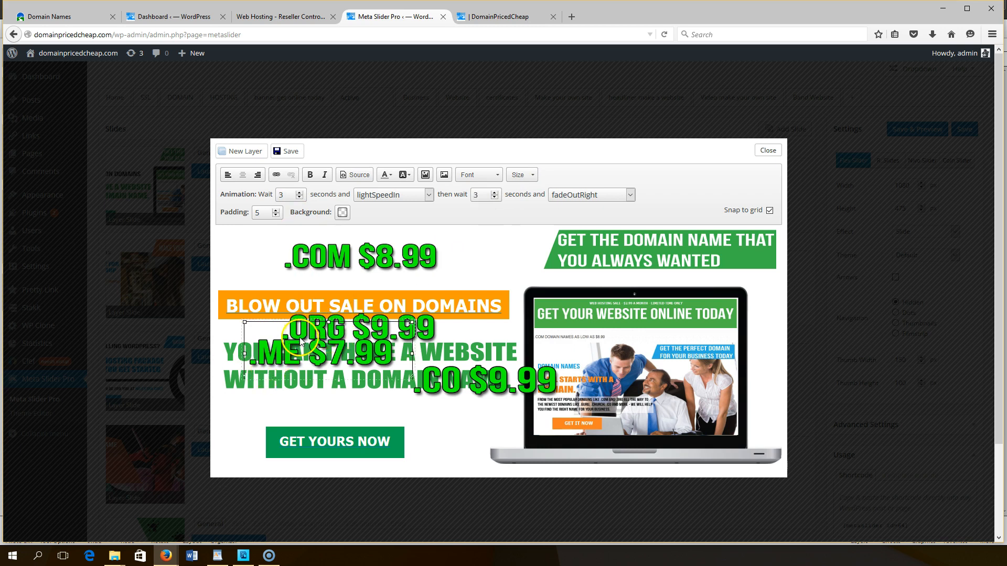
Move the .ME $7.99 layer down above the GET YOURS NOW button, restore the .ORG $9.99 layer over .COM, and save.
left_click_drag(245, 376, 243, 436)
left_click(286, 330)
left_click_drag(277, 342, 280, 278)
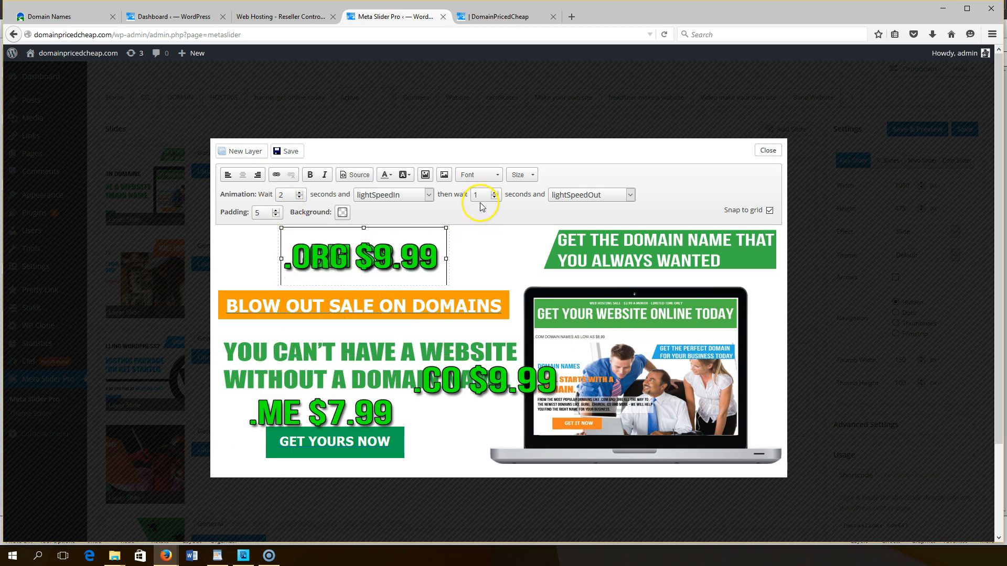
left_click(473, 243)
left_click(298, 152)
Stack the .ME $7.99 layer over the .ORG layer and set its exit wait to 1 second.
left_click(283, 406)
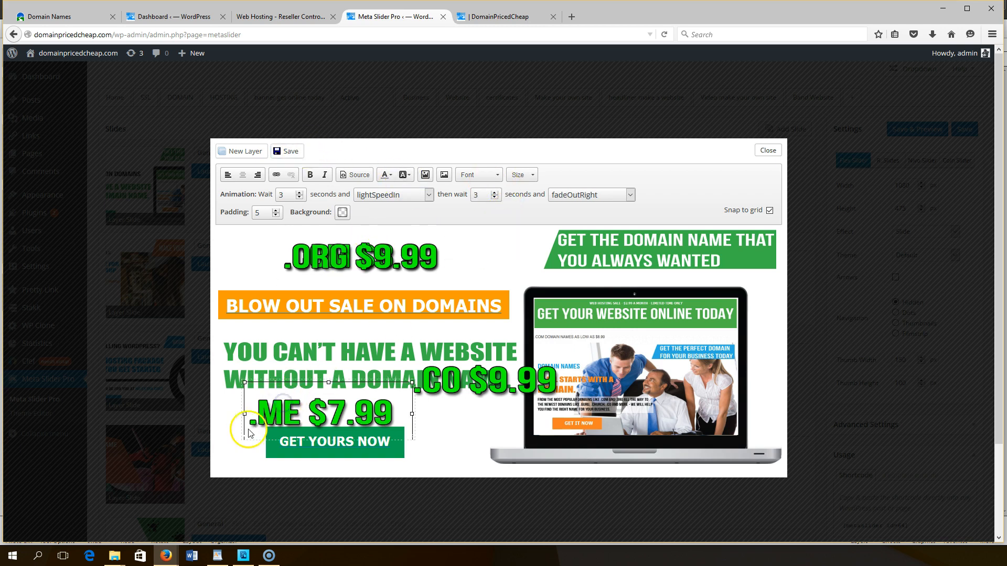
left_click_drag(244, 438, 276, 261)
left_click(494, 199)
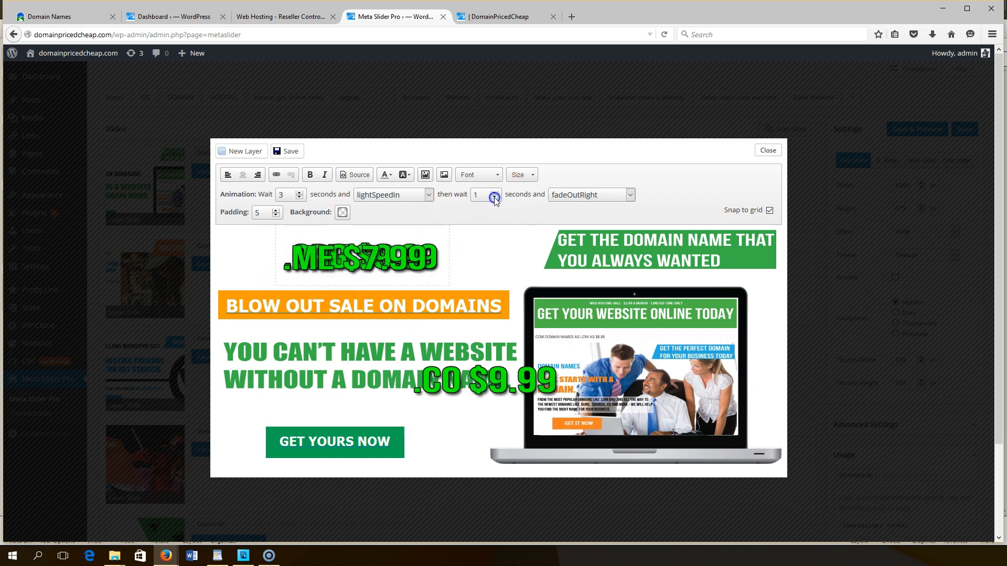
Stack the .CO $9.99 layer over the other price layers, set its exit wait to 1 second, and save.
left_click(404, 395)
left_click_drag(411, 407, 274, 254)
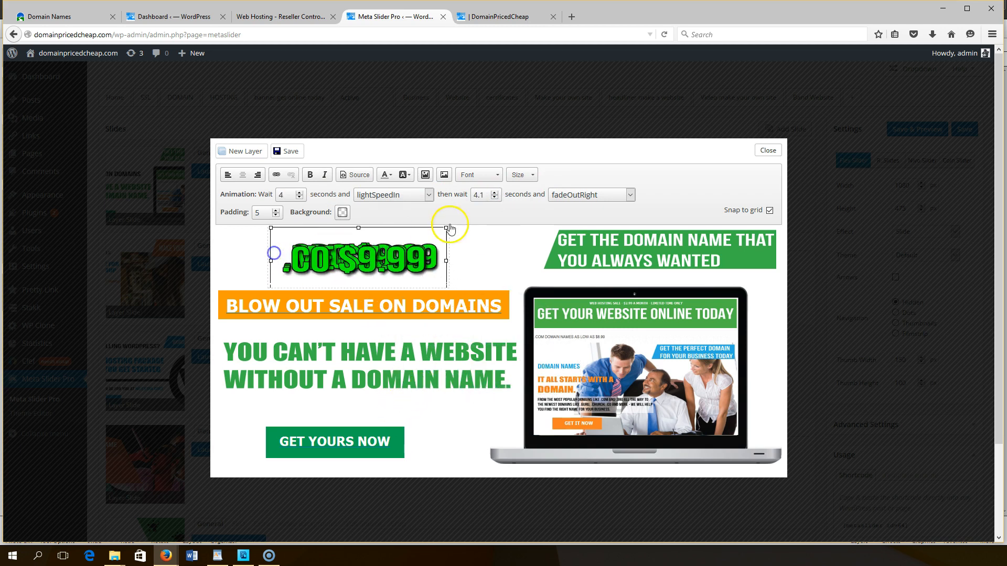
left_click(494, 198)
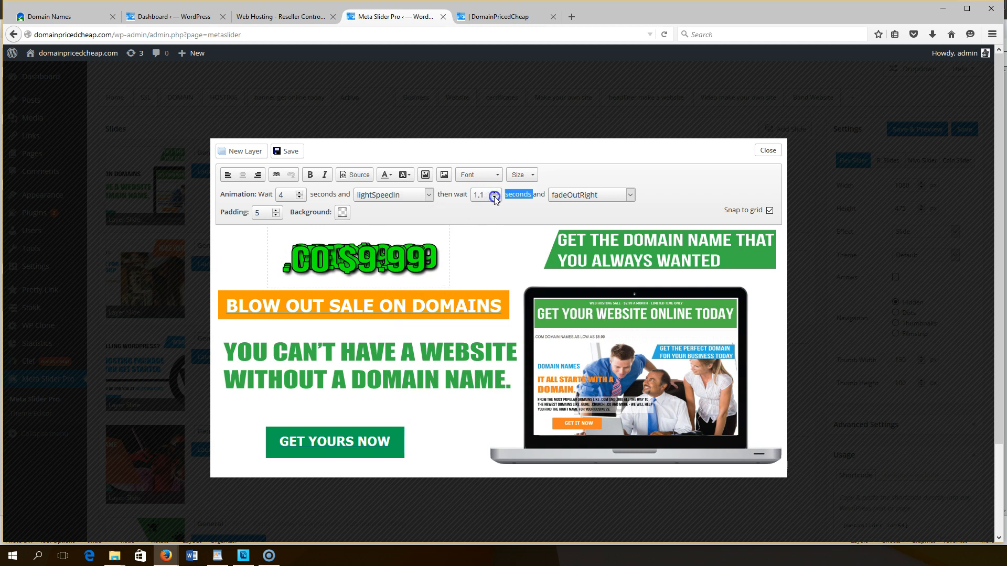
left_click(289, 153)
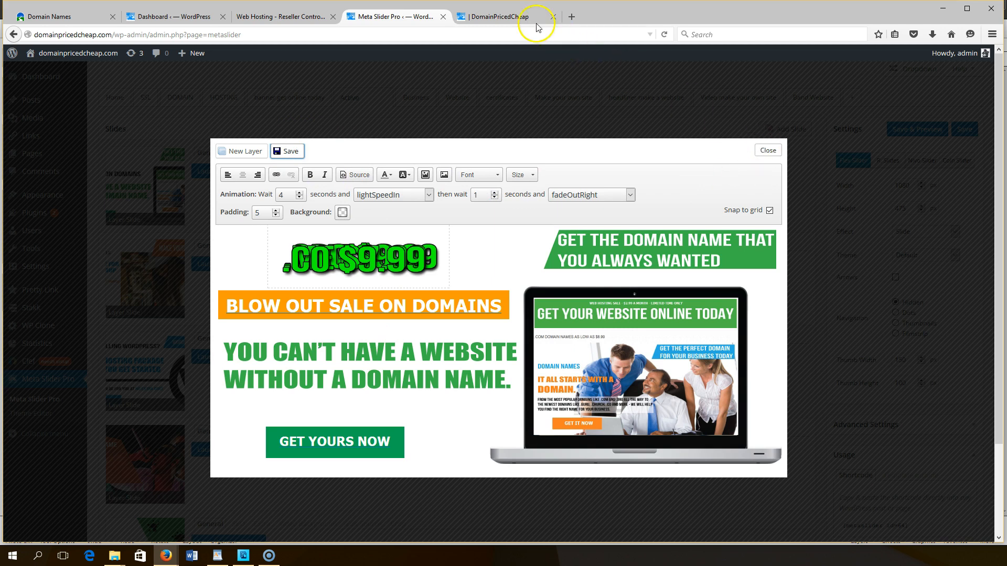
Reload the home page twice to check the stacked price layers' animation sequence, and return to the layer editor.
left_click(518, 16)
left_click(664, 34)
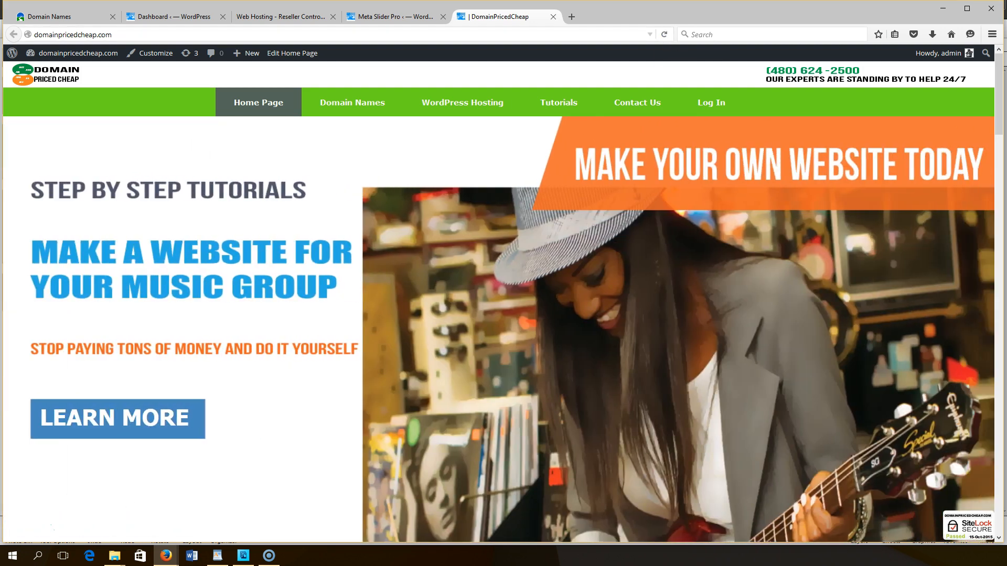
left_click(396, 16)
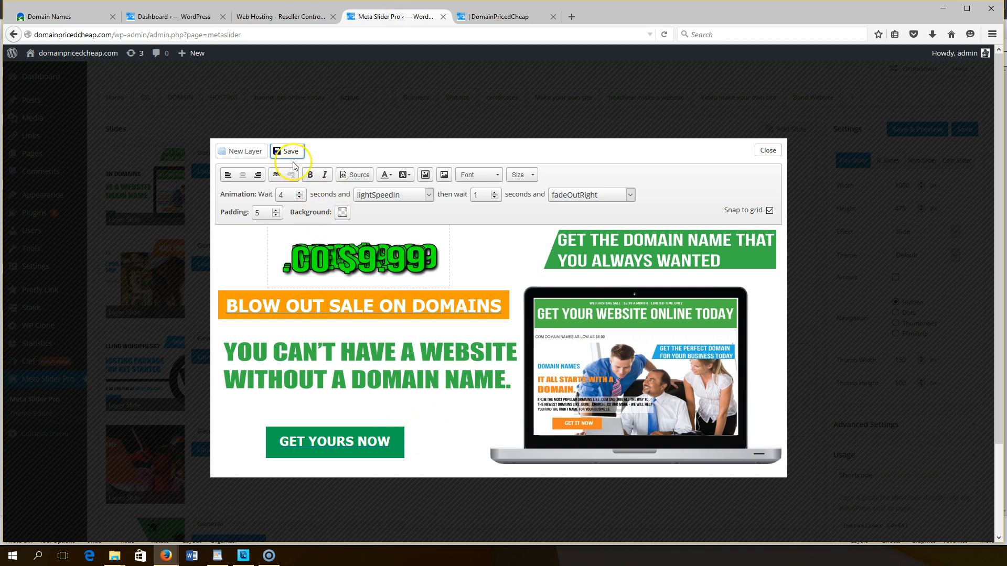
left_click(483, 17)
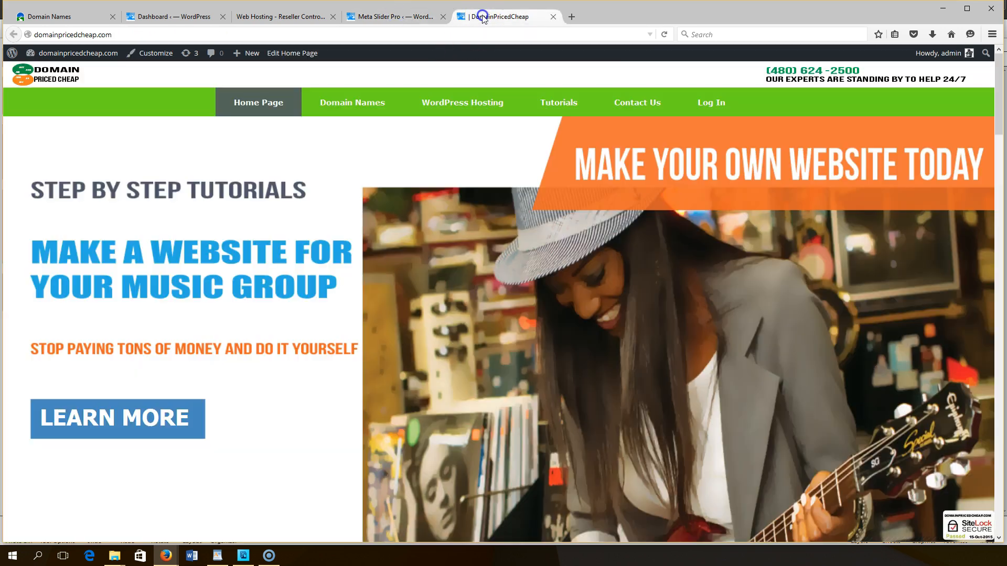
left_click(665, 34)
left_click(406, 16)
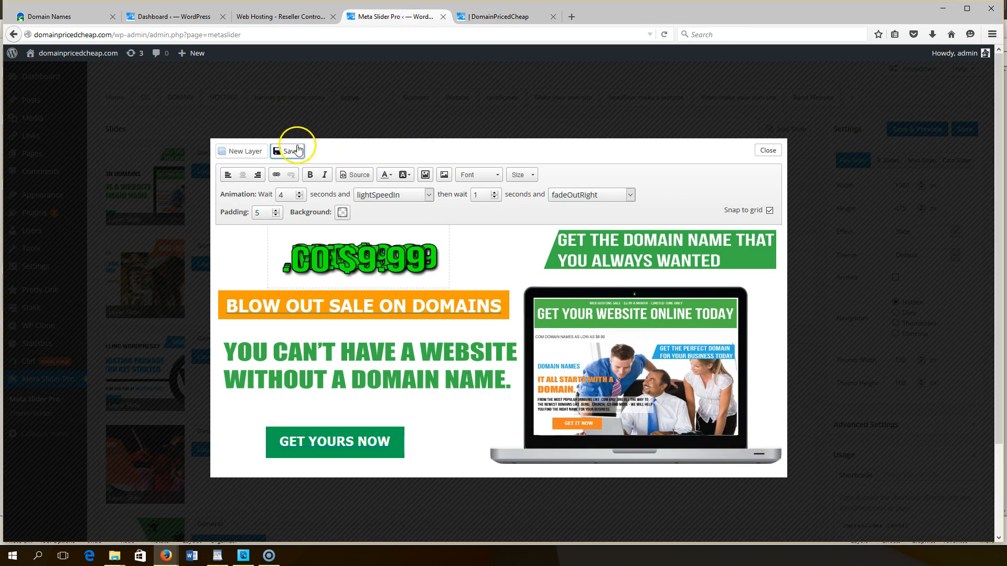
Close the layer editor, reload the home page to recheck the price animations, and return to the slider settings.
left_click(772, 149)
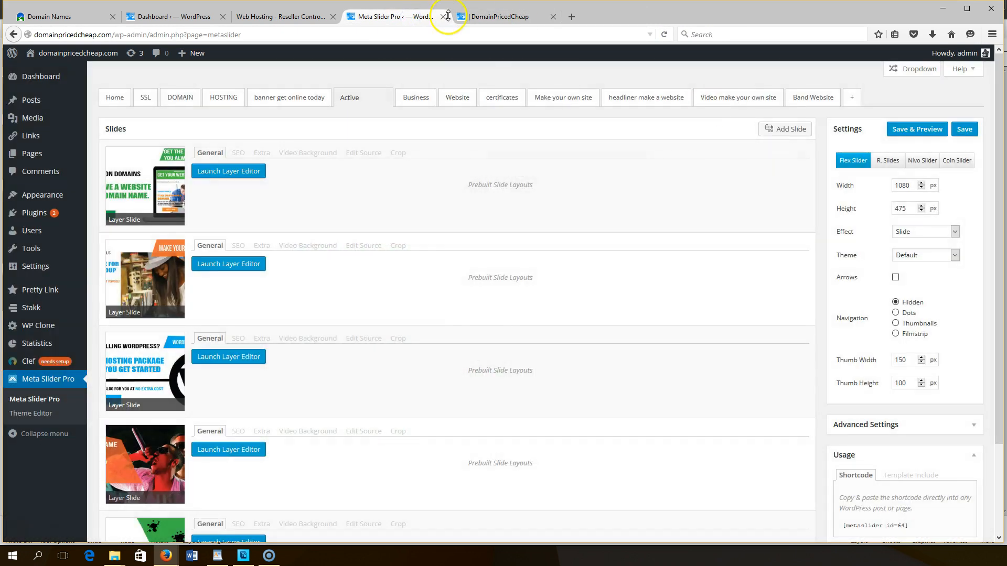
left_click(505, 16)
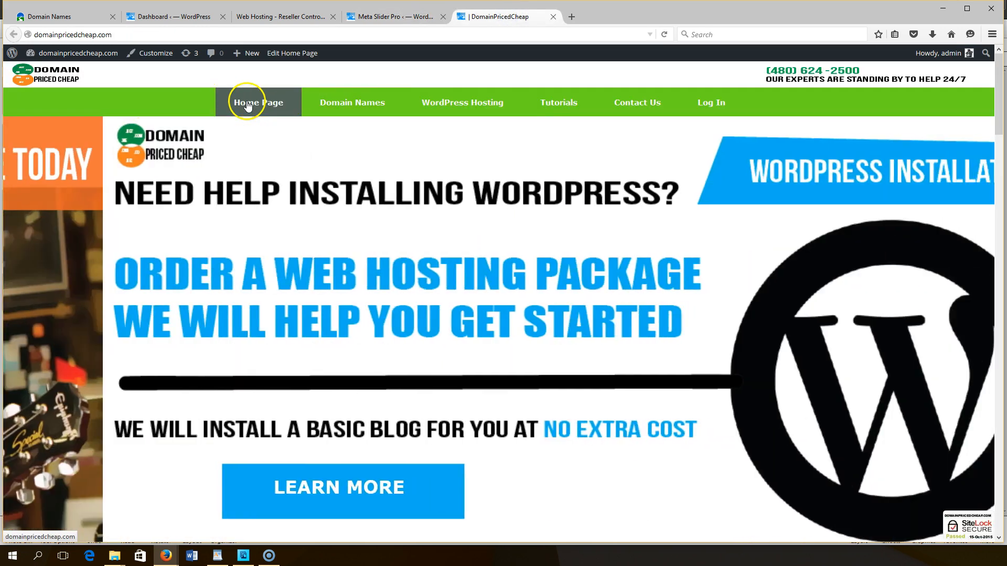
left_click(666, 35)
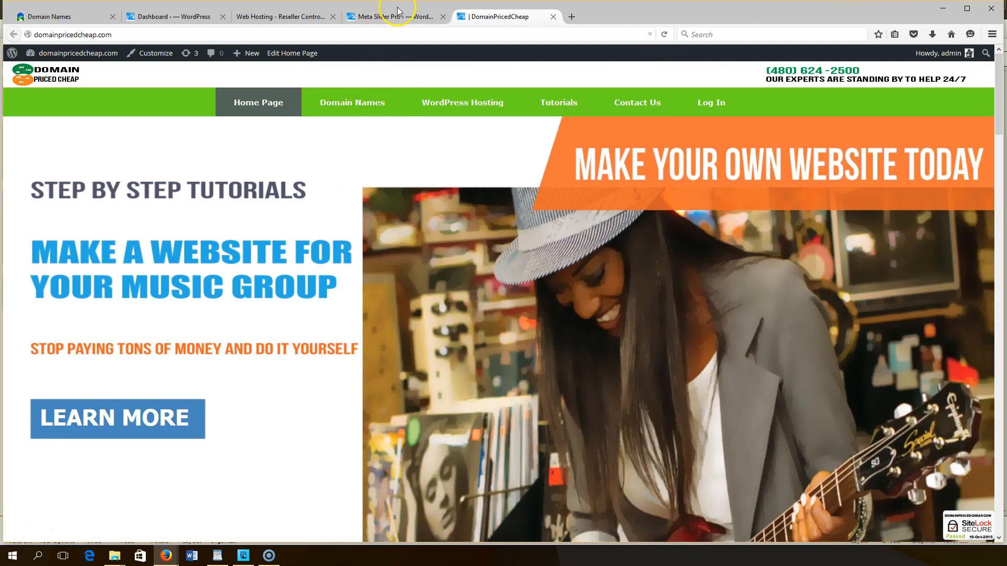
left_click(397, 15)
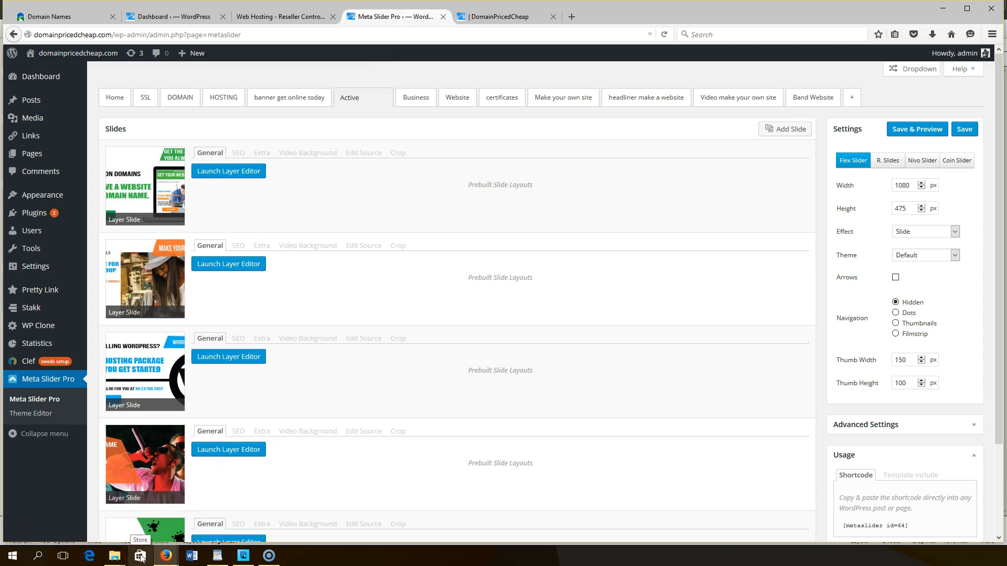
View the home page slider again and return to the layer editor.
left_click(115, 556)
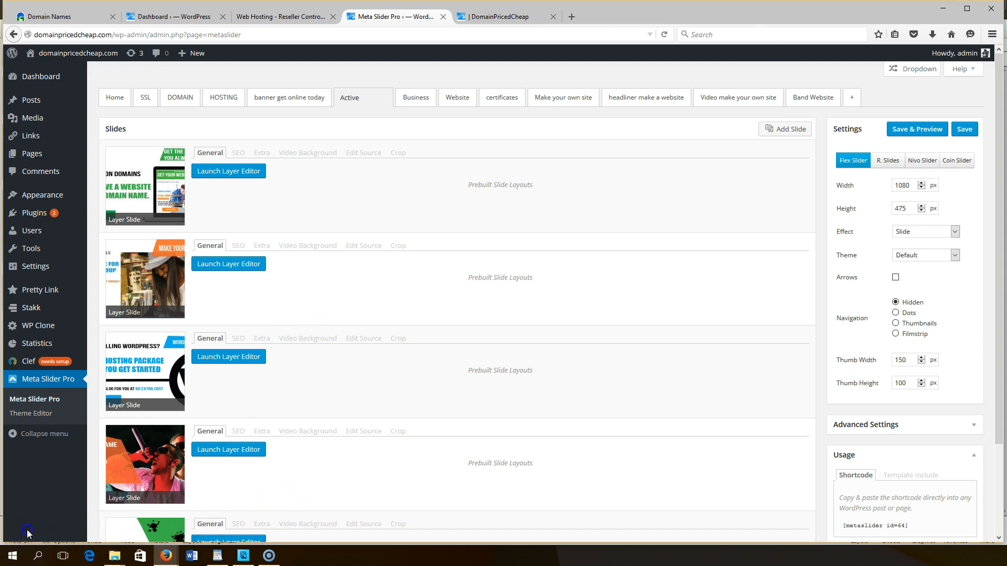
key("ctrl+Tab")
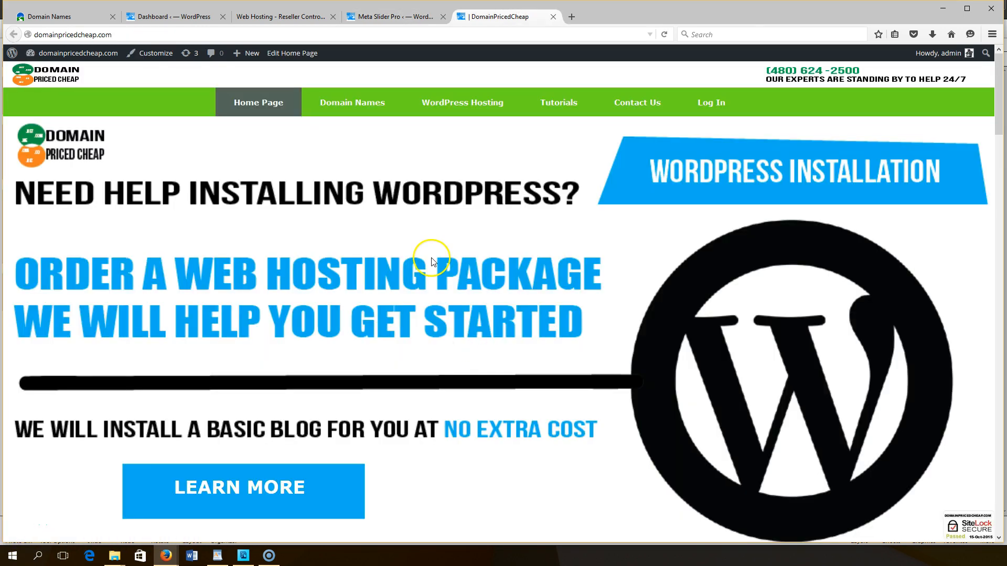
left_click(420, 16)
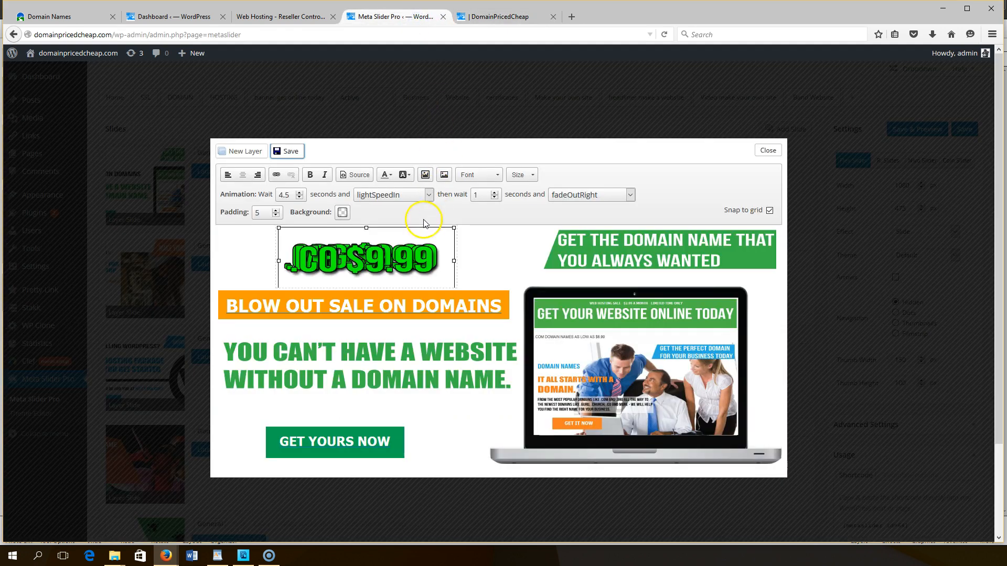
Spread the .CO, .ME and .ORG price layers away from the stack and inspect the .COM $8.99 layer's timing.
left_click_drag(279, 282, 282, 363)
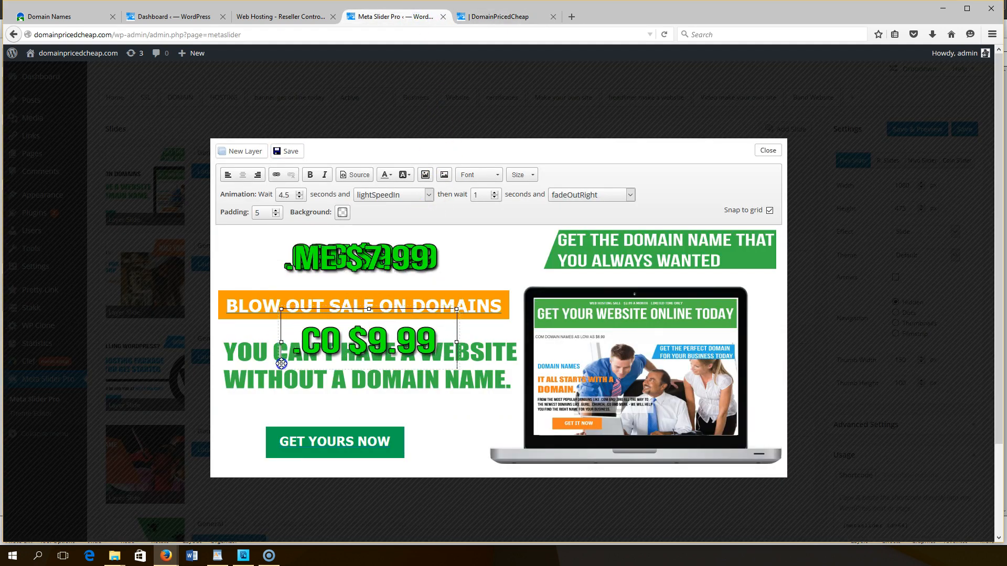
left_click_drag(283, 278, 508, 340)
left_click(281, 278)
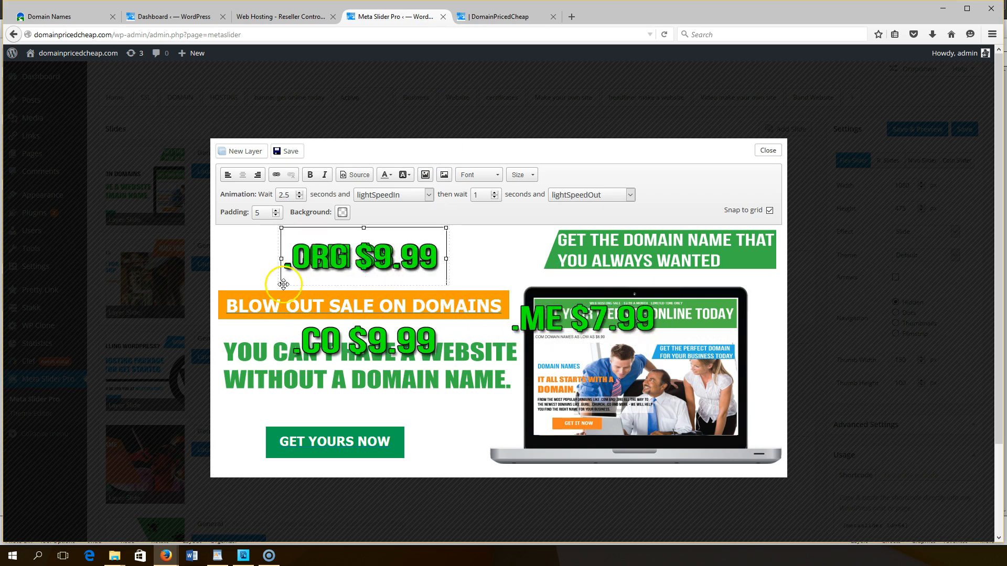
left_click_drag(281, 278, 279, 370)
left_click(310, 263)
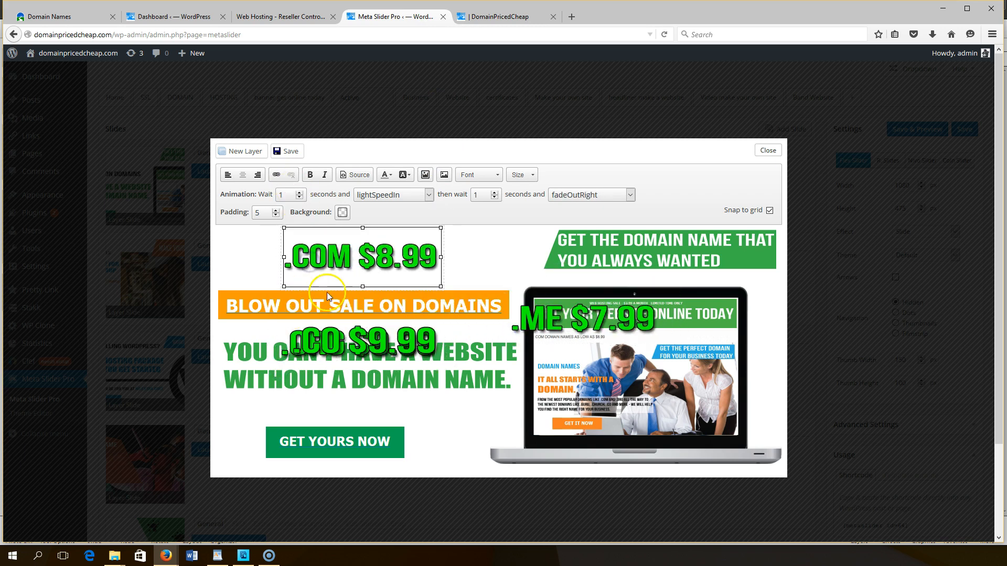
Move the .CO $9.99 layer onto the laptop image and place the .ORG $9.99 layer back over the .COM layer.
left_click(320, 352)
left_click_drag(294, 367, 469, 428)
left_click(281, 367)
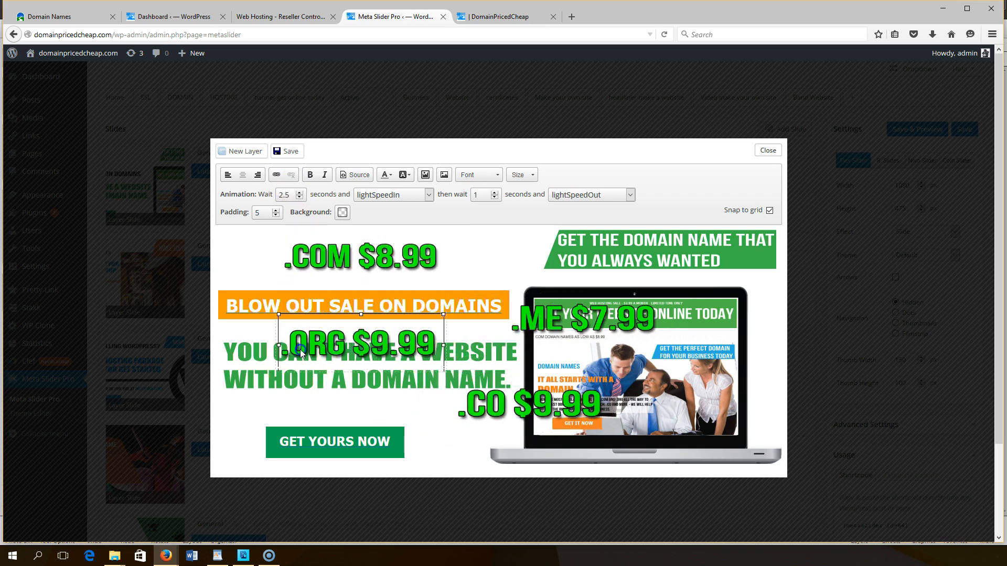
left_click_drag(281, 368, 285, 246)
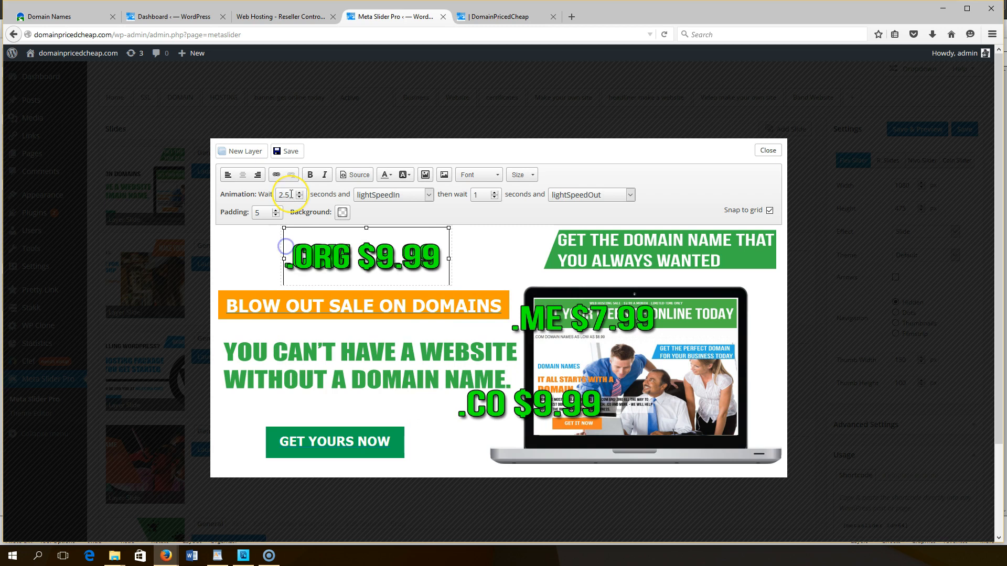
Move the .ME $7.99 and .CO $9.99 layers back over the .COM and .ORG stack, and save the layers.
left_click(501, 406)
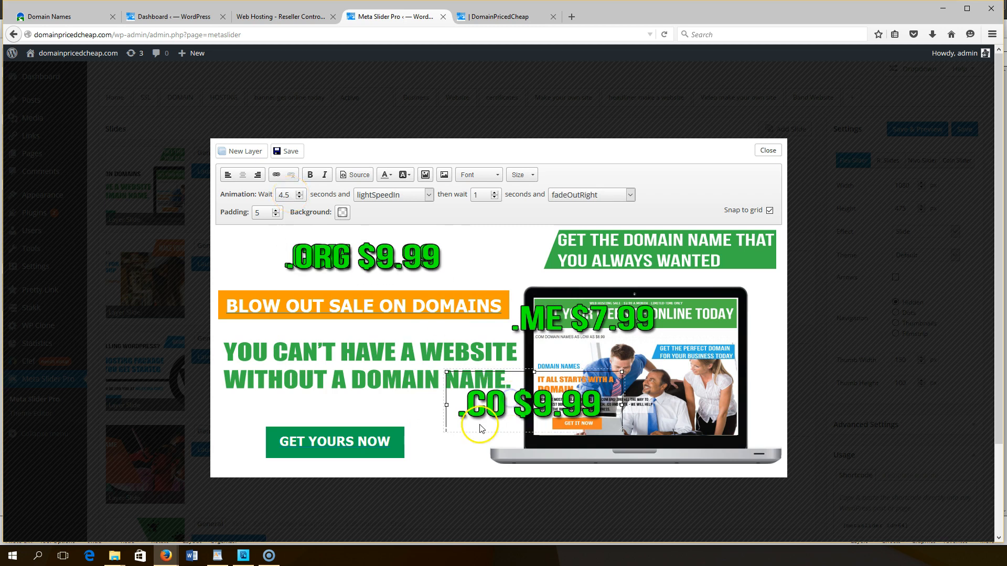
left_click(523, 344)
left_click_drag(524, 336, 276, 245)
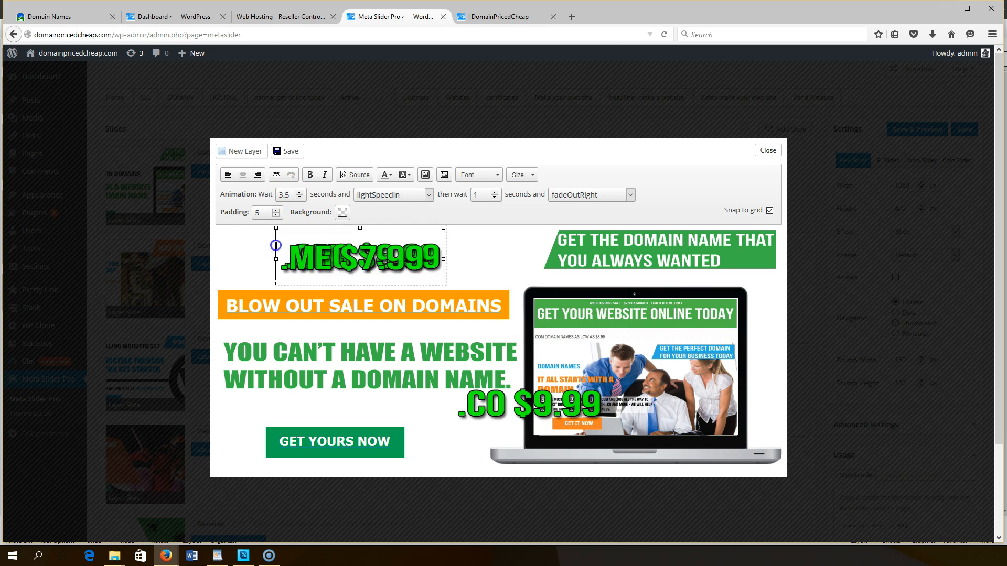
left_click(451, 424)
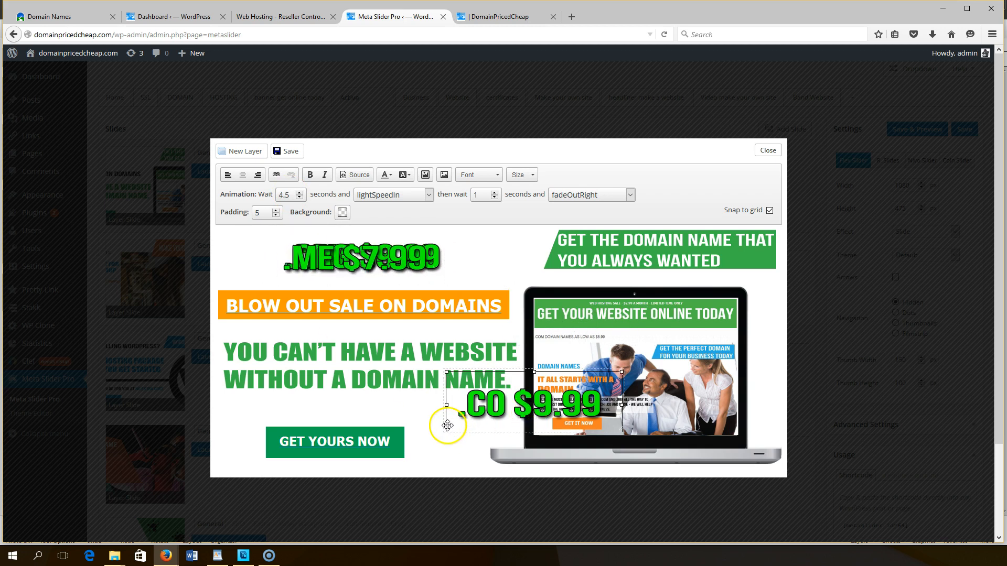
left_click_drag(448, 426, 273, 229)
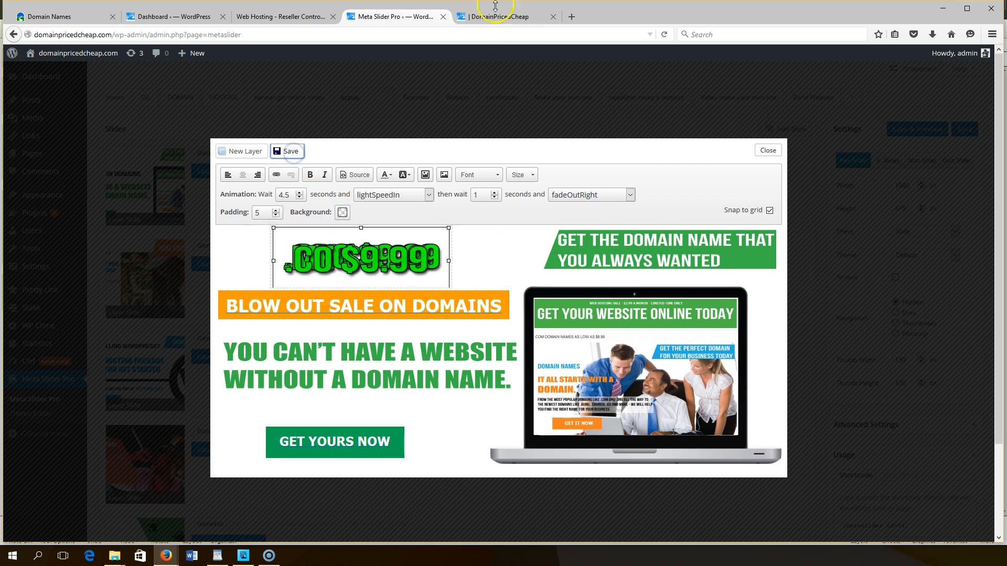
Reload the home page to check the restacked price layers' start waits and exits.
left_click(500, 19)
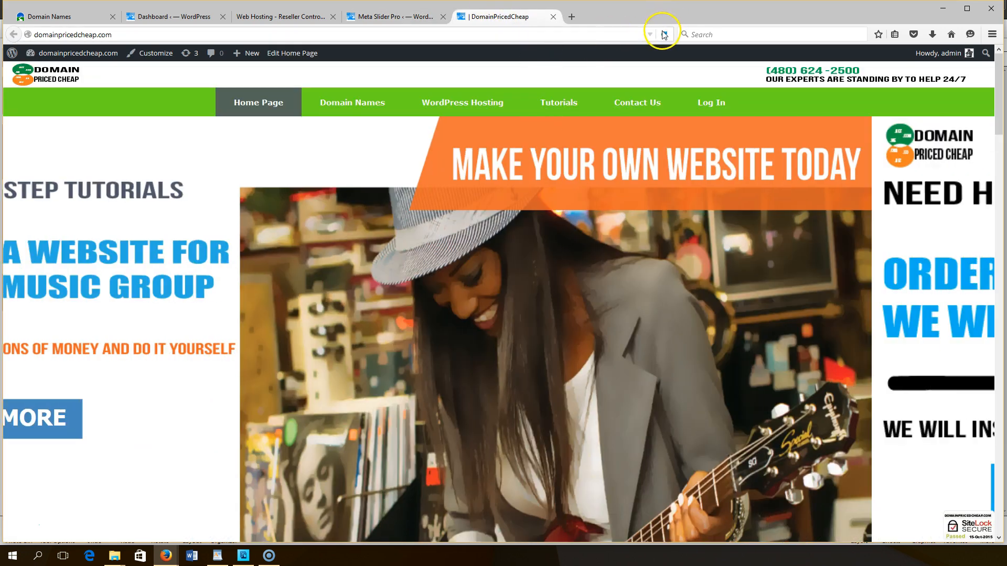
left_click(664, 34)
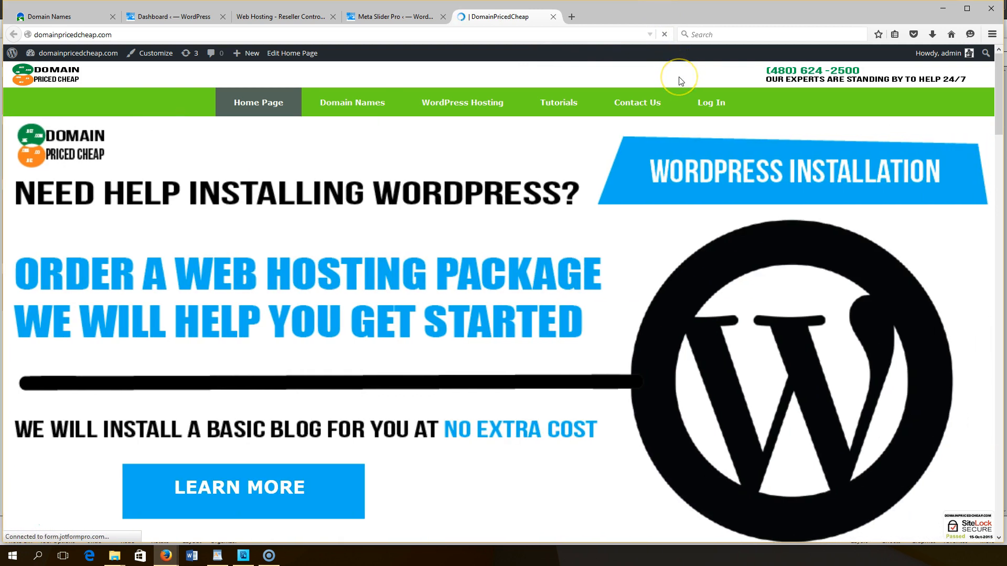